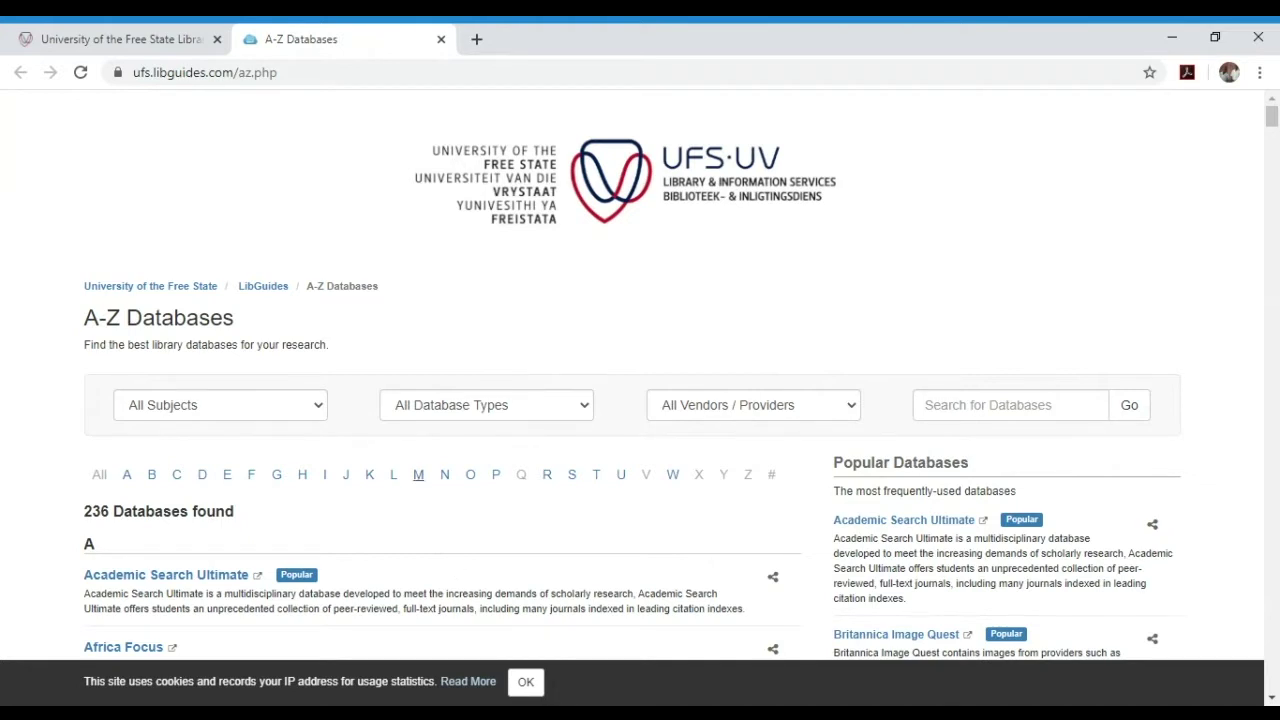
Filter the A-Z databases to M and open the MyLexisNexis database link.
{"action": "left_click", "coordinate": [418, 476]}
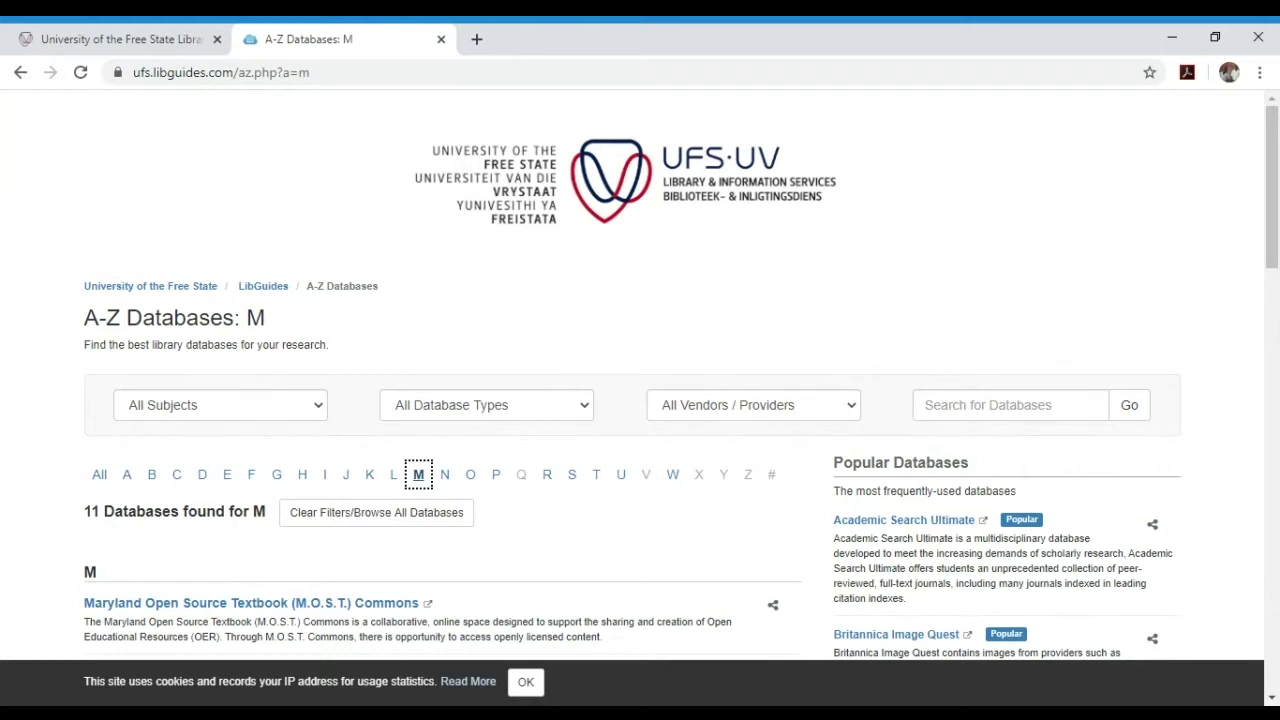
{"action": "scroll", "coordinate": [419, 485], "scroll_direction": "down", "scroll_amount": 2}
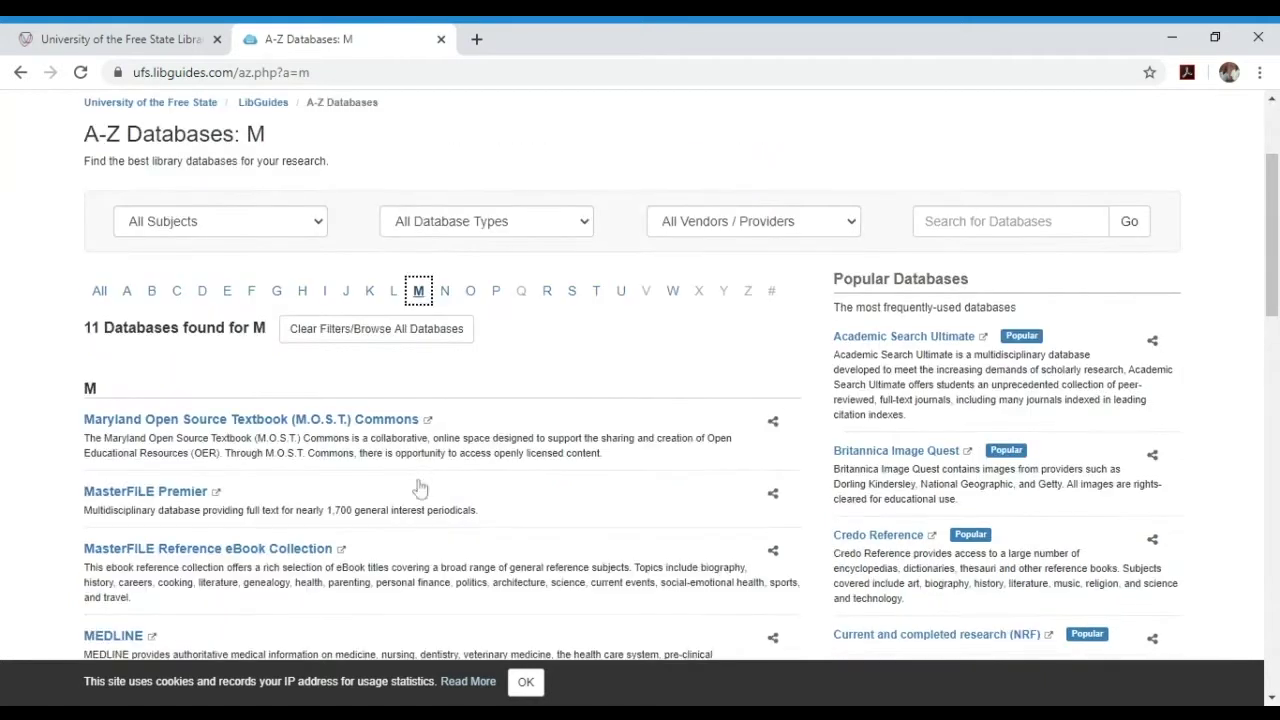
{"action": "scroll", "coordinate": [419, 485], "scroll_direction": "down", "scroll_amount": 2}
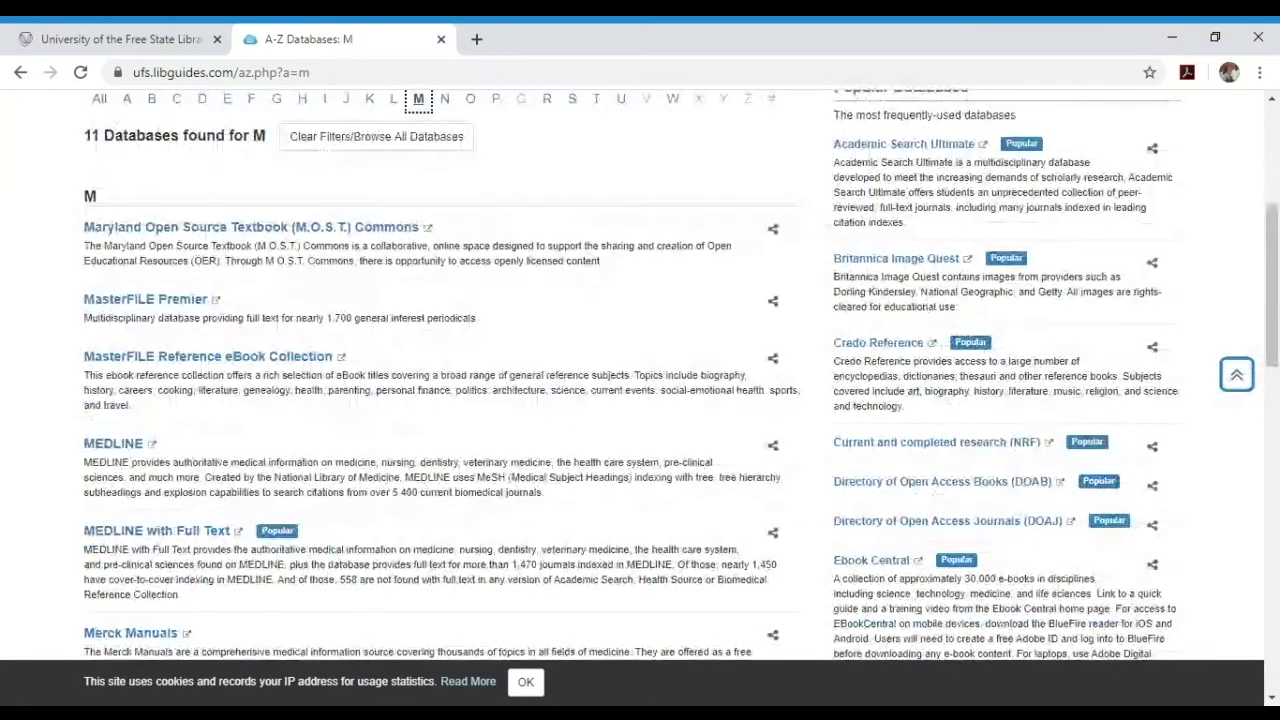
{"action": "scroll", "coordinate": [419, 485], "scroll_direction": "down", "scroll_amount": 1}
{"action": "scroll", "coordinate": [412, 488], "scroll_direction": "down", "scroll_amount": 2}
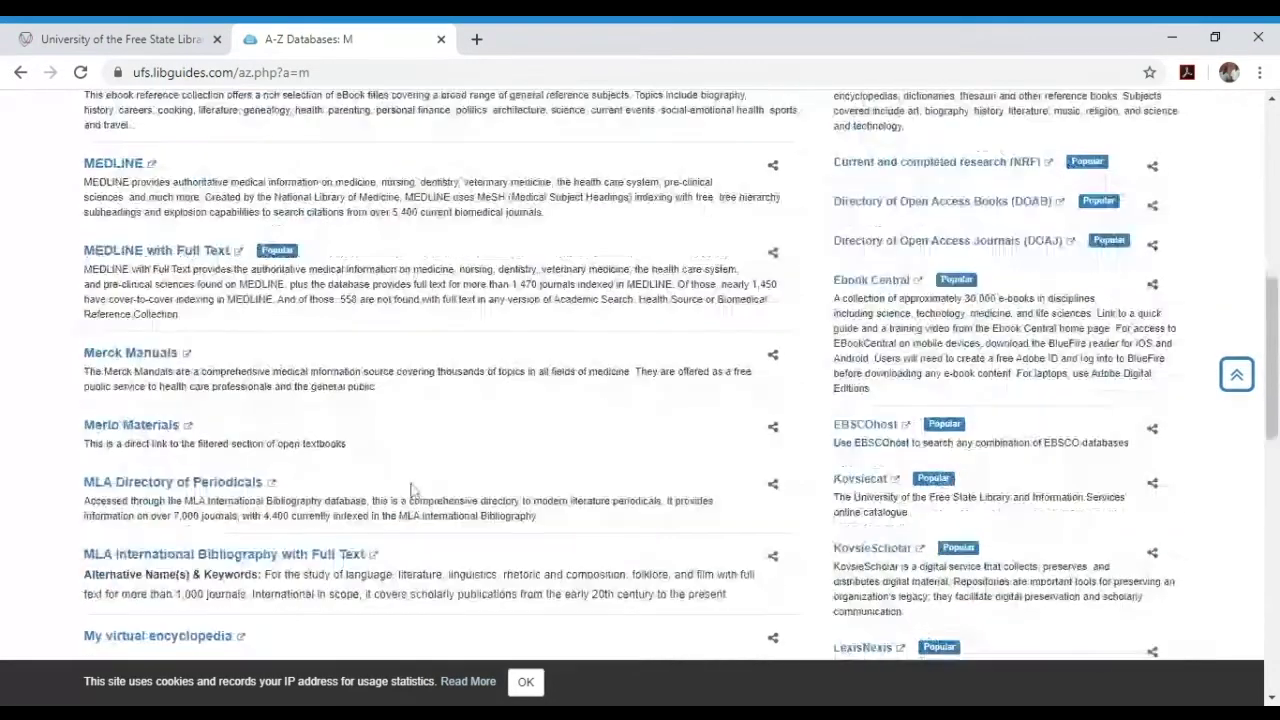
{"action": "scroll", "coordinate": [412, 488], "scroll_direction": "down", "scroll_amount": 1}
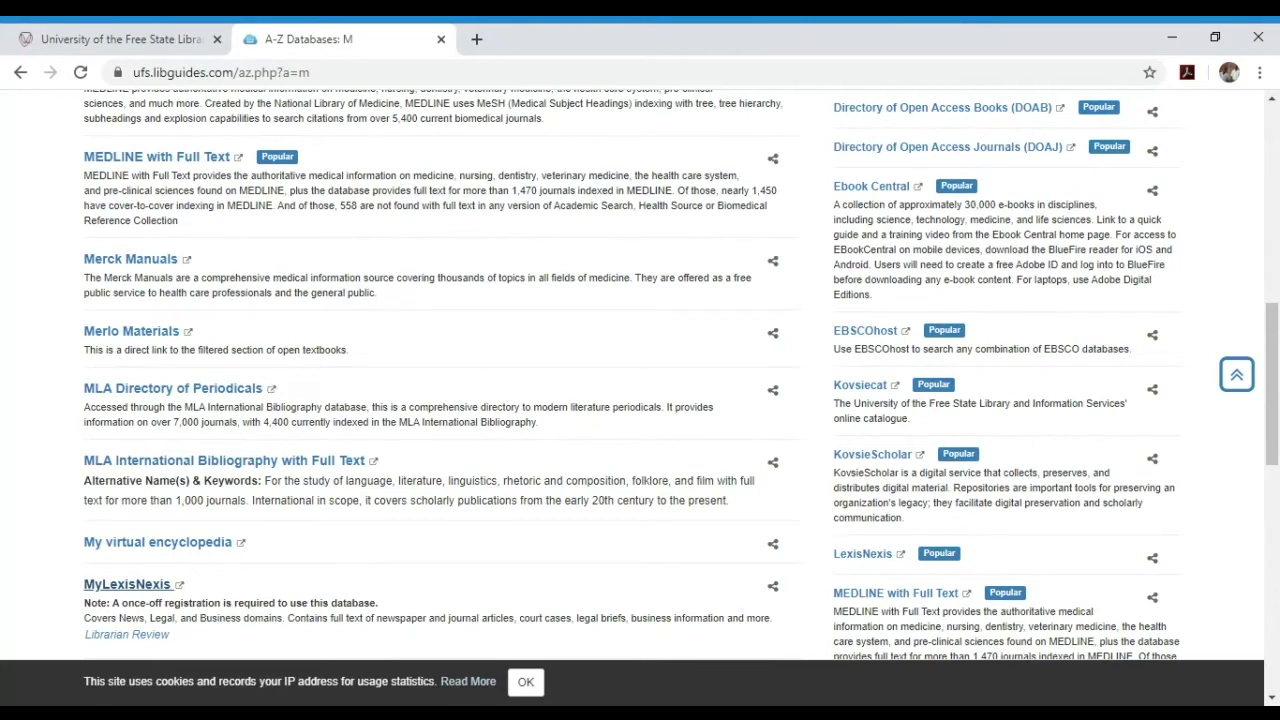
{"action": "left_click", "coordinate": [127, 586]}
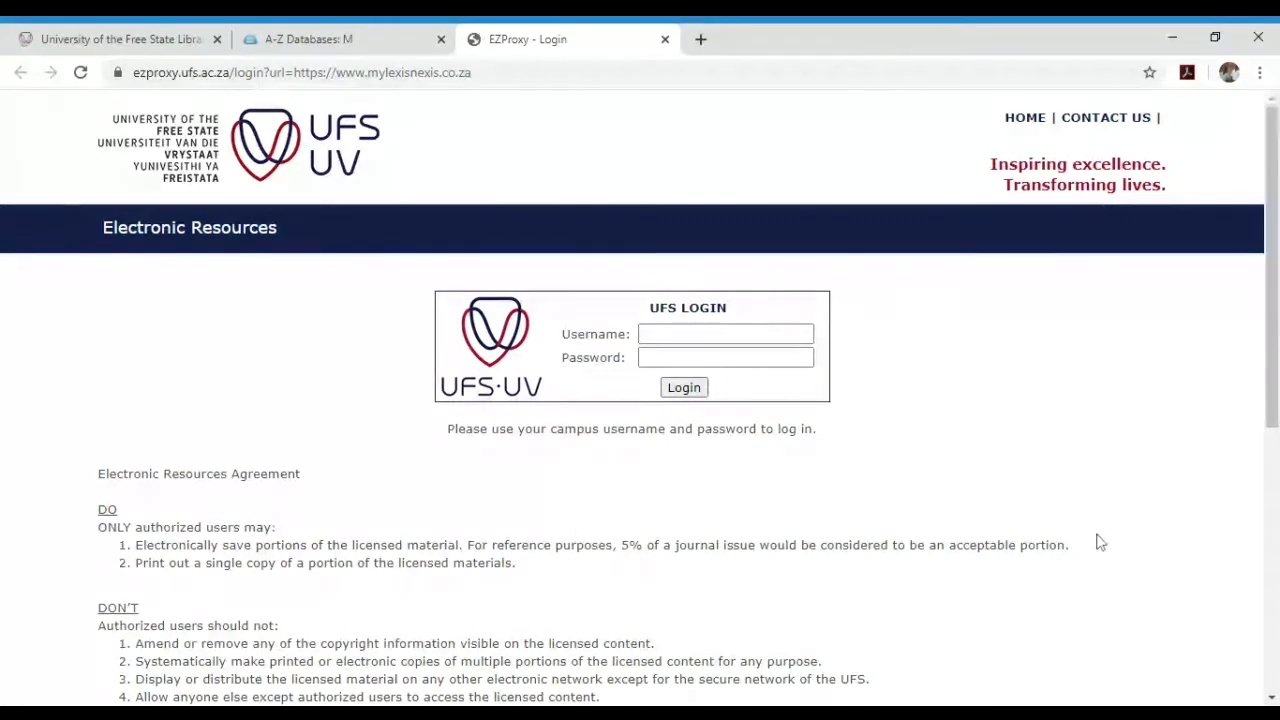
Log in to UFS EZProxy with the campus username and password.
{"action": "left_click", "coordinate": [726, 334]}
{"action": "type", "text": "so"}
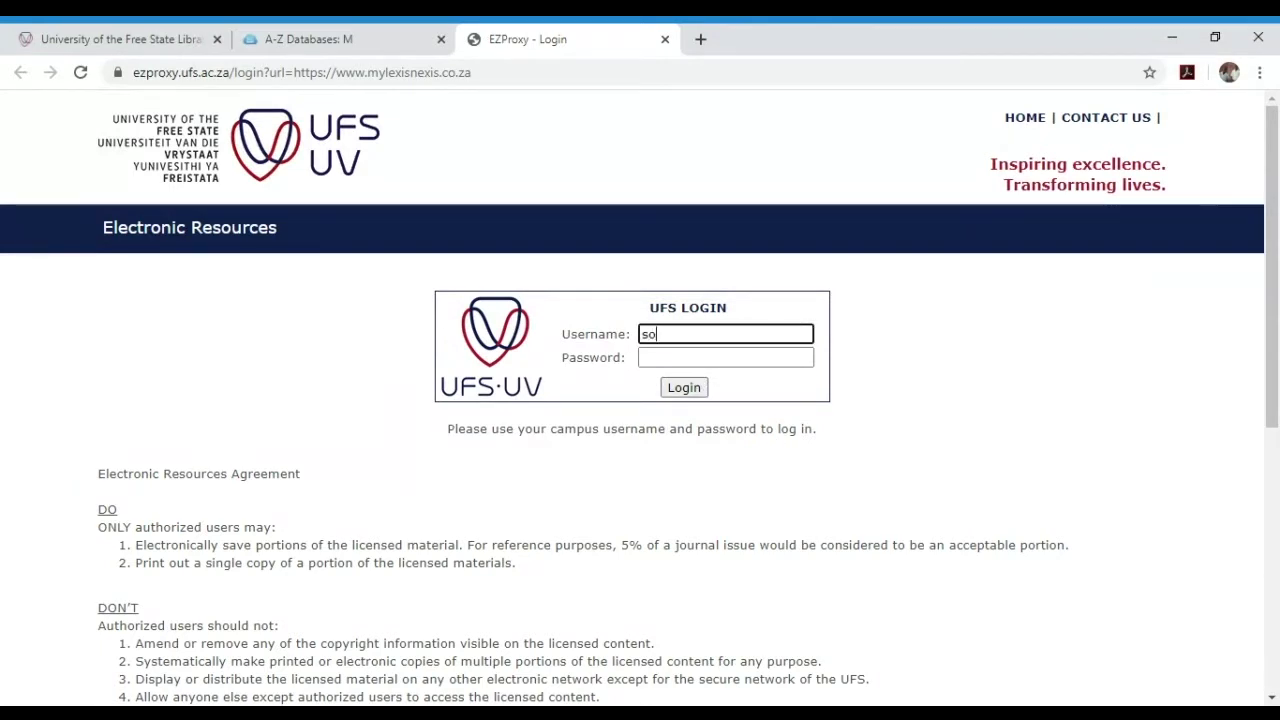
{"action": "type", "text": "tuw"}
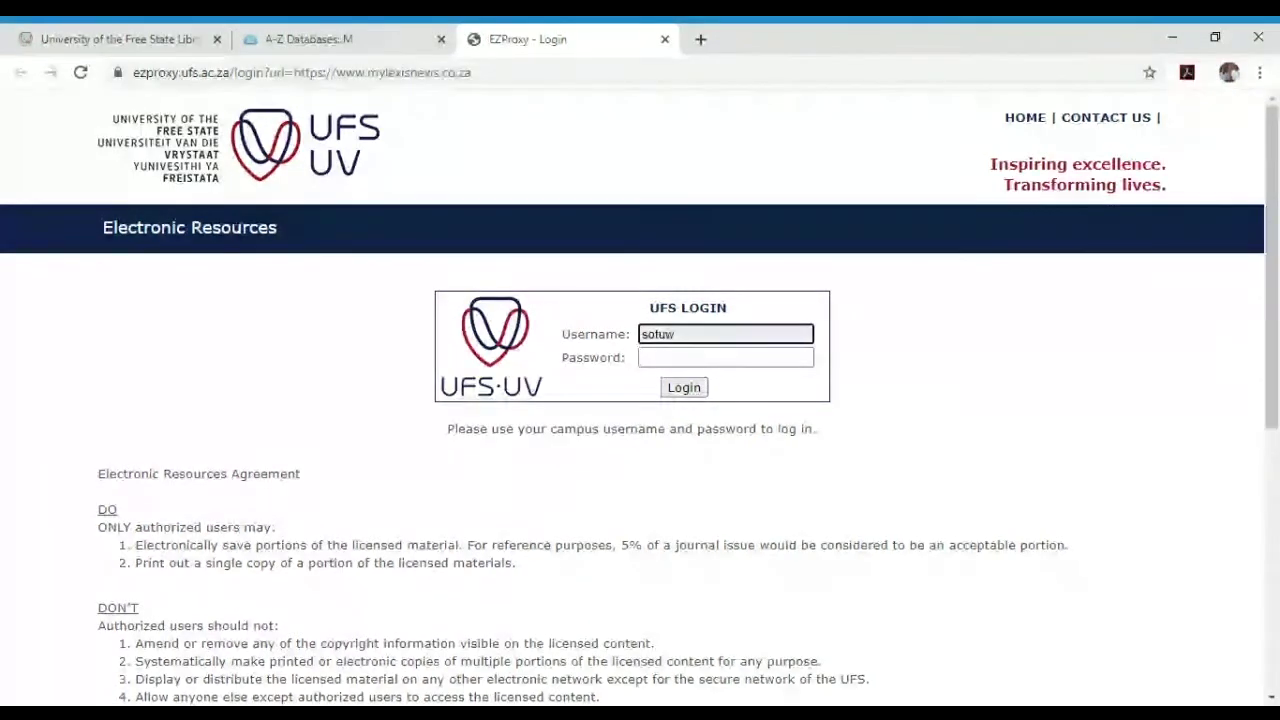
{"action": "left_click", "coordinate": [726, 357]}
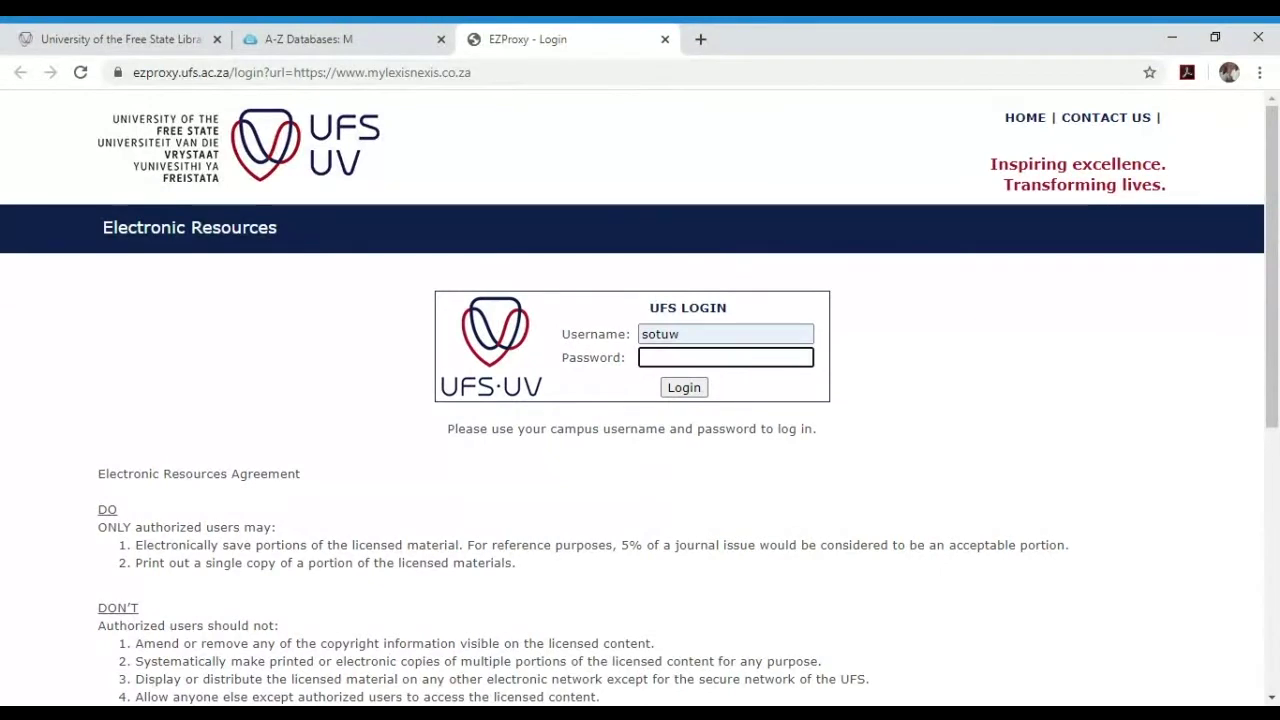
{"action": "type", "text": "••"}
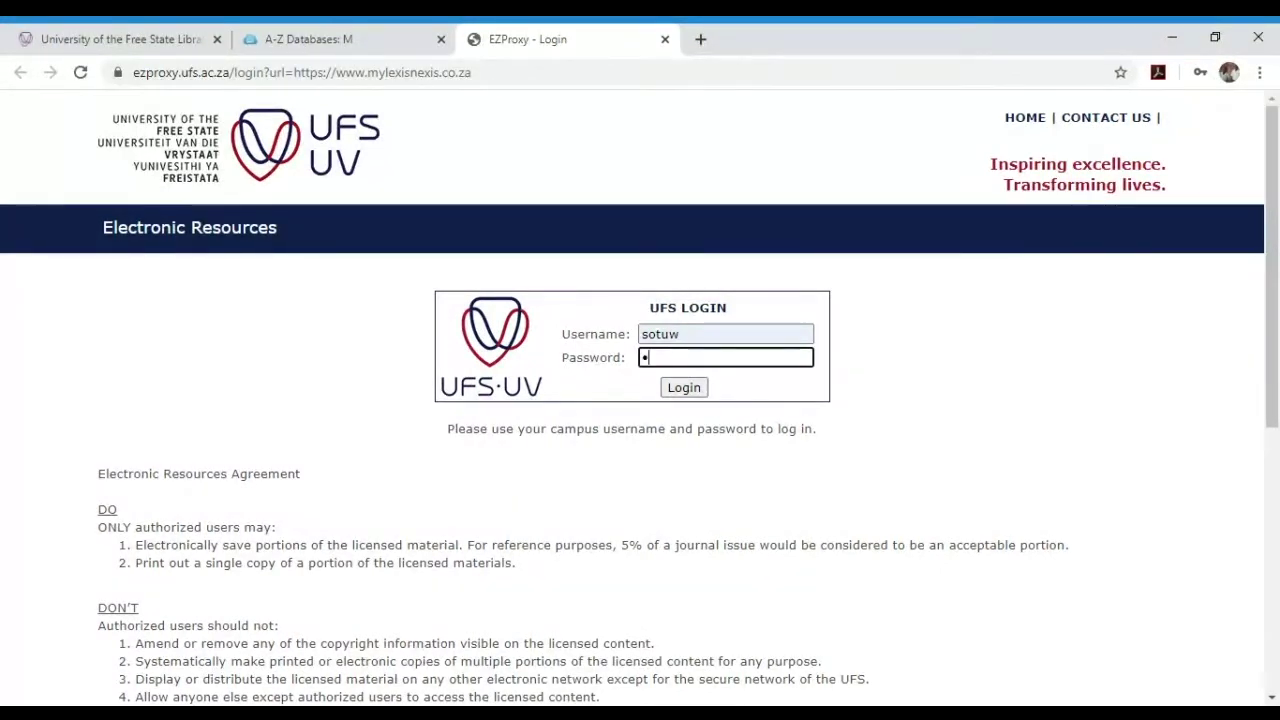
{"action": "type", "text": "••••••••"}
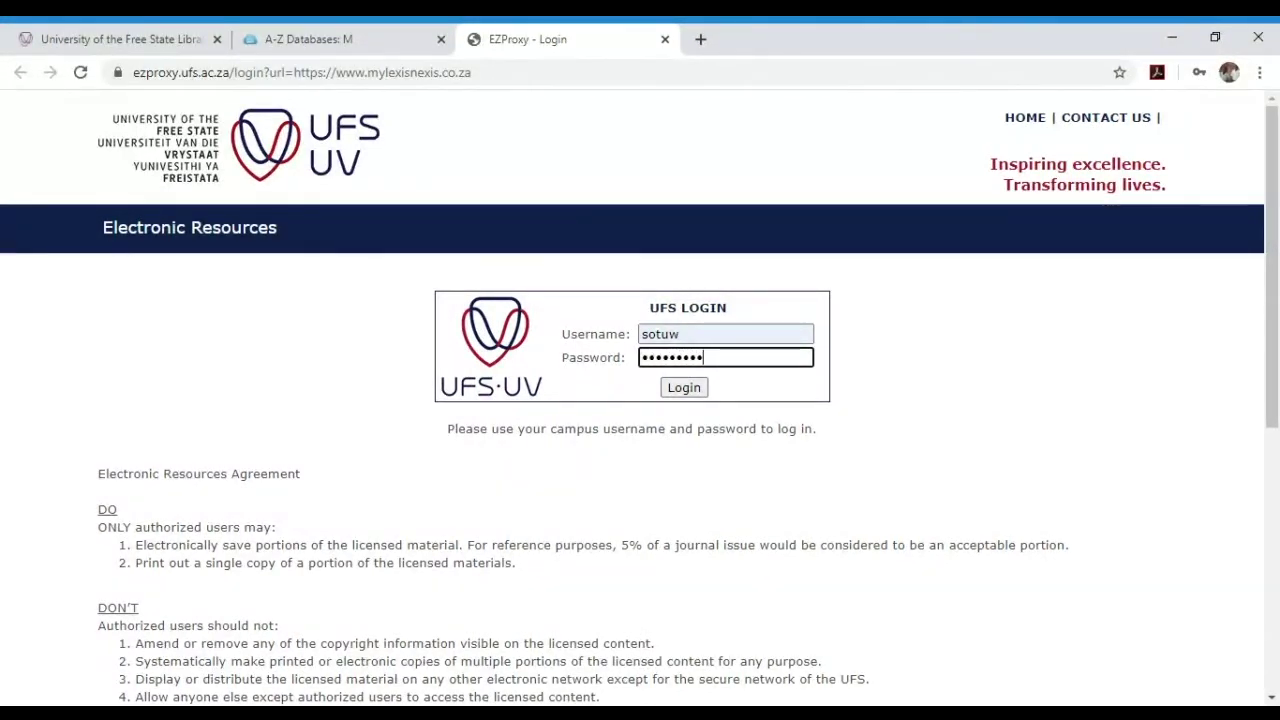
{"action": "type", "text": "•••••"}
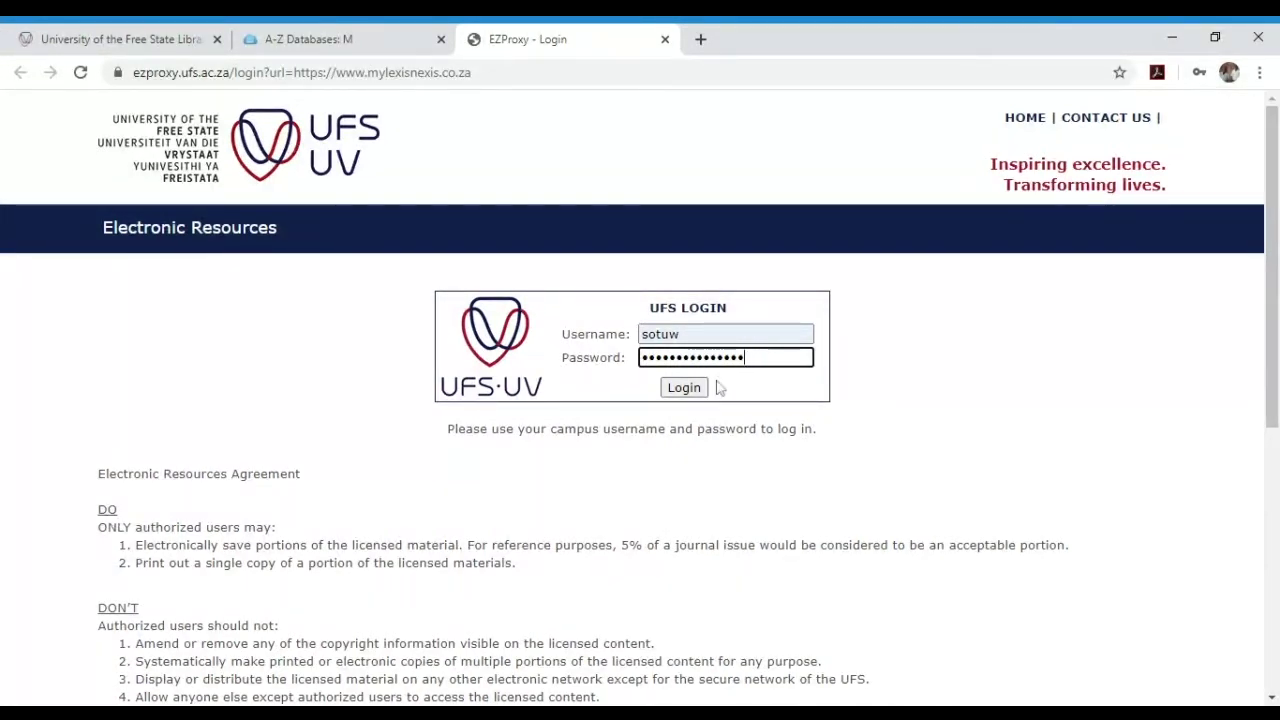
{"action": "left_click", "coordinate": [681, 391]}
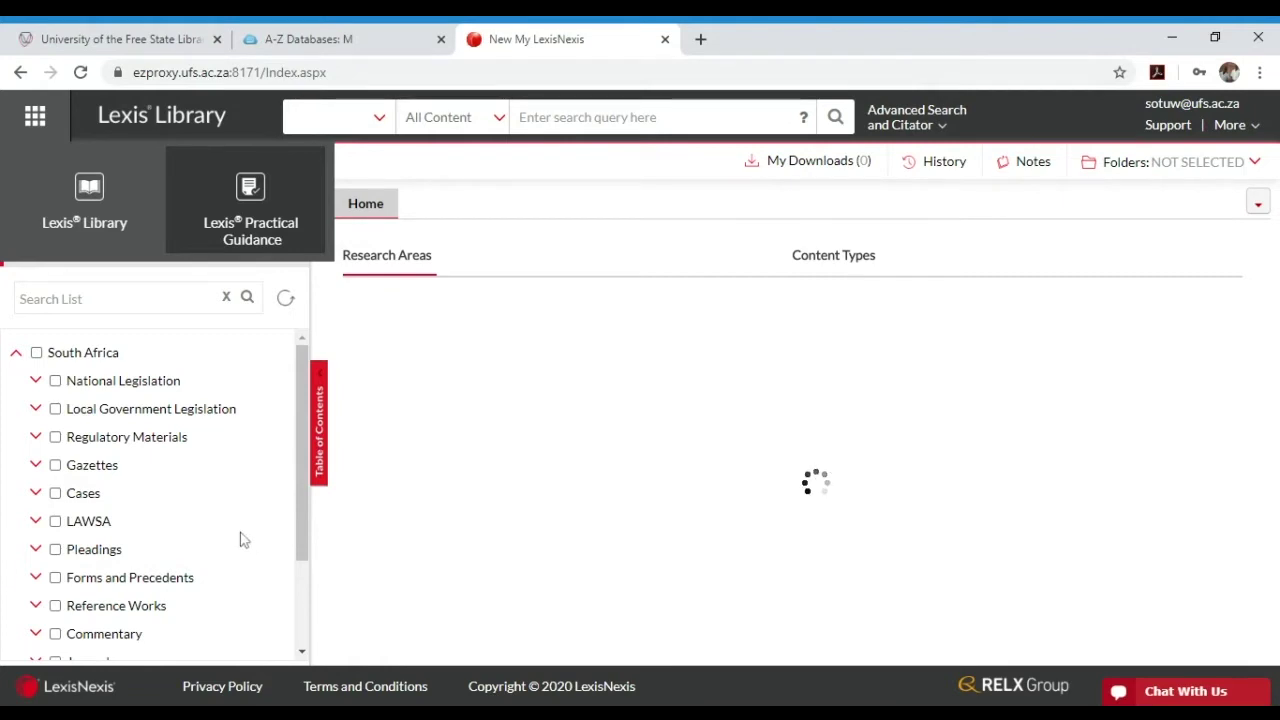
Expand United Kingdom in the content tree, briefly expanding and collapsing Canada.
{"action": "scroll", "coordinate": [240, 541], "scroll_direction": "down", "scroll_amount": 3}
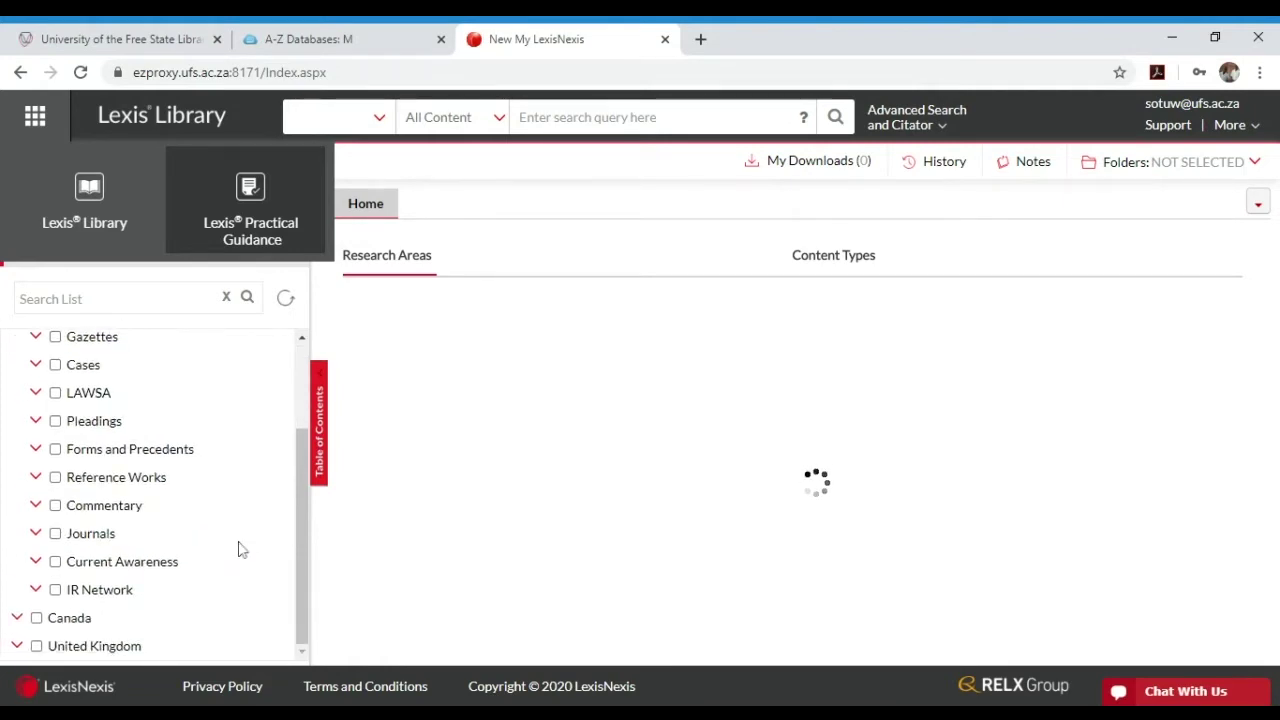
{"action": "left_click", "coordinate": [17, 648]}
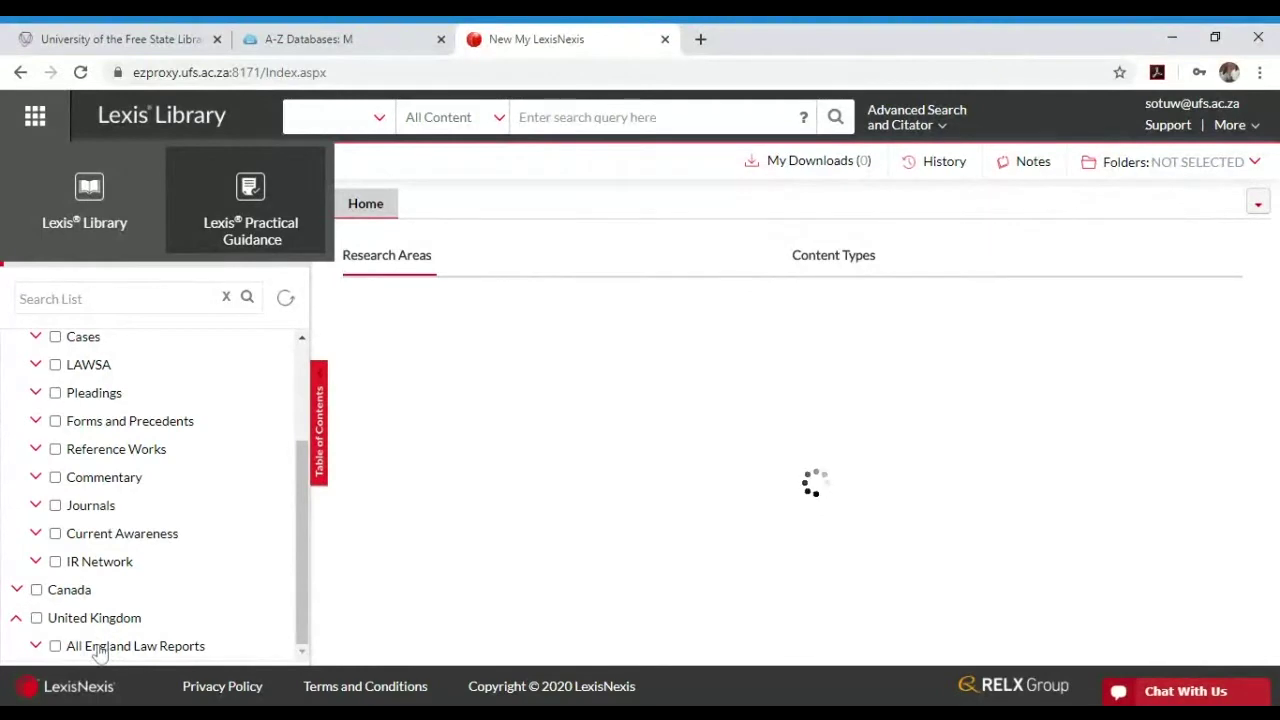
{"action": "left_click", "coordinate": [15, 591]}
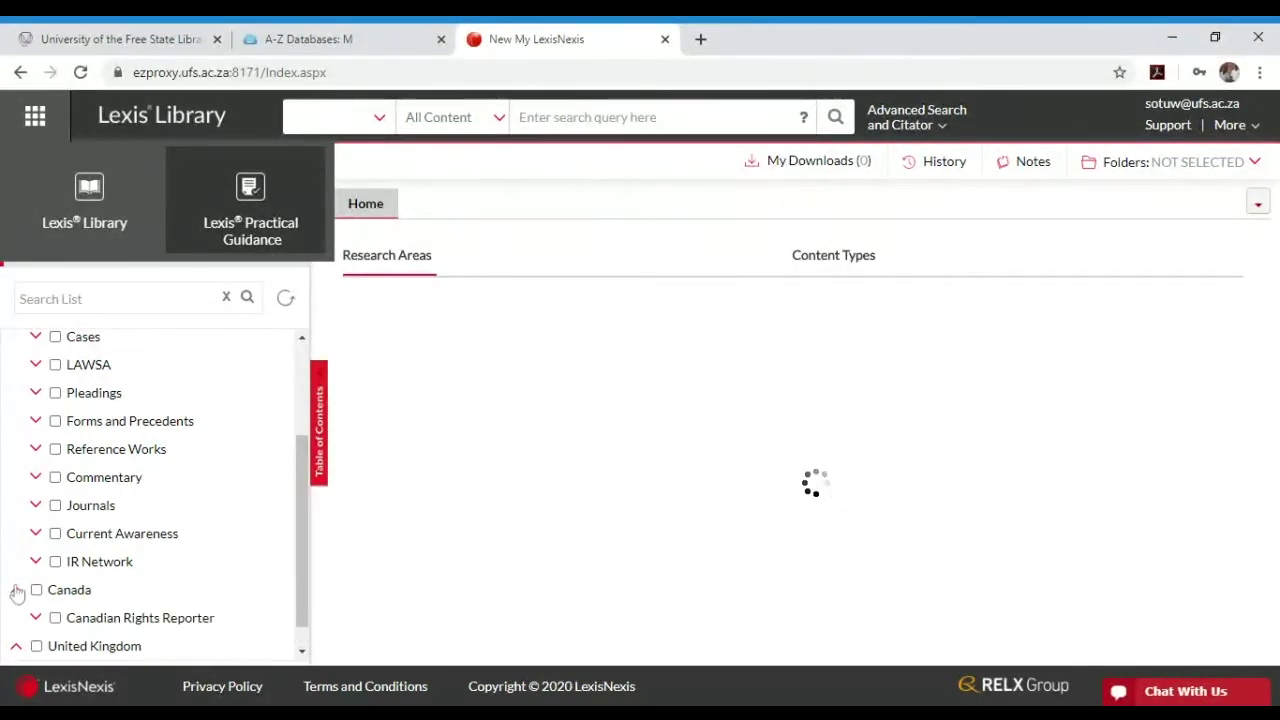
{"action": "left_click", "coordinate": [16, 592]}
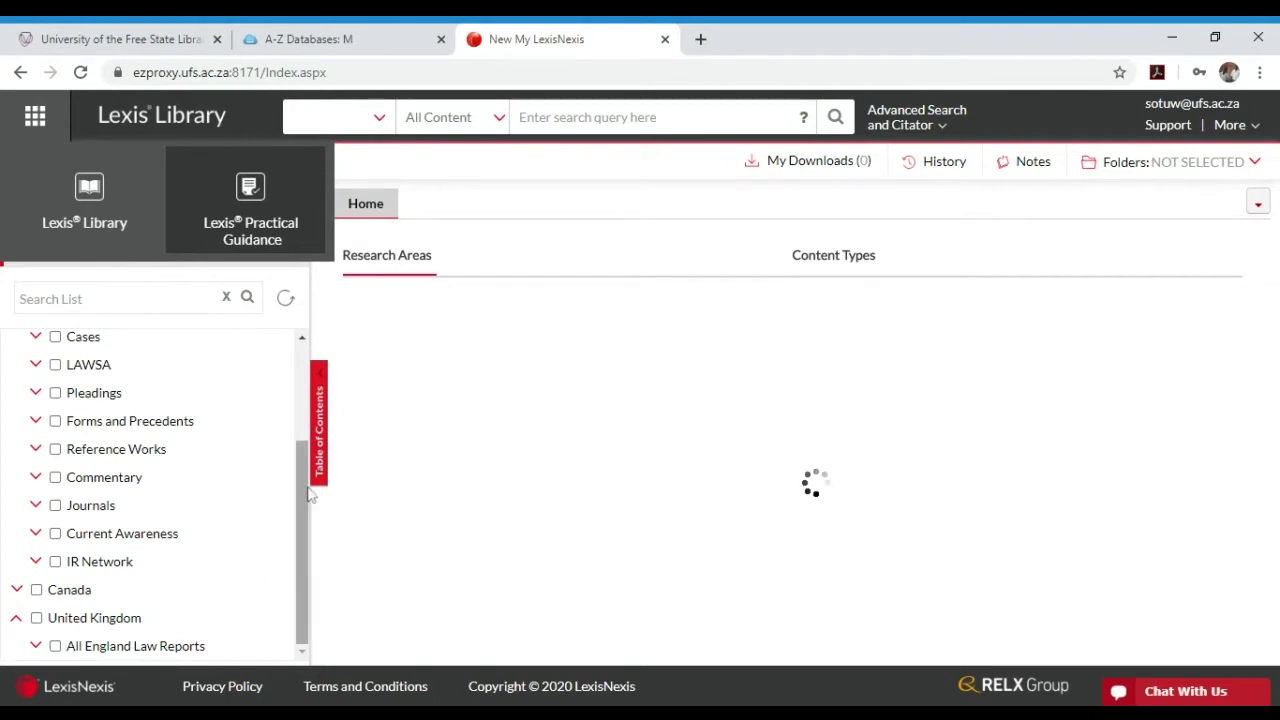
Set the search country scope to All Countries and open the content type list.
{"action": "left_click", "coordinate": [376, 121]}
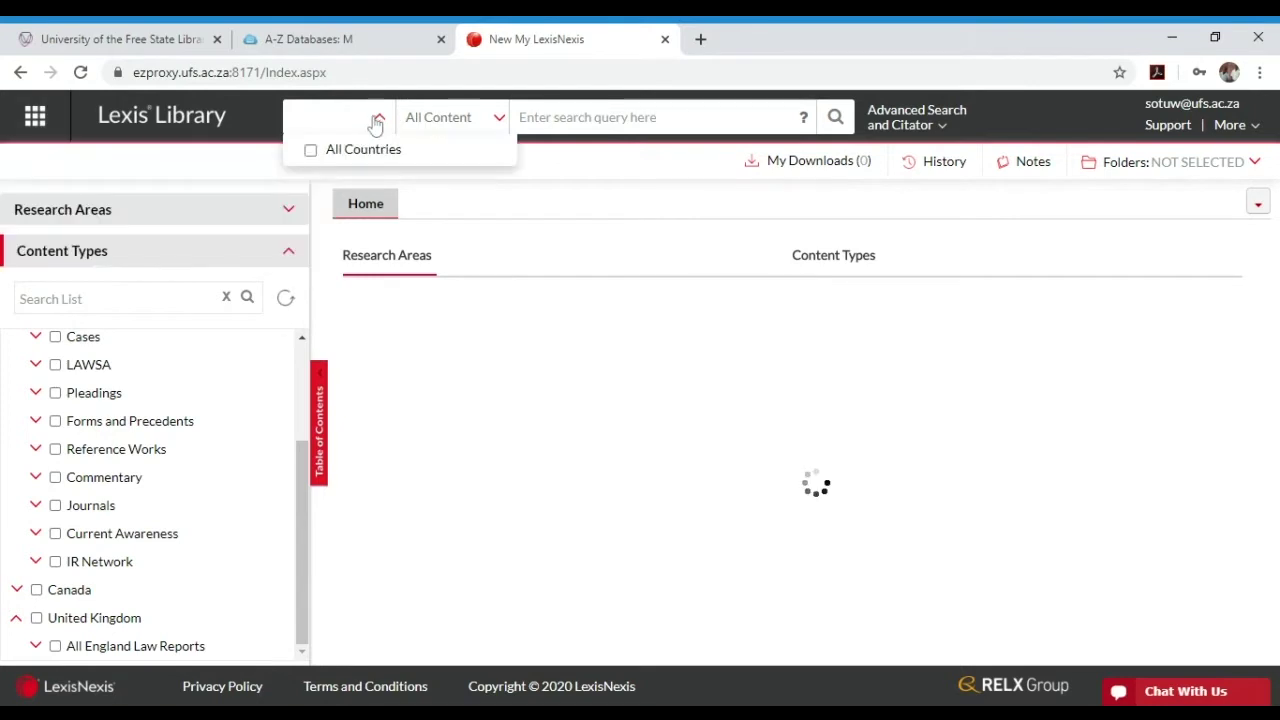
{"action": "left_click", "coordinate": [311, 158]}
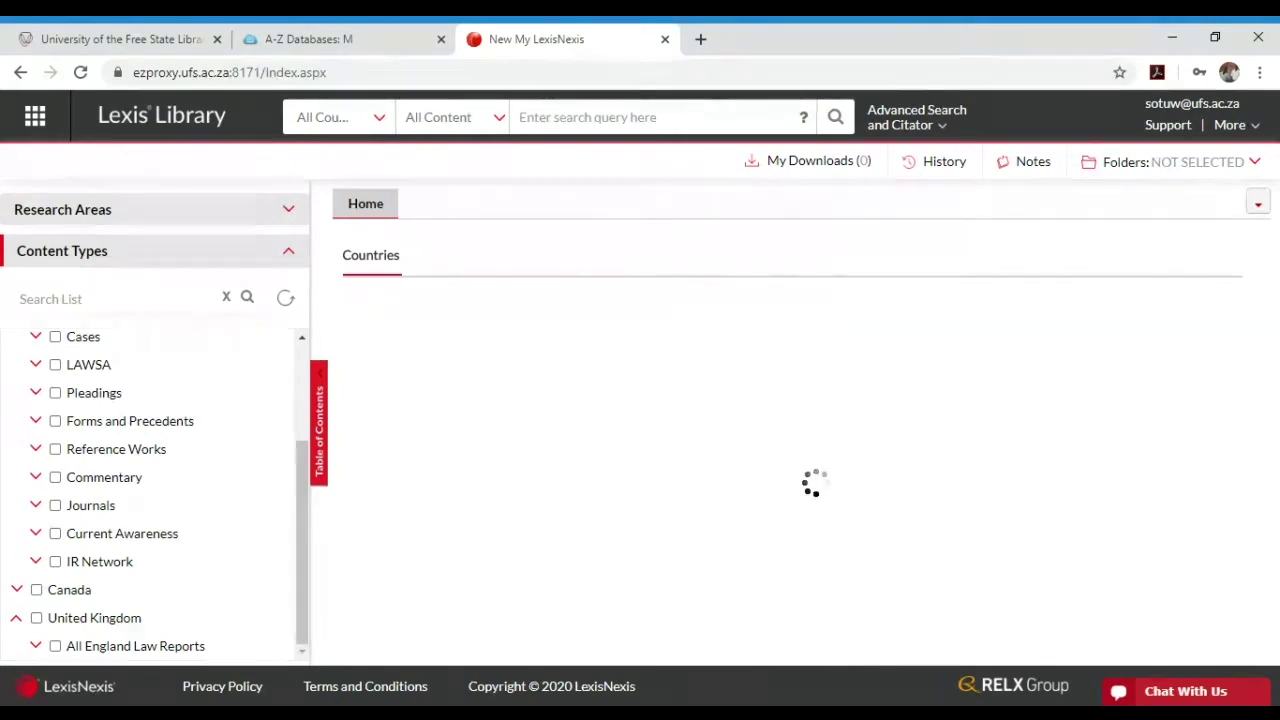
{"action": "left_click", "coordinate": [120, 298]}
{"action": "left_click", "coordinate": [500, 122]}
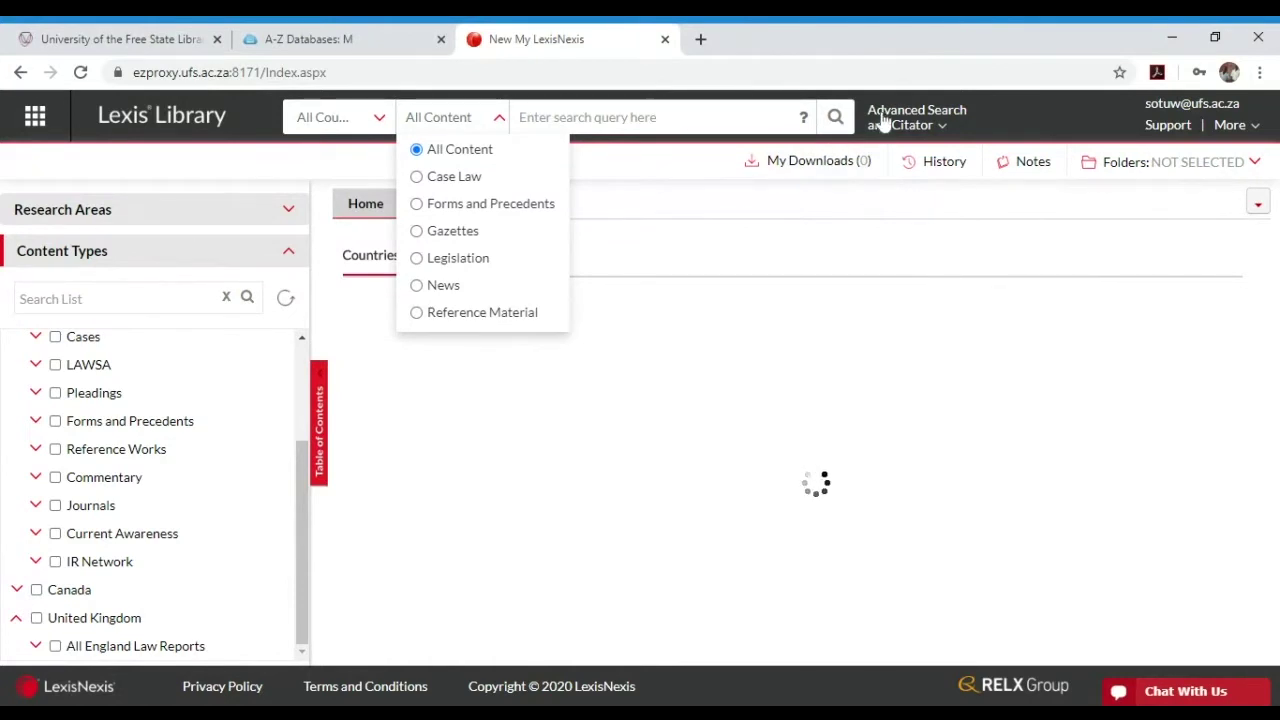
Close the content type list unchanged and show the Advanced Search and Citator options.
{"action": "left_click", "coordinate": [503, 120]}
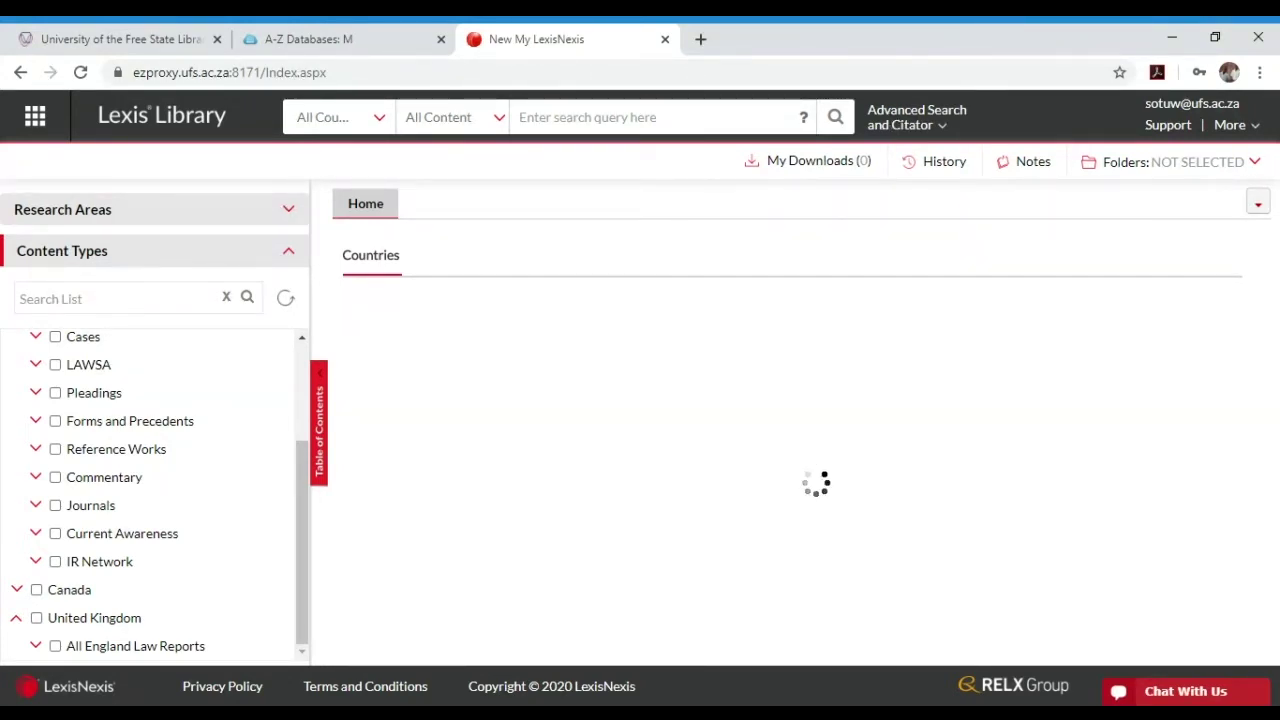
{"action": "left_click", "coordinate": [895, 122]}
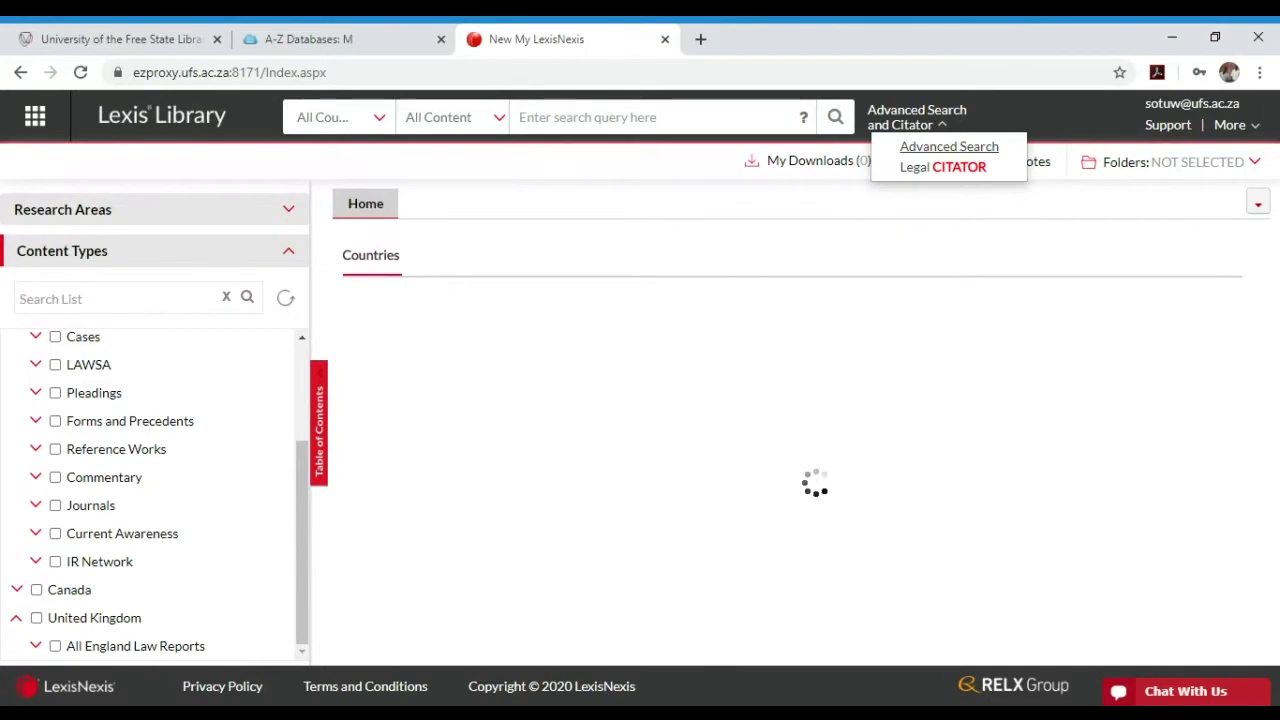
Open the Advanced Search form on its All Content tab.
{"action": "left_click", "coordinate": [912, 150]}
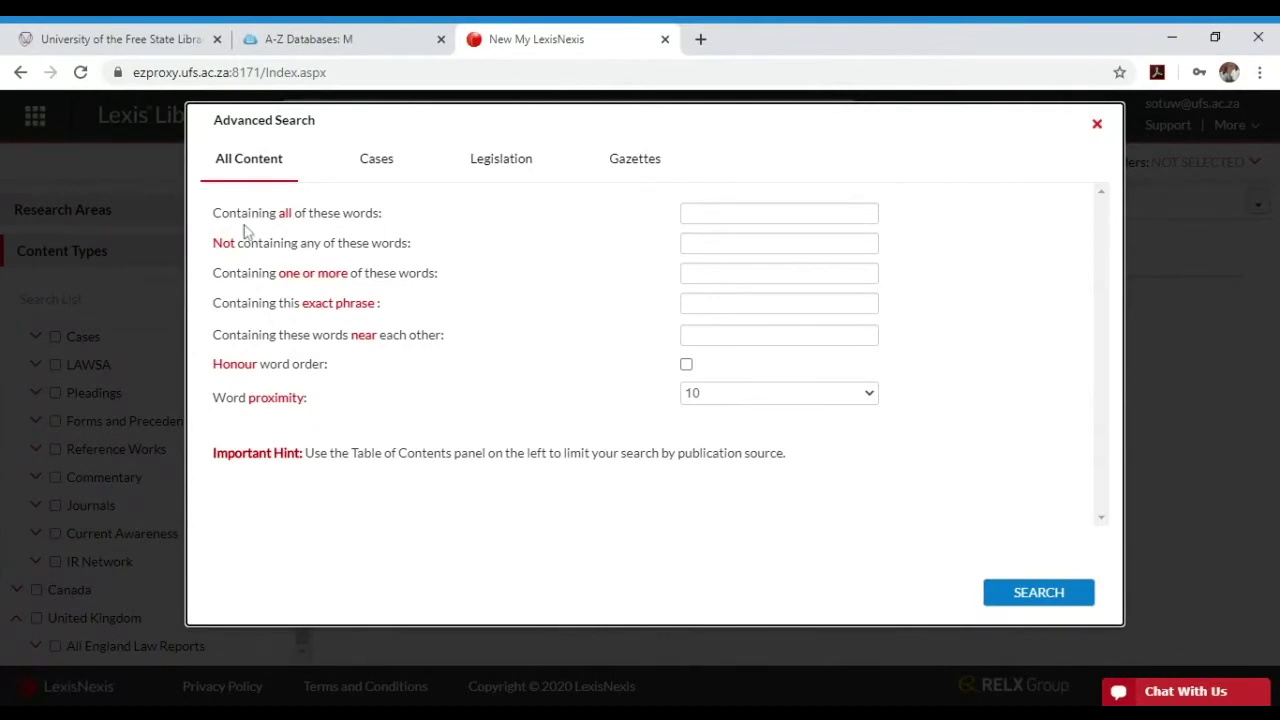
{"action": "left_click_drag", "start_coordinate": [213, 213], "coordinate": [393, 231]}
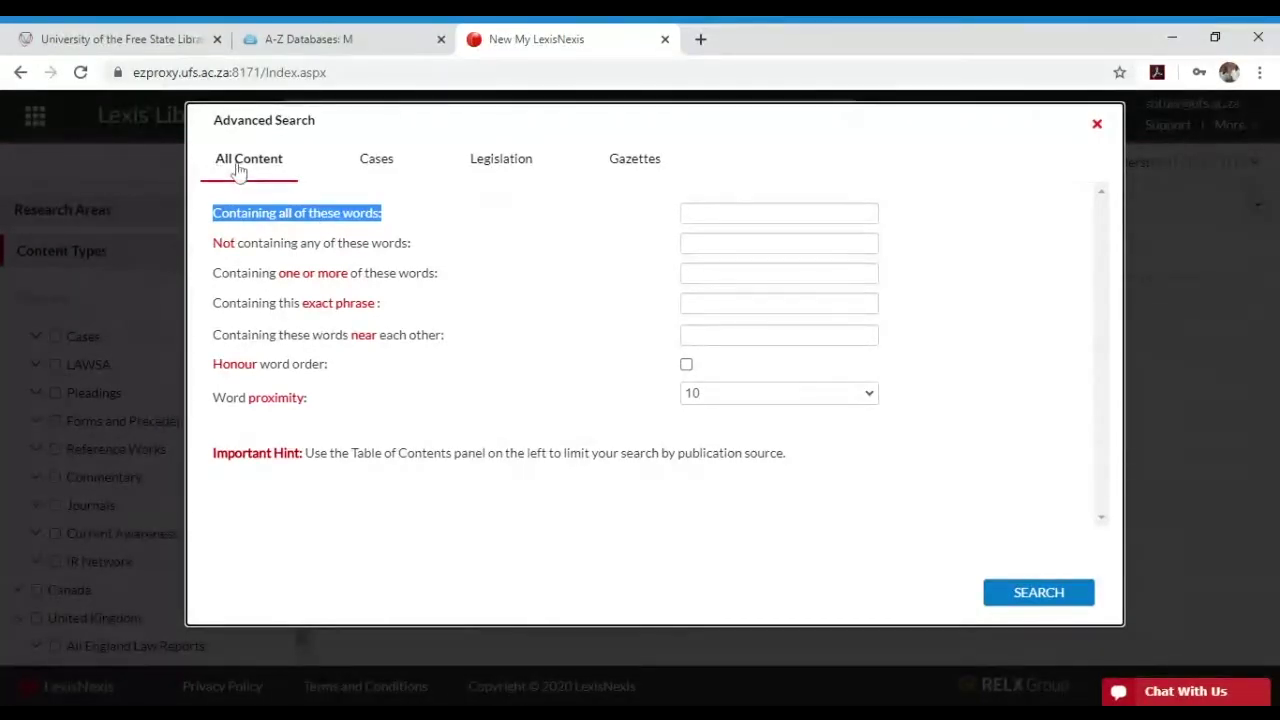
{"action": "left_click", "coordinate": [389, 304]}
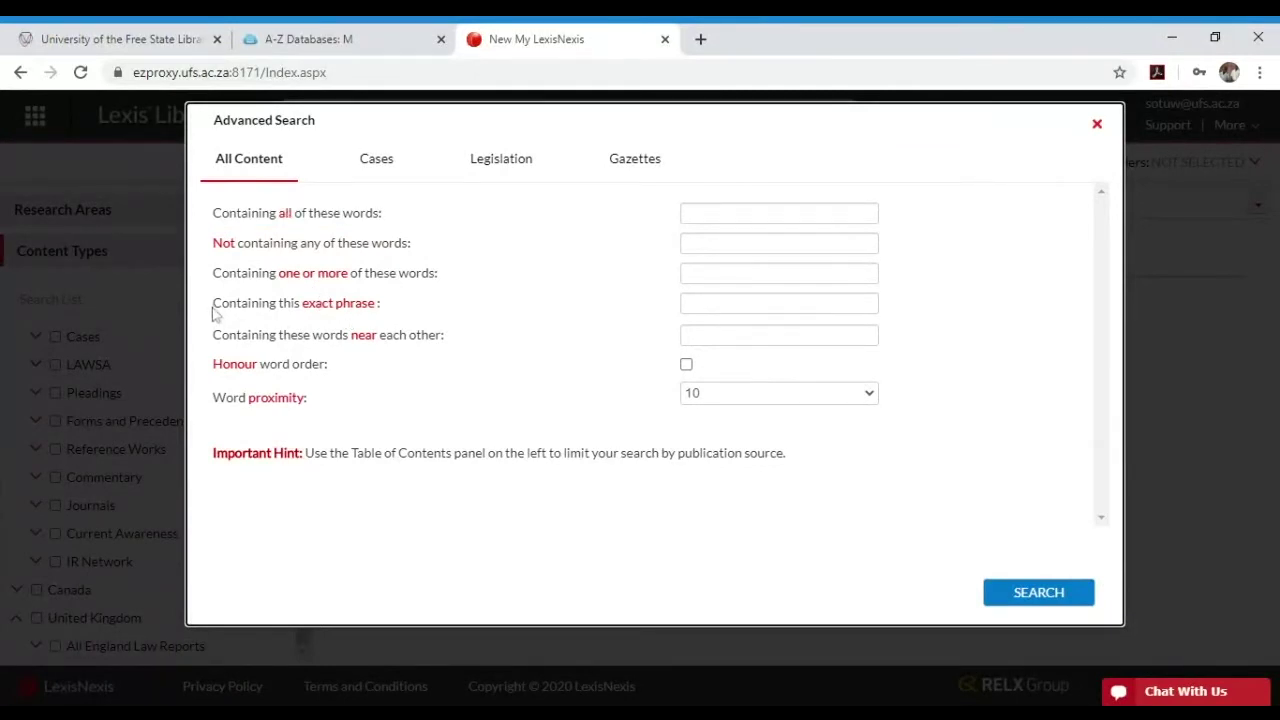
{"action": "left_click_drag", "start_coordinate": [212, 303], "coordinate": [417, 312]}
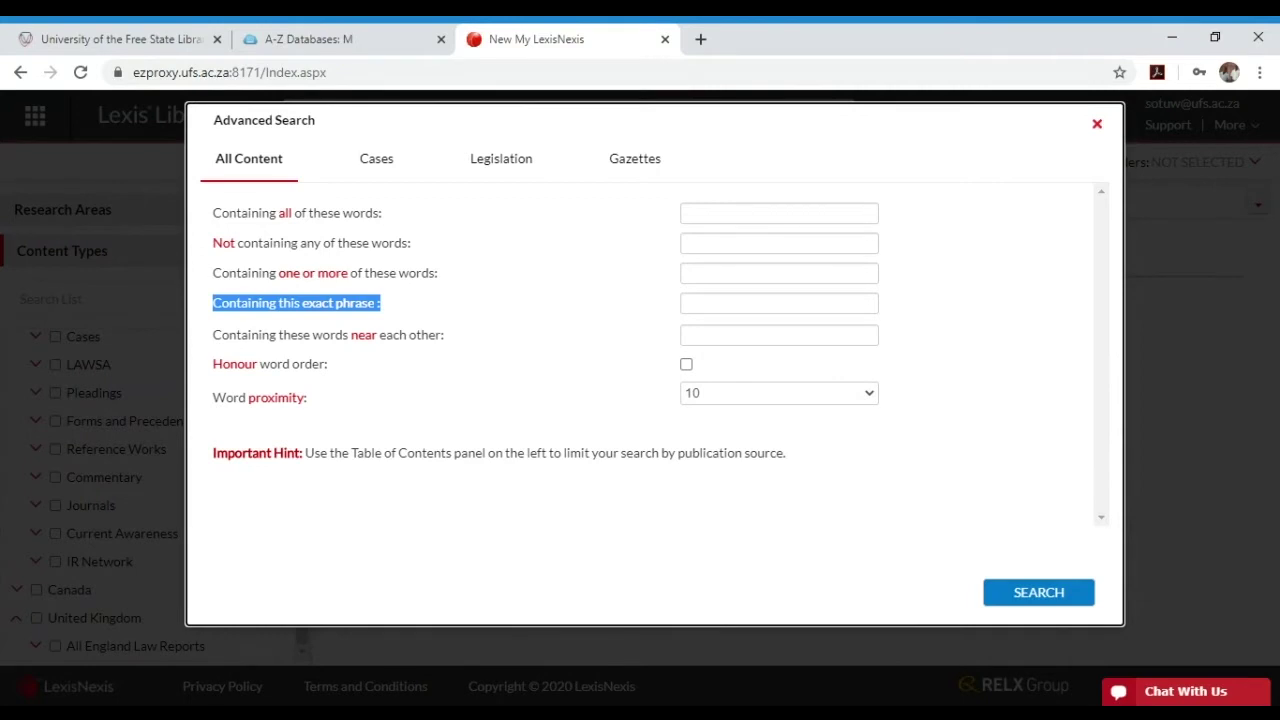
{"action": "left_click", "coordinate": [779, 213]}
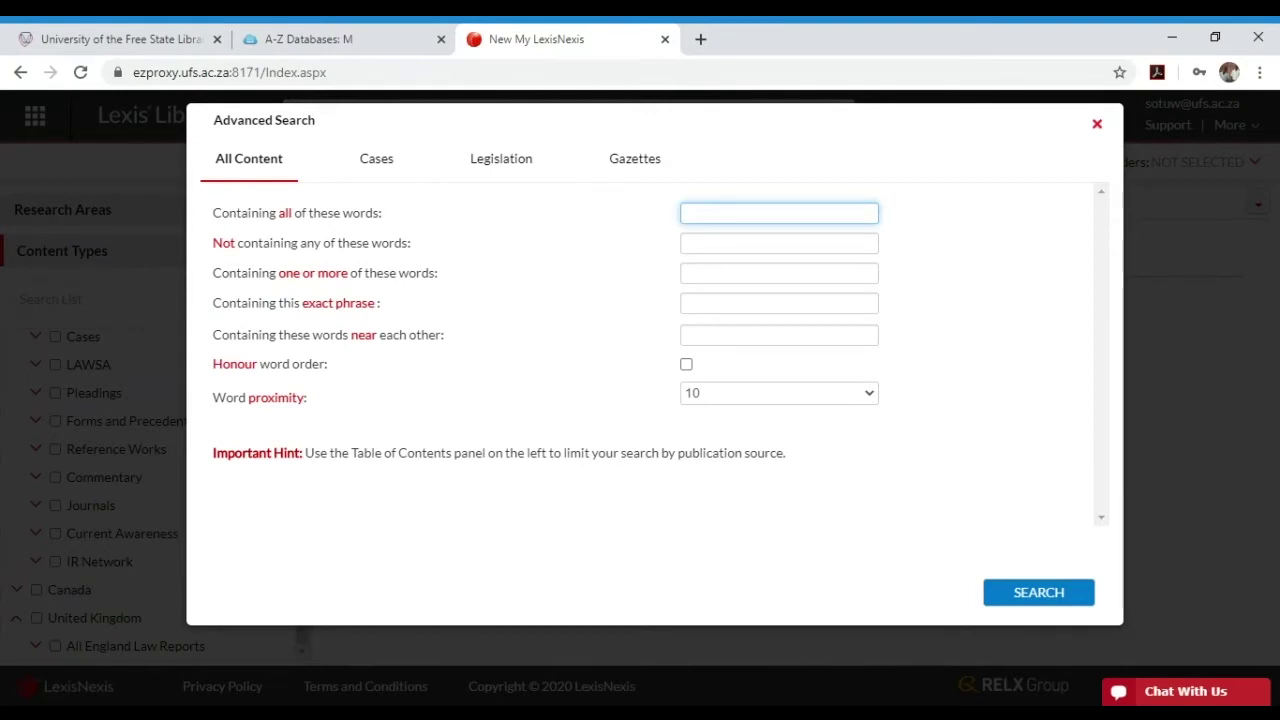
Search all content containing all the words 'sexual harassment'.
{"action": "type", "text": "sexual hara"}
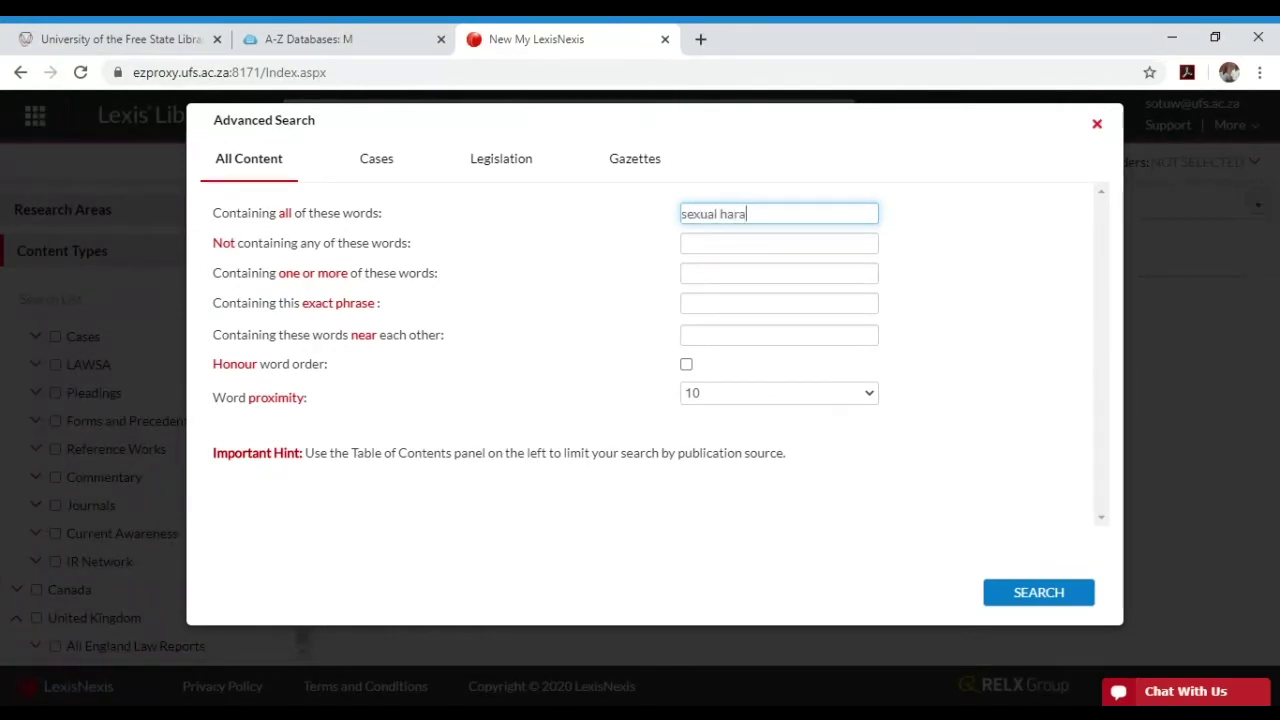
{"action": "type", "text": "ssment"}
{"action": "left_click", "coordinate": [1017, 597]}
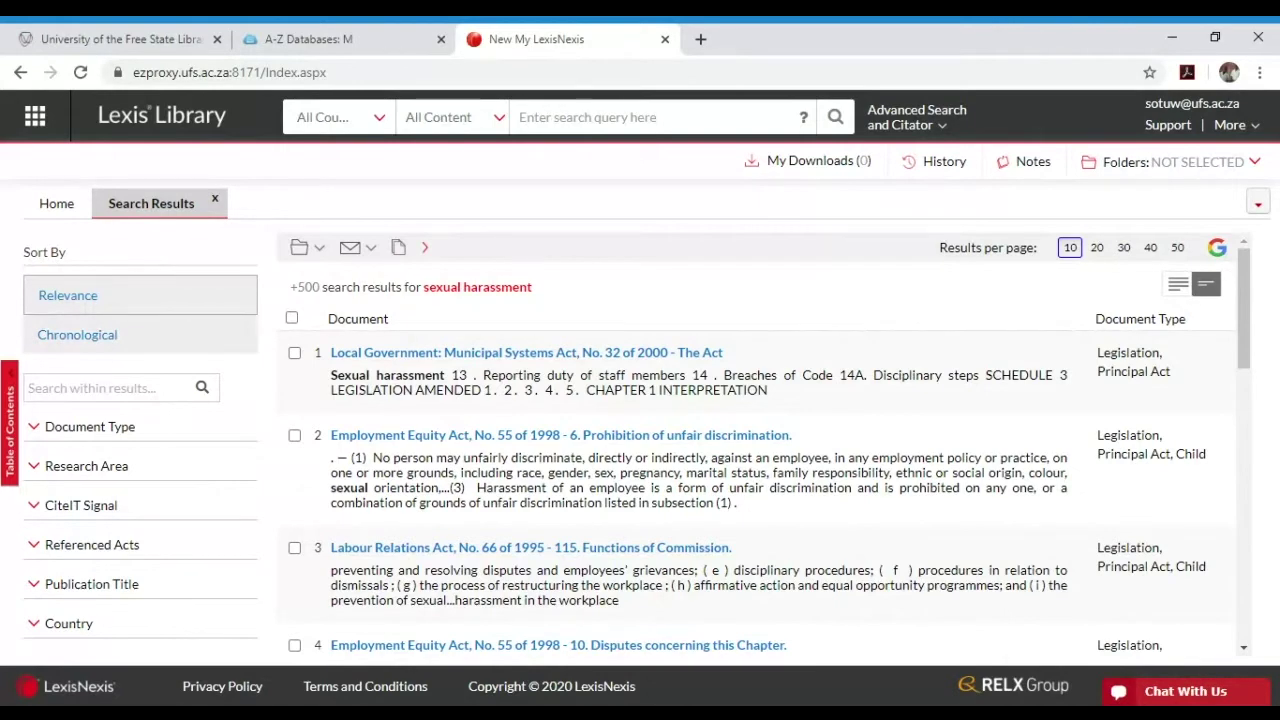
{"action": "left_click", "coordinate": [58, 338]}
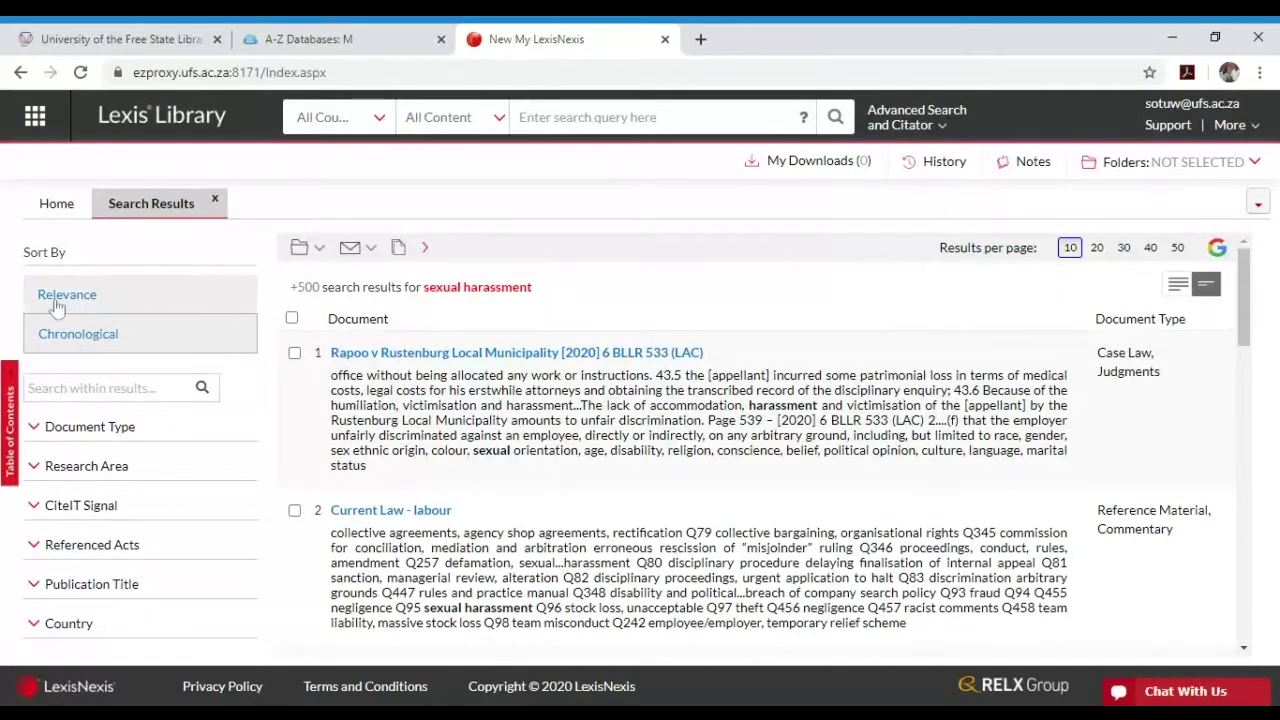
{"action": "left_click", "coordinate": [57, 300]}
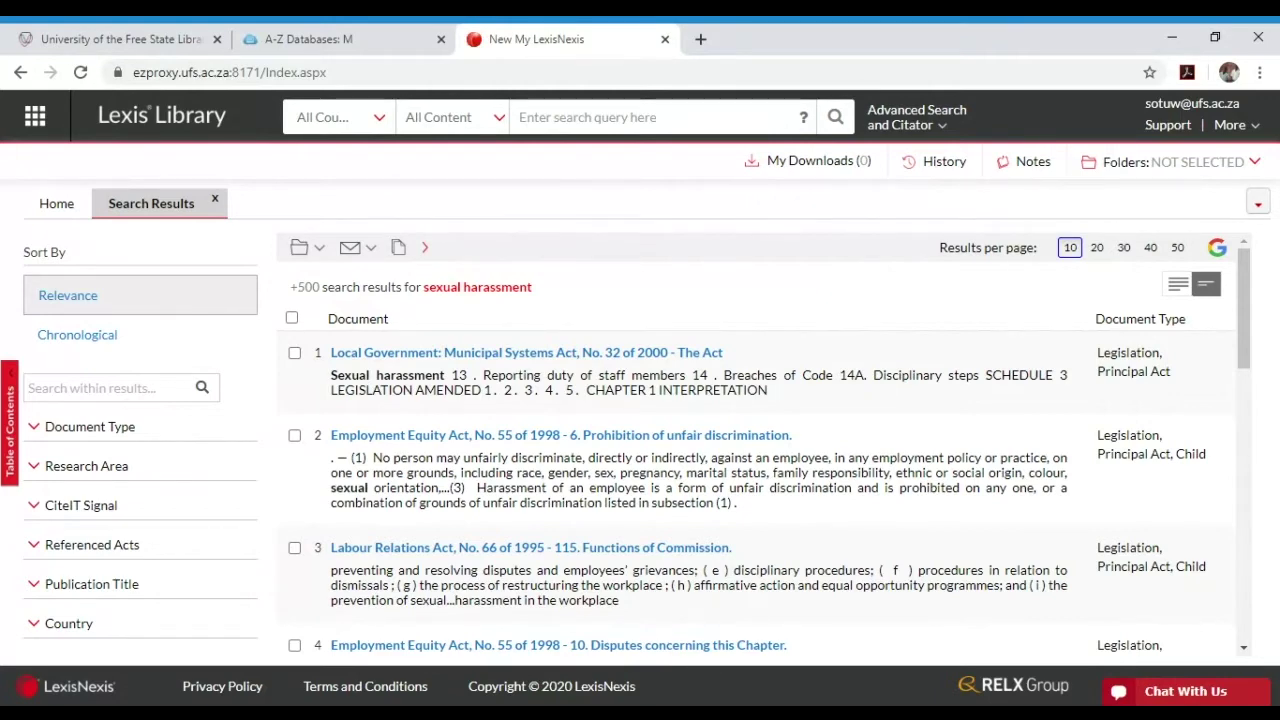
{"action": "scroll", "coordinate": [816, 345], "scroll_direction": "down", "scroll_amount": 1}
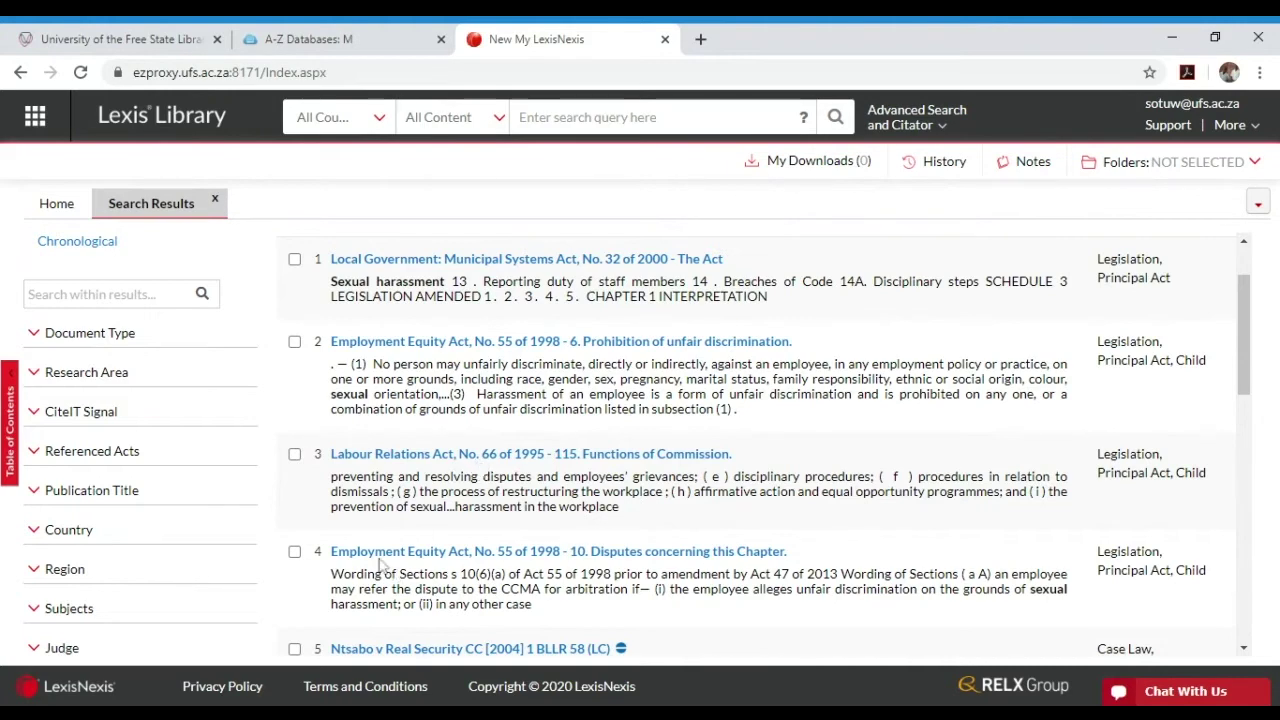
{"action": "scroll", "coordinate": [490, 565], "scroll_direction": "down", "scroll_amount": 1}
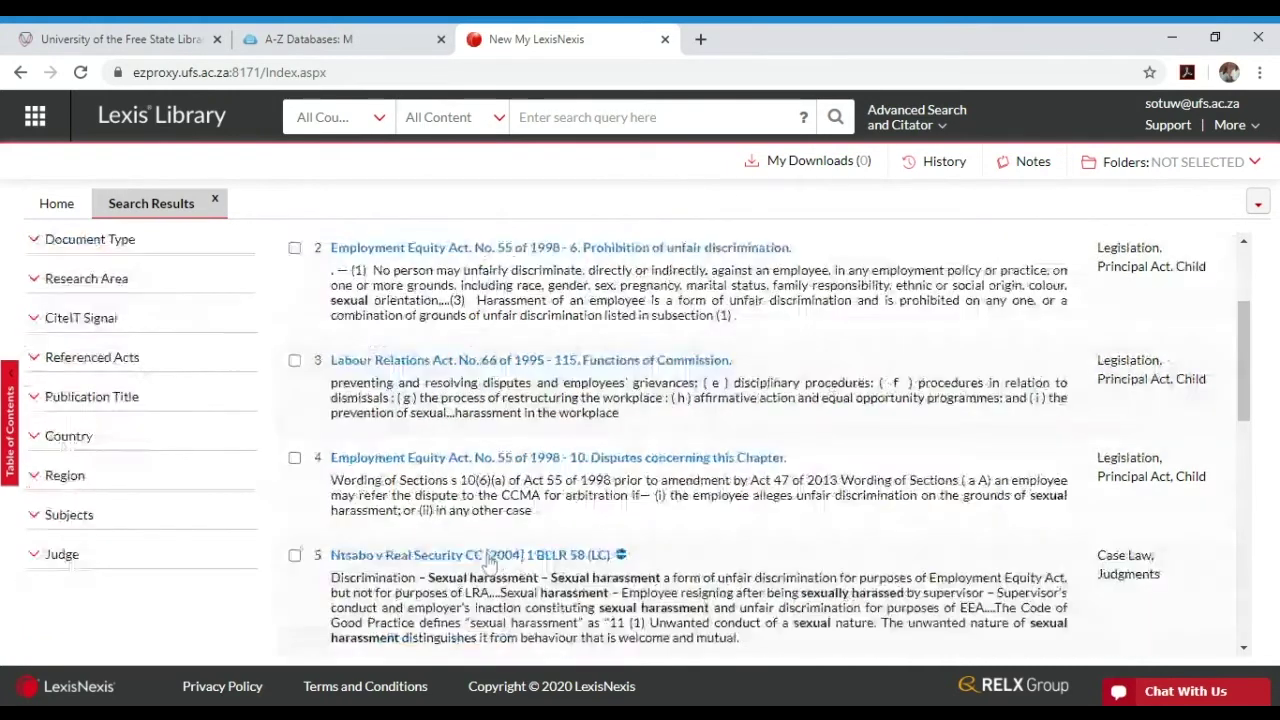
{"action": "scroll", "coordinate": [490, 565], "scroll_direction": "down", "scroll_amount": 1}
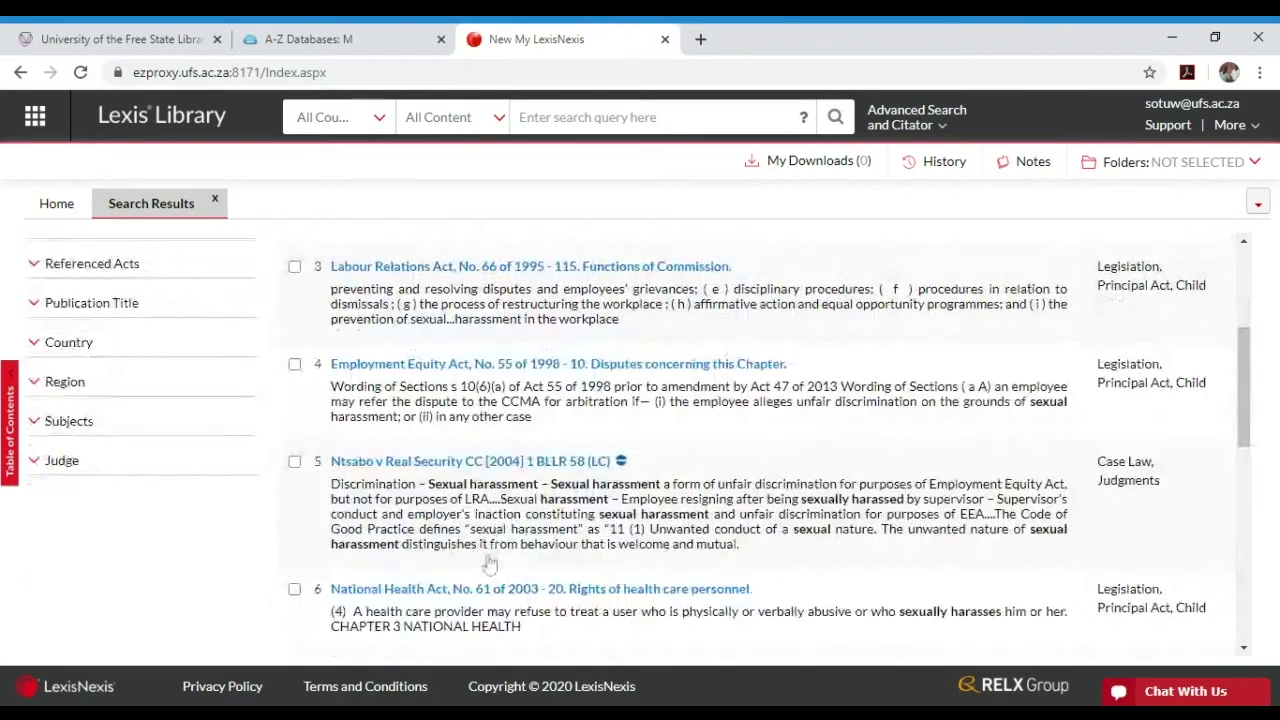
{"action": "scroll", "coordinate": [490, 563], "scroll_direction": "down", "scroll_amount": 1}
{"action": "scroll", "coordinate": [490, 563], "scroll_direction": "down", "scroll_amount": 1}
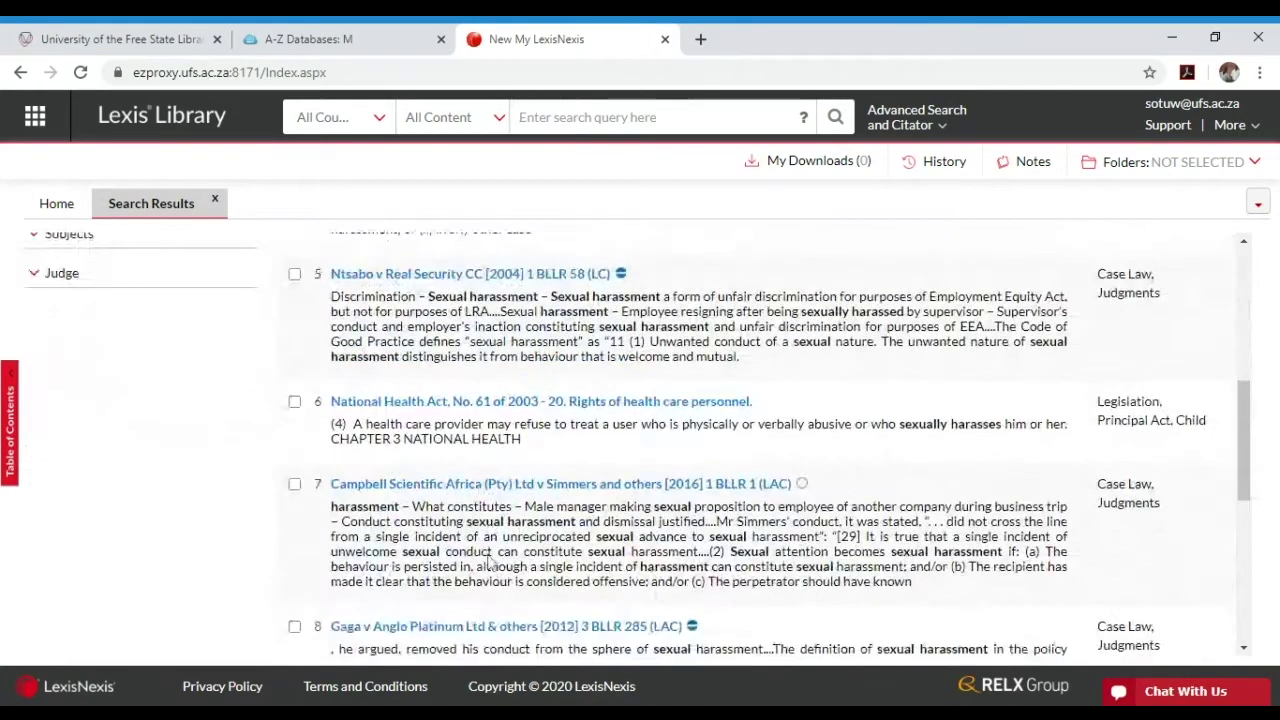
{"action": "scroll", "coordinate": [490, 565], "scroll_direction": "up", "scroll_amount": 3}
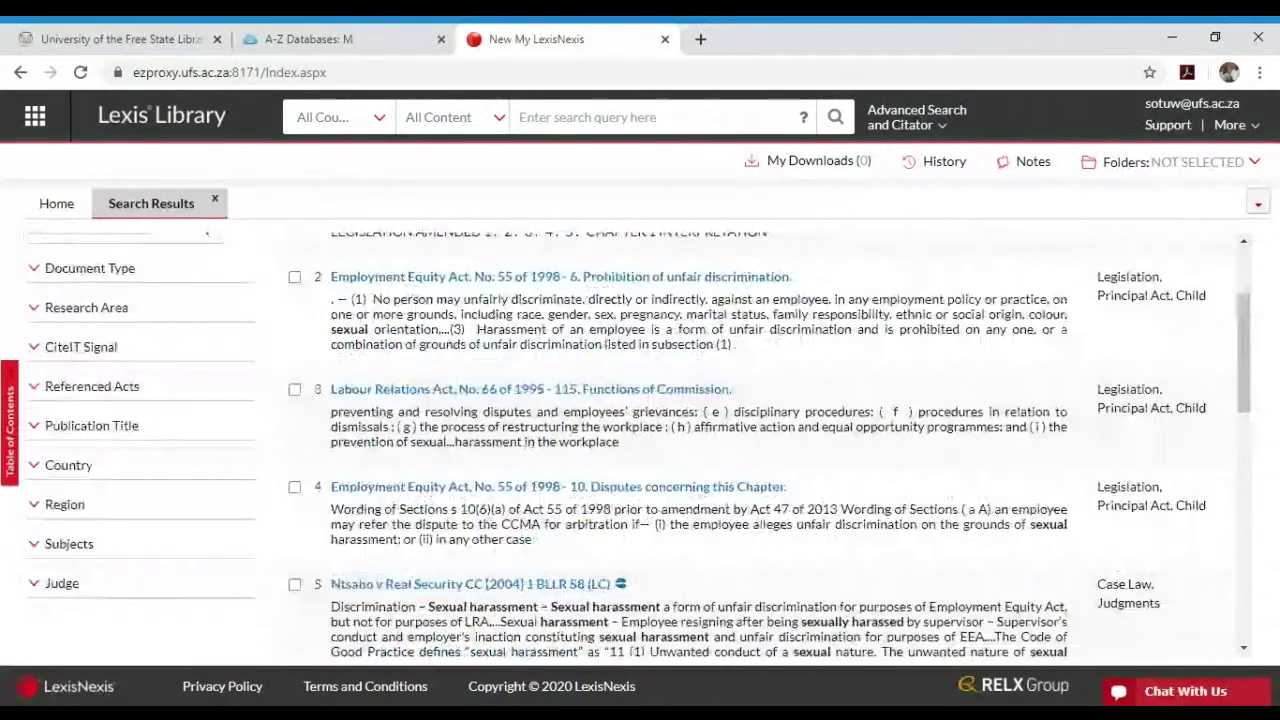
{"action": "scroll", "coordinate": [443, 457], "scroll_direction": "up", "scroll_amount": 1}
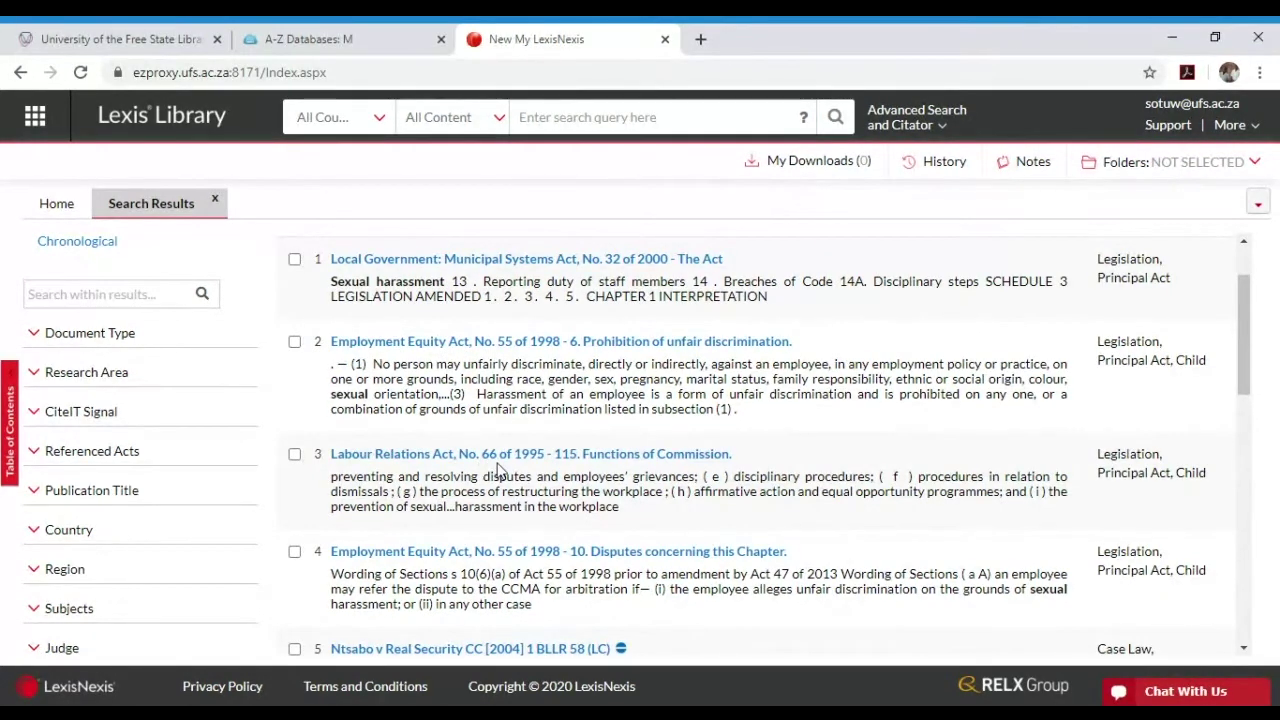
{"action": "scroll", "coordinate": [494, 560], "scroll_direction": "down", "scroll_amount": 1}
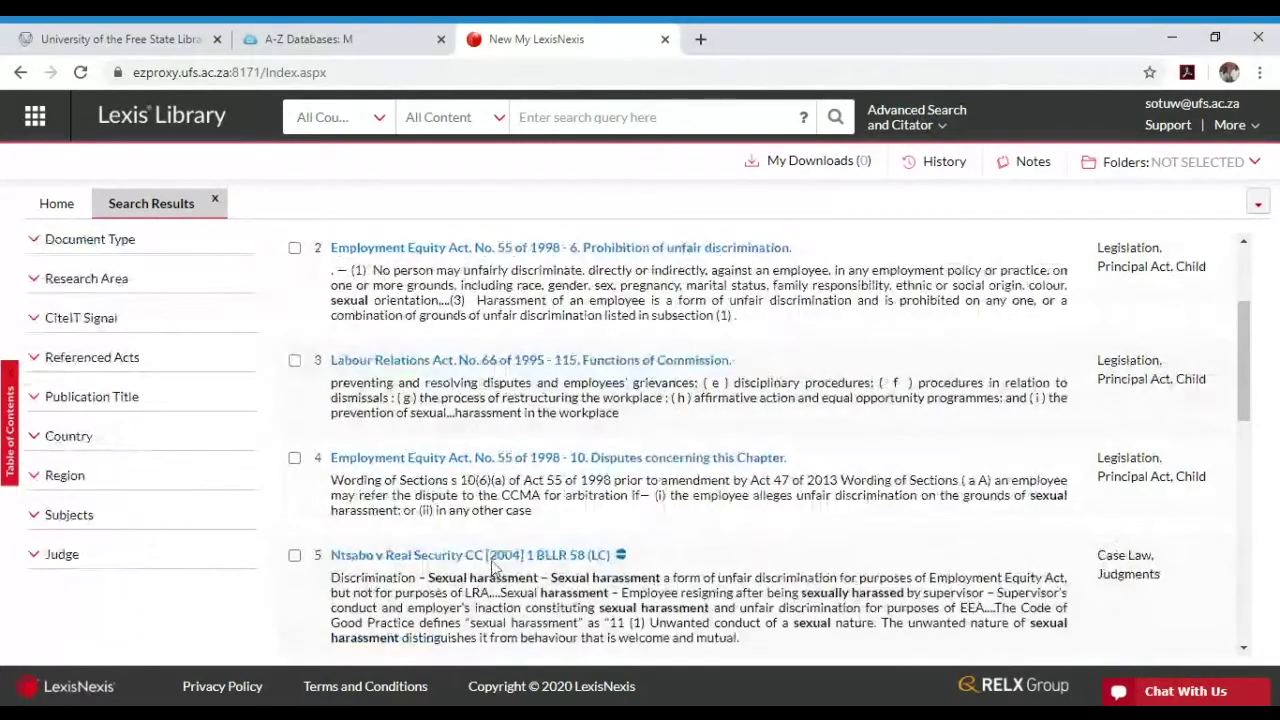
{"action": "scroll", "coordinate": [494, 567], "scroll_direction": "up", "scroll_amount": 1}
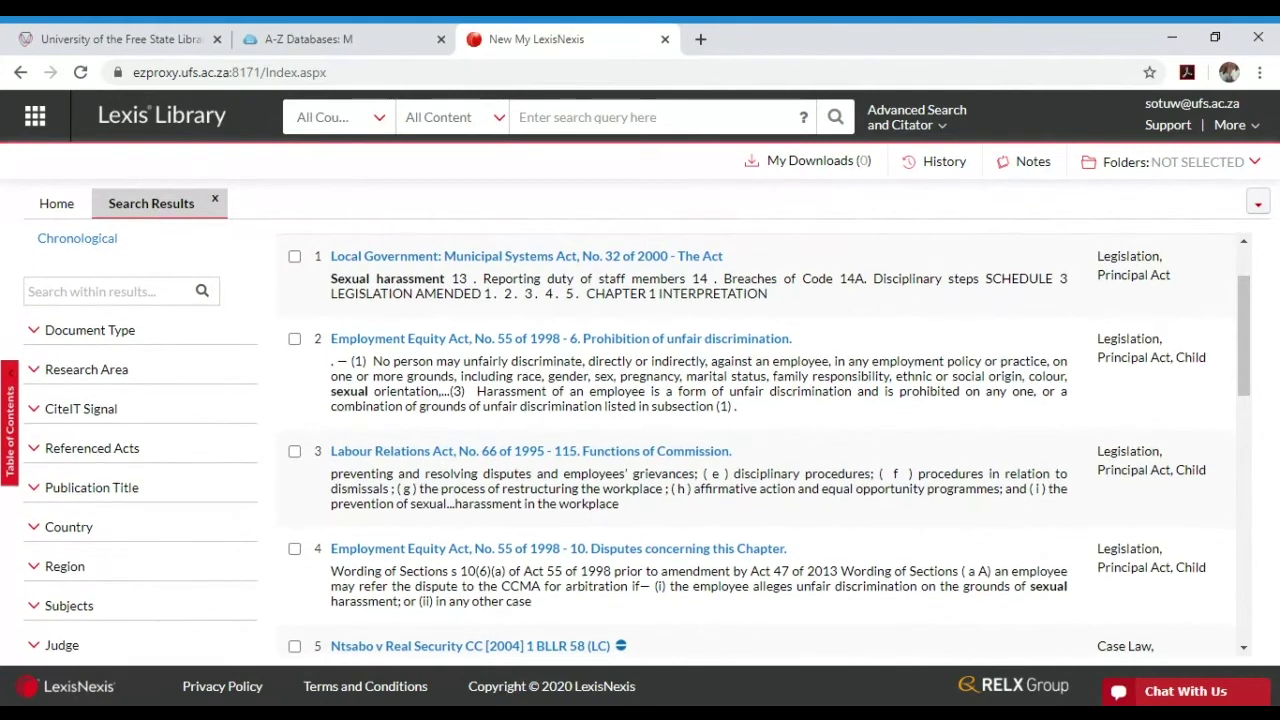
{"action": "scroll", "coordinate": [700, 450], "scroll_direction": "down", "scroll_amount": 2}
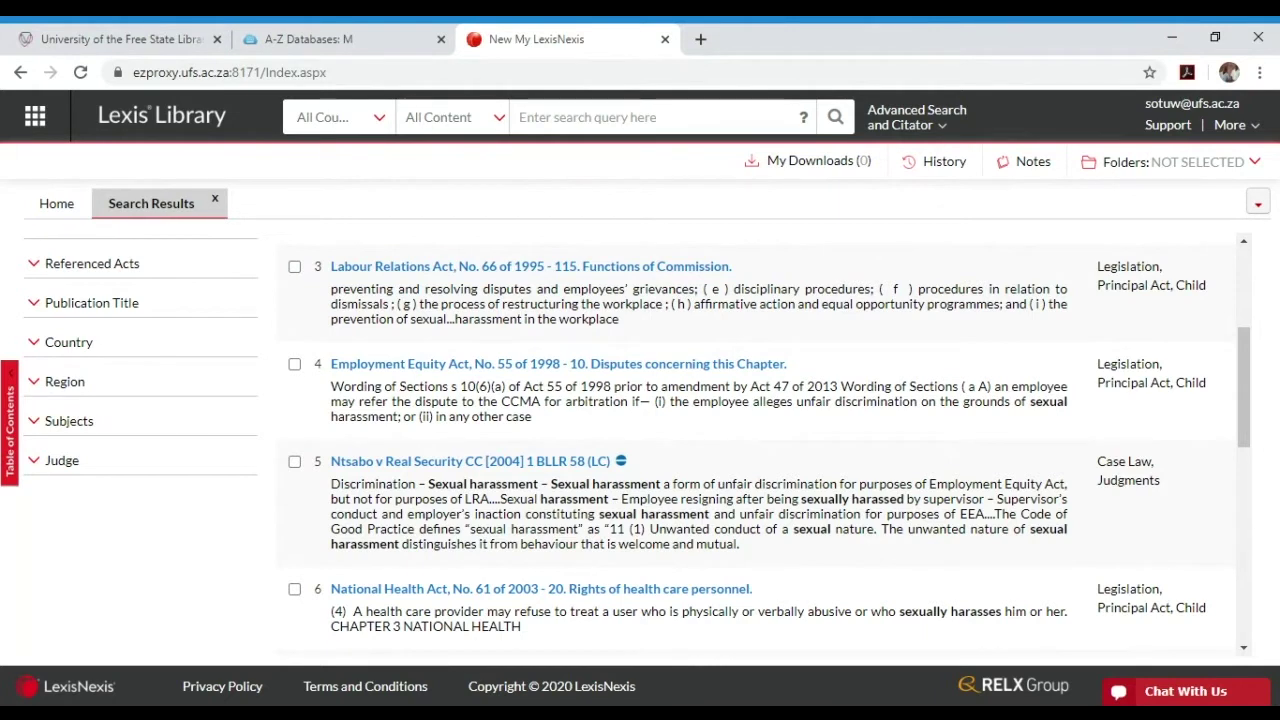
{"action": "left_click_drag", "start_coordinate": [428, 484], "coordinate": [1060, 484]}
{"action": "left_click", "coordinate": [288, 532]}
{"action": "scroll", "coordinate": [640, 450], "scroll_direction": "down", "scroll_amount": 2}
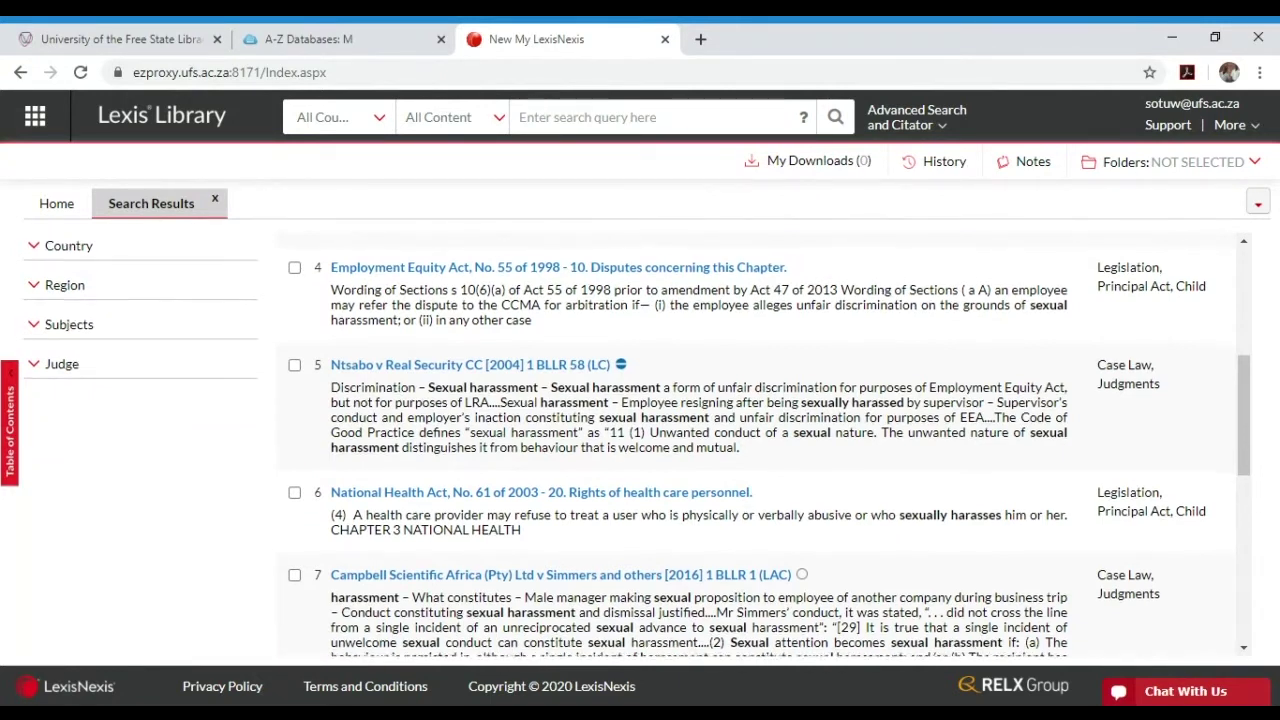
{"action": "scroll", "coordinate": [700, 450], "scroll_direction": "down", "scroll_amount": 1}
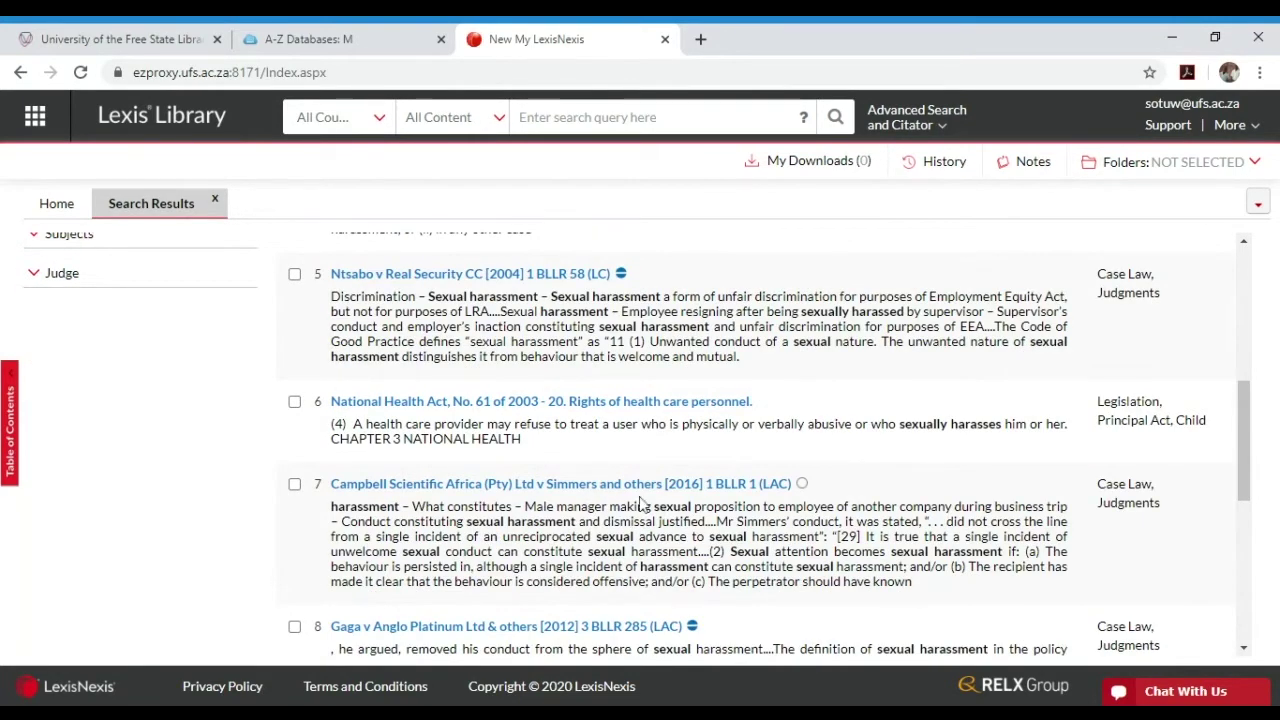
{"action": "scroll", "coordinate": [640, 506], "scroll_direction": "down", "scroll_amount": 1}
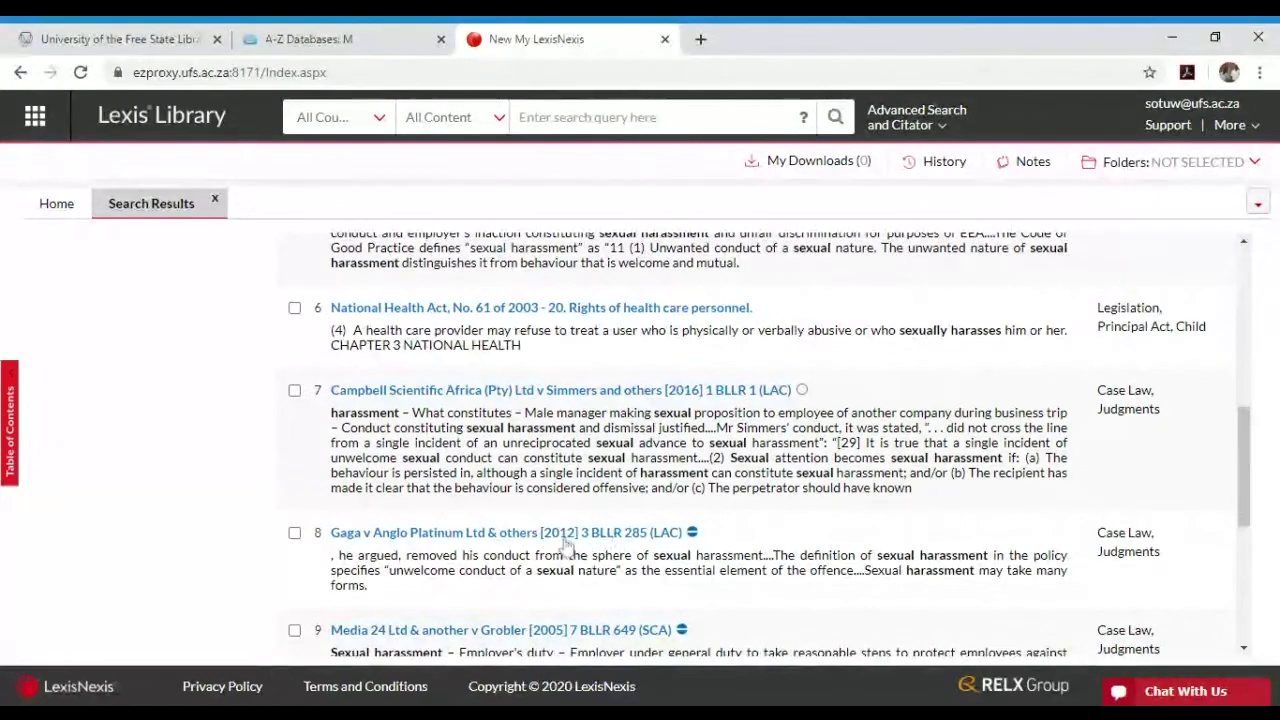
{"action": "scroll", "coordinate": [565, 545], "scroll_direction": "down", "scroll_amount": 1}
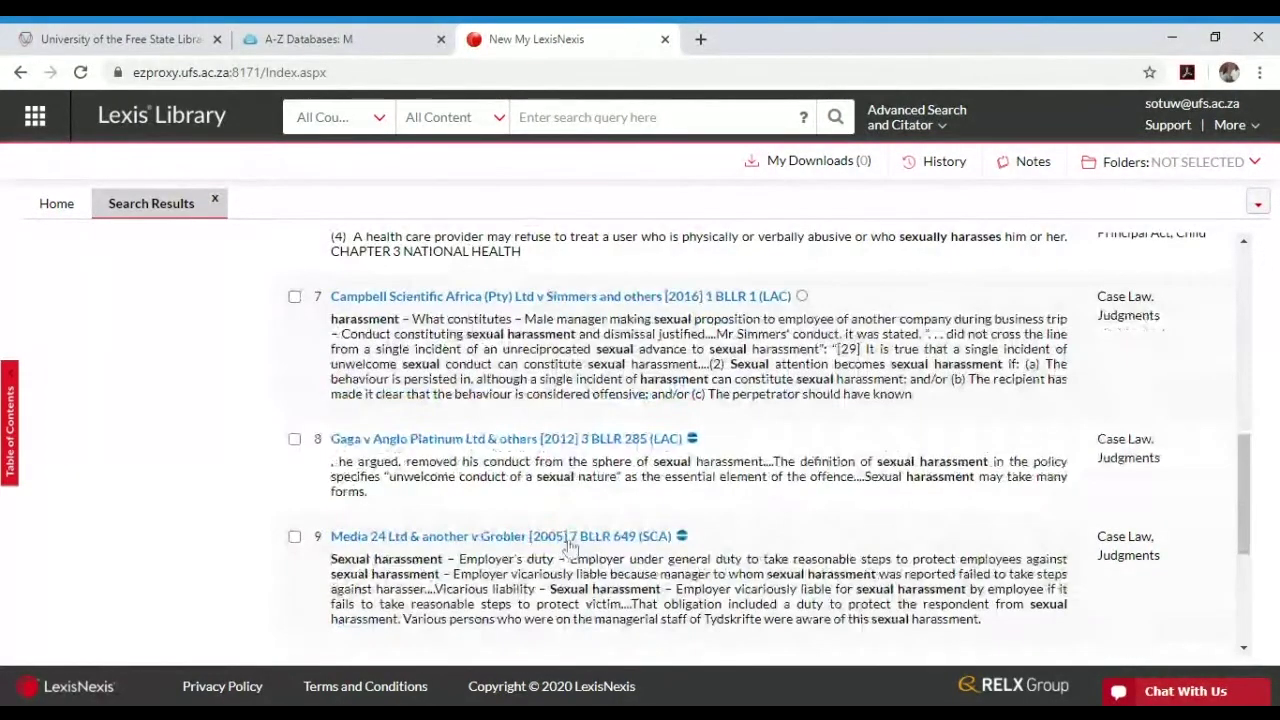
{"action": "scroll", "coordinate": [570, 545], "scroll_direction": "up", "scroll_amount": 5}
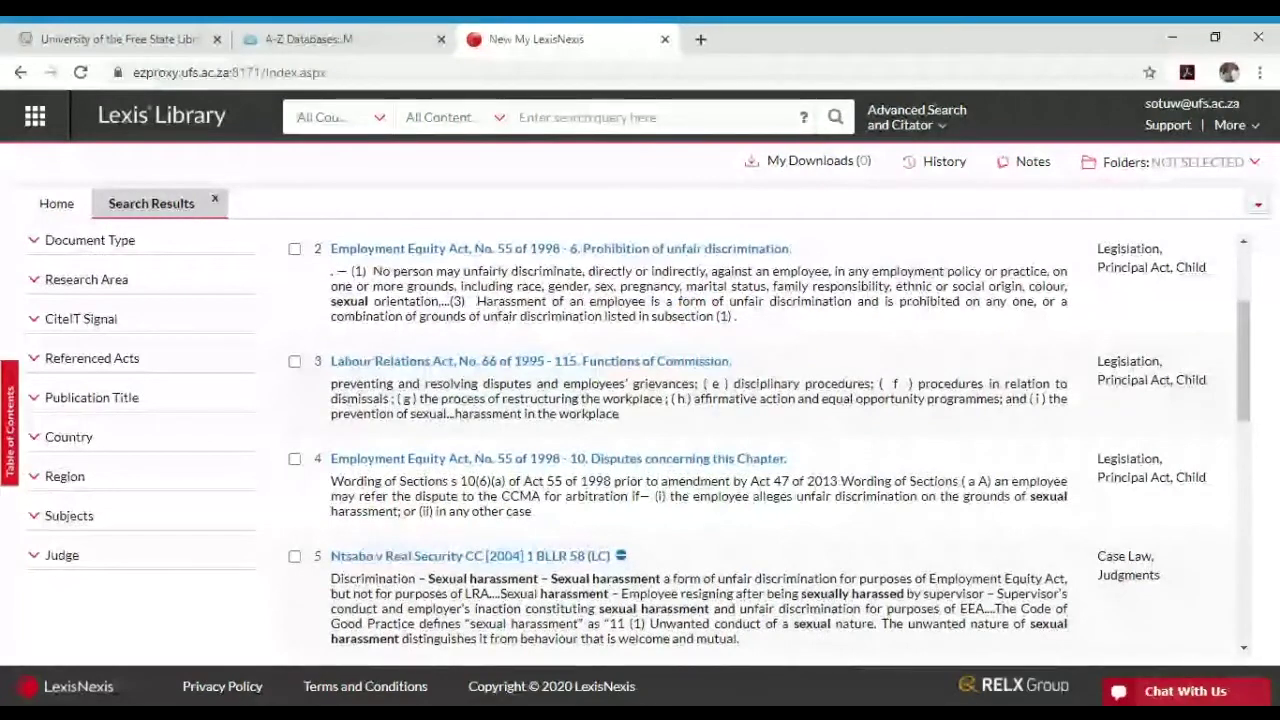
{"action": "scroll", "coordinate": [700, 450], "scroll_direction": "up", "scroll_amount": 2}
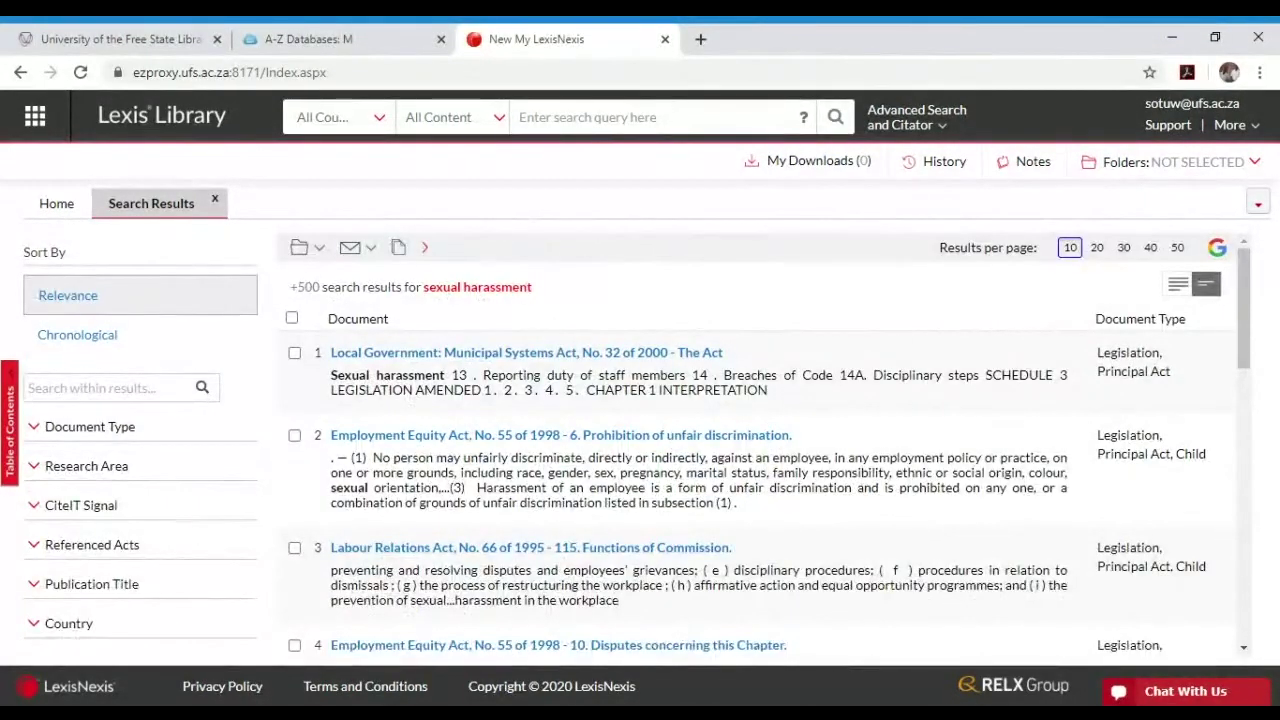
{"action": "scroll", "coordinate": [700, 450], "scroll_direction": "down", "scroll_amount": 1}
{"action": "scroll", "coordinate": [700, 450], "scroll_direction": "down", "scroll_amount": 1}
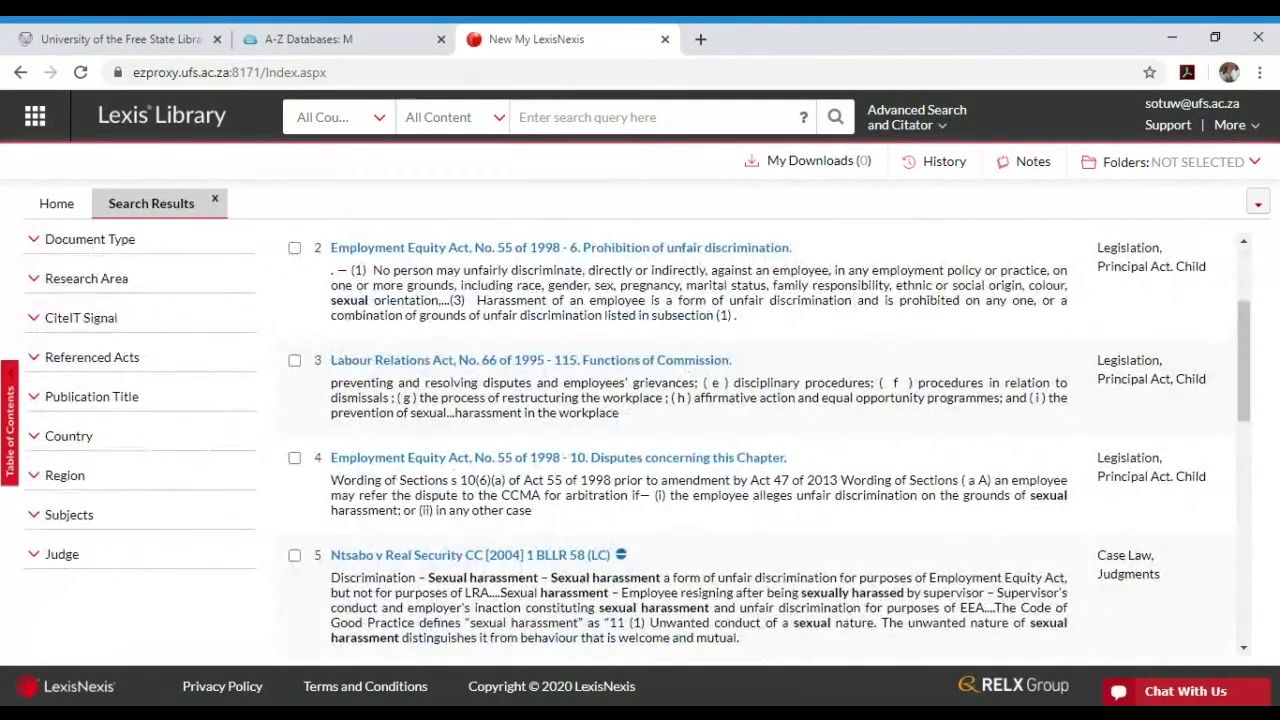
{"action": "scroll", "coordinate": [700, 450], "scroll_direction": "down", "scroll_amount": 2}
{"action": "scroll", "coordinate": [577, 455], "scroll_direction": "down", "scroll_amount": 1}
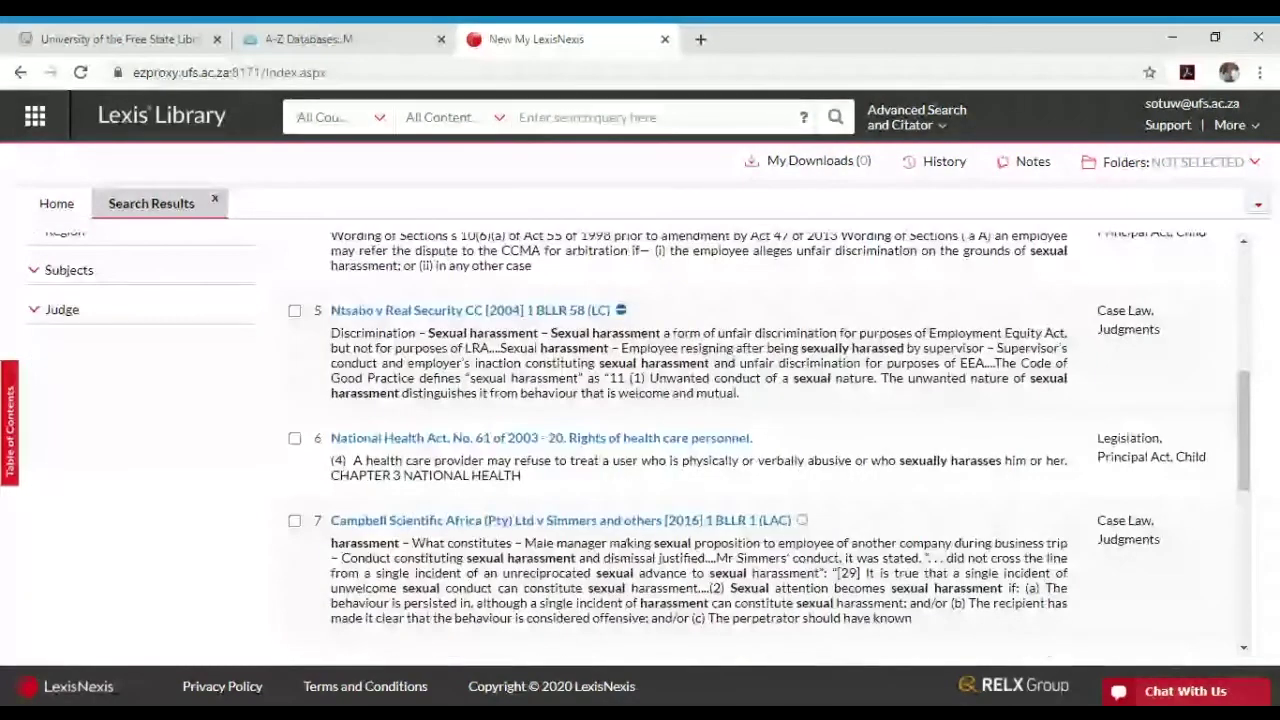
{"action": "scroll", "coordinate": [577, 455], "scroll_direction": "up", "scroll_amount": 2}
{"action": "scroll", "coordinate": [577, 455], "scroll_direction": "up", "scroll_amount": 1}
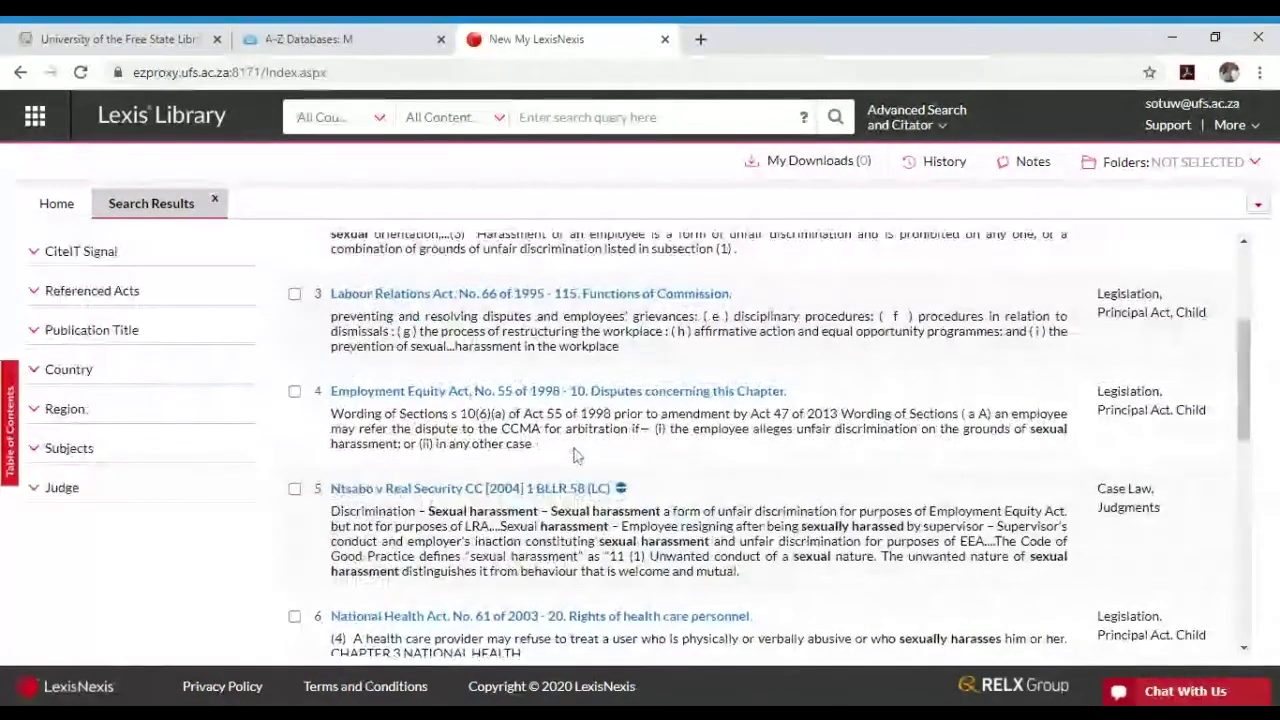
{"action": "scroll", "coordinate": [575, 455], "scroll_direction": "up", "scroll_amount": 3}
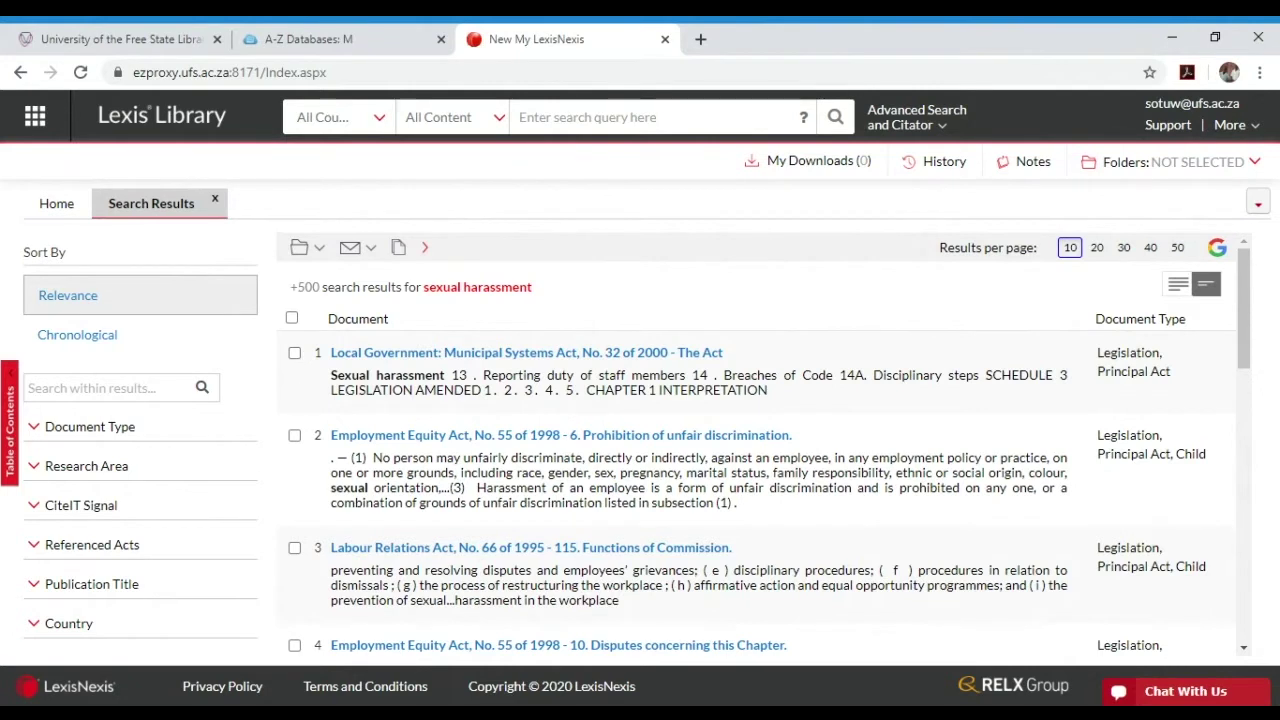
{"action": "left_click", "coordinate": [294, 437]}
{"action": "left_click", "coordinate": [294, 550]}
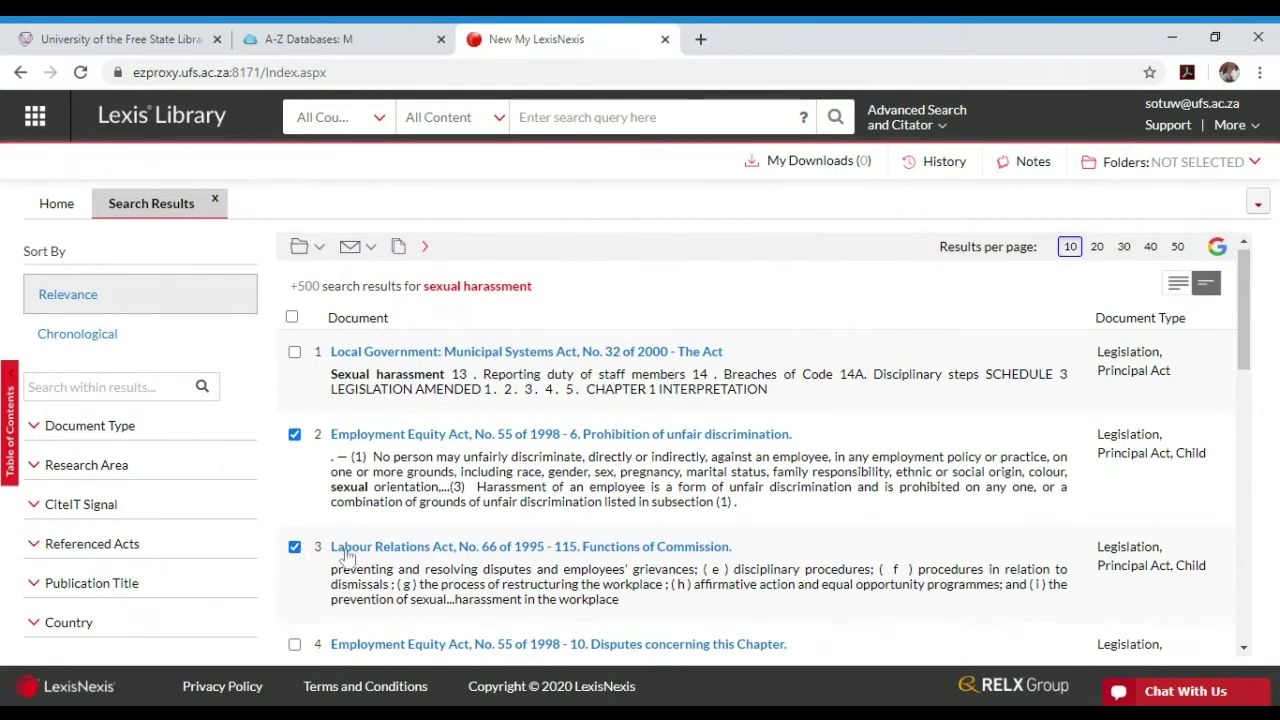
{"action": "scroll", "coordinate": [345, 555], "scroll_direction": "down", "scroll_amount": 2}
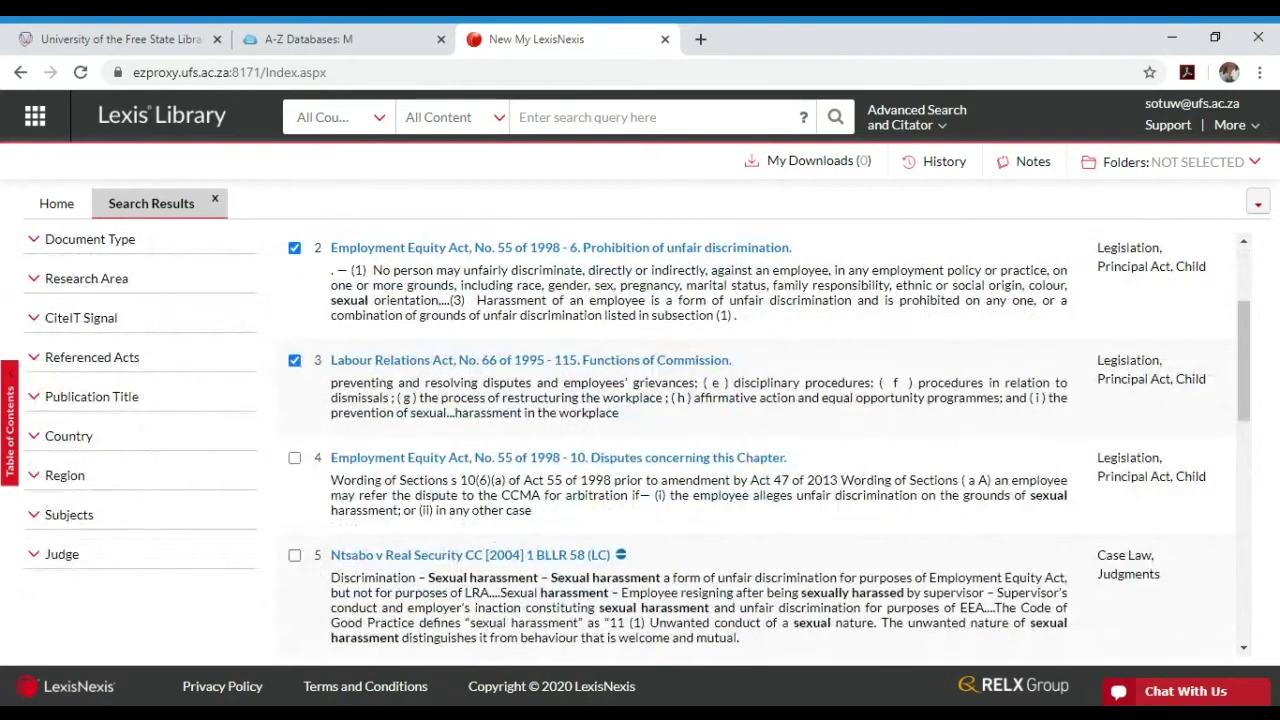
{"action": "left_click", "coordinate": [294, 555]}
{"action": "scroll", "coordinate": [314, 565], "scroll_direction": "down", "scroll_amount": 2}
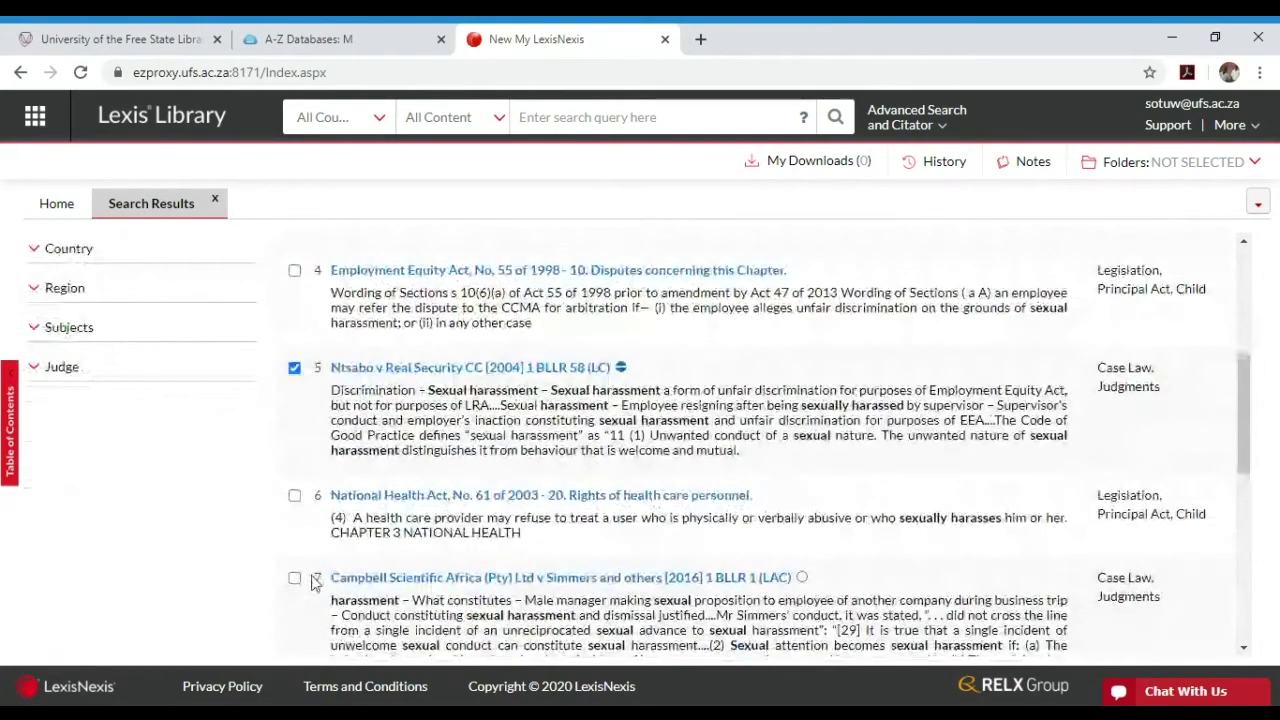
{"action": "left_click", "coordinate": [294, 578]}
{"action": "scroll", "coordinate": [310, 533], "scroll_direction": "up", "scroll_amount": 3}
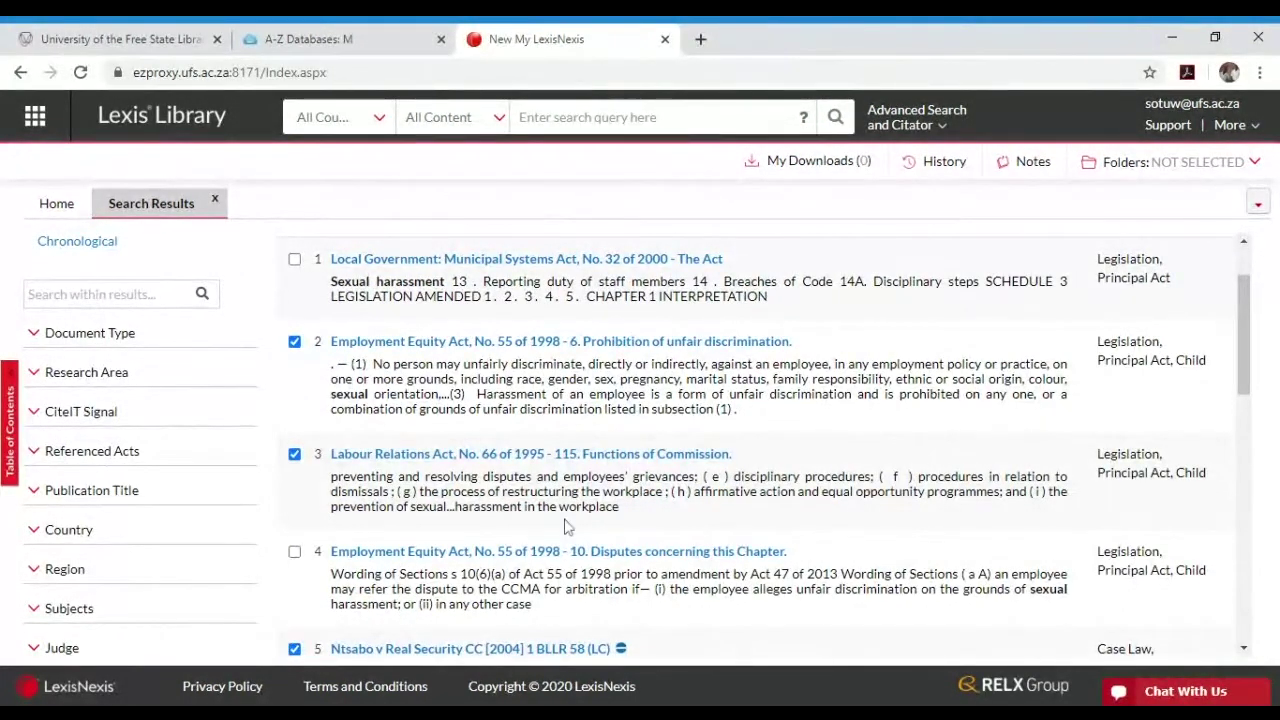
{"action": "scroll", "coordinate": [660, 450], "scroll_direction": "up", "scroll_amount": 1}
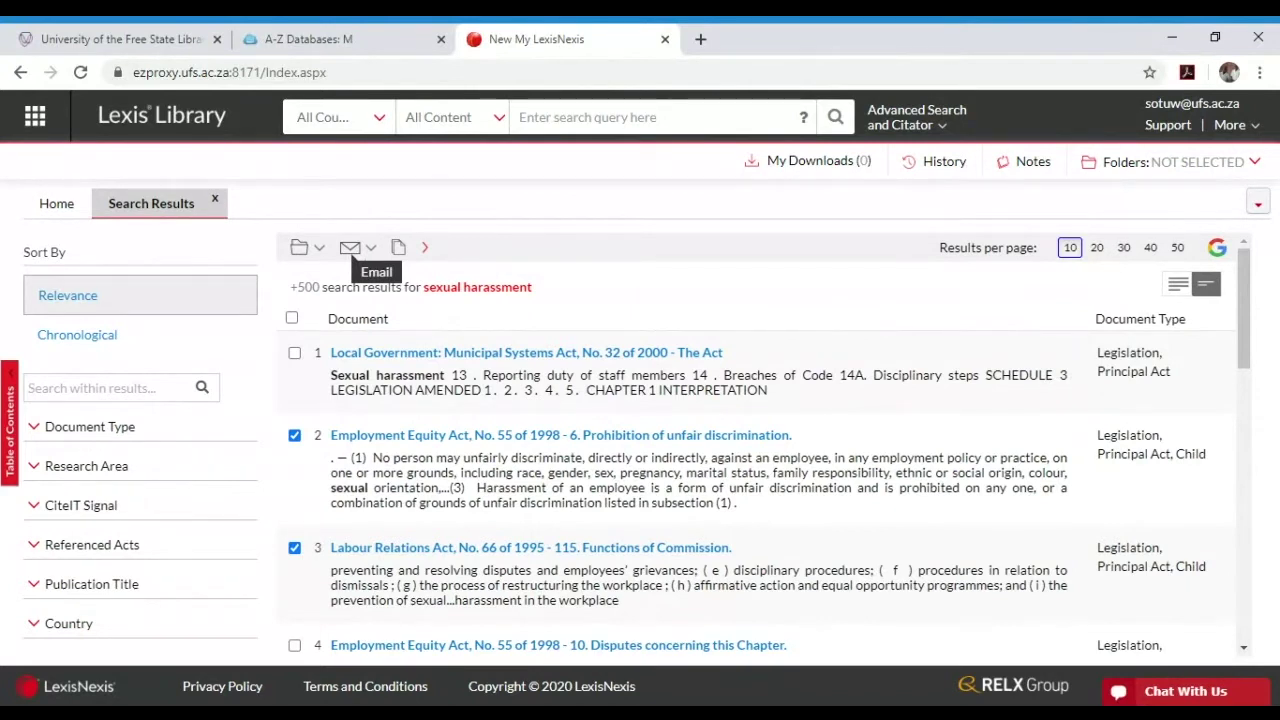
{"action": "left_click", "coordinate": [370, 247]}
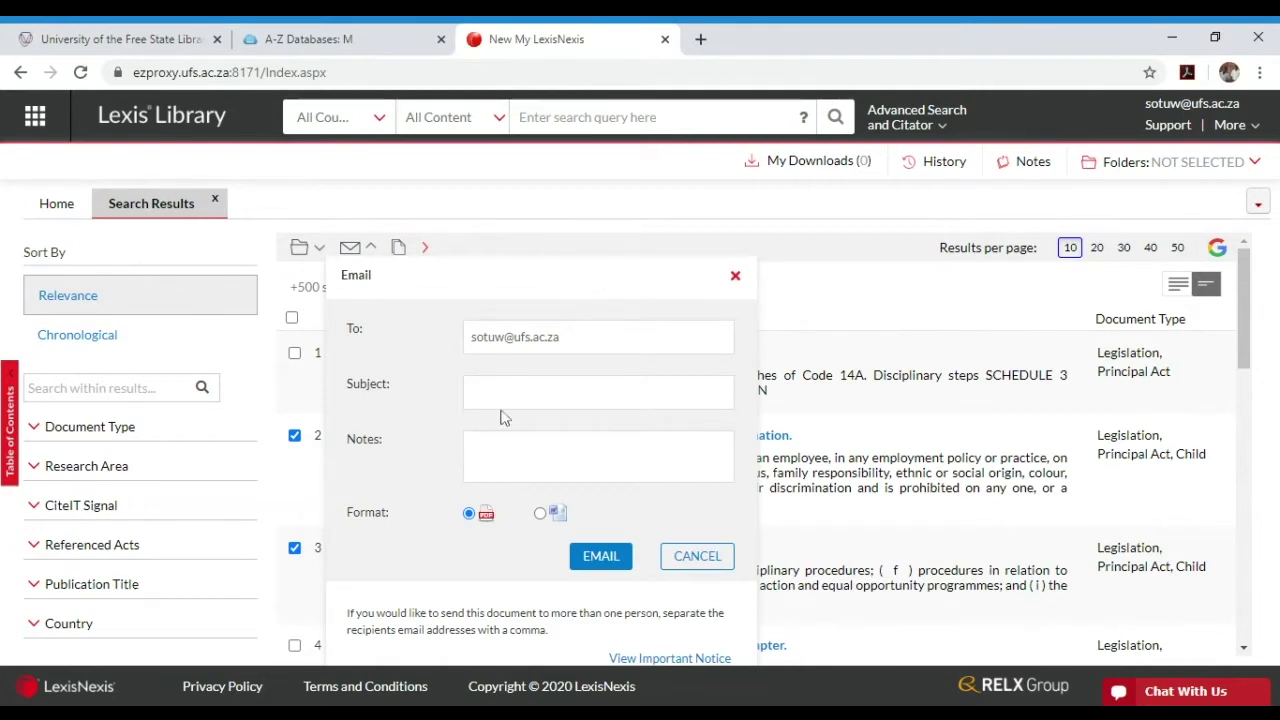
{"action": "left_click", "coordinate": [601, 557]}
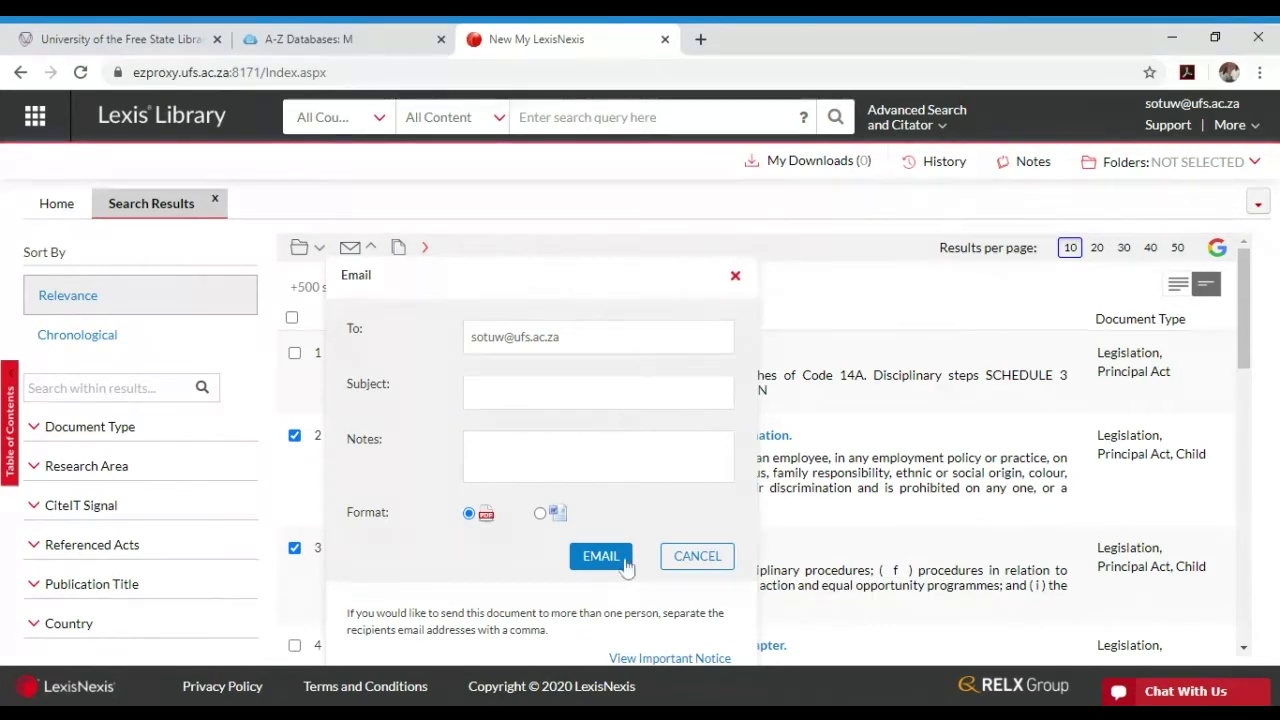
{"action": "left_click", "coordinate": [705, 560]}
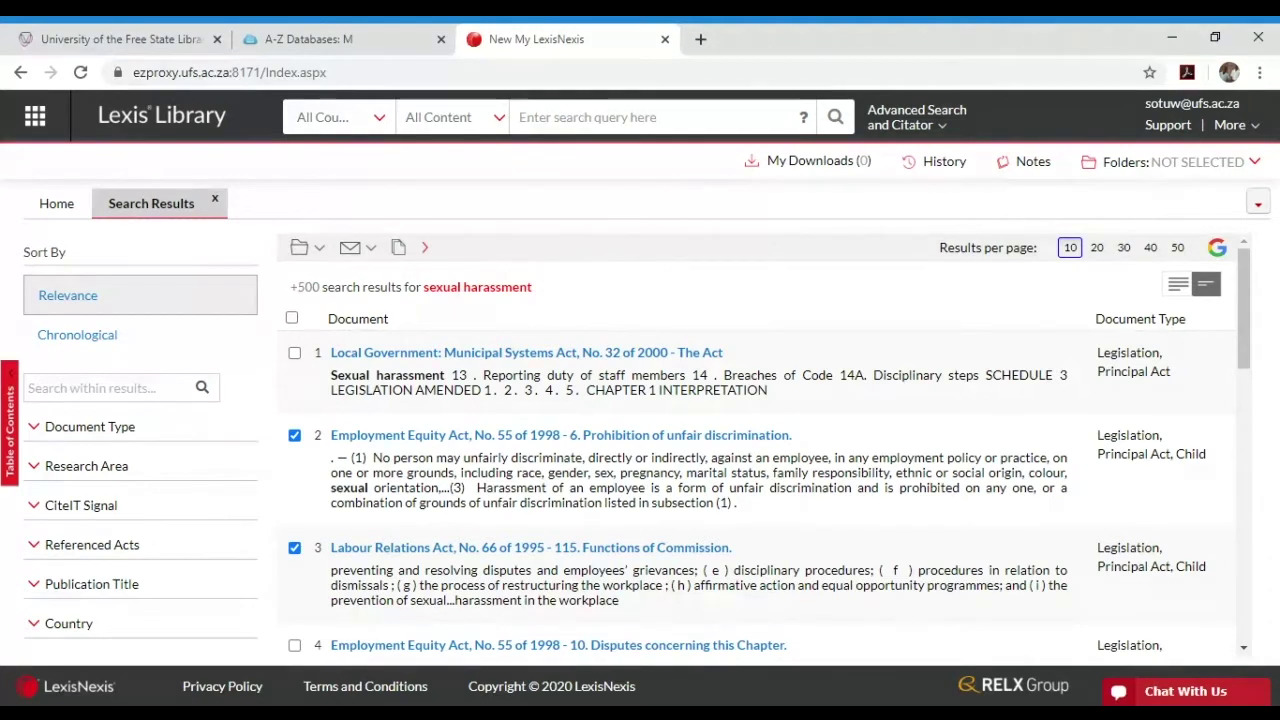
Reopen Advanced Search and switch it to the Cases tab.
{"action": "left_click", "coordinate": [889, 117]}
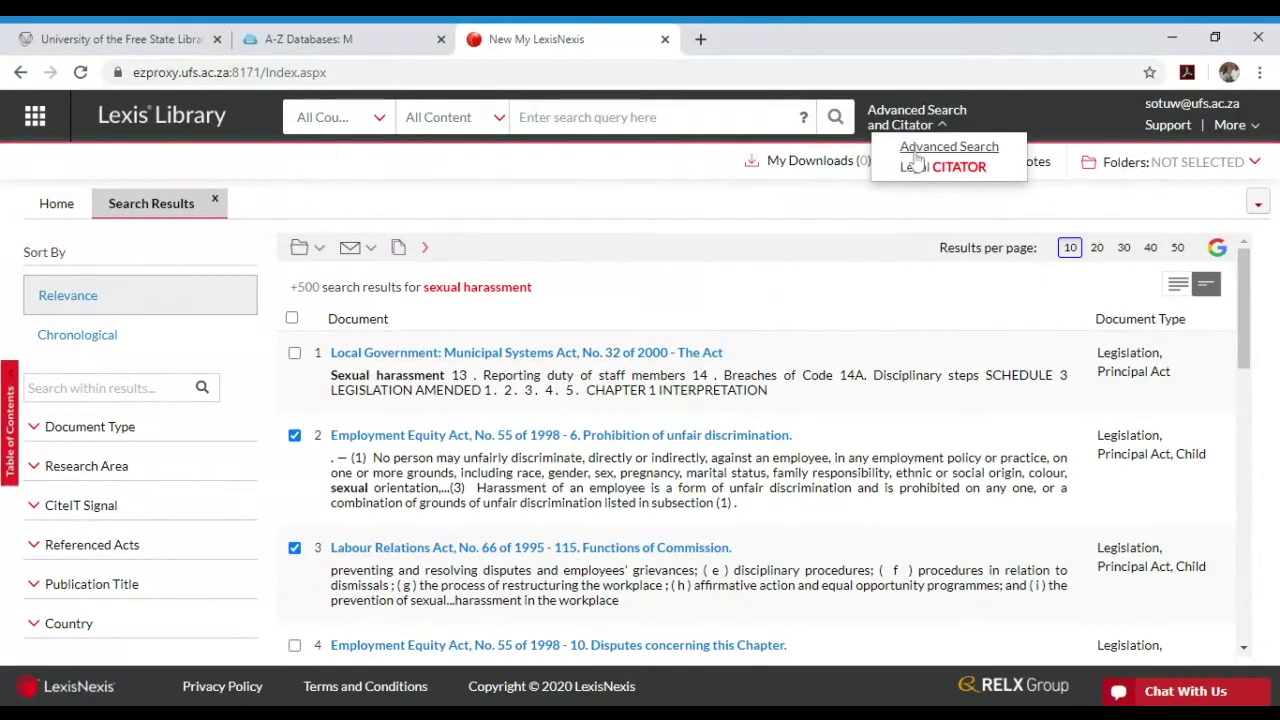
{"action": "left_click", "coordinate": [906, 148]}
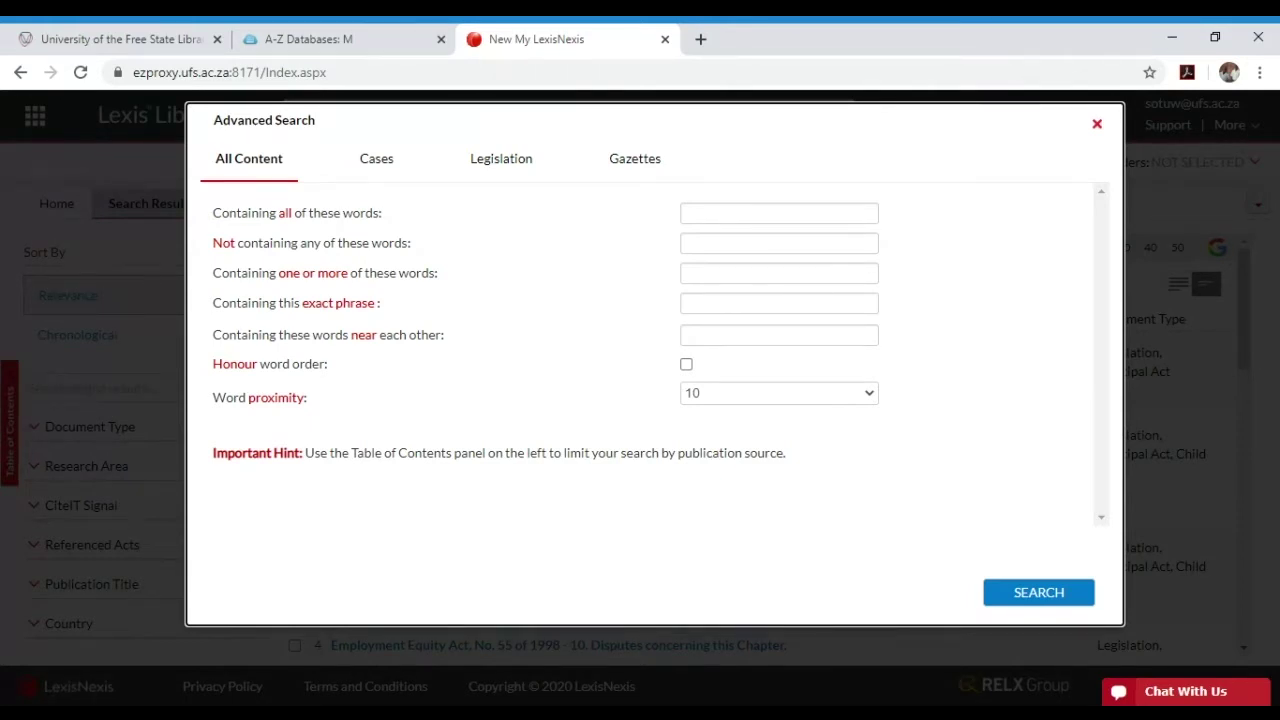
{"action": "left_click", "coordinate": [375, 170]}
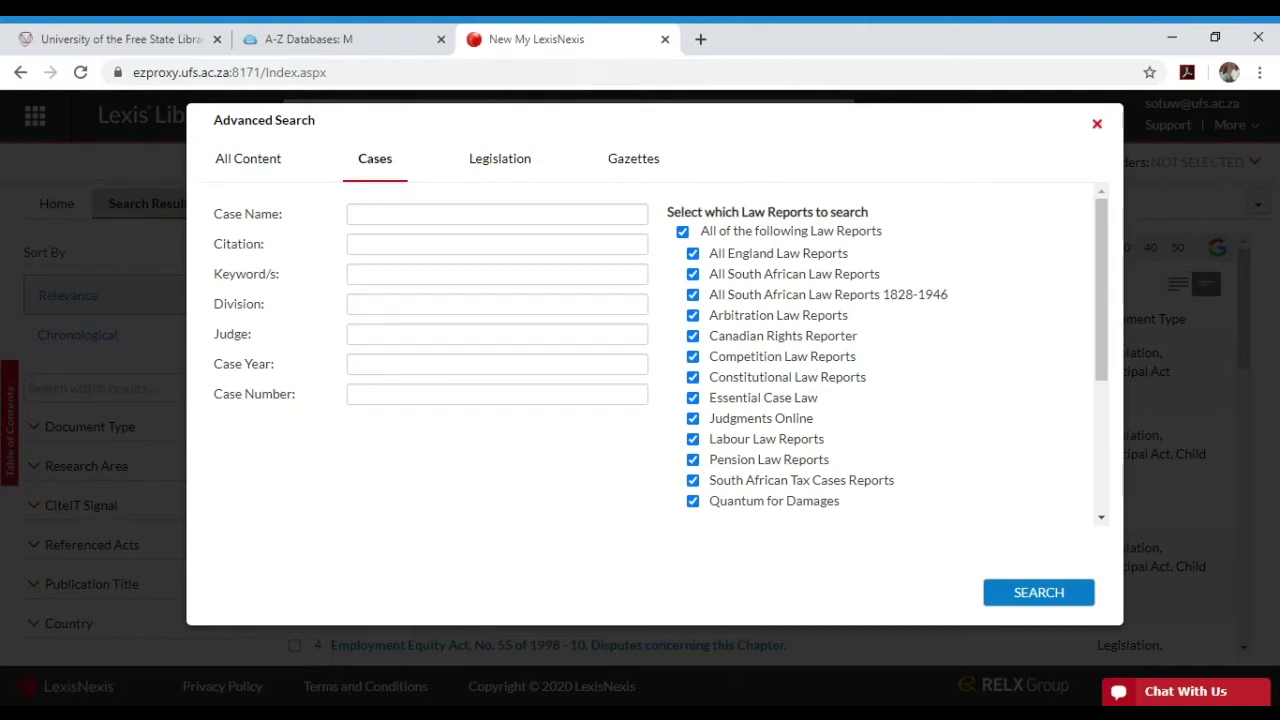
Enter 'zuma' as the Case Name in the case search form.
{"action": "left_click", "coordinate": [349, 214]}
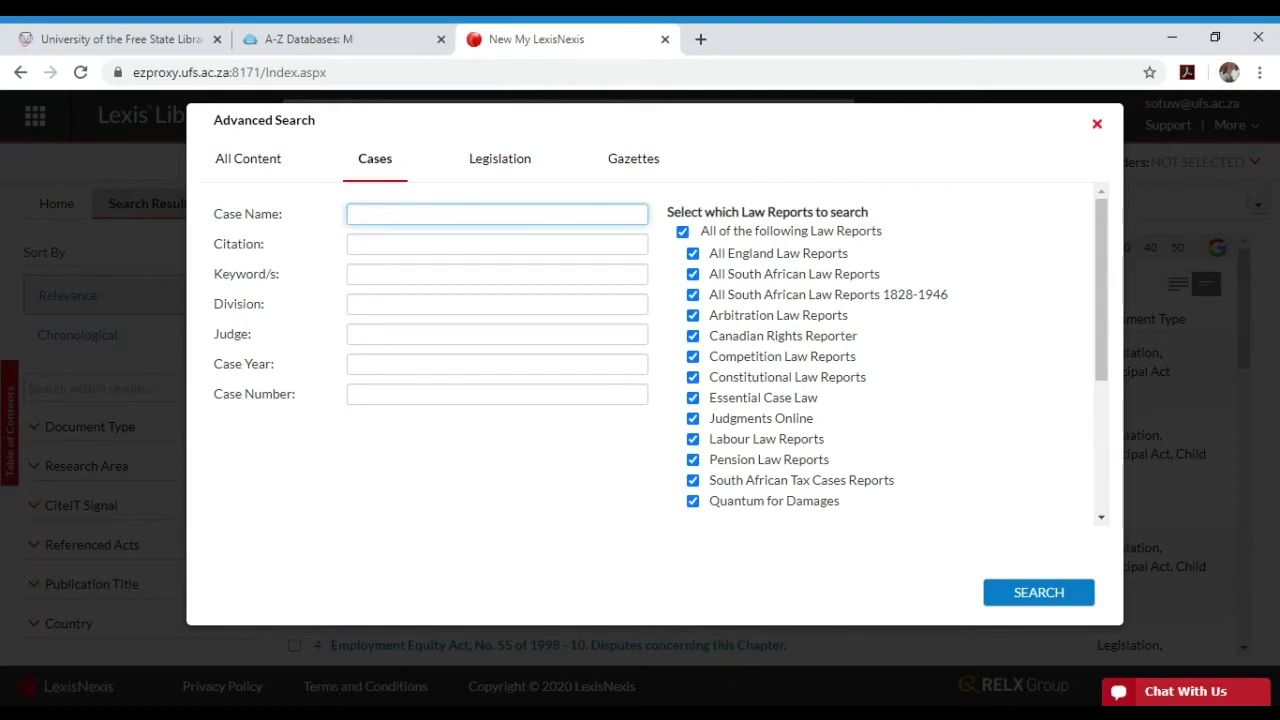
{"action": "left_click", "coordinate": [349, 244]}
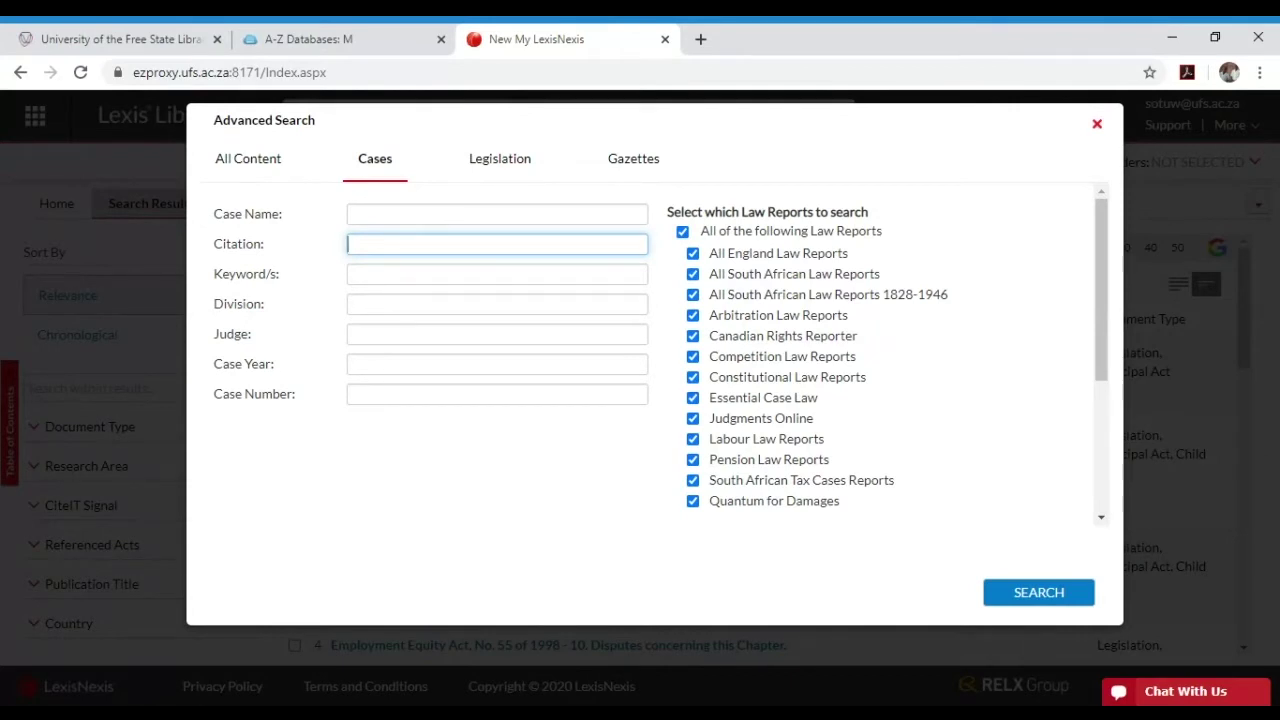
{"action": "left_click", "coordinate": [497, 214]}
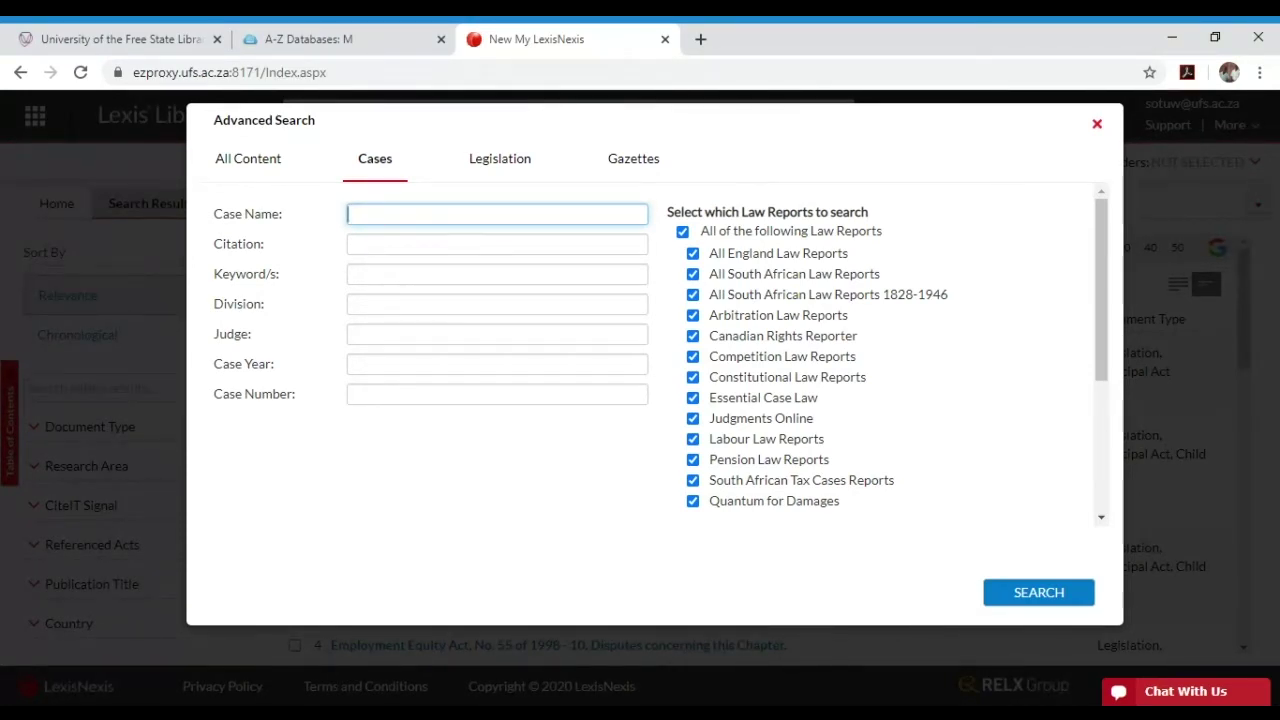
{"action": "type", "text": "zuma"}
{"action": "left_click", "coordinate": [1022, 598]}
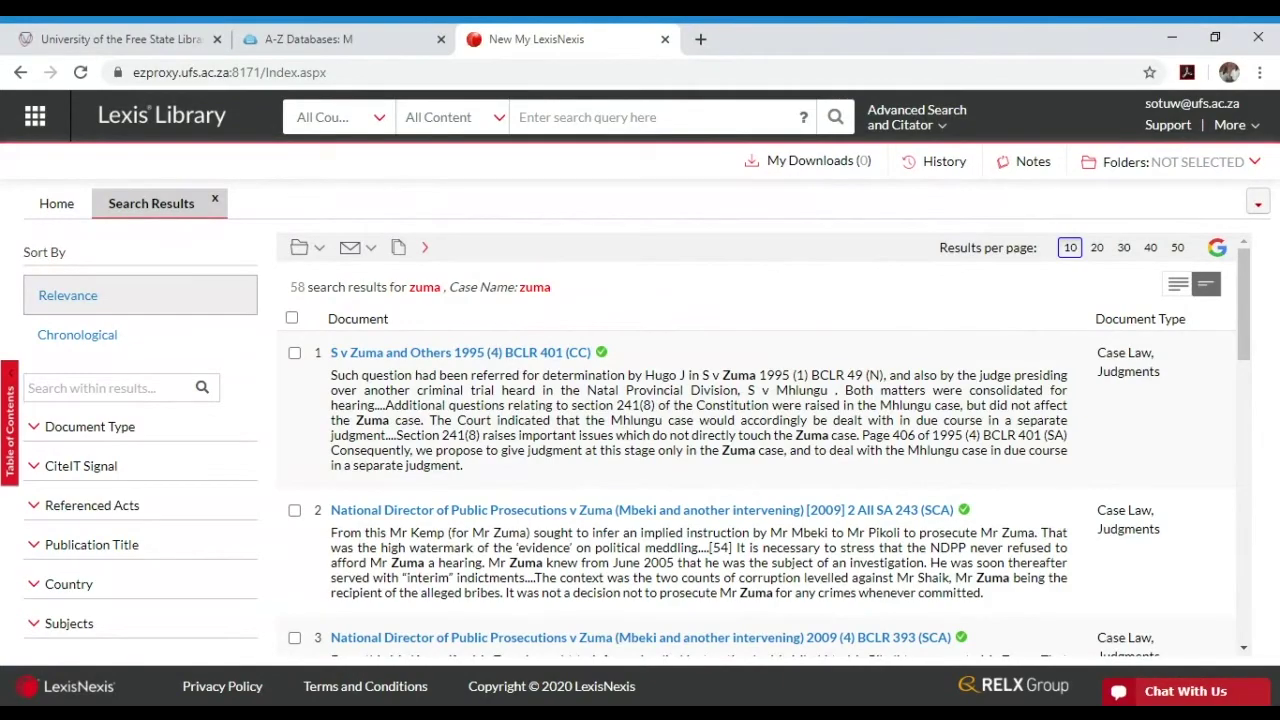
{"action": "scroll", "coordinate": [772, 550], "scroll_direction": "down", "scroll_amount": 4}
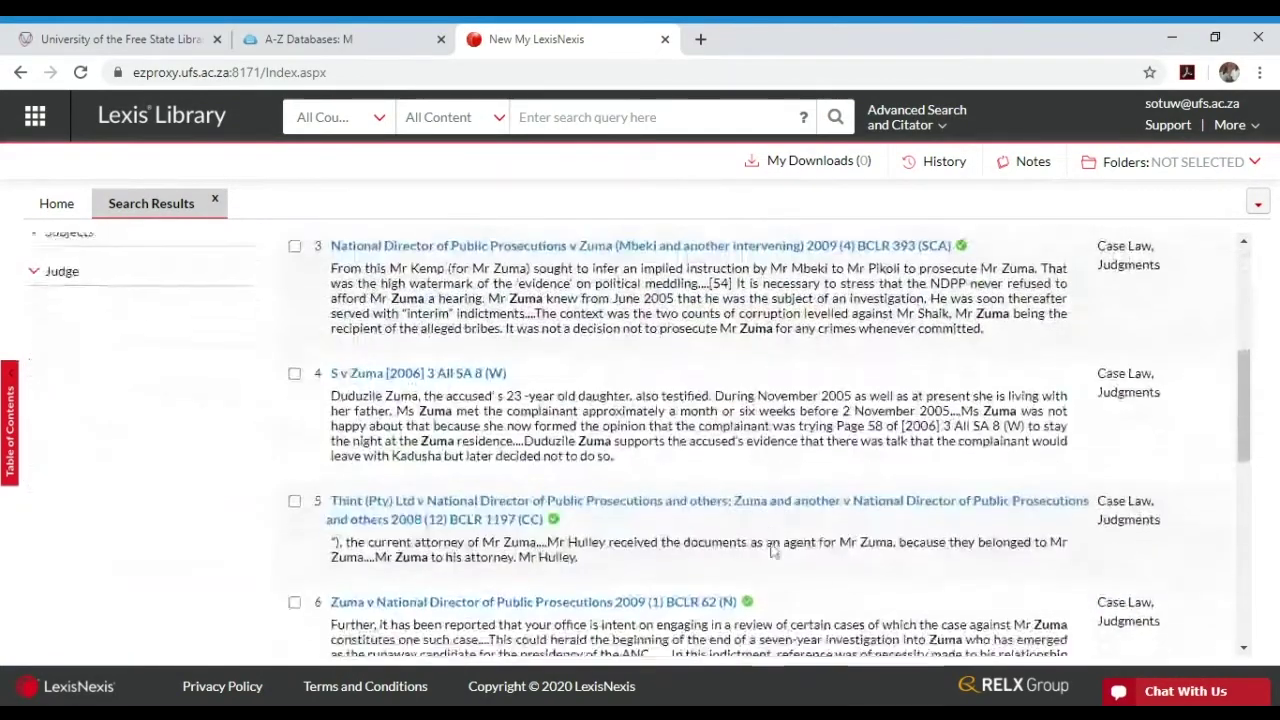
{"action": "scroll", "coordinate": [772, 550], "scroll_direction": "down", "scroll_amount": 5}
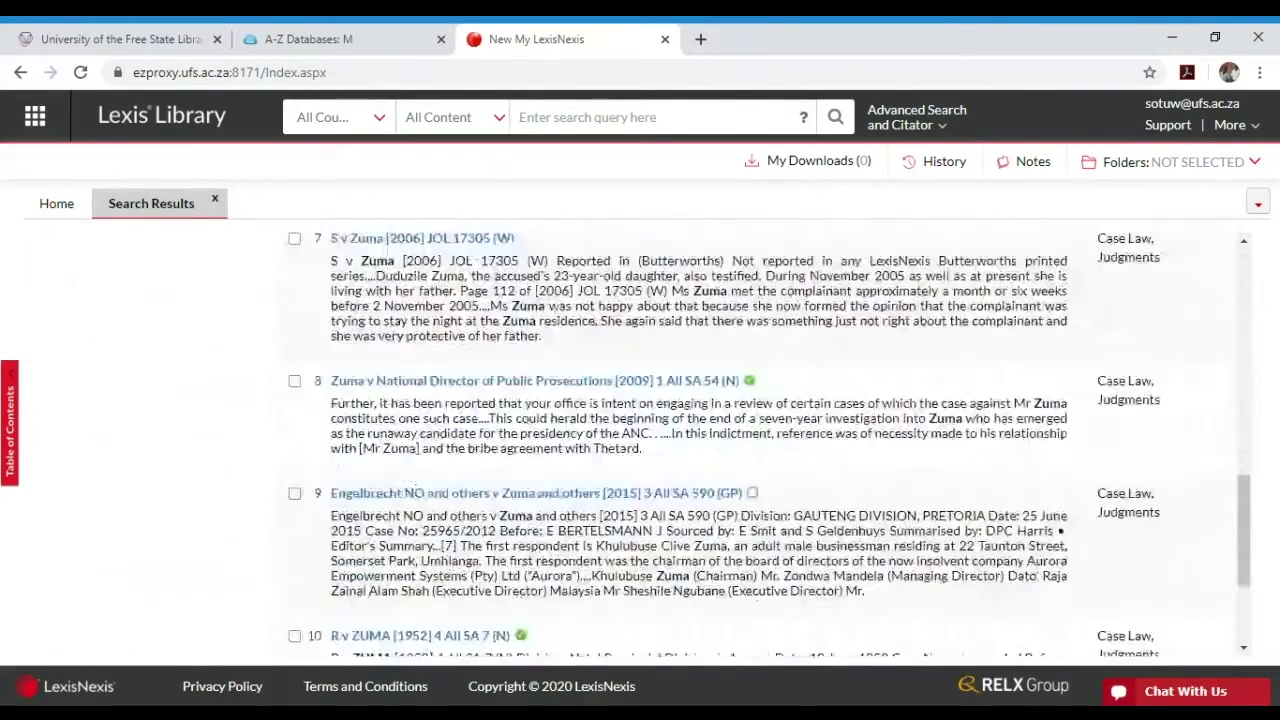
{"action": "scroll", "coordinate": [771, 549], "scroll_direction": "down", "scroll_amount": 2}
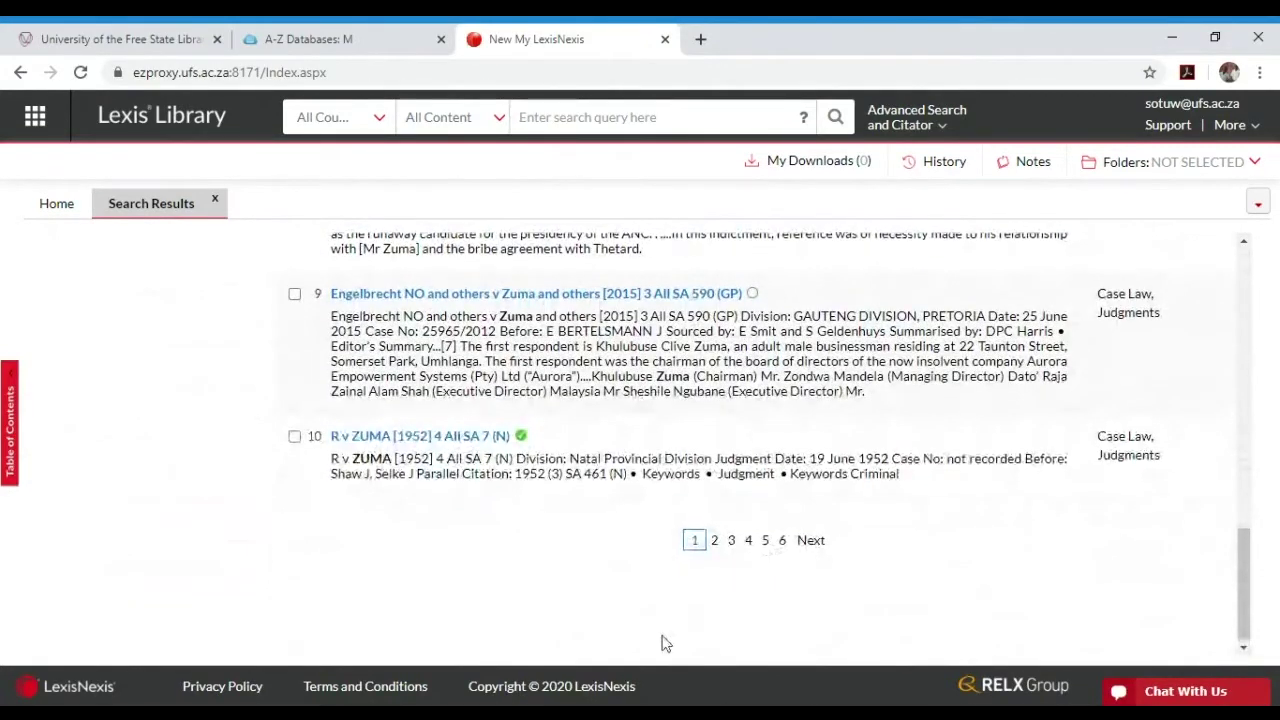
{"action": "scroll", "coordinate": [664, 643], "scroll_direction": "up", "scroll_amount": 3}
{"action": "scroll", "coordinate": [664, 643], "scroll_direction": "up", "scroll_amount": 7}
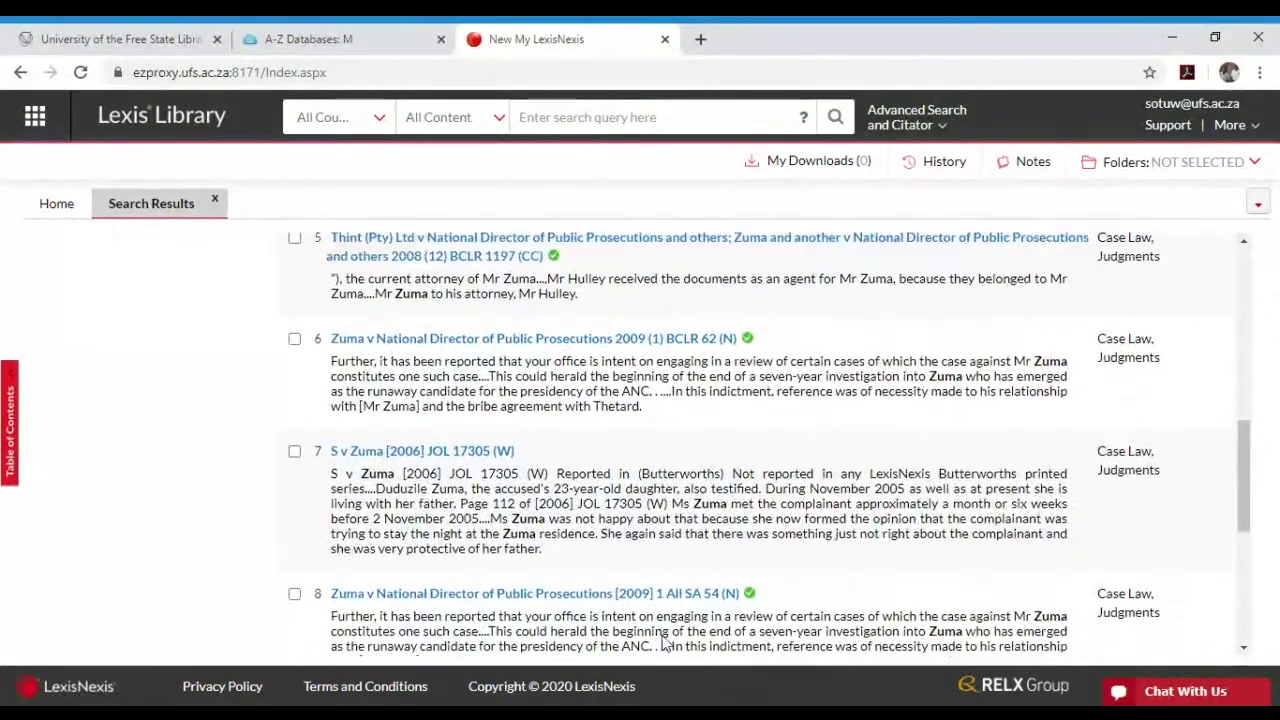
{"action": "scroll", "coordinate": [664, 445], "scroll_direction": "up", "scroll_amount": 2}
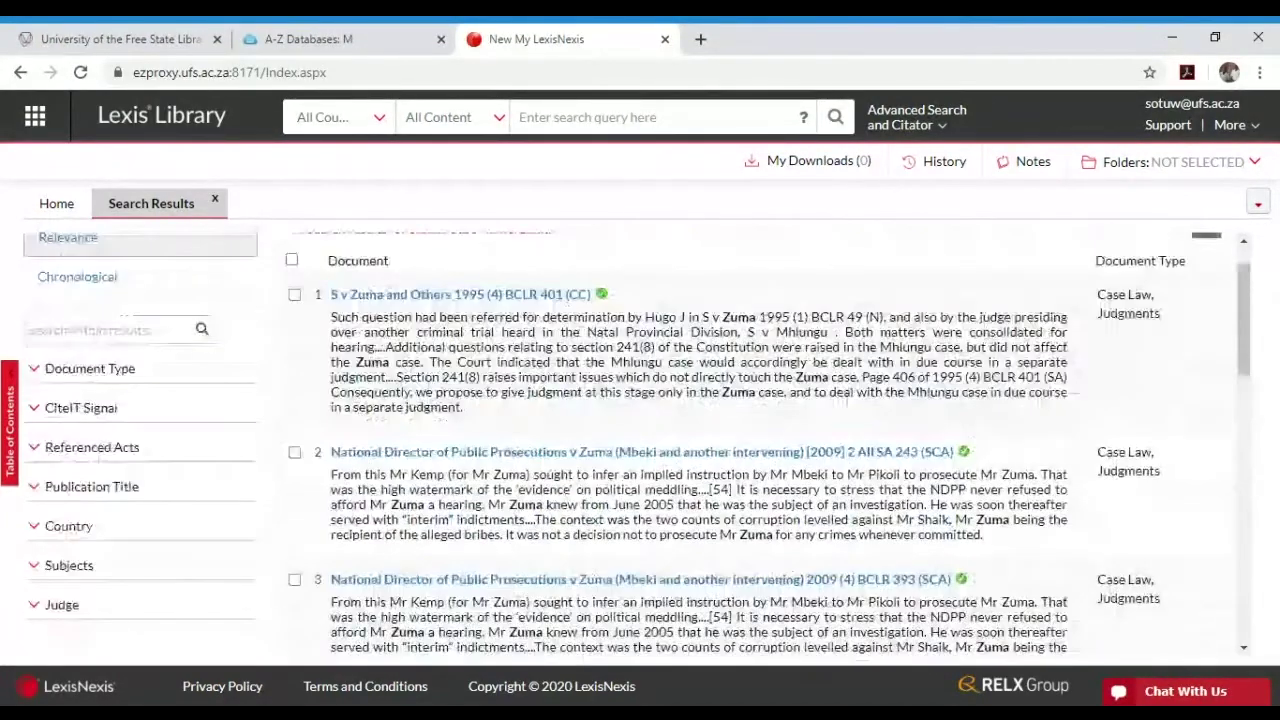
{"action": "scroll", "coordinate": [664, 445], "scroll_direction": "up", "scroll_amount": 1}
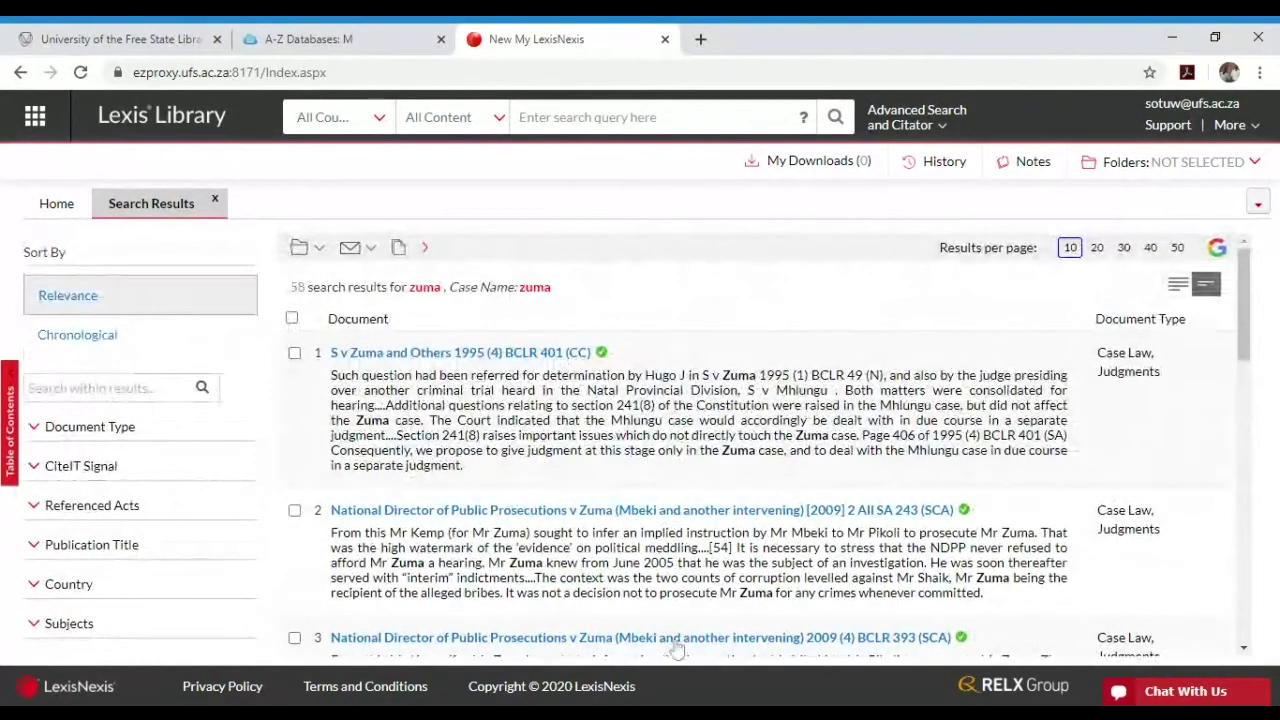
{"action": "scroll", "coordinate": [382, 616], "scroll_direction": "down", "scroll_amount": 1}
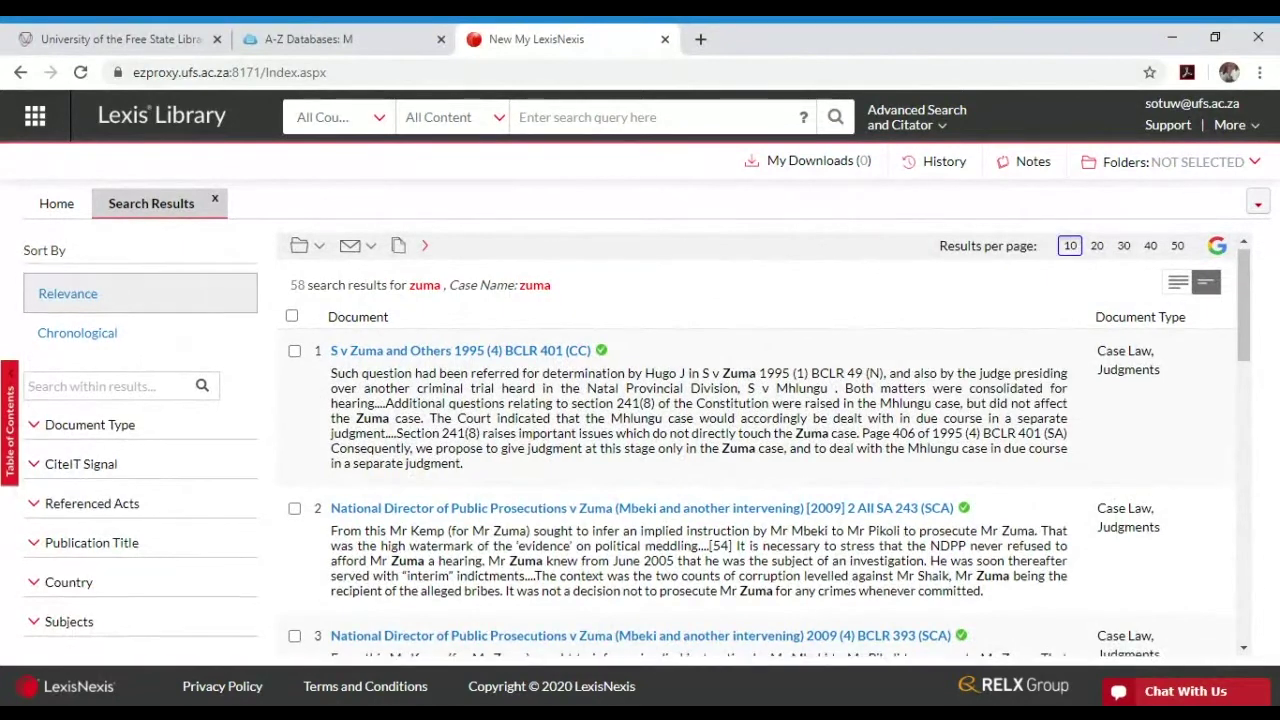
Highlight result 2's full case title and show the Advanced Search and Citator choices.
{"action": "left_click_drag", "start_coordinate": [329, 417], "coordinate": [955, 420]}
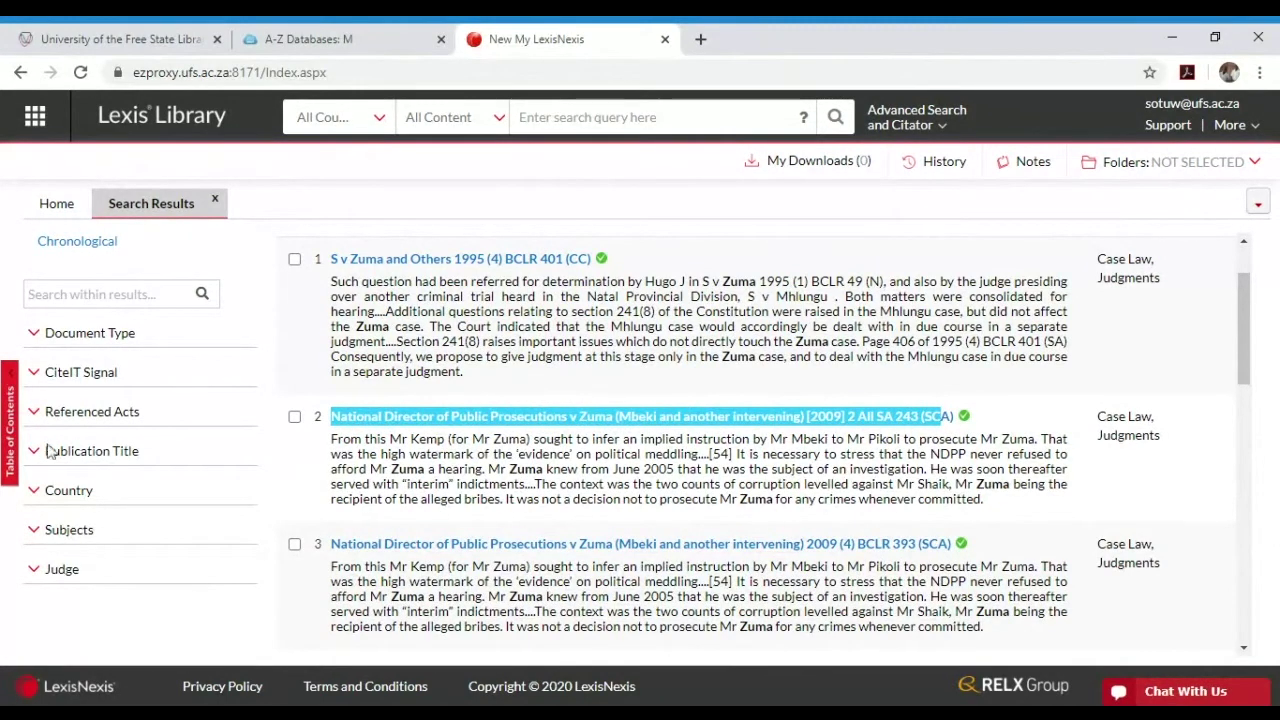
{"action": "left_click", "coordinate": [322, 461]}
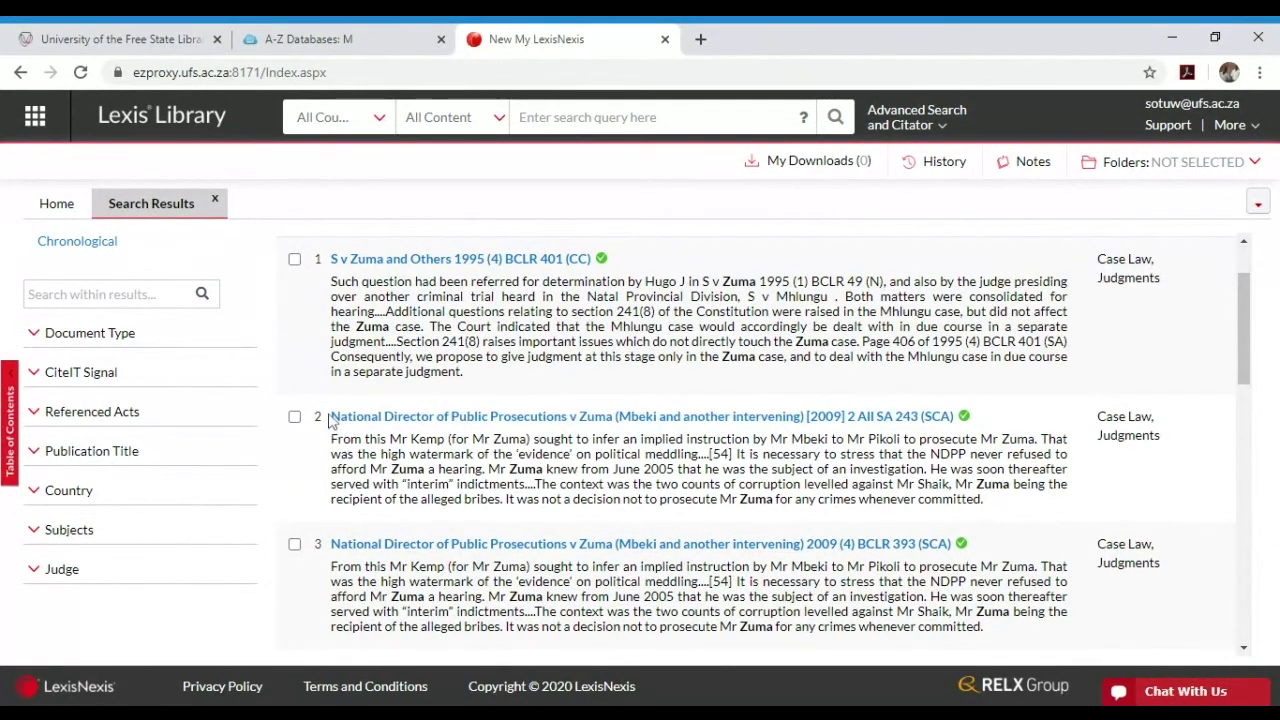
{"action": "left_click_drag", "start_coordinate": [331, 417], "coordinate": [953, 425]}
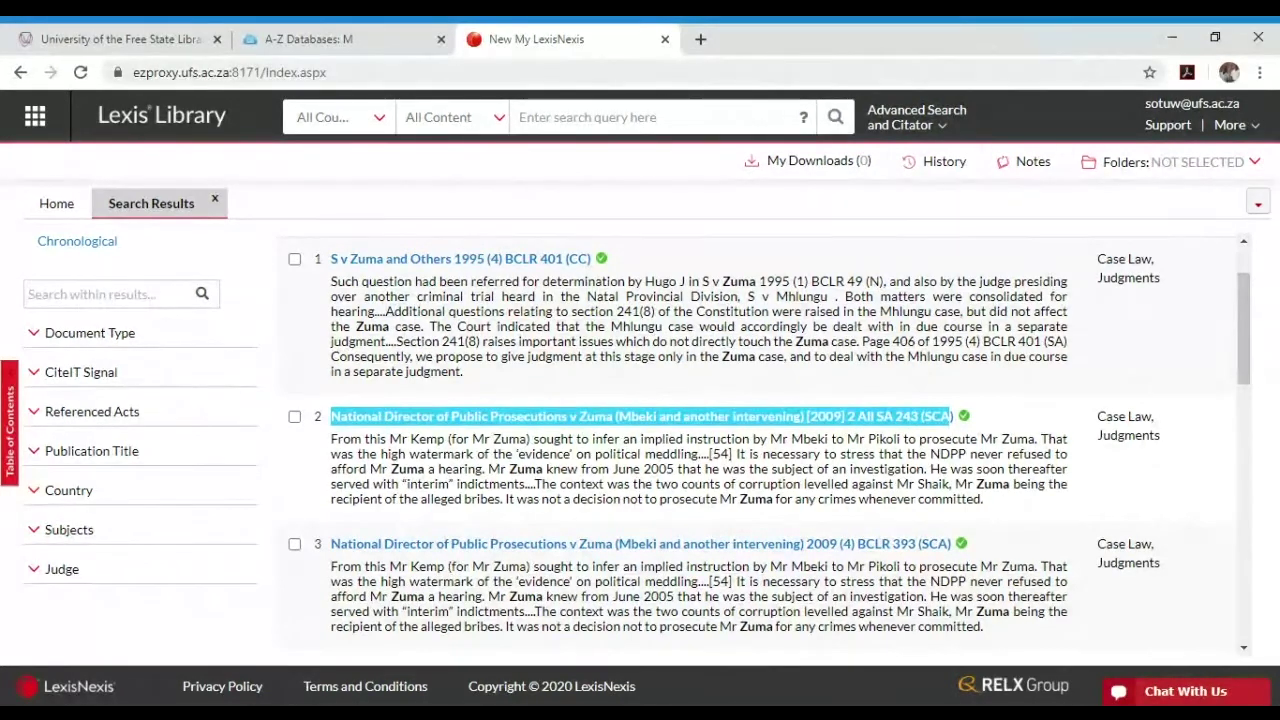
{"action": "left_click", "coordinate": [880, 117]}
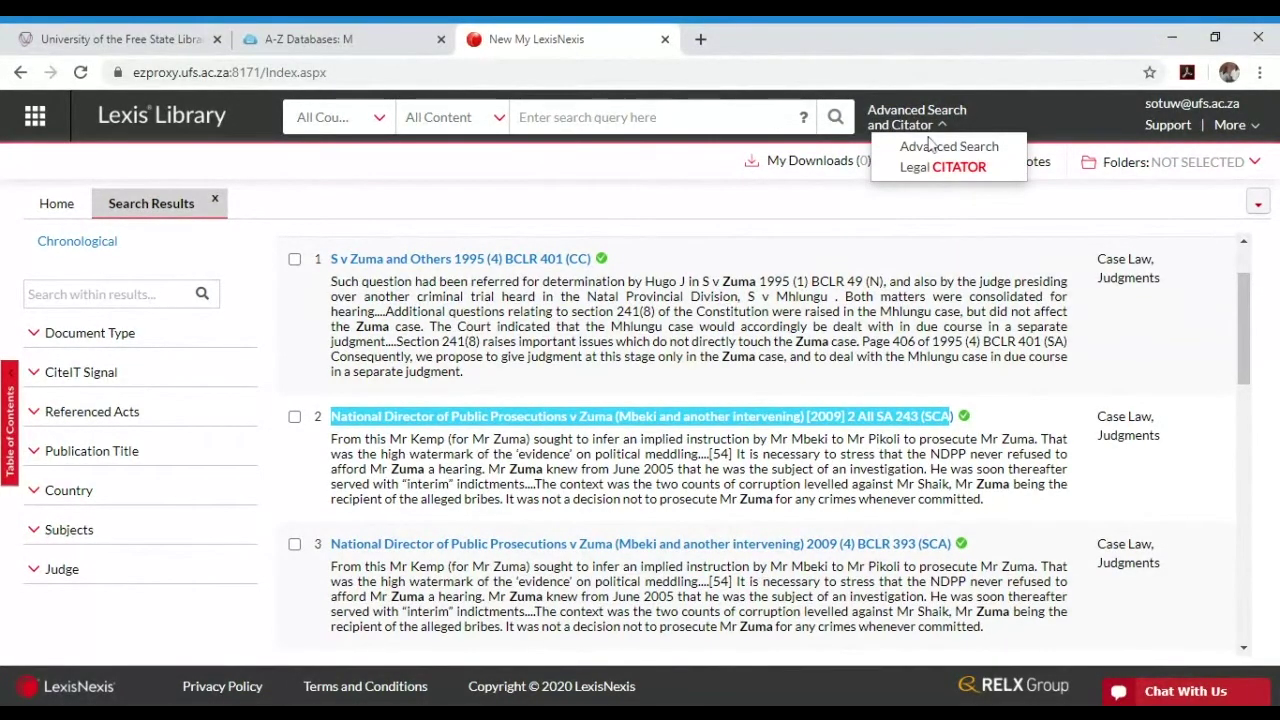
In Advanced Search, replace Case Name 'zuma' with the pasted full title ending [2009] 2 All SA 243 (SCA).
{"action": "left_click", "coordinate": [930, 146]}
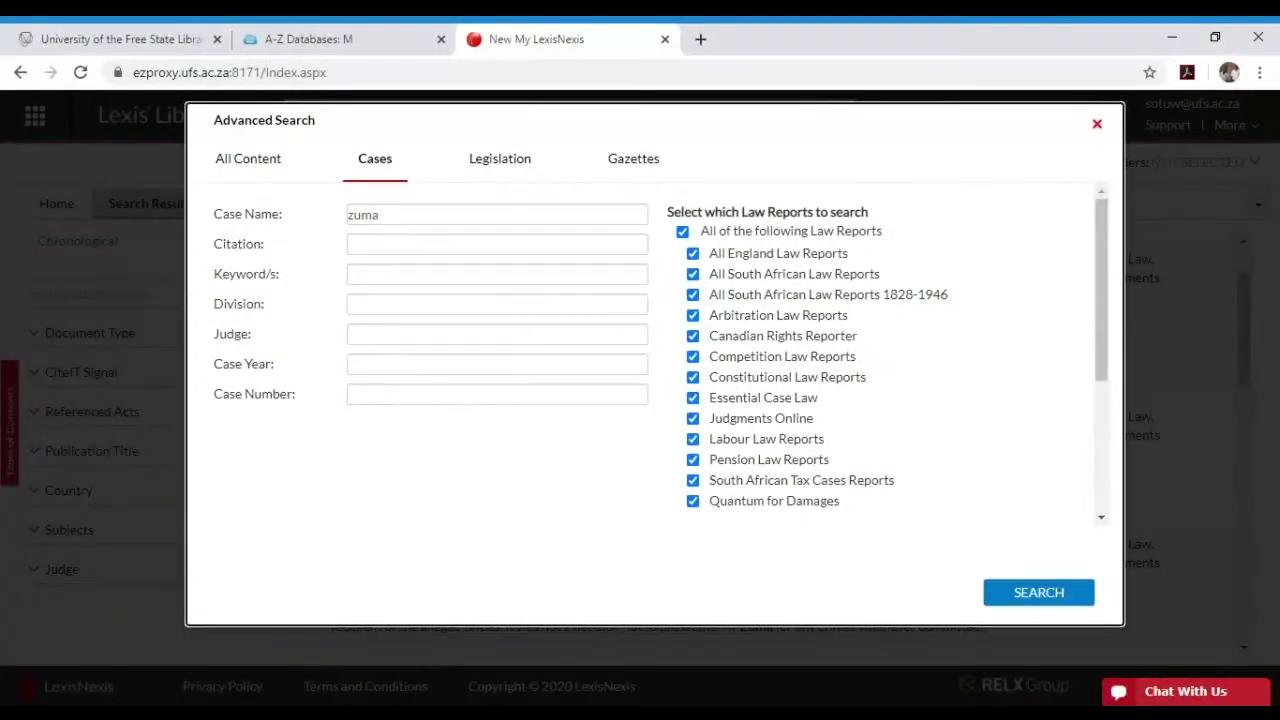
{"action": "left_click", "coordinate": [389, 214]}
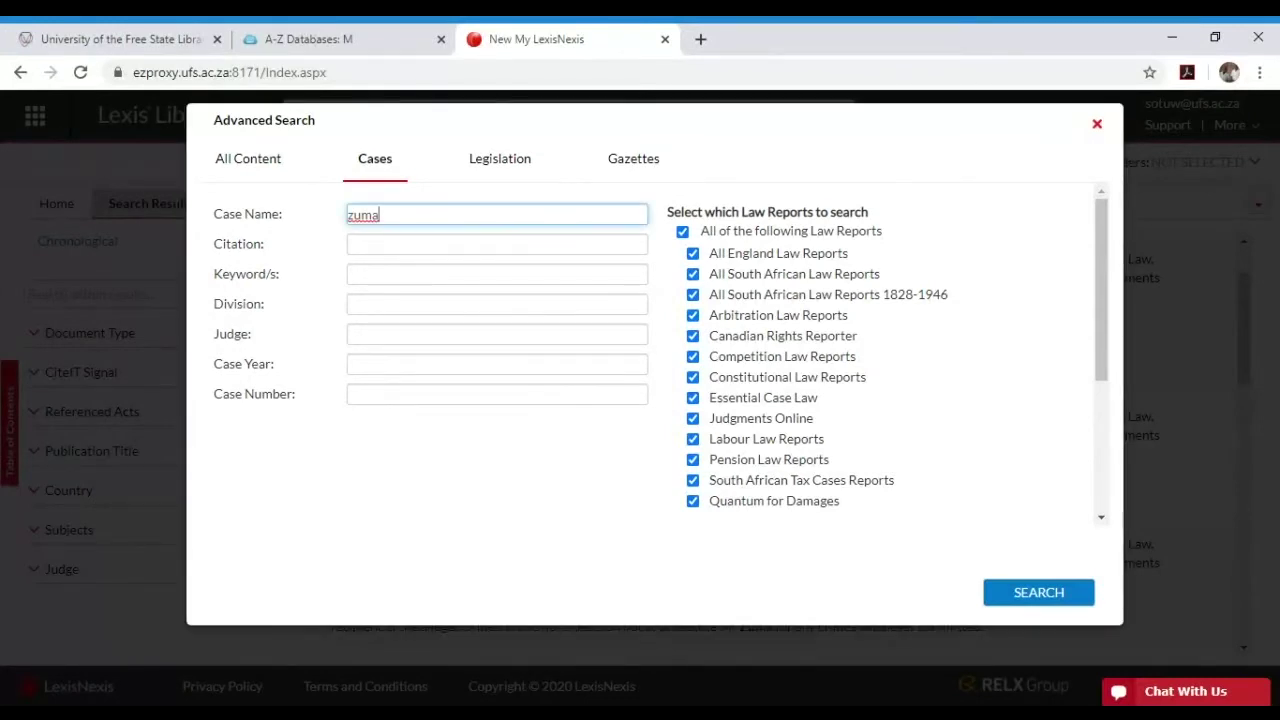
{"action": "key", "text": "BackSpace"}
{"action": "key", "text": "BackSpace"}
{"action": "key", "text": "BackSpace"}
{"action": "key", "text": "BackSpace"}
{"action": "key", "text": "ctrl+v"}
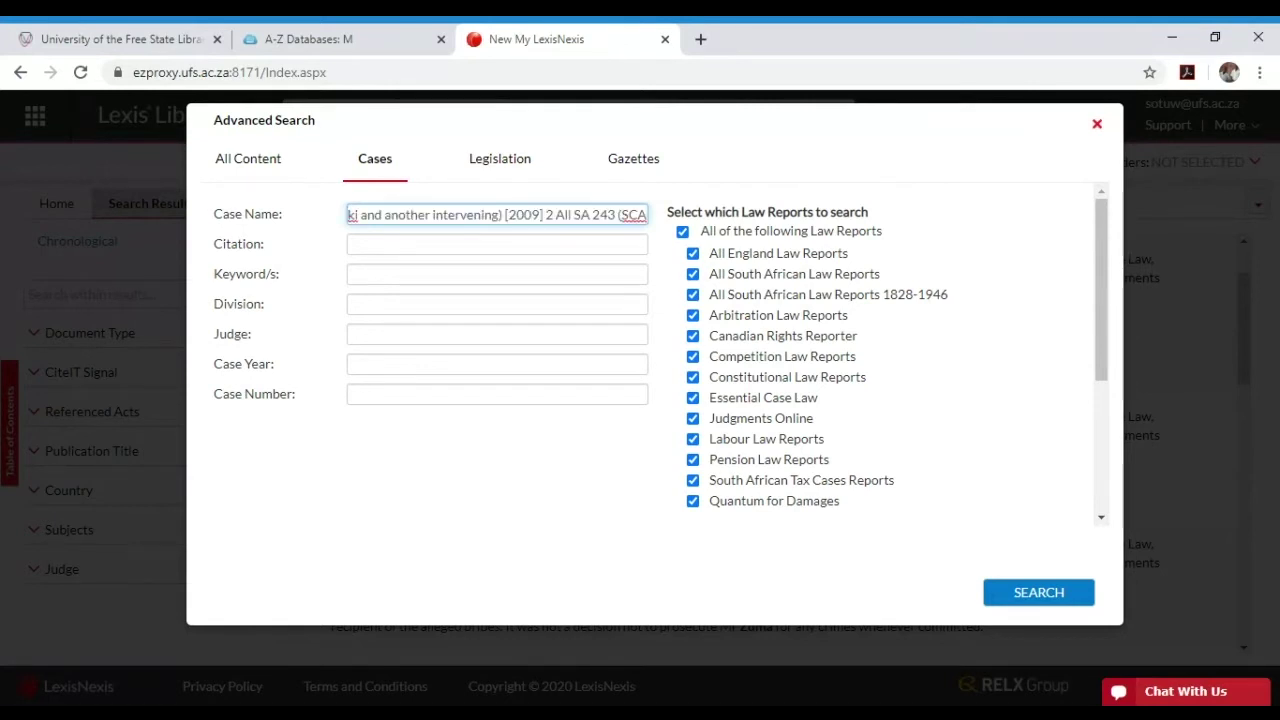
Run the case-name search and try emailing the result, dismissing the make-a-selection warning.
{"action": "left_click", "coordinate": [1027, 594]}
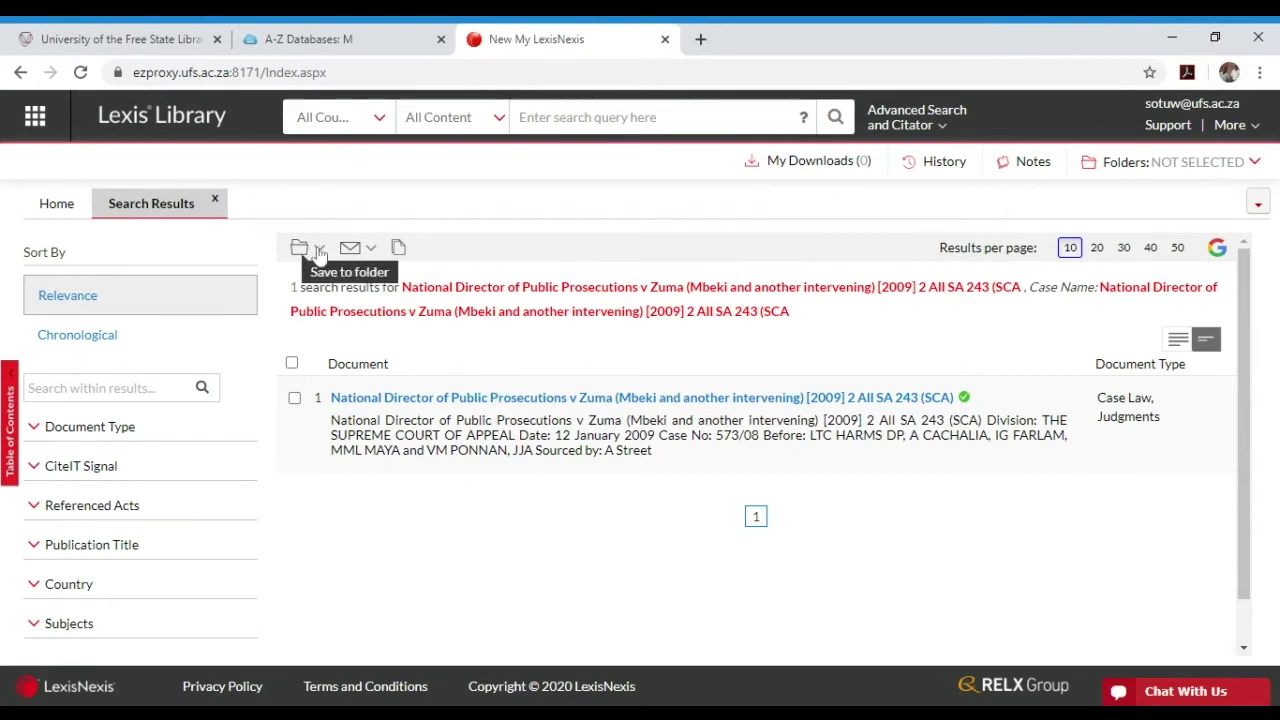
{"action": "left_click", "coordinate": [370, 249]}
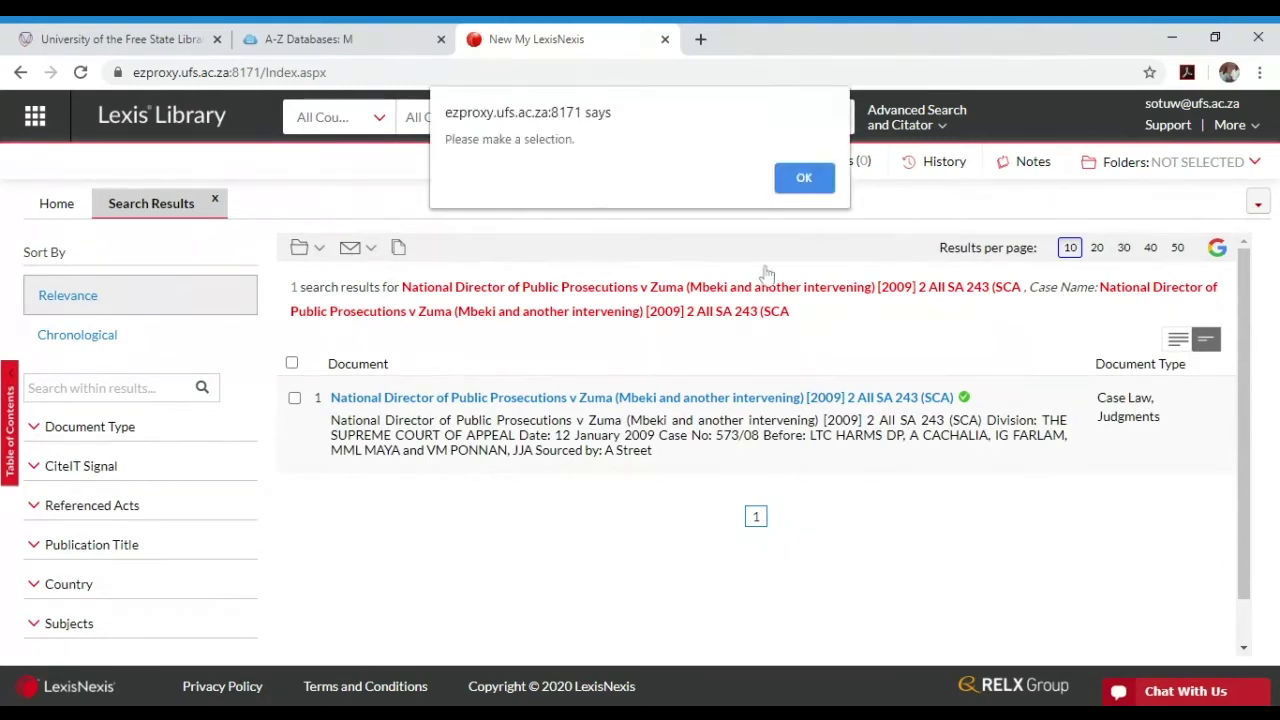
{"action": "left_click", "coordinate": [806, 178]}
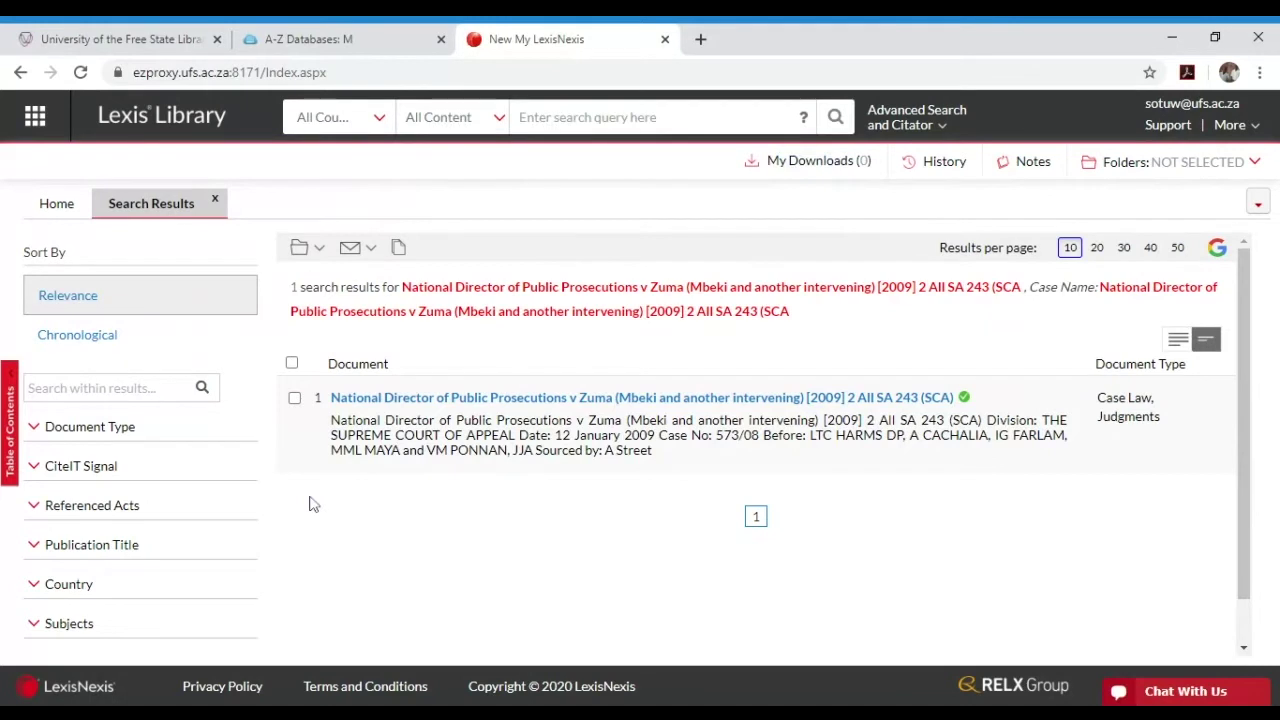
Tick and untick the Zuma result, then open the judgment in its own document tab.
{"action": "left_click", "coordinate": [295, 398]}
{"action": "left_click", "coordinate": [295, 398]}
{"action": "left_click", "coordinate": [466, 400]}
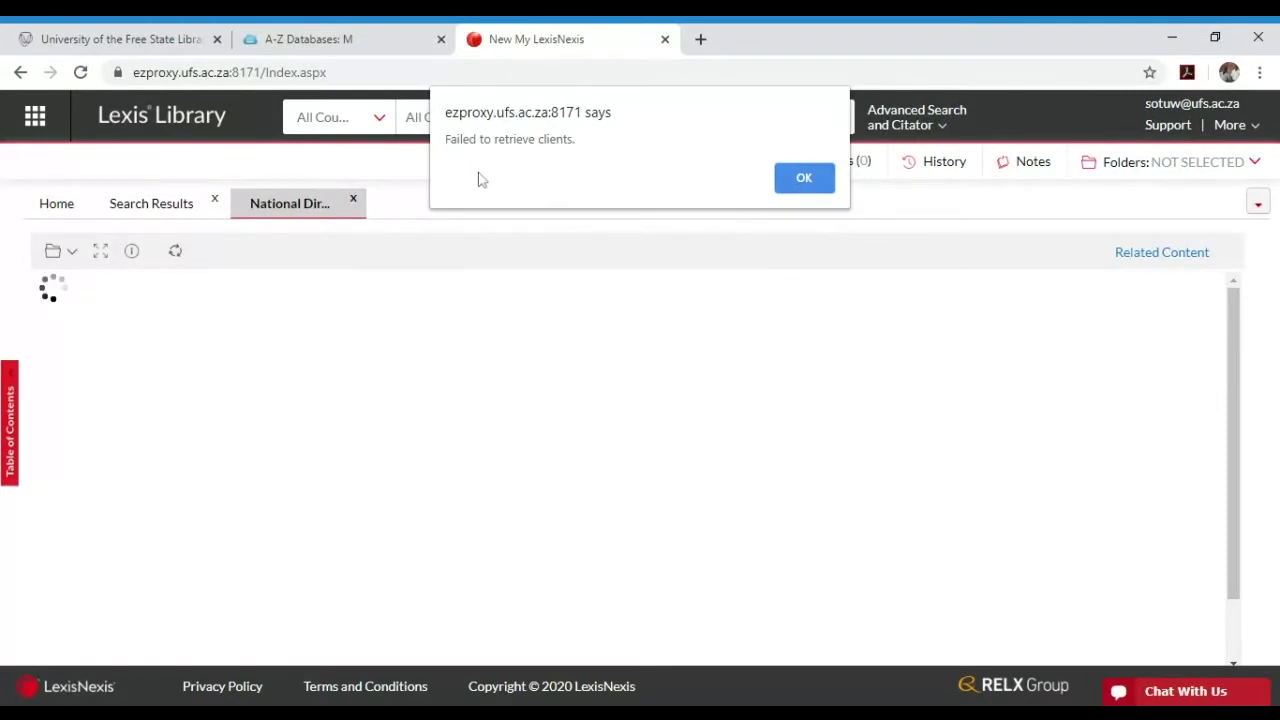
Dismiss the 'Failed to retrieve clients' alert so the Zuma judgment loads with Legal CITATOR.
{"action": "left_click", "coordinate": [796, 190]}
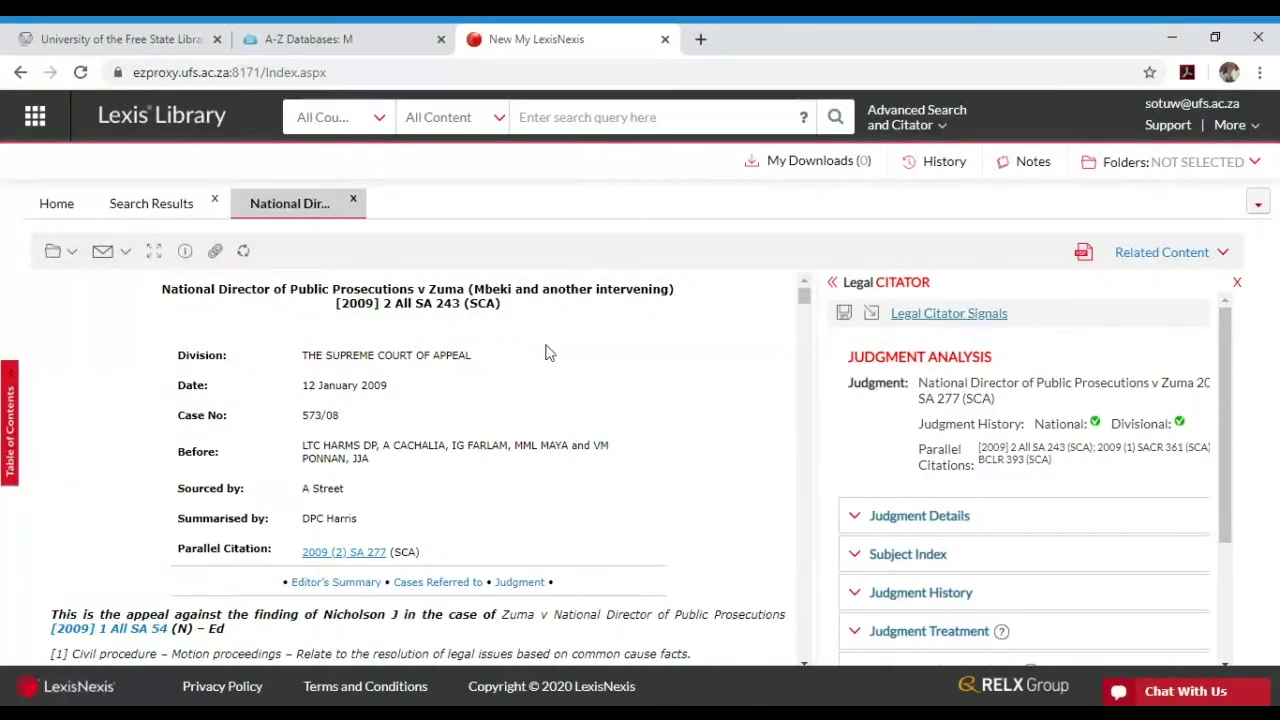
{"action": "scroll", "coordinate": [330, 345], "scroll_direction": "down", "scroll_amount": 1}
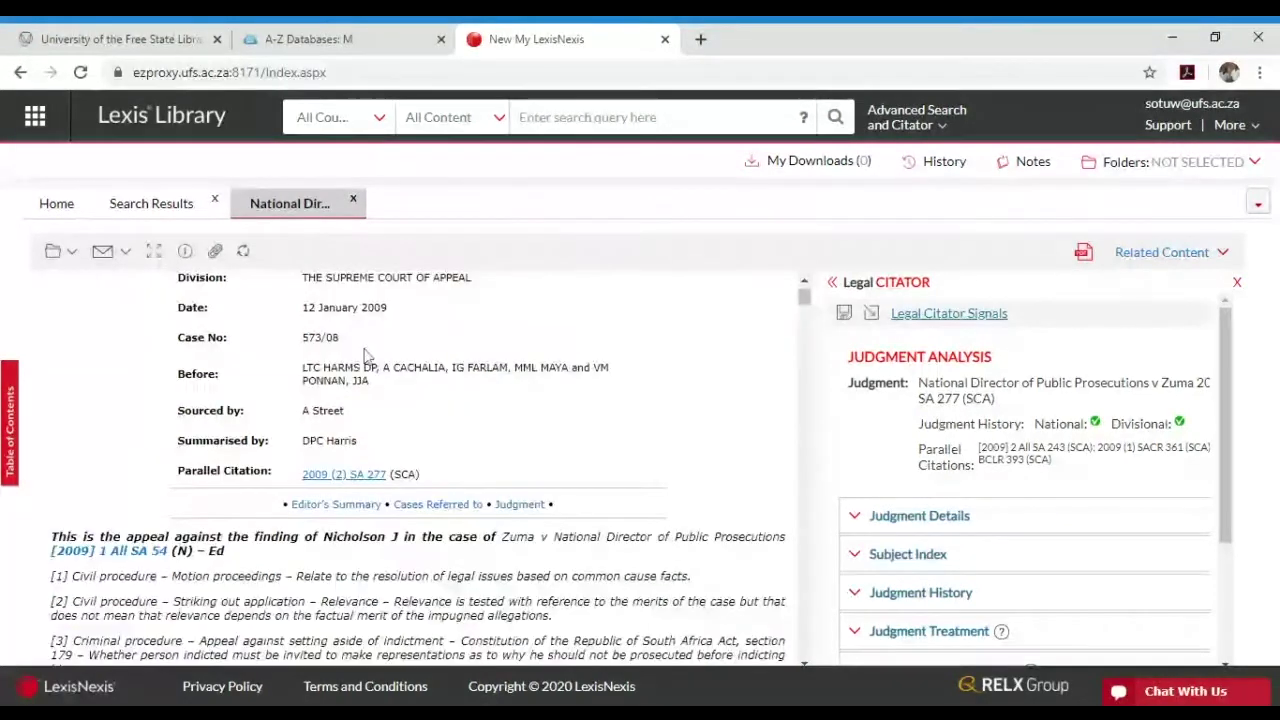
{"action": "scroll", "coordinate": [300, 355], "scroll_direction": "up", "scroll_amount": 1}
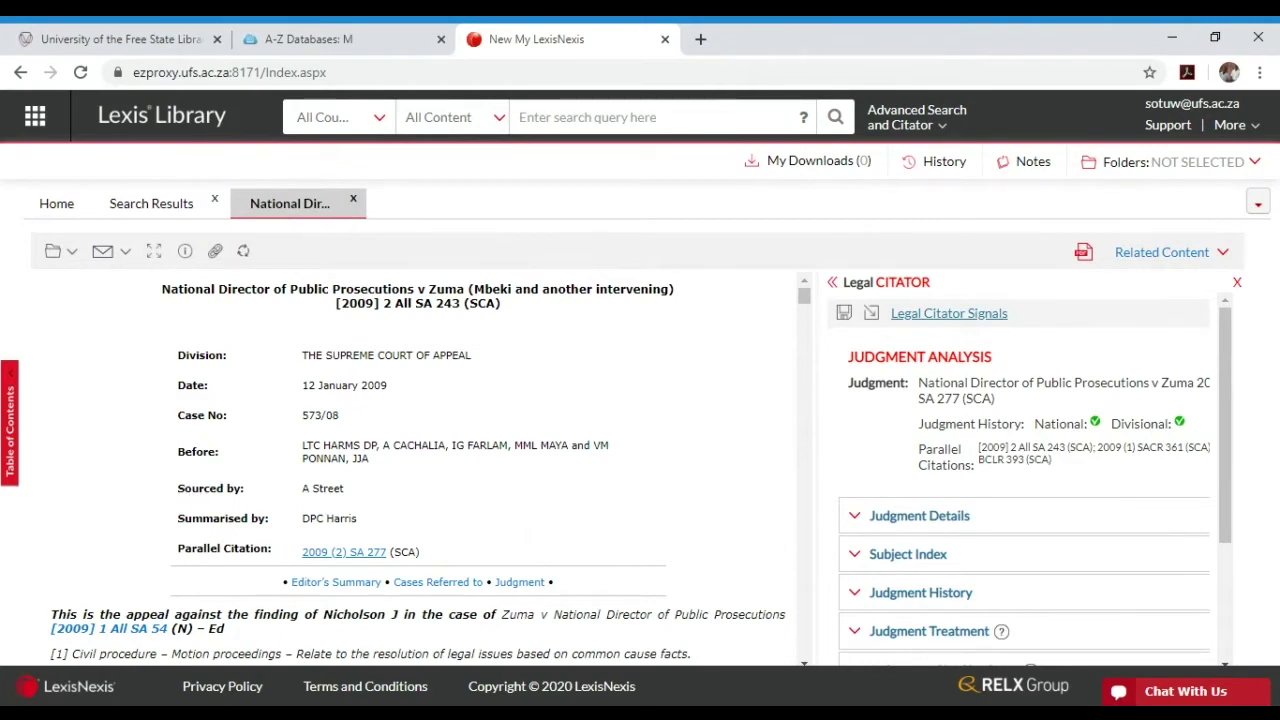
{"action": "scroll", "coordinate": [237, 540], "scroll_direction": "down", "scroll_amount": 1}
{"action": "scroll", "coordinate": [237, 540], "scroll_direction": "down", "scroll_amount": 3}
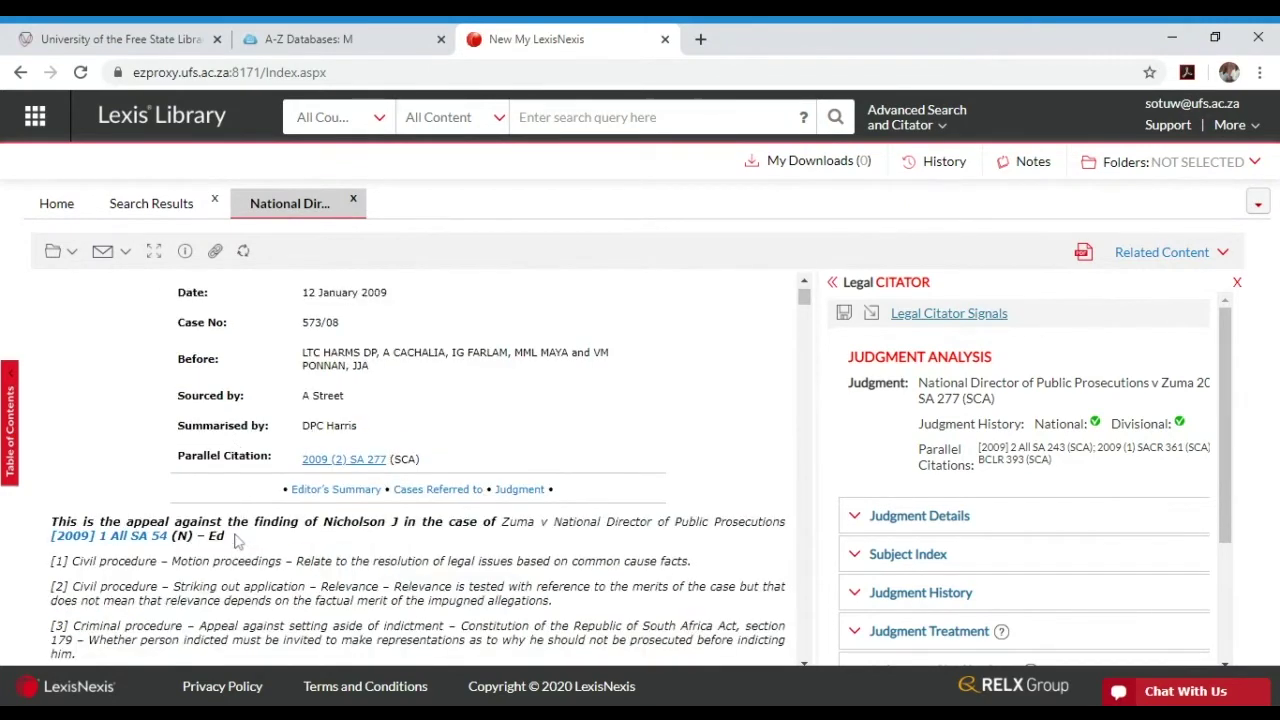
{"action": "scroll", "coordinate": [366, 531], "scroll_direction": "up", "scroll_amount": 3}
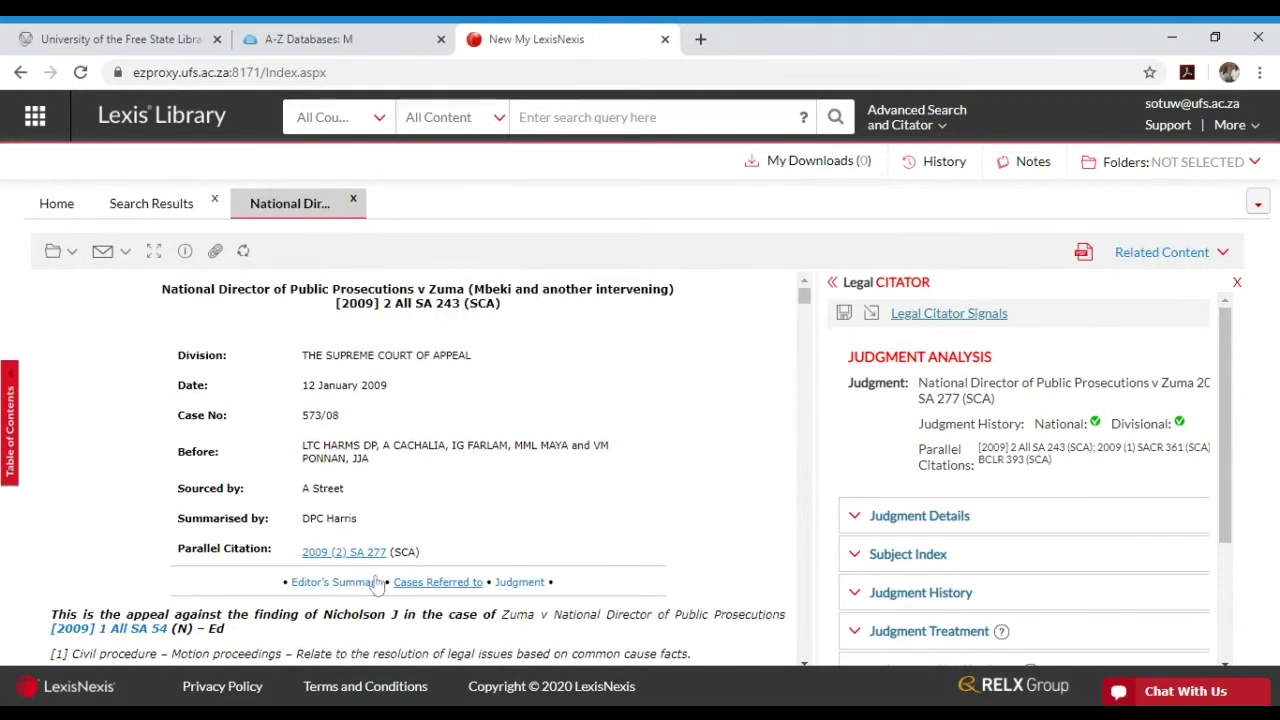
{"action": "scroll", "coordinate": [381, 543], "scroll_direction": "down", "scroll_amount": 1}
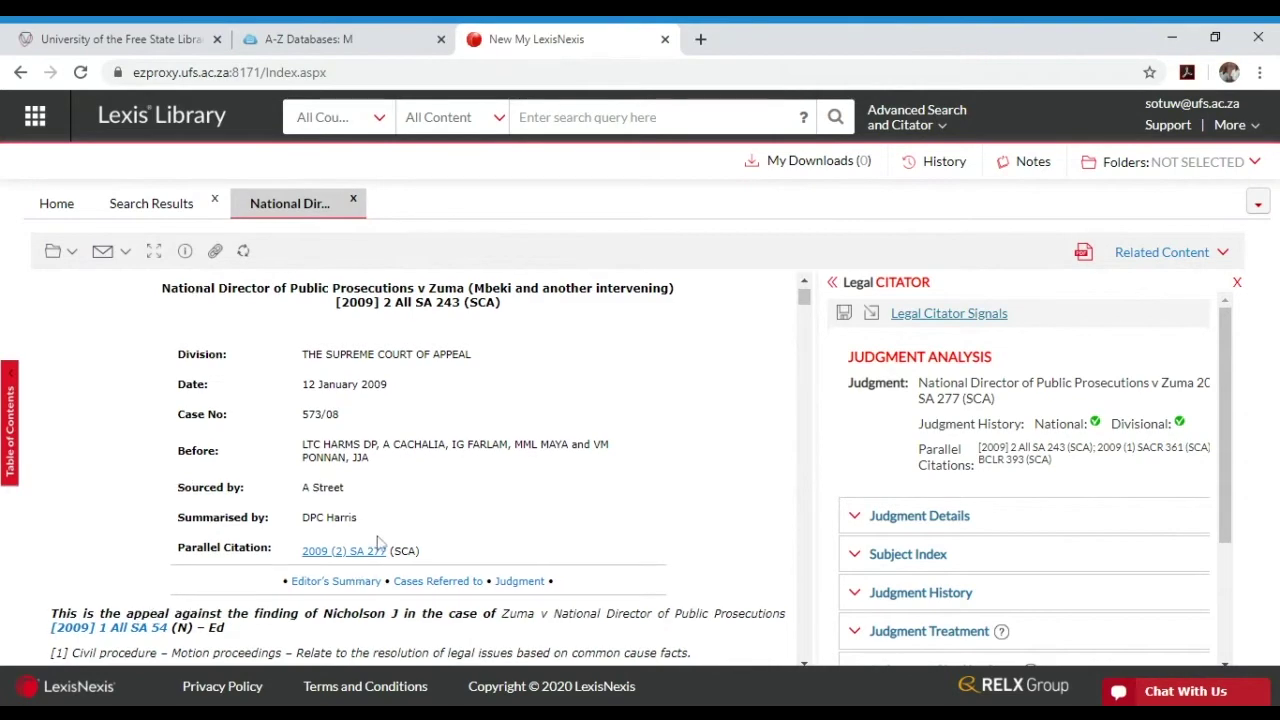
{"action": "scroll", "coordinate": [377, 540], "scroll_direction": "down", "scroll_amount": 1}
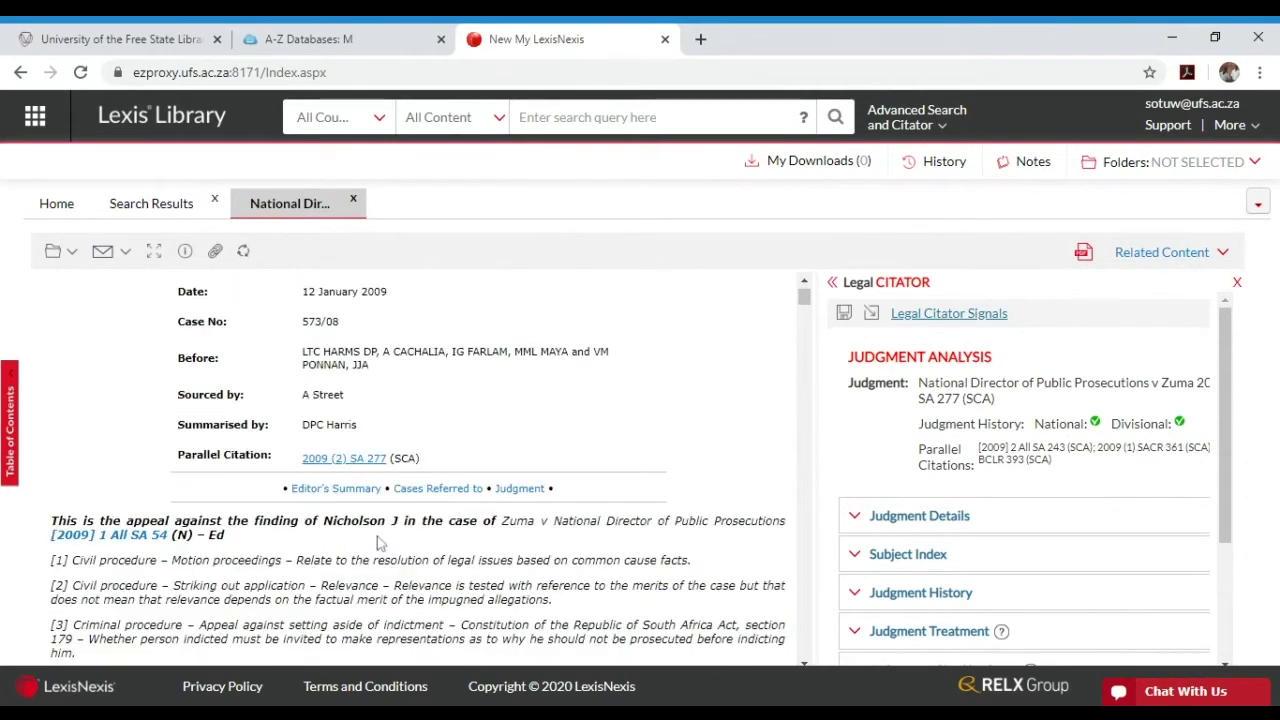
{"action": "scroll", "coordinate": [377, 538], "scroll_direction": "down", "scroll_amount": 1}
{"action": "scroll", "coordinate": [444, 556], "scroll_direction": "down", "scroll_amount": 1}
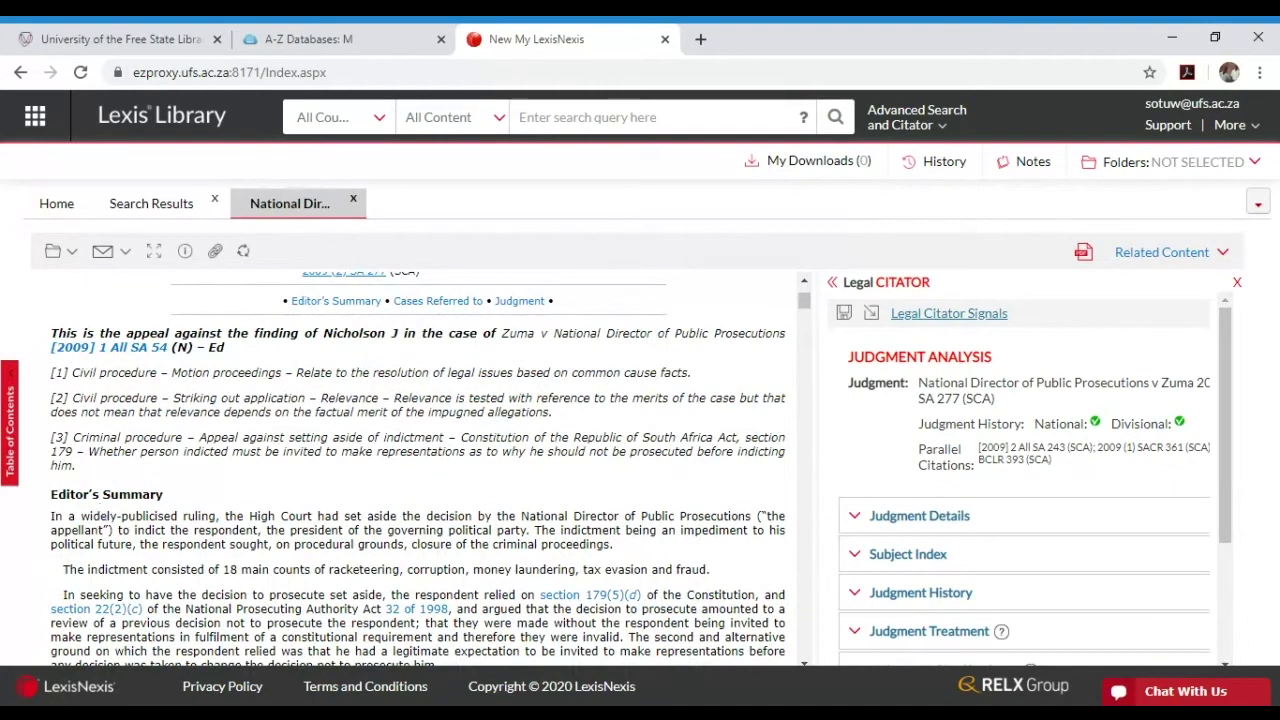
{"action": "scroll", "coordinate": [418, 470], "scroll_direction": "down", "scroll_amount": 1}
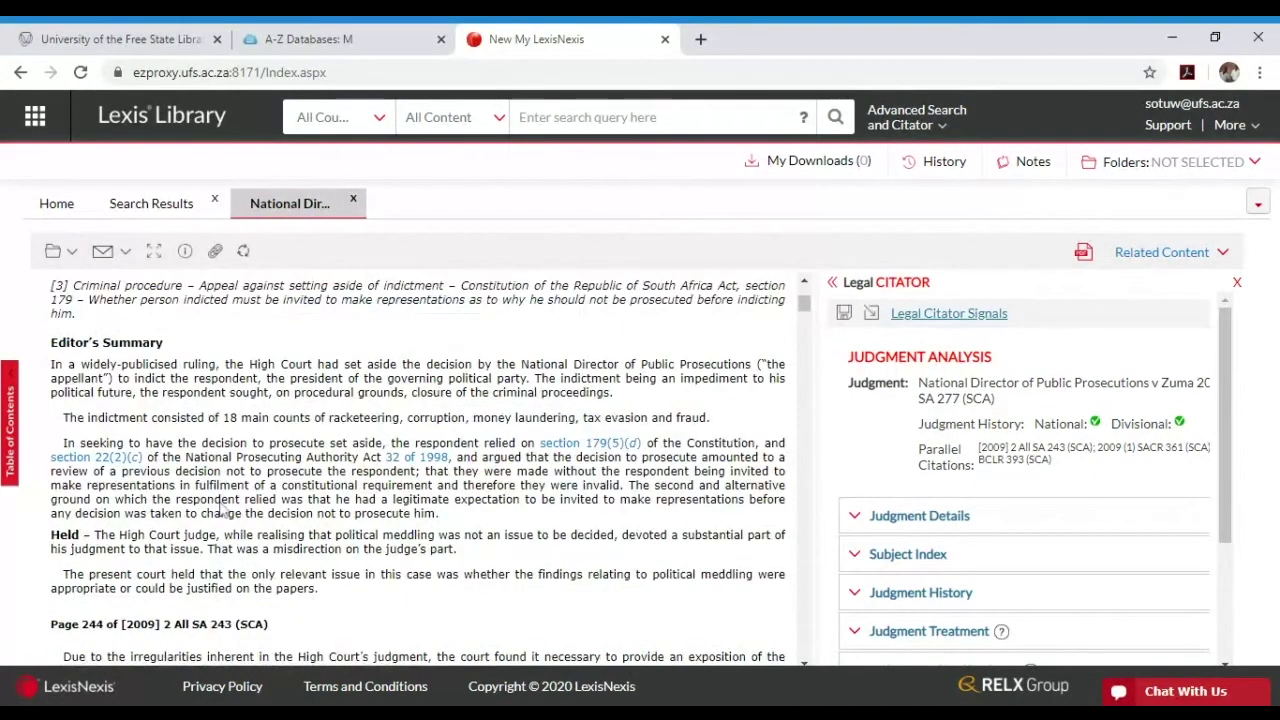
{"action": "scroll", "coordinate": [418, 470], "scroll_direction": "down", "scroll_amount": 2}
{"action": "scroll", "coordinate": [347, 385], "scroll_direction": "down", "scroll_amount": 3}
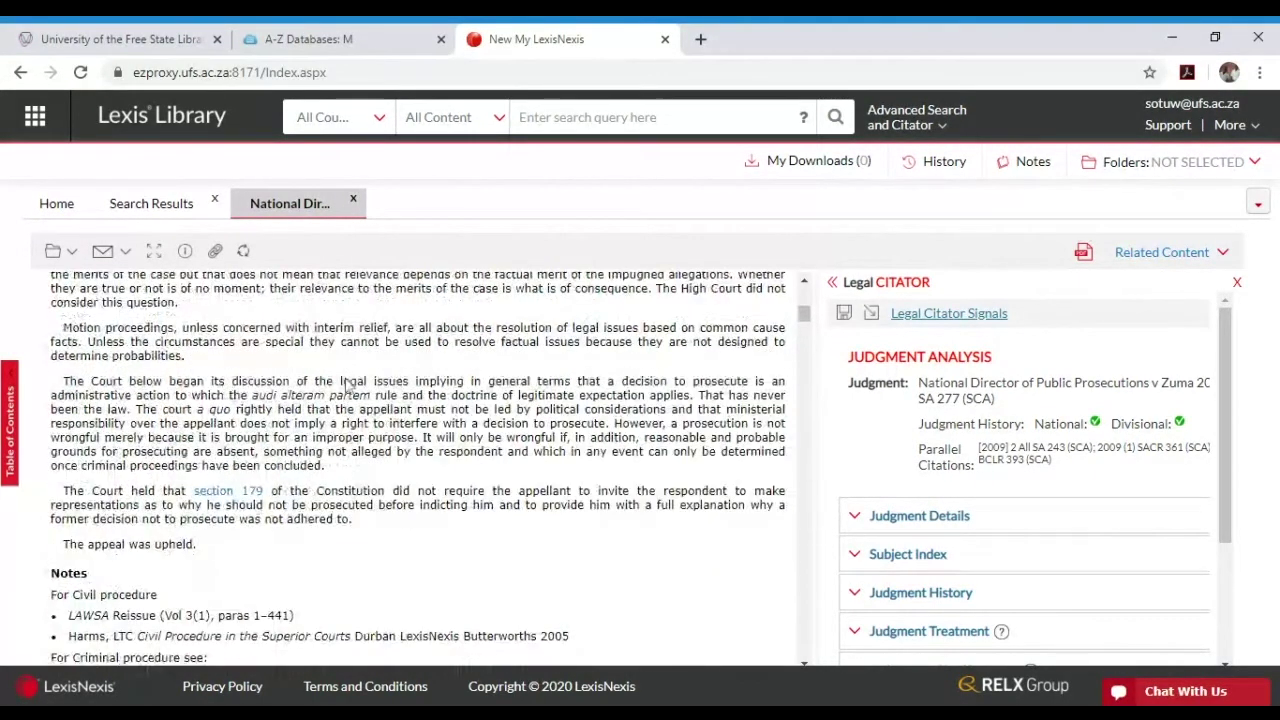
{"action": "scroll", "coordinate": [350, 390], "scroll_direction": "down", "scroll_amount": 15}
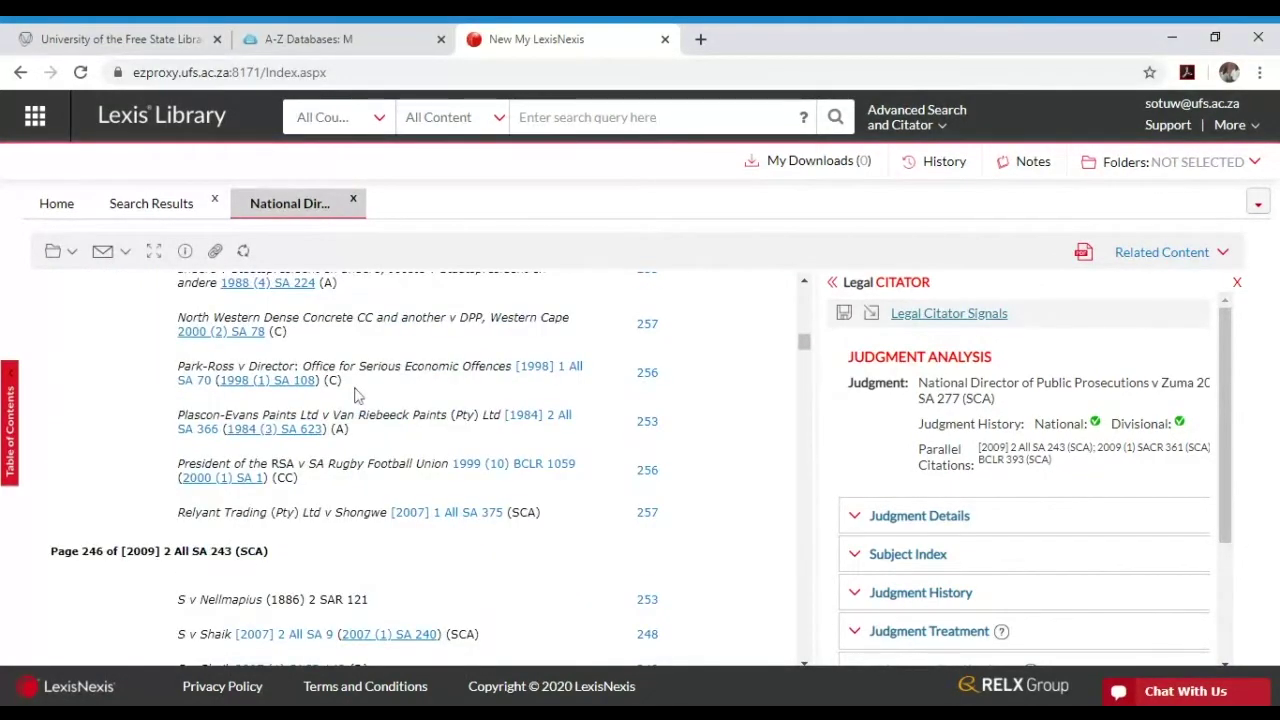
{"action": "scroll", "coordinate": [355, 396], "scroll_direction": "down", "scroll_amount": 1}
{"action": "scroll", "coordinate": [355, 396], "scroll_direction": "down", "scroll_amount": 6}
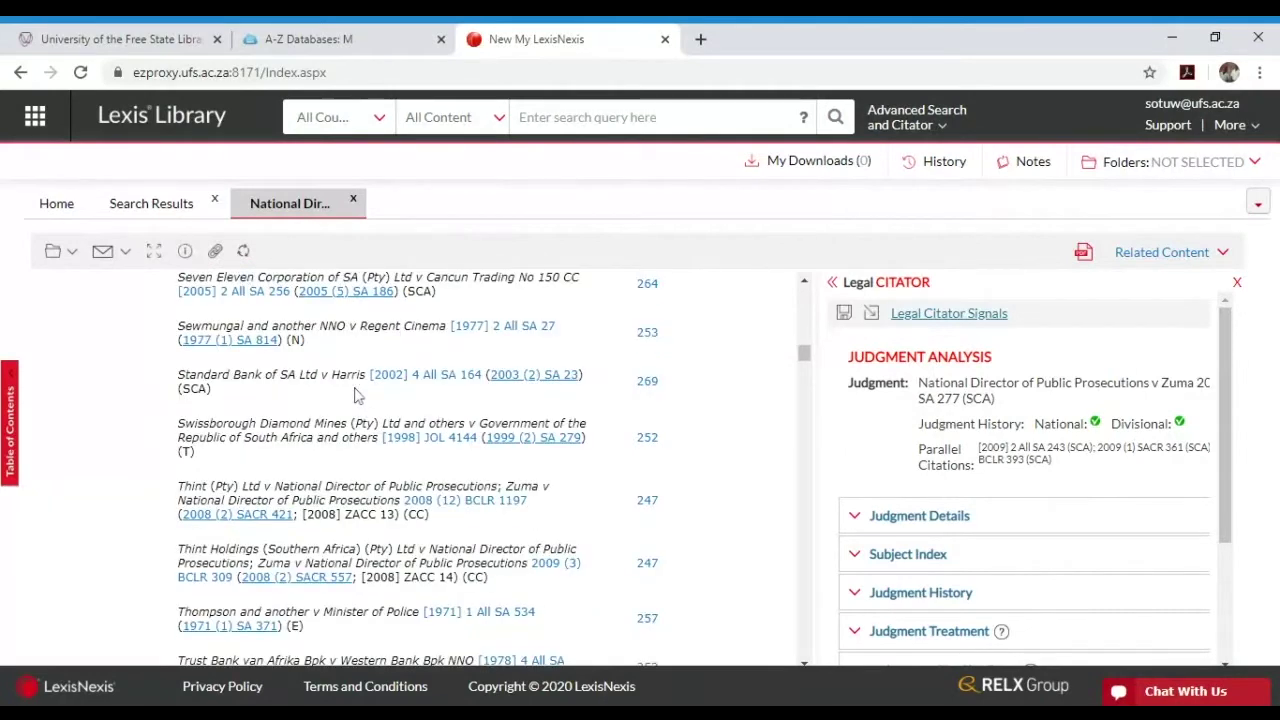
{"action": "scroll", "coordinate": [357, 396], "scroll_direction": "down", "scroll_amount": 1}
{"action": "scroll", "coordinate": [355, 396], "scroll_direction": "down", "scroll_amount": 8}
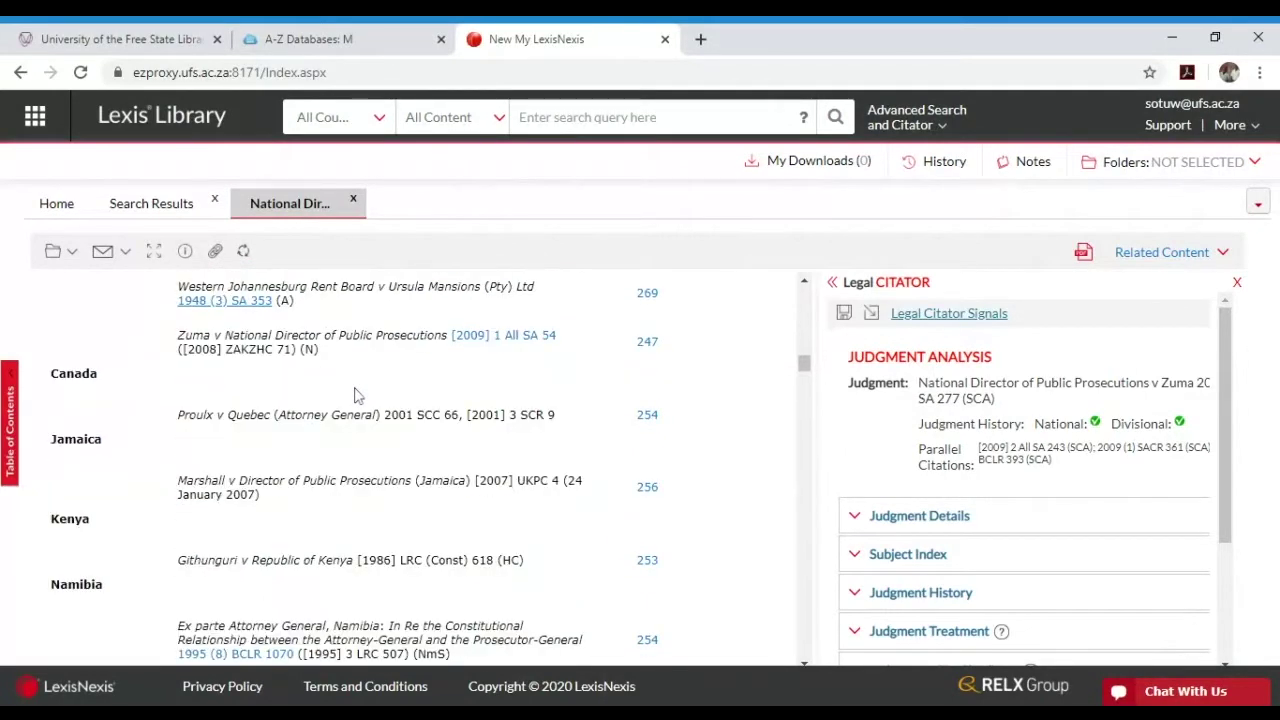
{"action": "scroll", "coordinate": [355, 396], "scroll_direction": "down", "scroll_amount": 2}
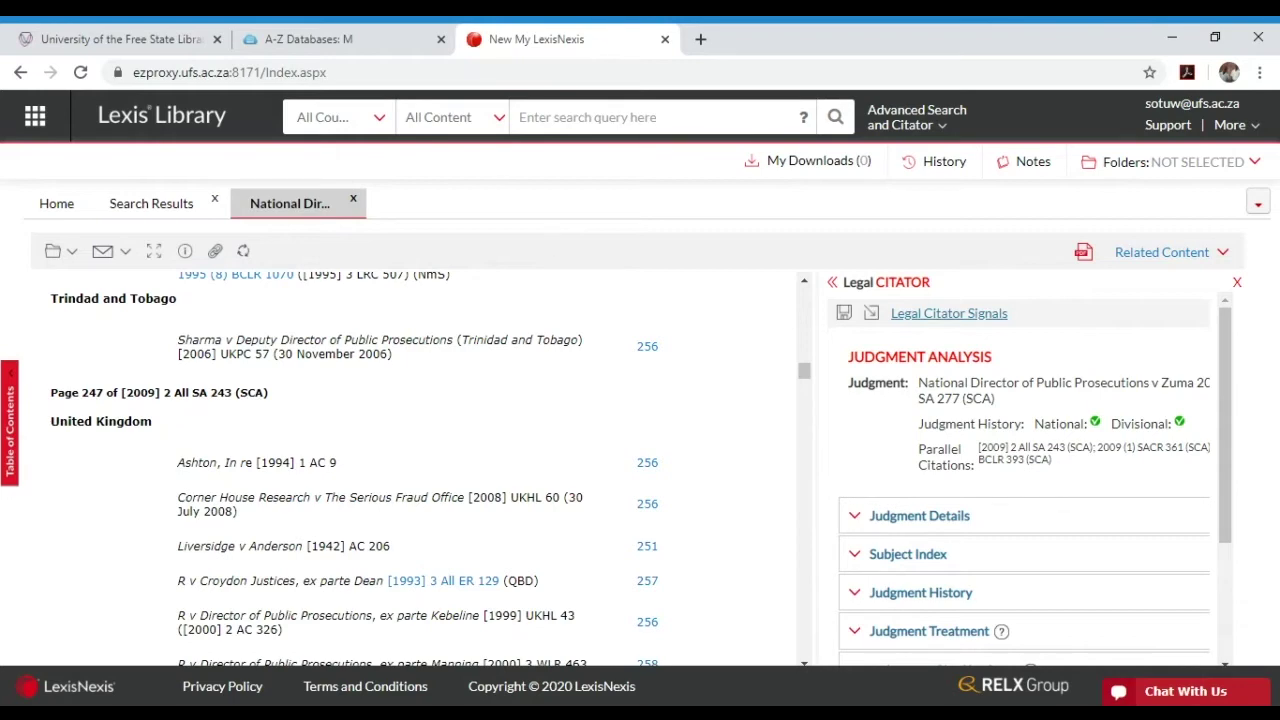
{"action": "scroll", "coordinate": [355, 395], "scroll_direction": "down", "scroll_amount": 1}
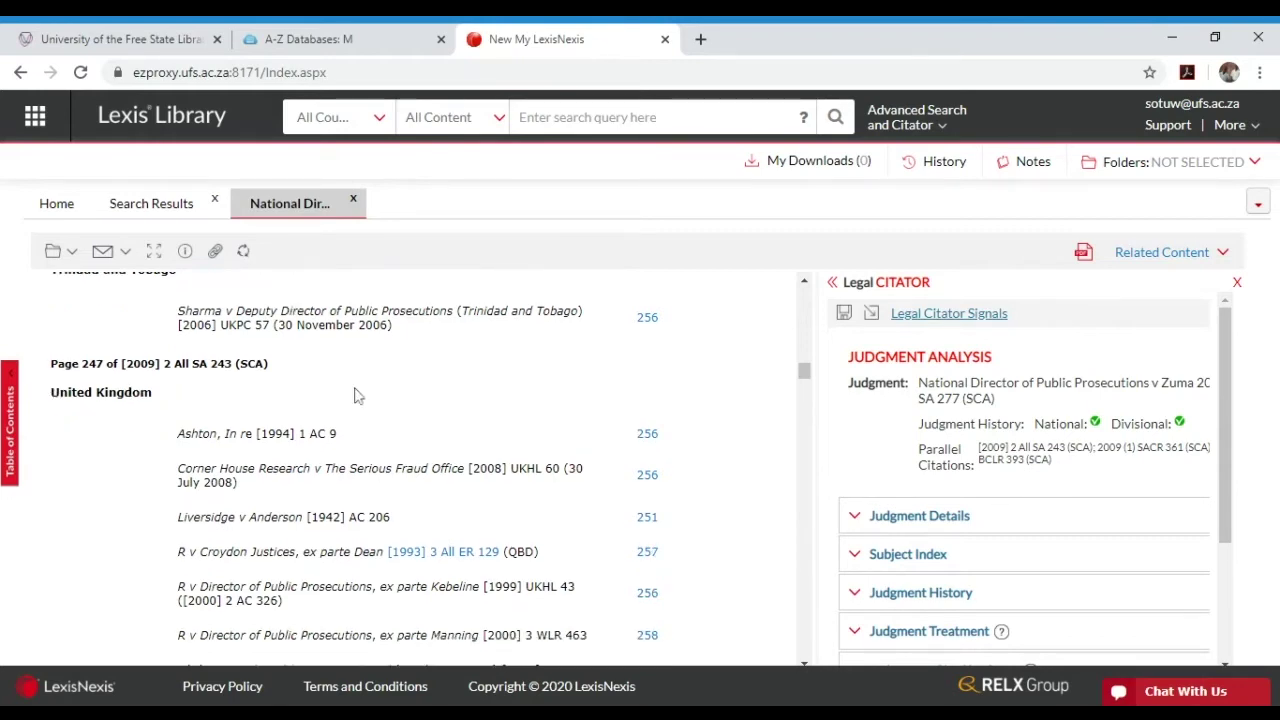
{"action": "scroll", "coordinate": [355, 395], "scroll_direction": "down", "scroll_amount": 10}
{"action": "scroll", "coordinate": [250, 420], "scroll_direction": "up", "scroll_amount": 5}
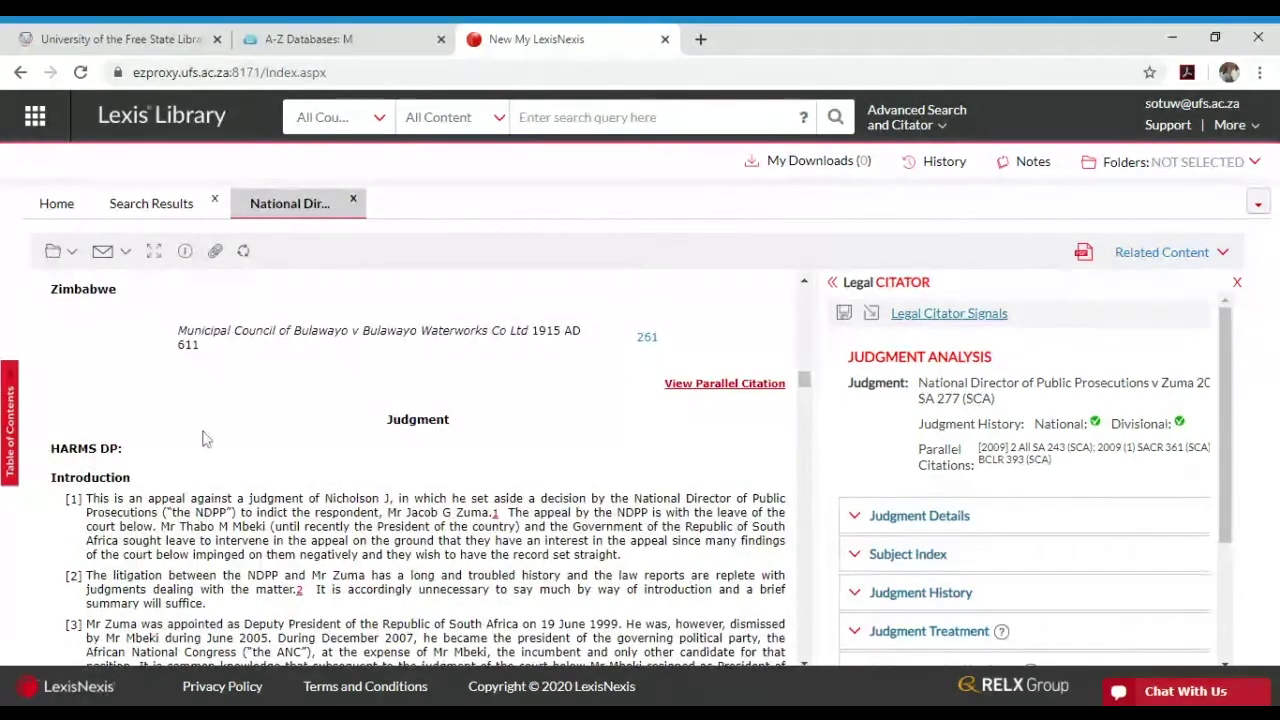
{"action": "scroll", "coordinate": [206, 437], "scroll_direction": "down", "scroll_amount": 3}
{"action": "scroll", "coordinate": [293, 410], "scroll_direction": "up", "scroll_amount": 10}
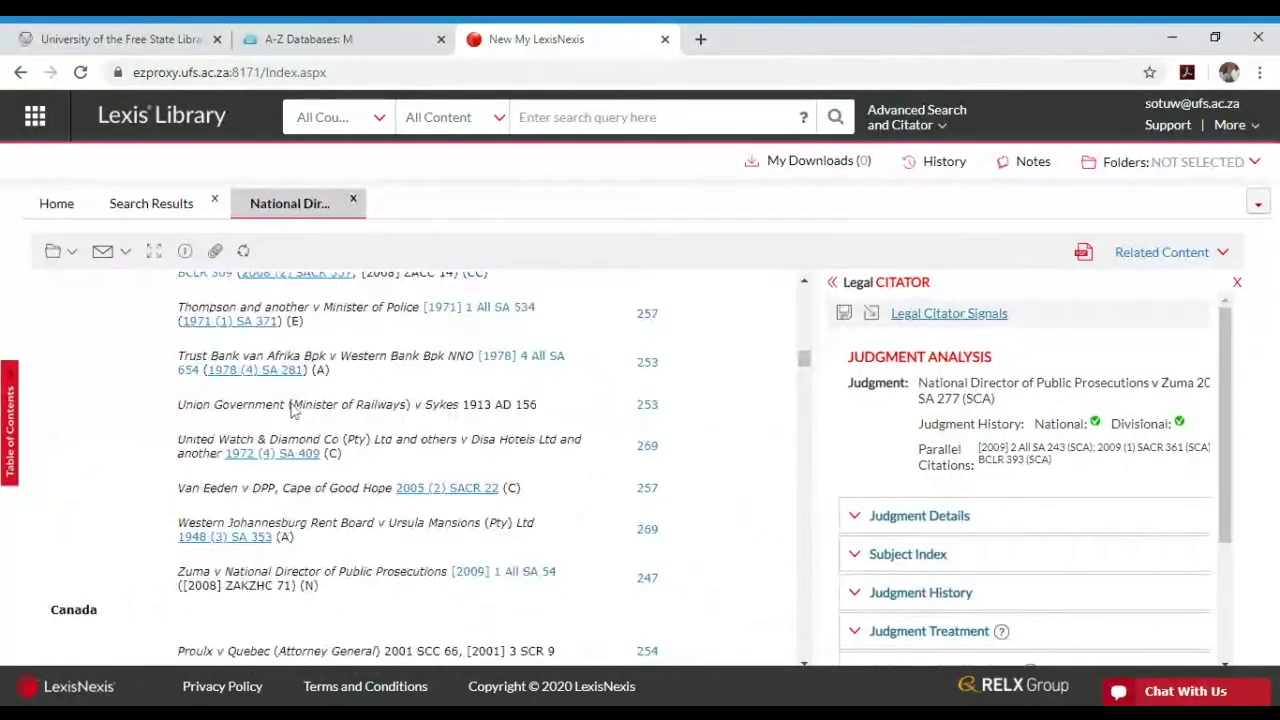
{"action": "scroll", "coordinate": [293, 410], "scroll_direction": "up", "scroll_amount": 8}
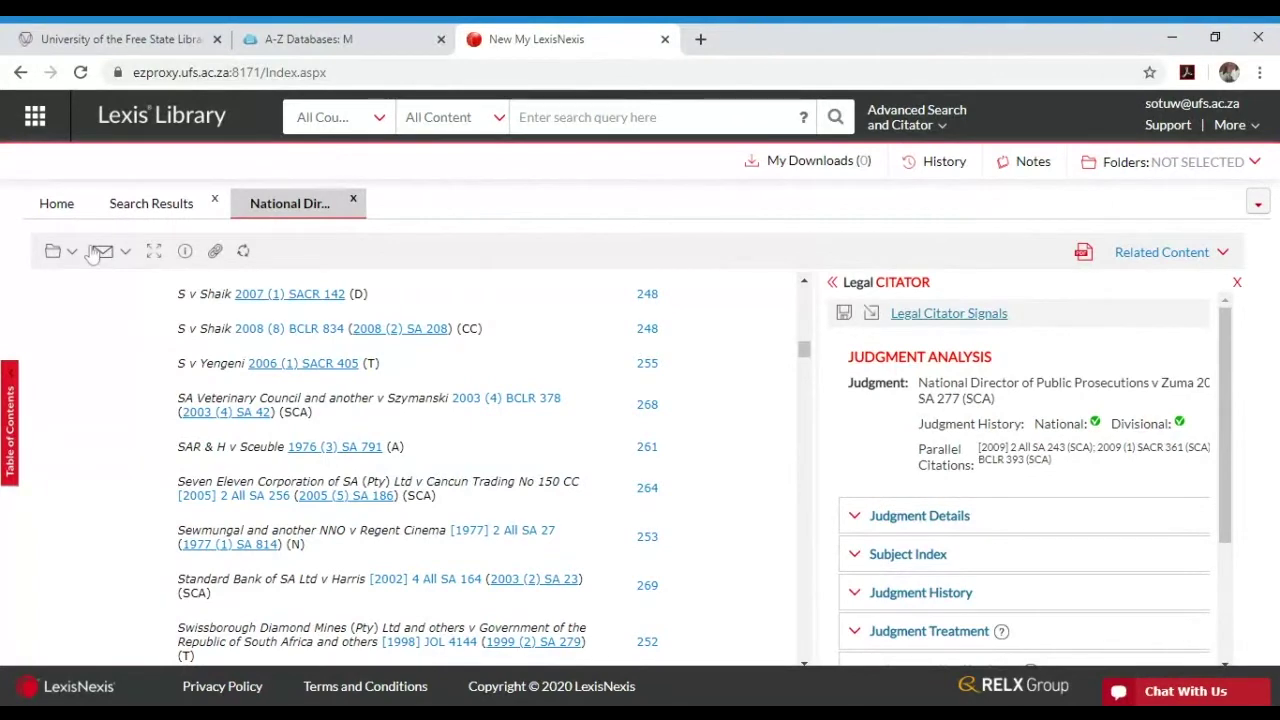
{"action": "scroll", "coordinate": [316, 318], "scroll_direction": "up", "scroll_amount": 8}
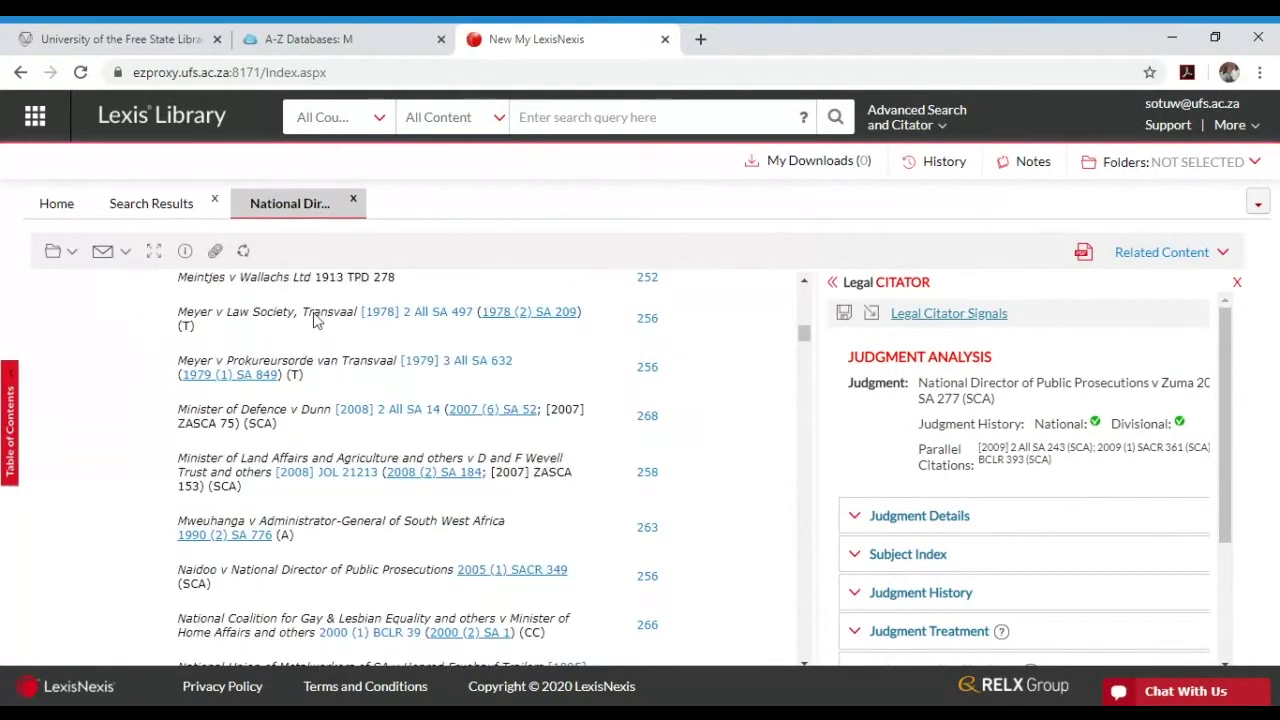
{"action": "scroll", "coordinate": [410, 455], "scroll_direction": "up", "scroll_amount": 6}
{"action": "scroll", "coordinate": [405, 460], "scroll_direction": "up", "scroll_amount": 10}
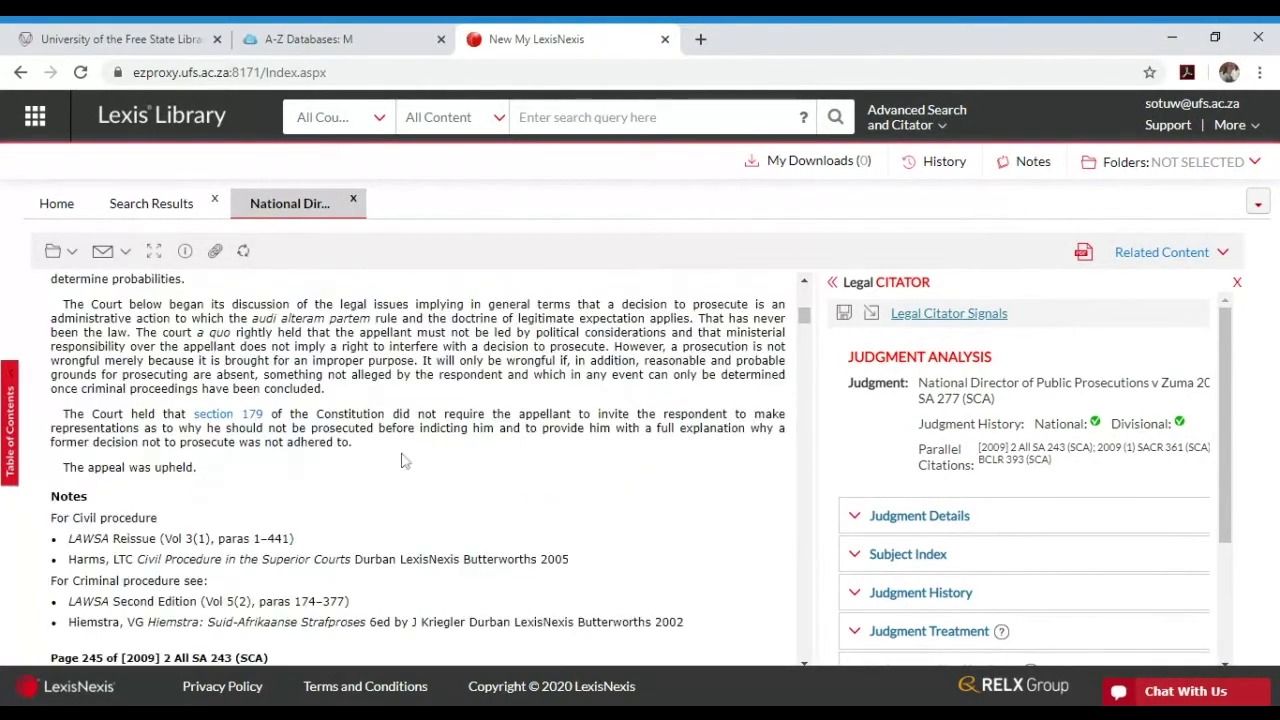
{"action": "scroll", "coordinate": [403, 460], "scroll_direction": "up", "scroll_amount": 4}
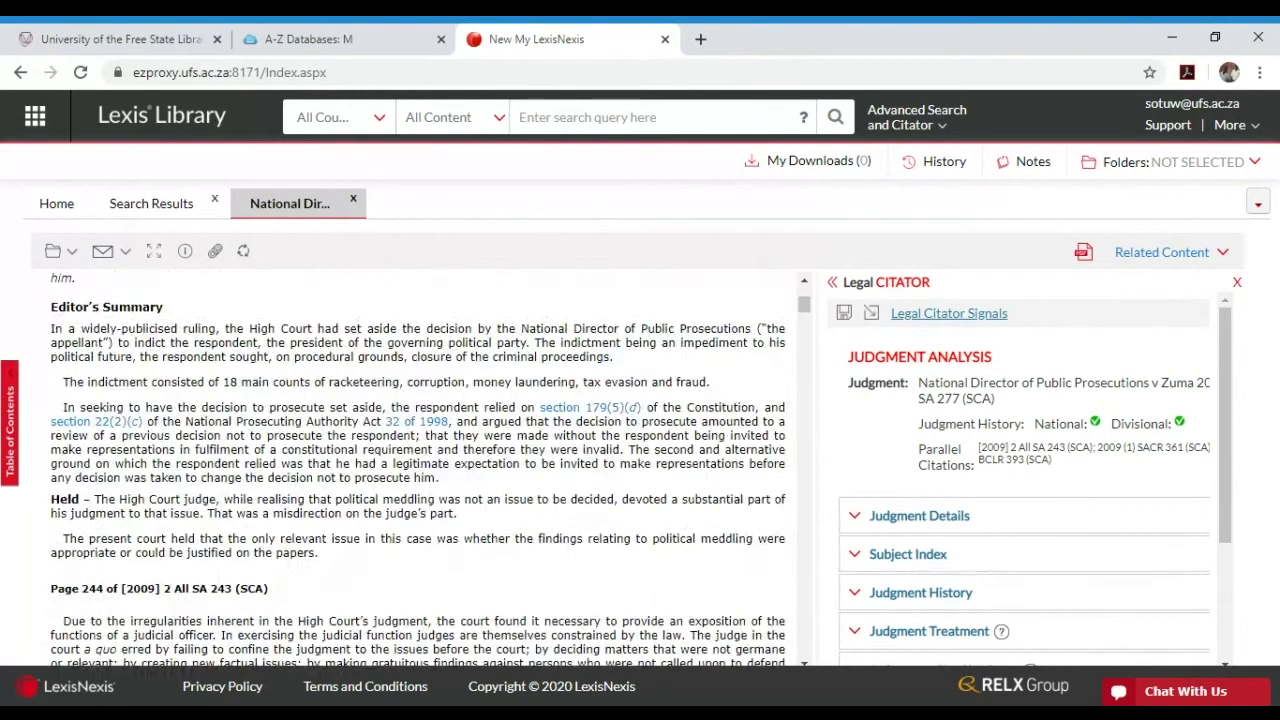
{"action": "scroll", "coordinate": [404, 460], "scroll_direction": "up", "scroll_amount": 5}
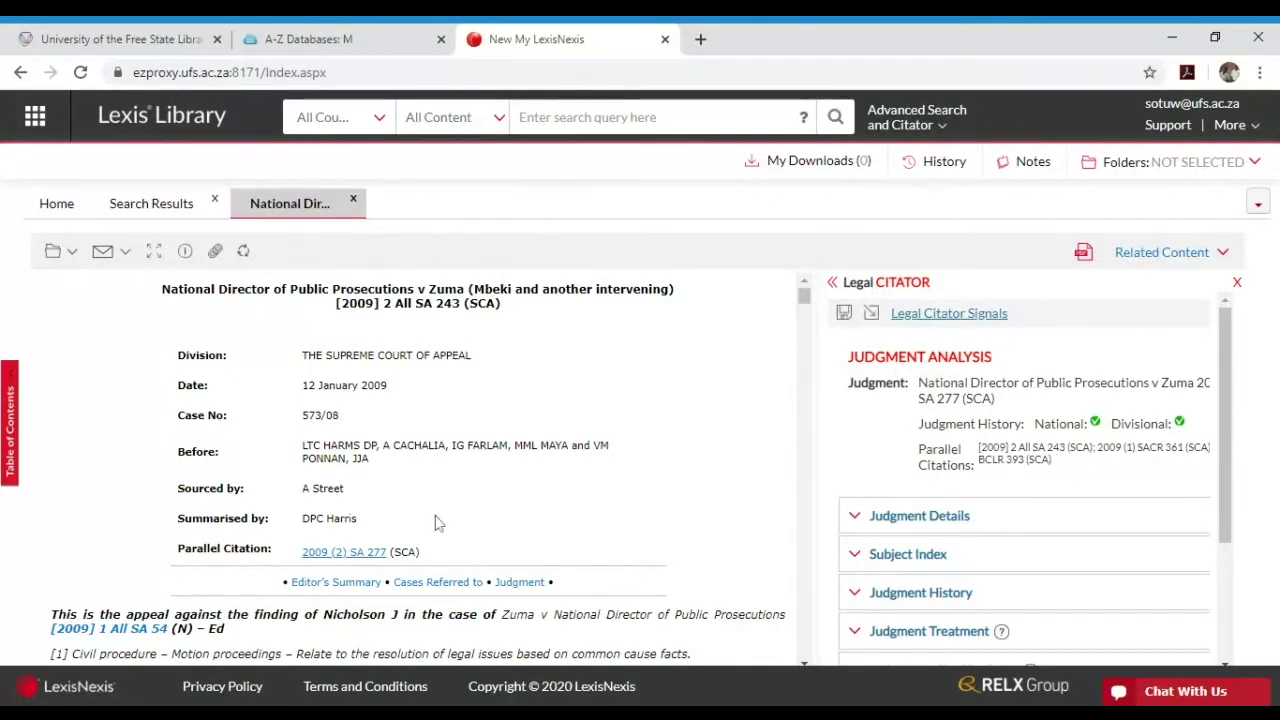
Reopen Advanced Search and trim the party names from Case Name, leaving only the citation.
{"action": "left_click", "coordinate": [890, 120]}
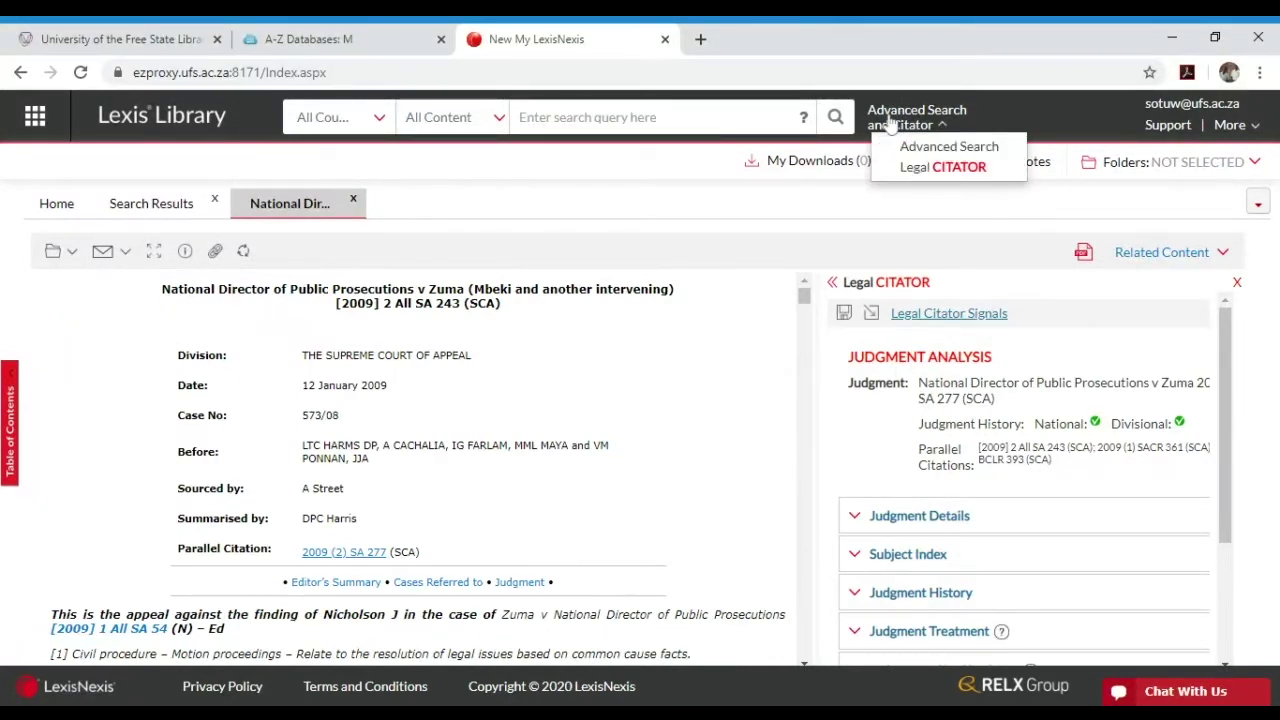
{"action": "left_click", "coordinate": [915, 148]}
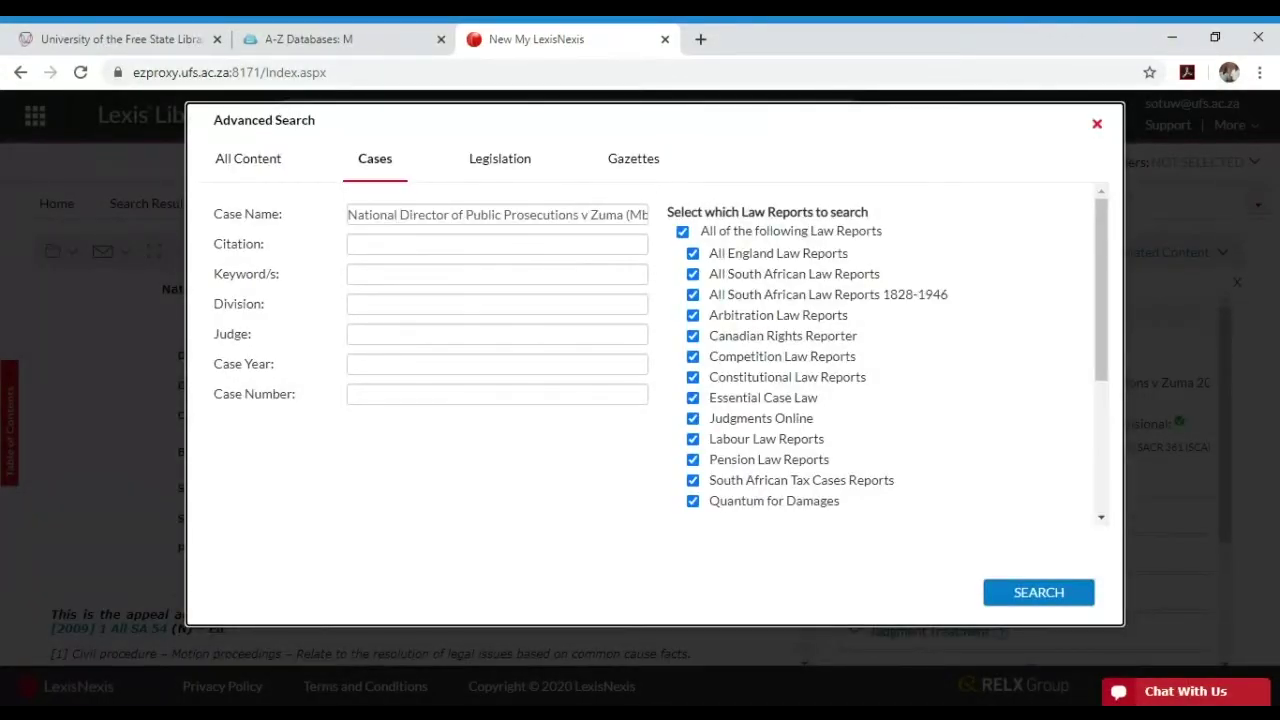
{"action": "left_click_drag", "start_coordinate": [646, 215], "coordinate": [330, 212]}
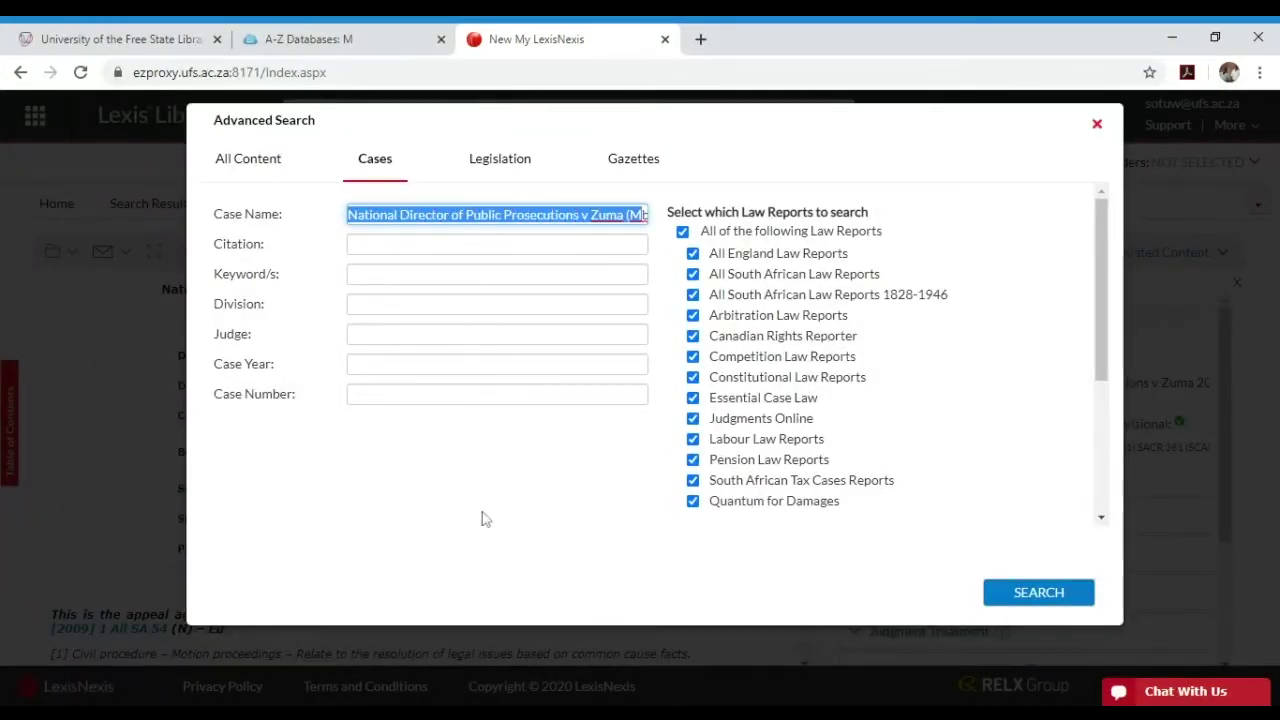
{"action": "key", "text": "End"}
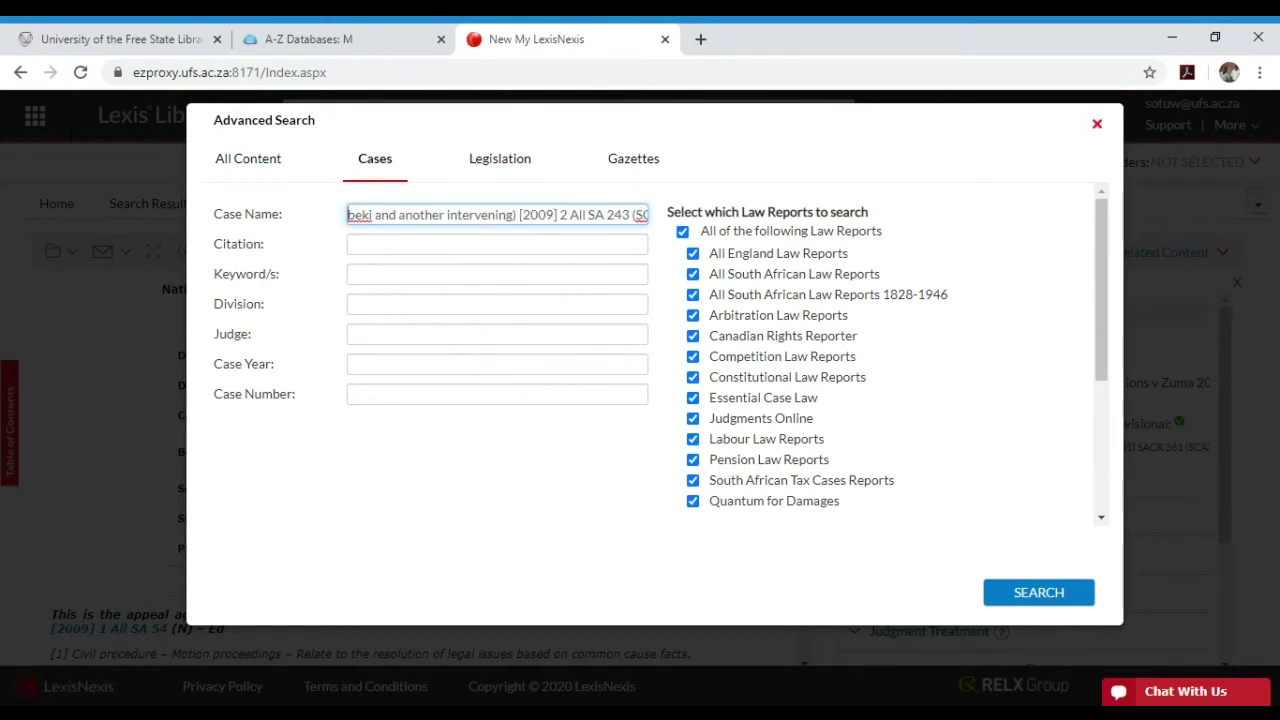
{"action": "key", "text": "BackSpace"}
{"action": "key", "text": "BackSpace"}
{"action": "key", "text": "BackSpace"}
{"action": "key", "text": "BackSpace"}
{"action": "key", "text": "BackSpace"}
{"action": "key", "text": "BackSpace"}
{"action": "key", "text": "BackSpace"}
{"action": "key", "text": "BackSpace"}
{"action": "key", "text": "BackSpace"}
{"action": "key", "text": "BackSpace"}
{"action": "key", "text": "BackSpace"}
{"action": "key", "text": "BackSpace"}
{"action": "key", "text": "BackSpace"}
{"action": "key", "text": "BackSpace"}
{"action": "key", "text": "BackSpace"}
{"action": "key", "text": "BackSpace"}
{"action": "key", "text": "BackSpace"}
{"action": "key", "text": "BackSpace"}
{"action": "key", "text": "BackSpace"}
{"action": "key", "text": "BackSpace"}
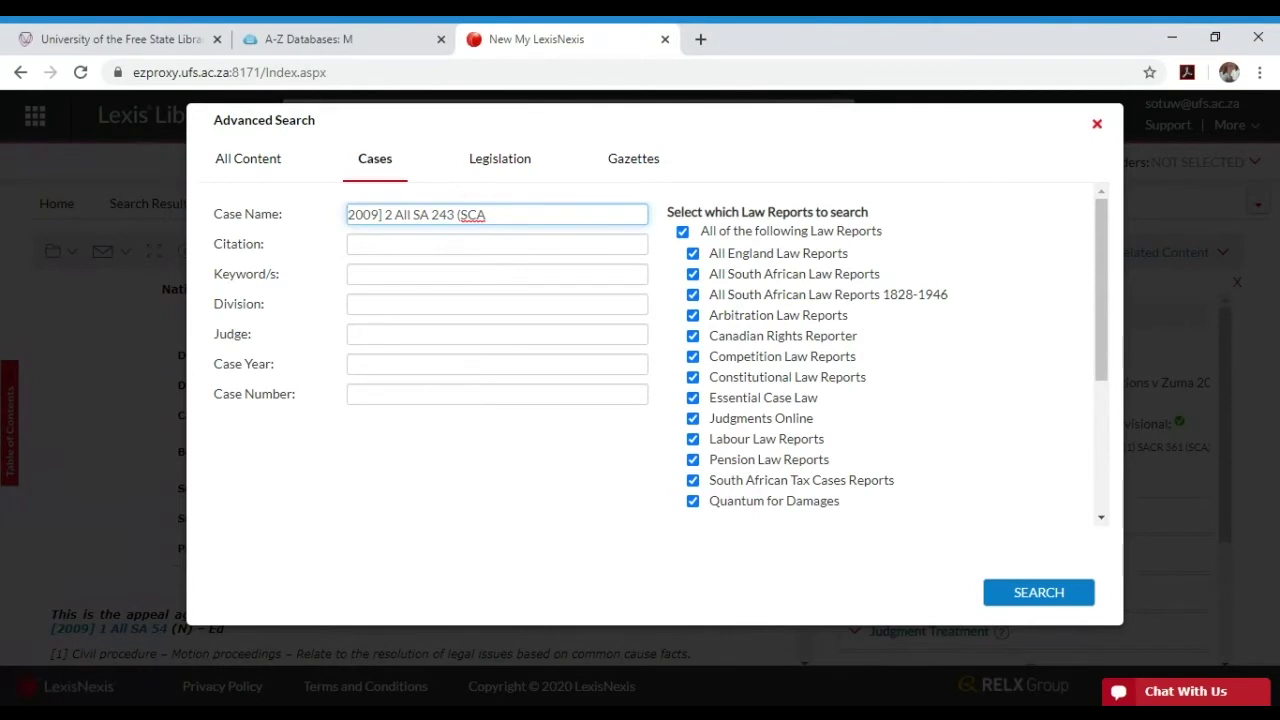
Move the citation [2009] 2 All SA 243 (SCA) from Case Name into Citation and search.
{"action": "key", "text": "End"}
{"action": "key", "text": "shift+Left"}
{"action": "key", "text": "shift+Left"}
{"action": "key", "text": "shift+Left"}
{"action": "key", "text": "shift+Left"}
{"action": "key", "text": "shift+Left"}
{"action": "key", "text": "shift+Left"}
{"action": "key", "text": "shift+Left"}
{"action": "key", "text": "shift+Left"}
{"action": "key", "text": "shift+Left"}
{"action": "key", "text": "shift+Left"}
{"action": "key", "text": "shift+Left"}
{"action": "key", "text": "shift+Left"}
{"action": "key", "text": "shift+Left"}
{"action": "key", "text": "shift+Left"}
{"action": "key", "text": "shift+Left"}
{"action": "key", "text": "shift+Left"}
{"action": "key", "text": "shift+Left"}
{"action": "key", "text": "shift+Left"}
{"action": "key", "text": "shift+Left"}
{"action": "key", "text": "shift+Left"}
{"action": "key", "text": "ctrl+c"}
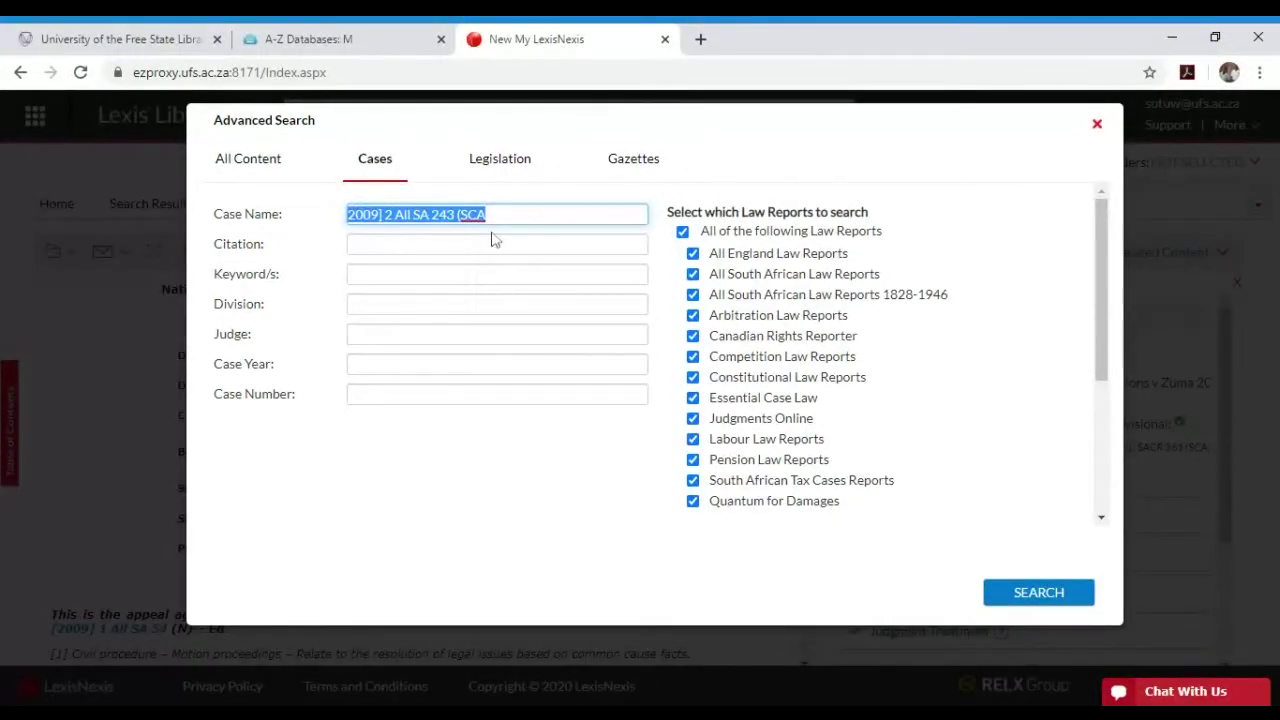
{"action": "key", "text": "BackSpace"}
{"action": "key", "text": "Tab"}
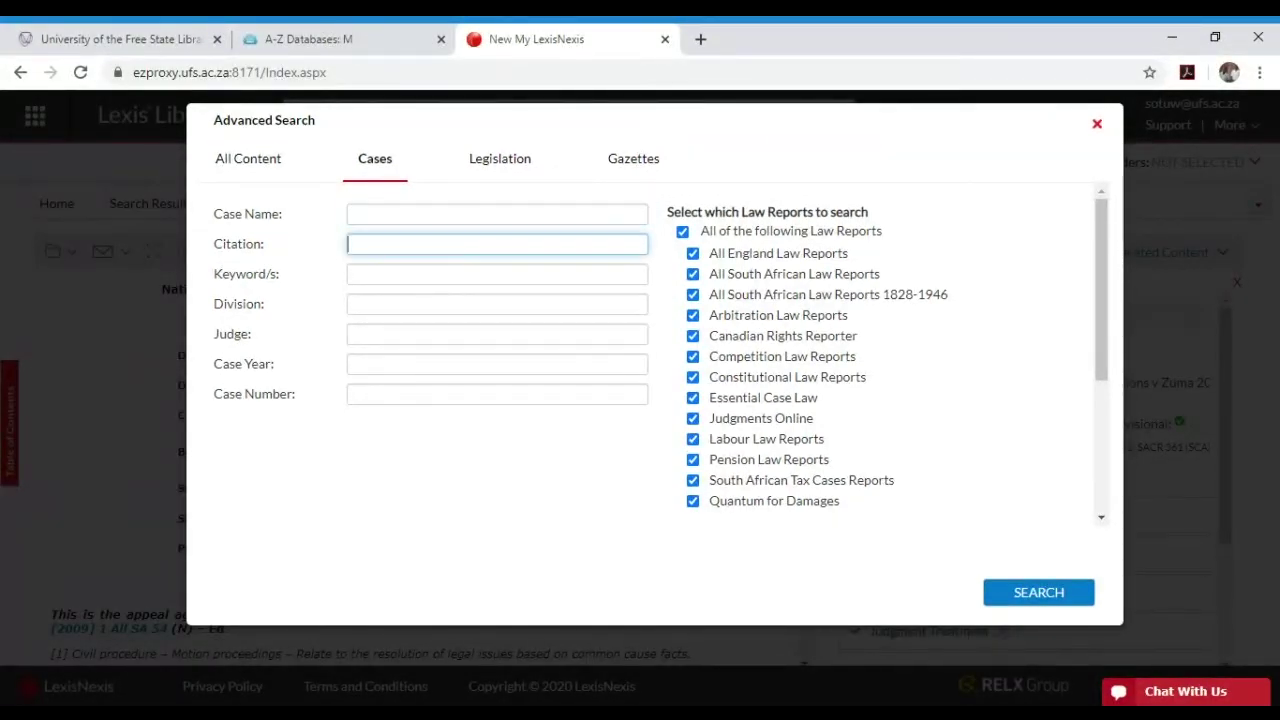
{"action": "key", "text": "ctrl+v"}
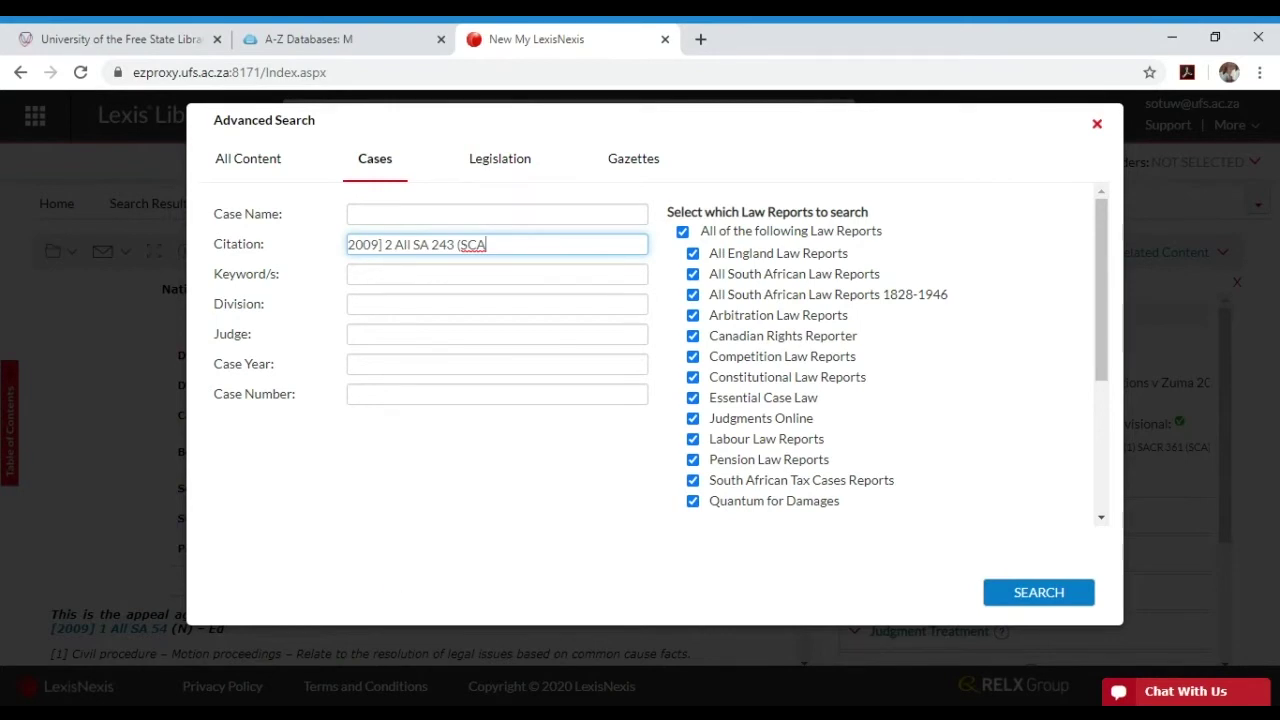
{"action": "left_click", "coordinate": [1050, 596]}
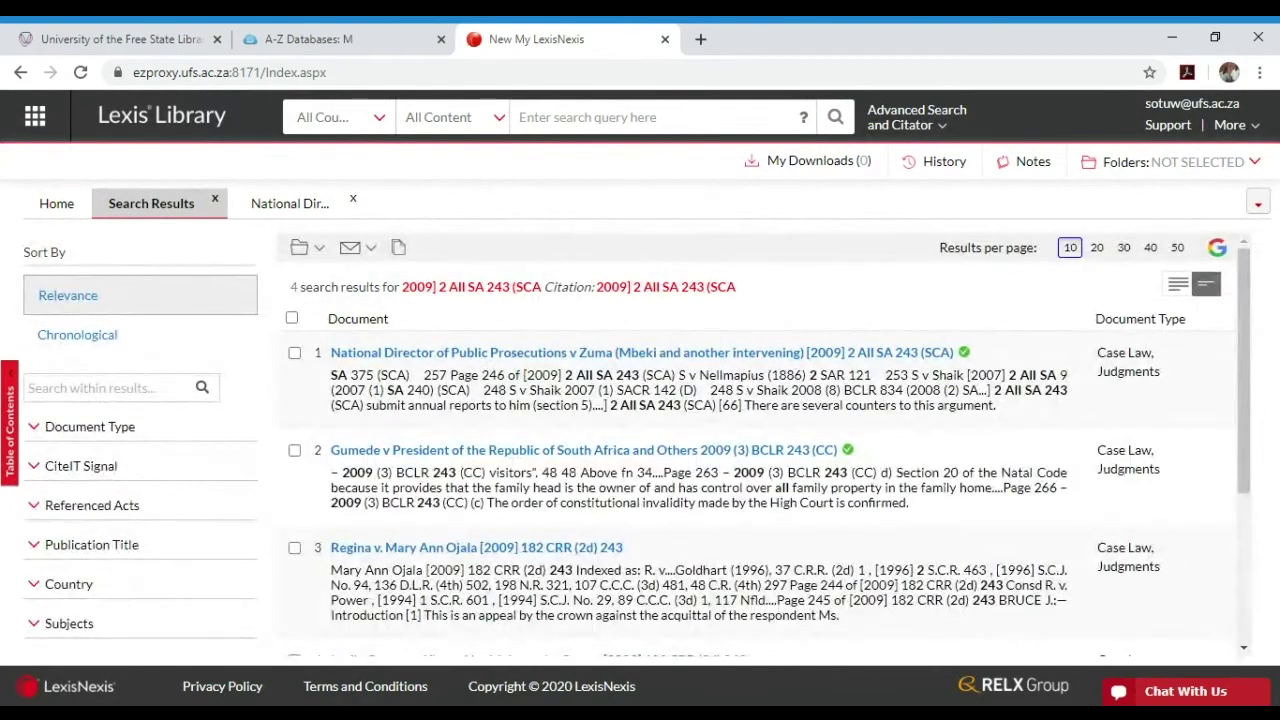
Scroll through the four citation results, from NDPP v Zuma to the Canadian CRR cases.
{"action": "scroll", "coordinate": [660, 440], "scroll_direction": "down", "scroll_amount": 3}
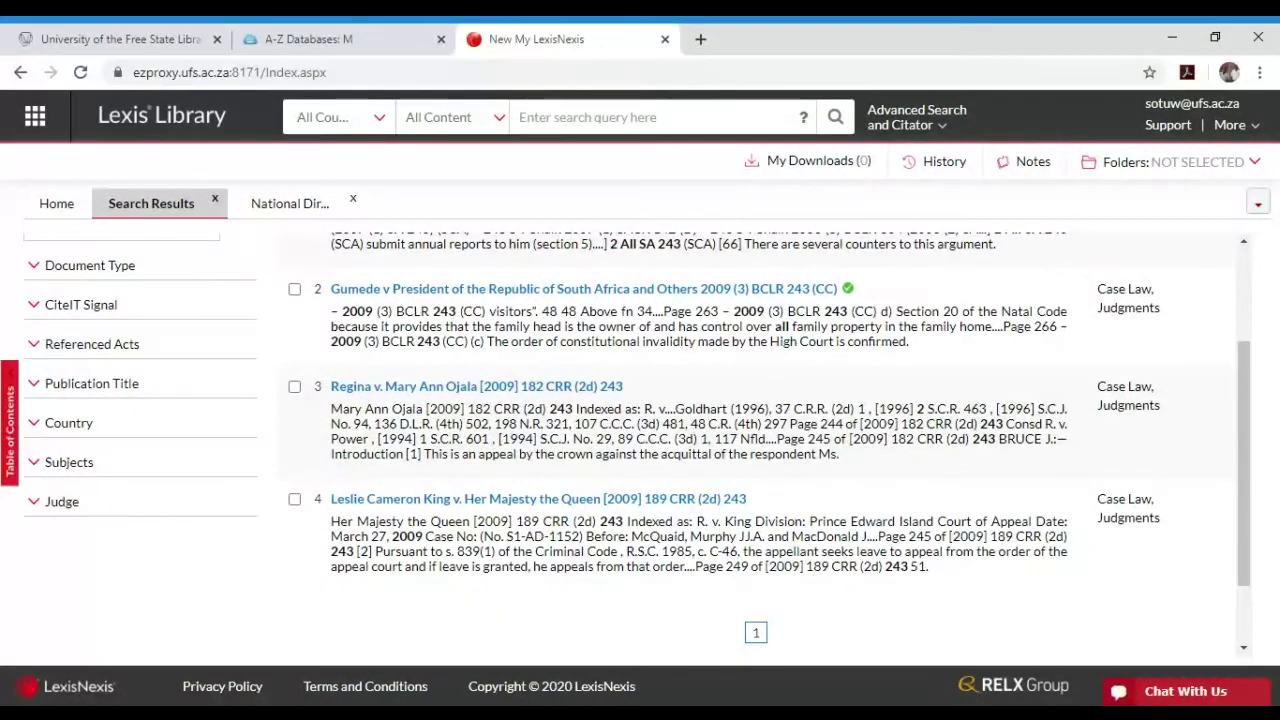
{"action": "scroll", "coordinate": [640, 420], "scroll_direction": "up", "scroll_amount": 1}
{"action": "scroll", "coordinate": [640, 420], "scroll_direction": "up", "scroll_amount": 1}
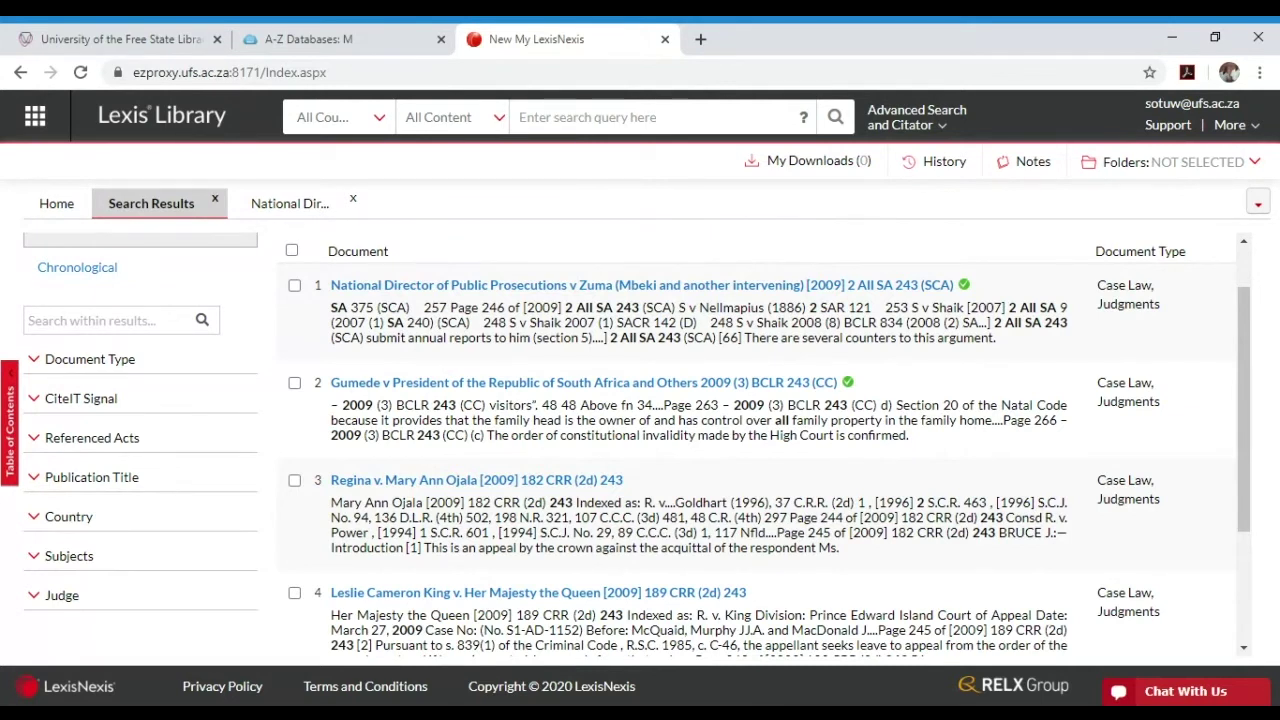
In Advanced Search, clear the Citation field and search cases by keyword 'sexual harassment'.
{"action": "left_click", "coordinate": [908, 122]}
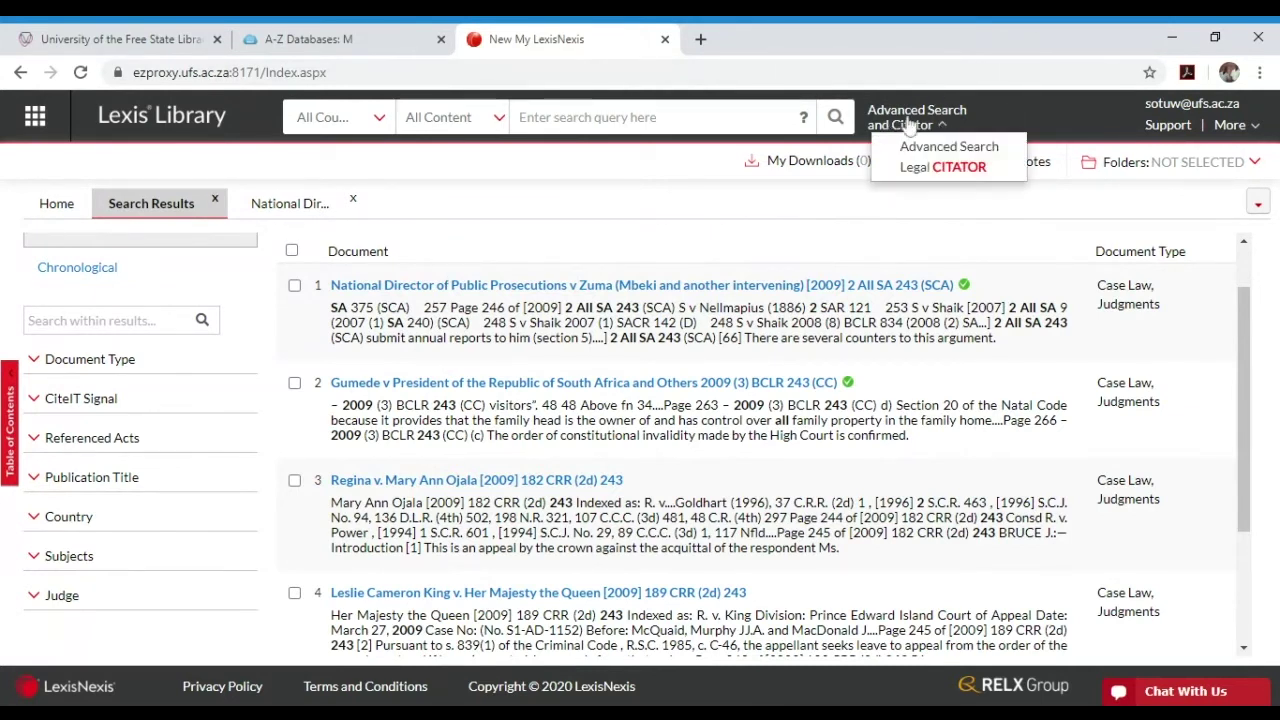
{"action": "left_click", "coordinate": [911, 147]}
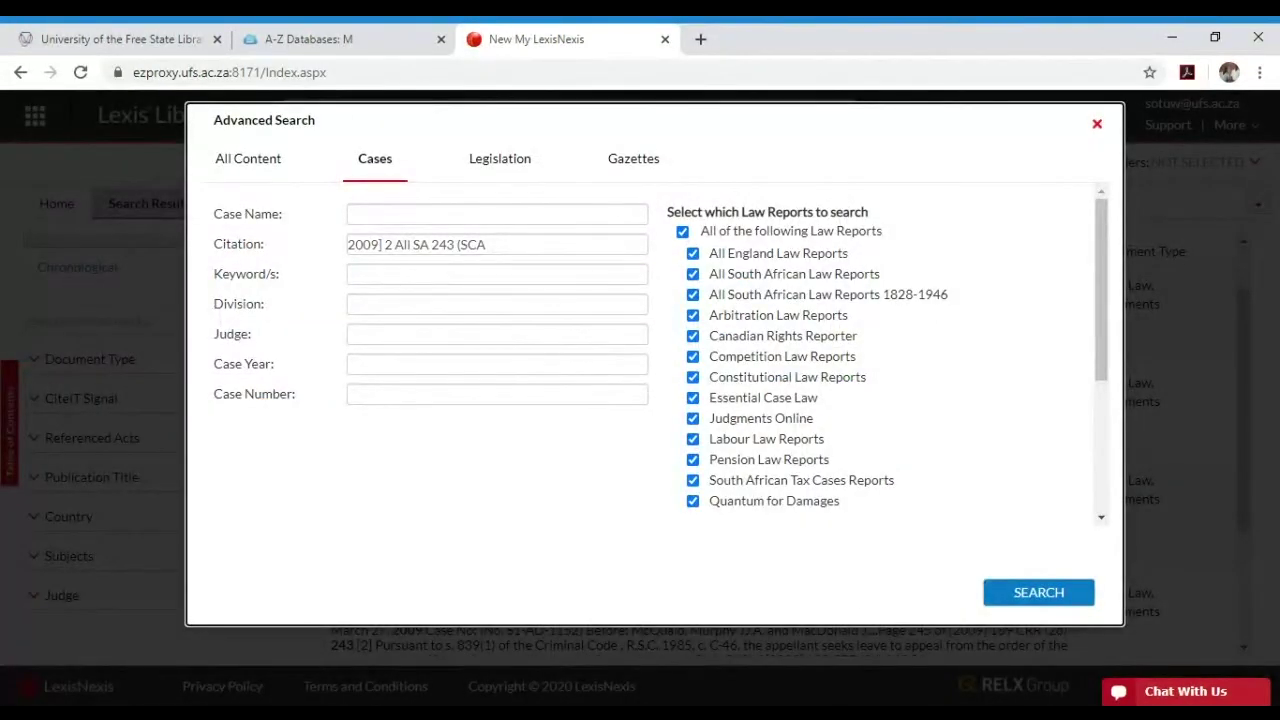
{"action": "left_click_drag", "start_coordinate": [486, 244], "coordinate": [330, 265]}
{"action": "key", "text": "BackSpace"}
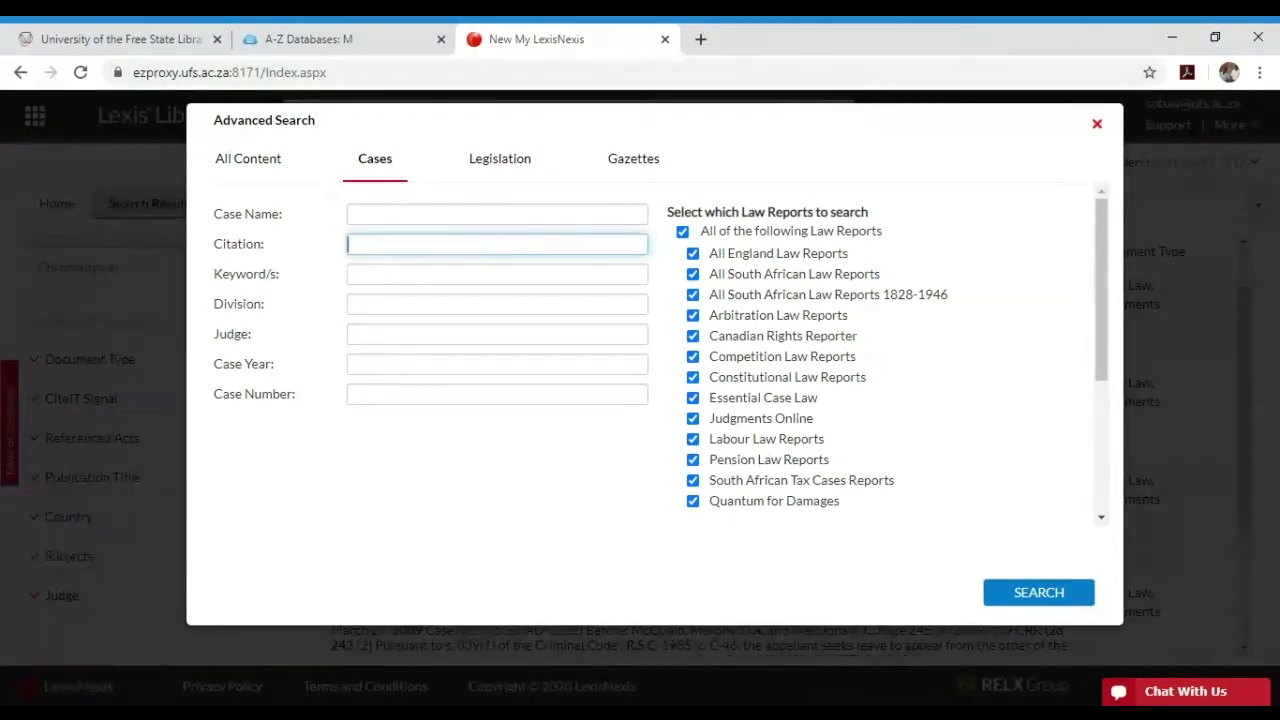
{"action": "left_click", "coordinate": [497, 274]}
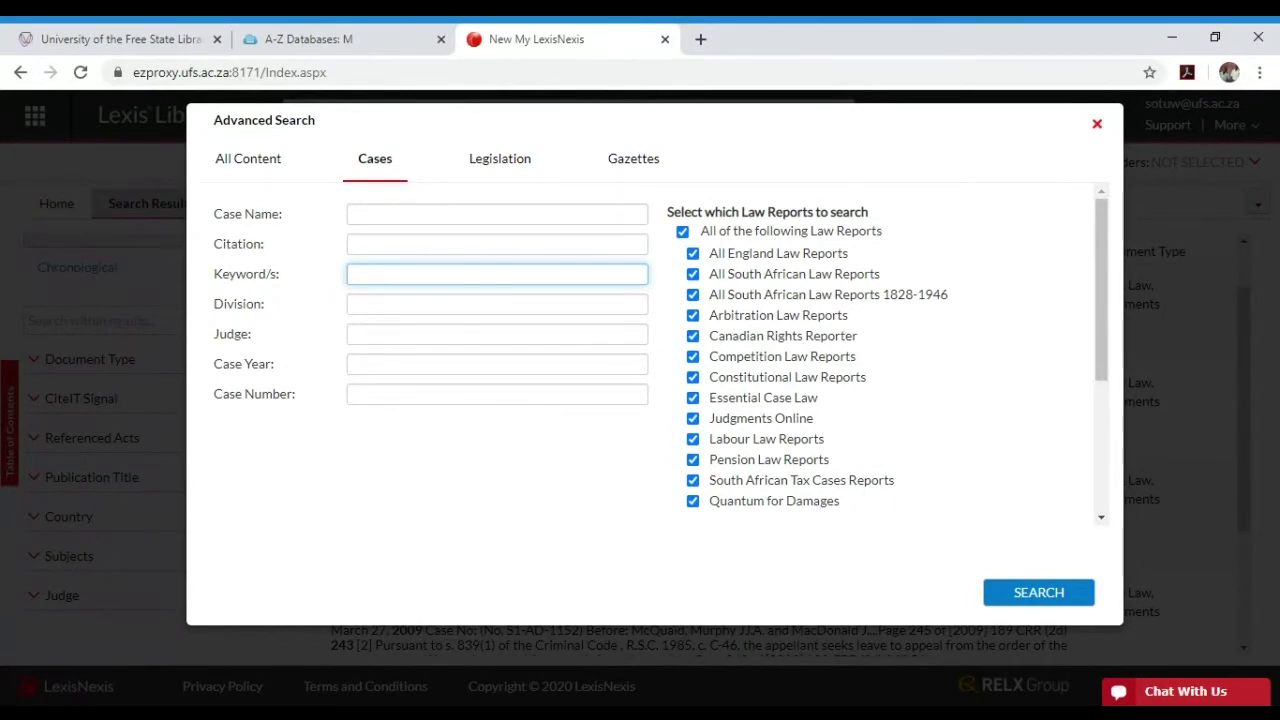
{"action": "type", "text": "sexual harassment"}
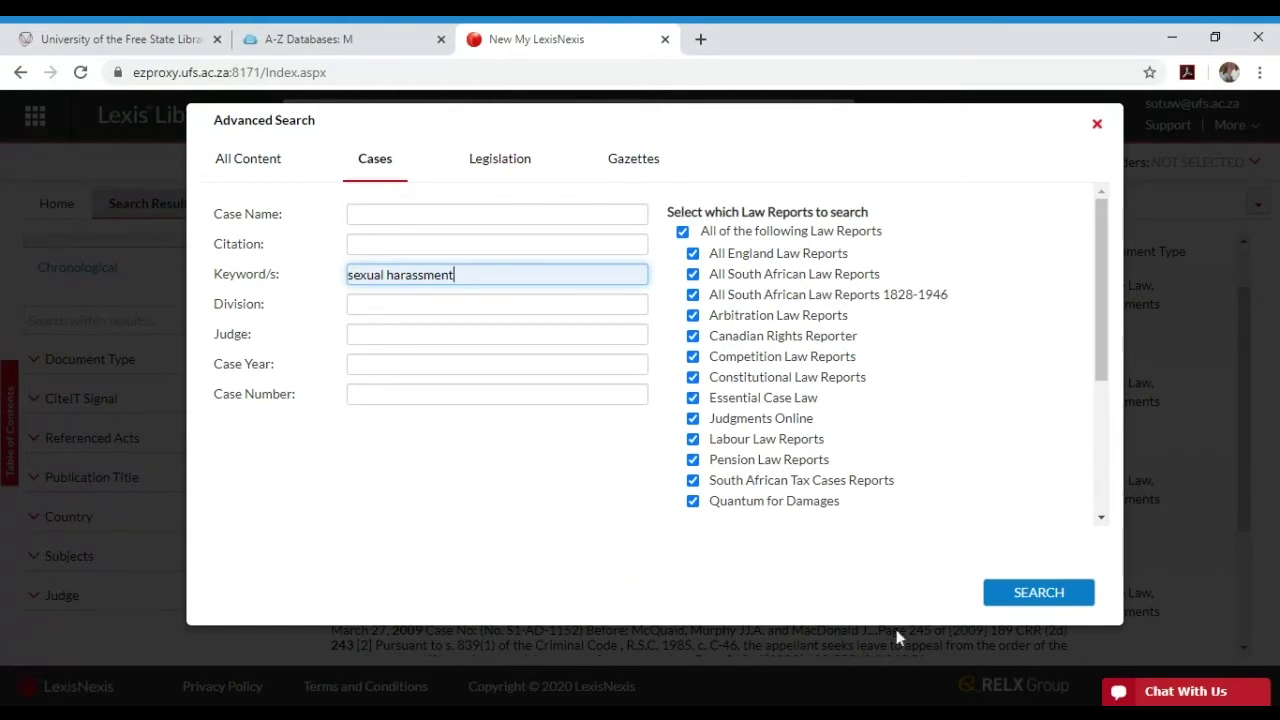
{"action": "left_click", "coordinate": [1020, 598]}
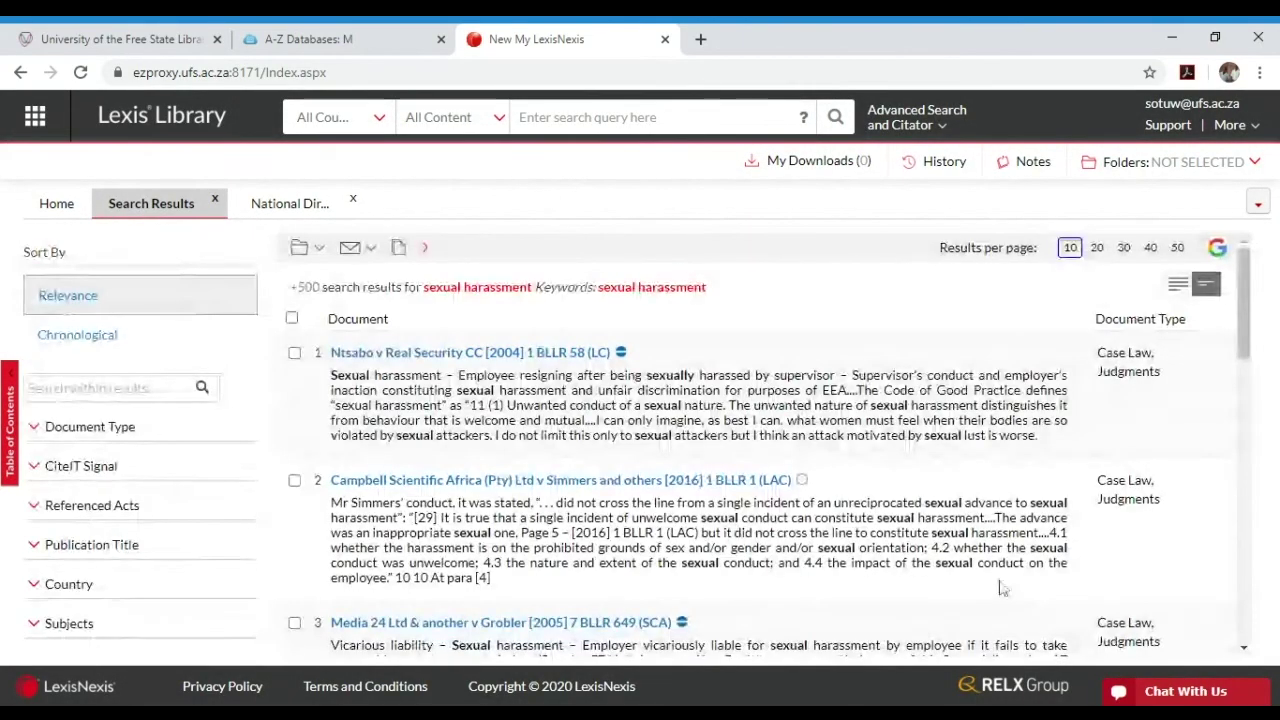
Scroll briefly through the 500+ results headed by Ntsabo, Campbell Scientific and Media 24.
{"action": "scroll", "coordinate": [640, 450], "scroll_direction": "down", "scroll_amount": 1}
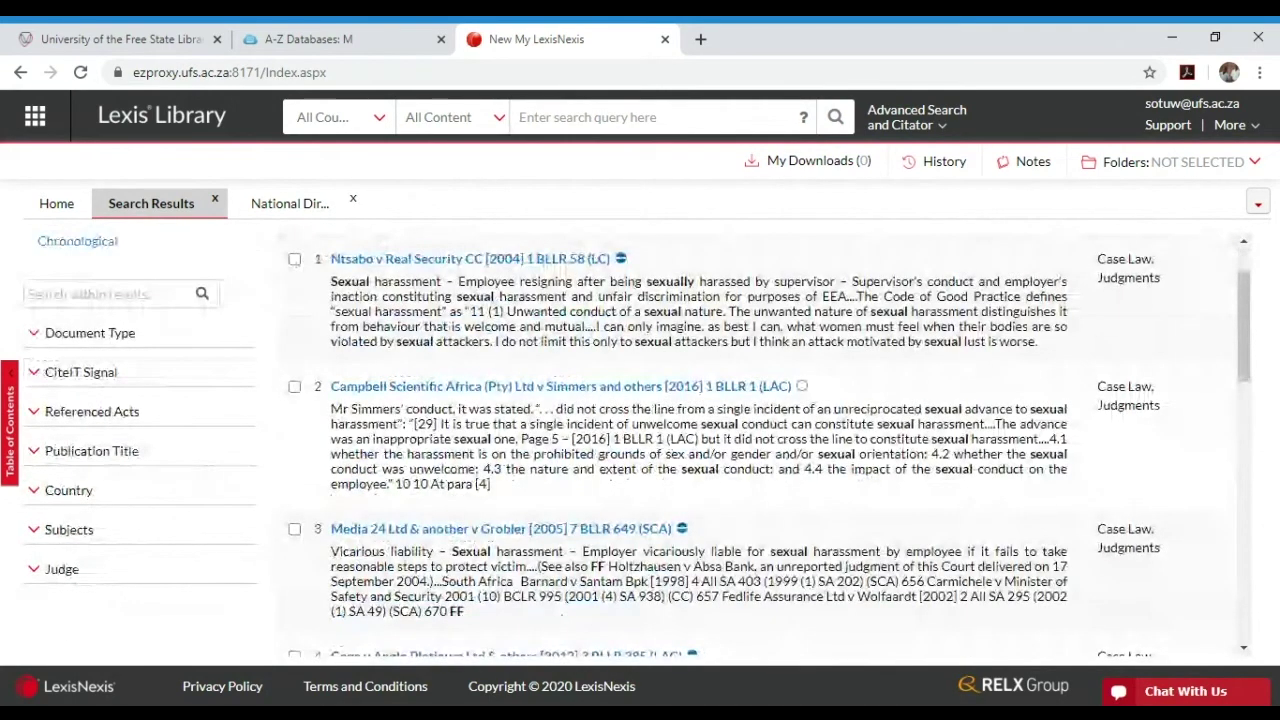
{"action": "scroll", "coordinate": [640, 450], "scroll_direction": "up", "scroll_amount": 1}
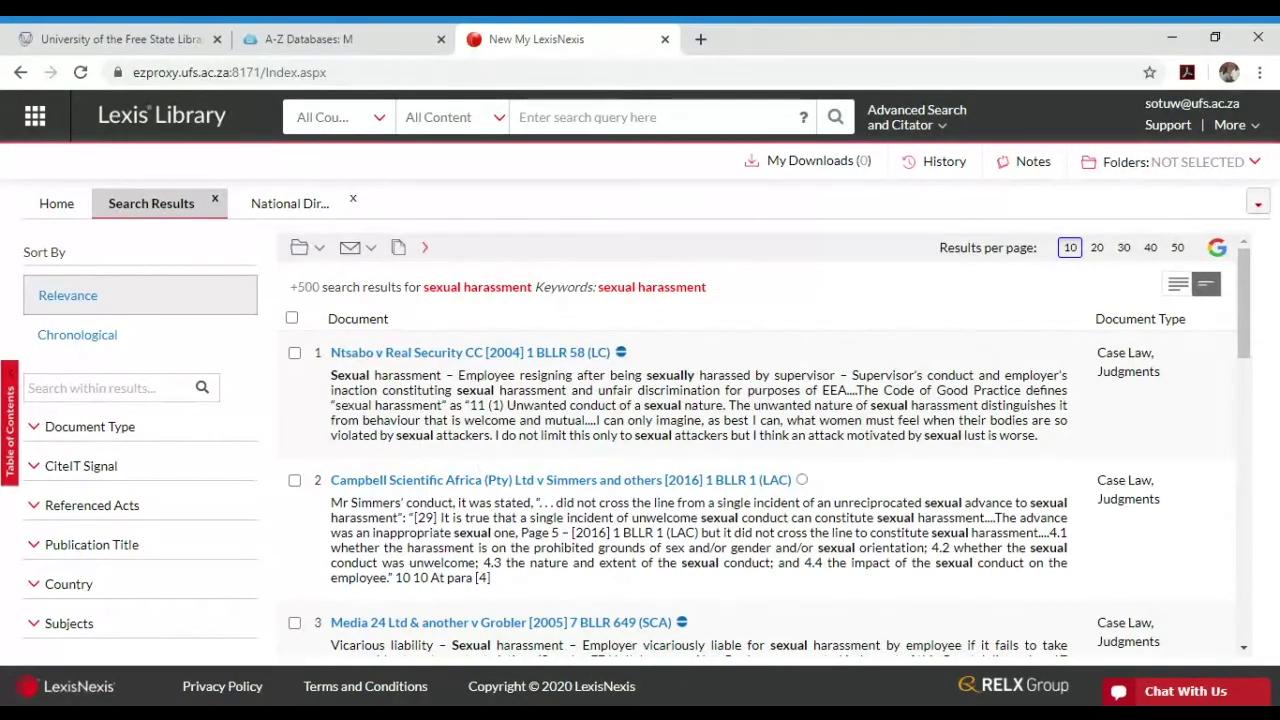
Tick Ntsabo, Campbell Scientific and Media 24 v Grobler, then bring up the Email form.
{"action": "left_click", "coordinate": [294, 352]}
{"action": "left_click", "coordinate": [294, 481]}
{"action": "left_click", "coordinate": [295, 623]}
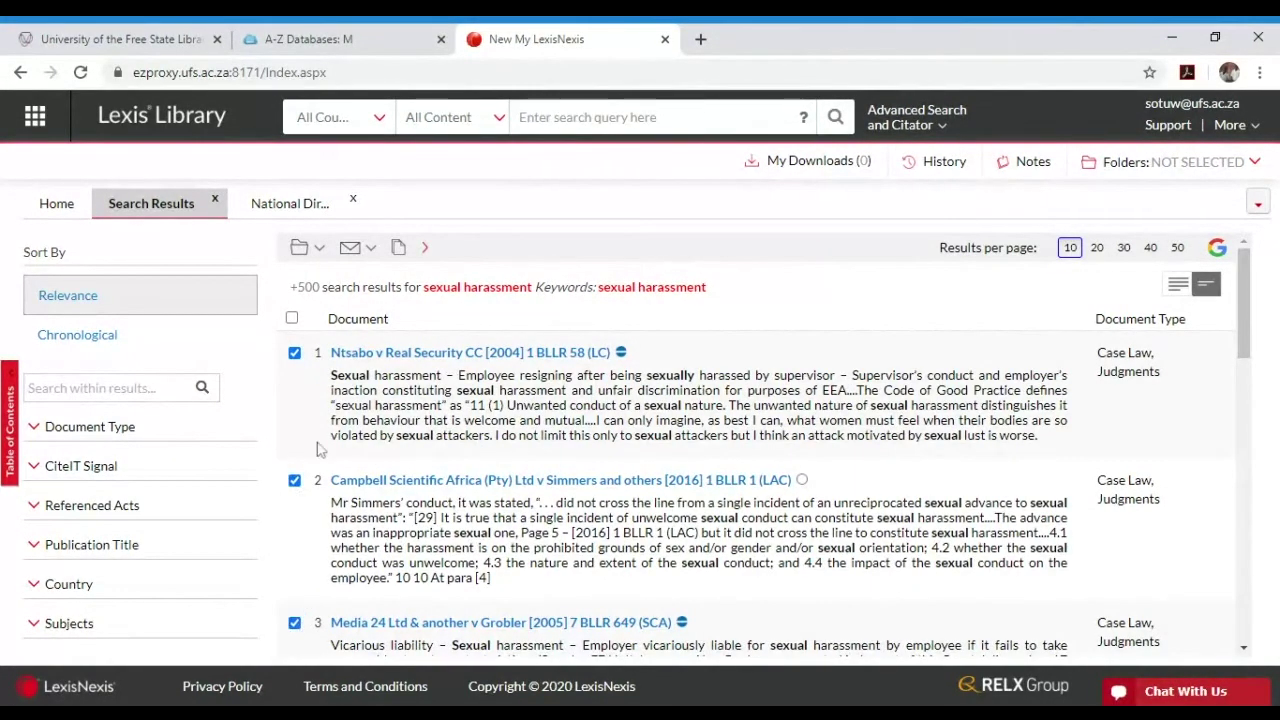
{"action": "left_click", "coordinate": [368, 252]}
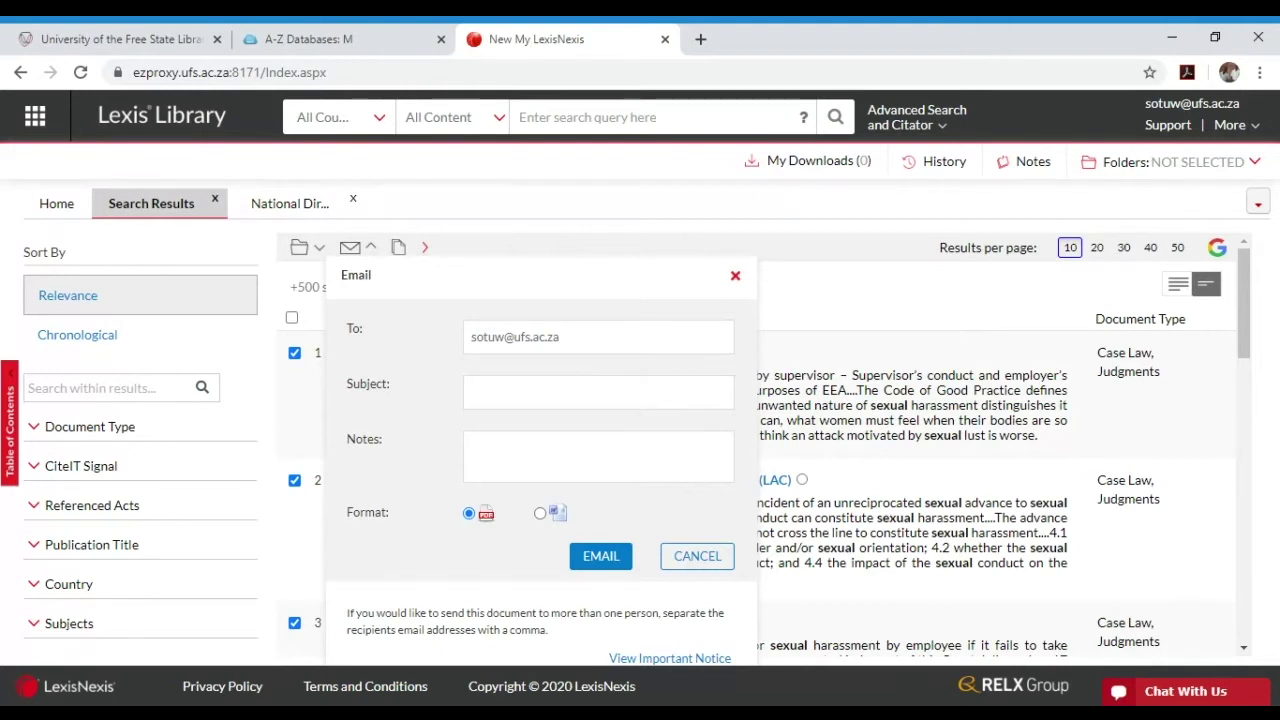
Cancel the Email dialog without sending, leaving the three cases ticked.
{"action": "left_click", "coordinate": [695, 558]}
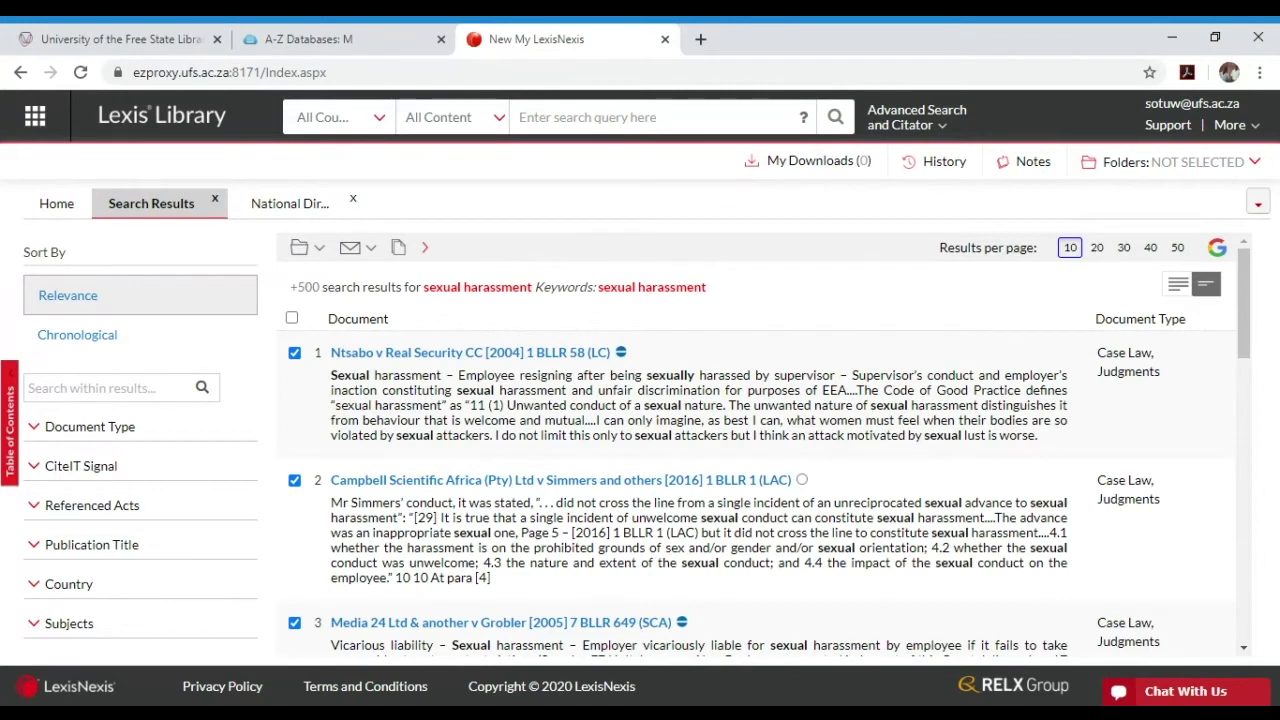
Reopen Advanced Search on the Legislation tab, with all national and provincial areas selected.
{"action": "left_click", "coordinate": [893, 120]}
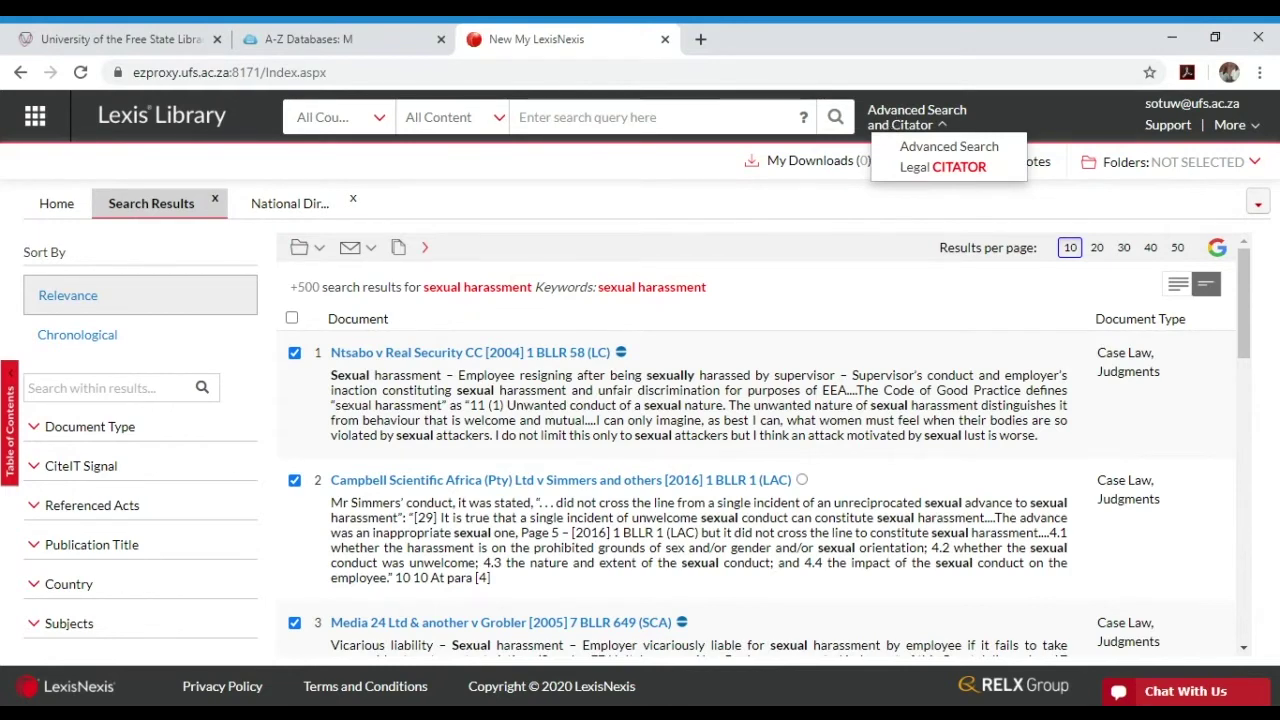
{"action": "left_click", "coordinate": [916, 149]}
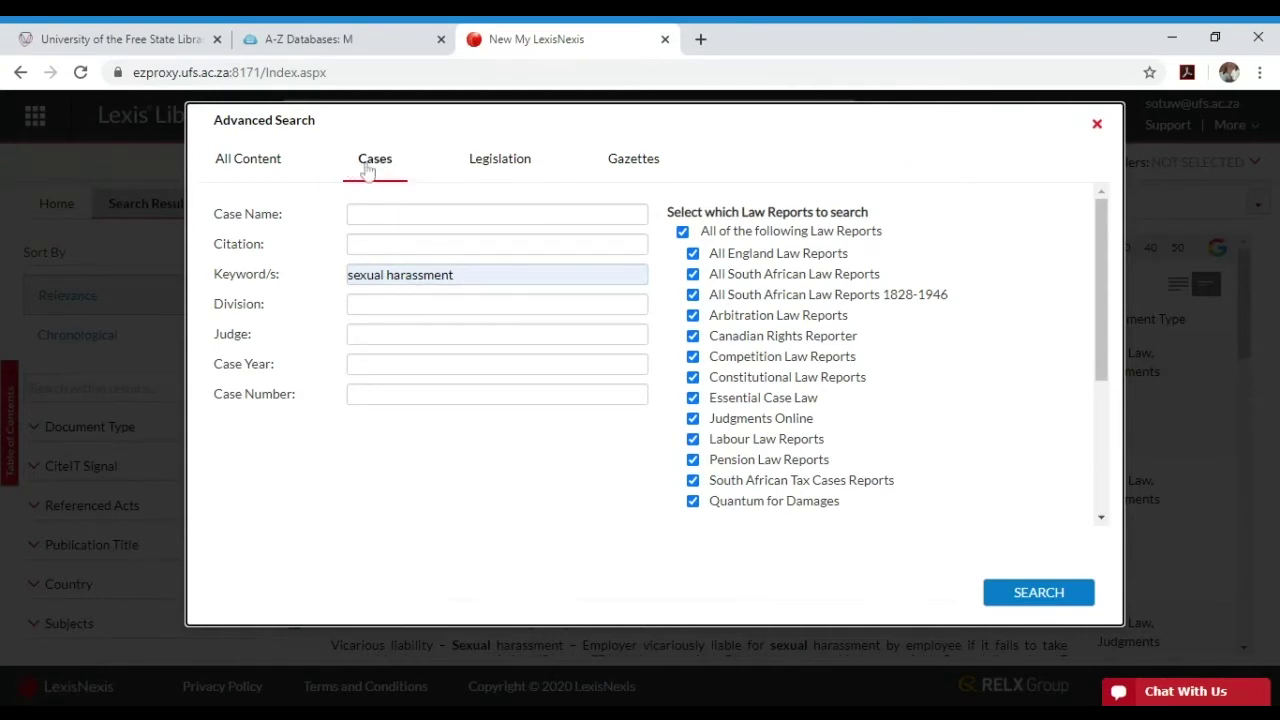
{"action": "left_click", "coordinate": [491, 174]}
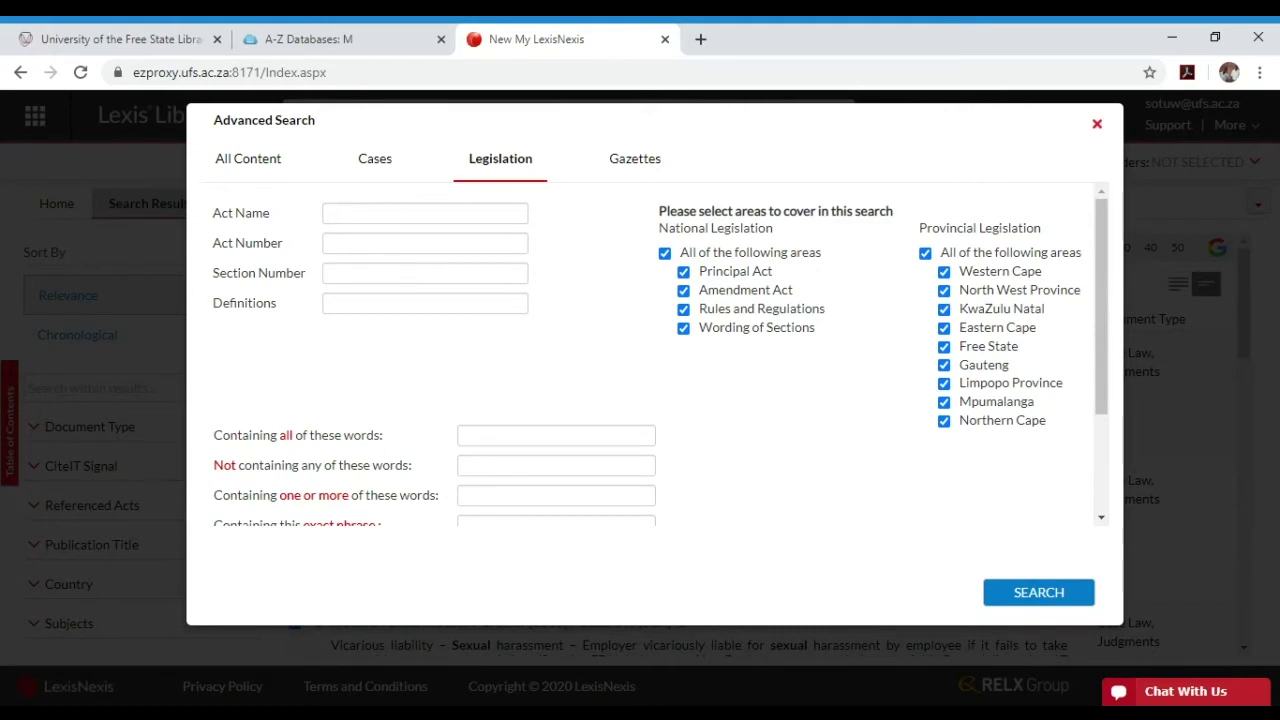
Run a Legislation search for Act Number '51 1977'.
{"action": "left_click", "coordinate": [324, 213]}
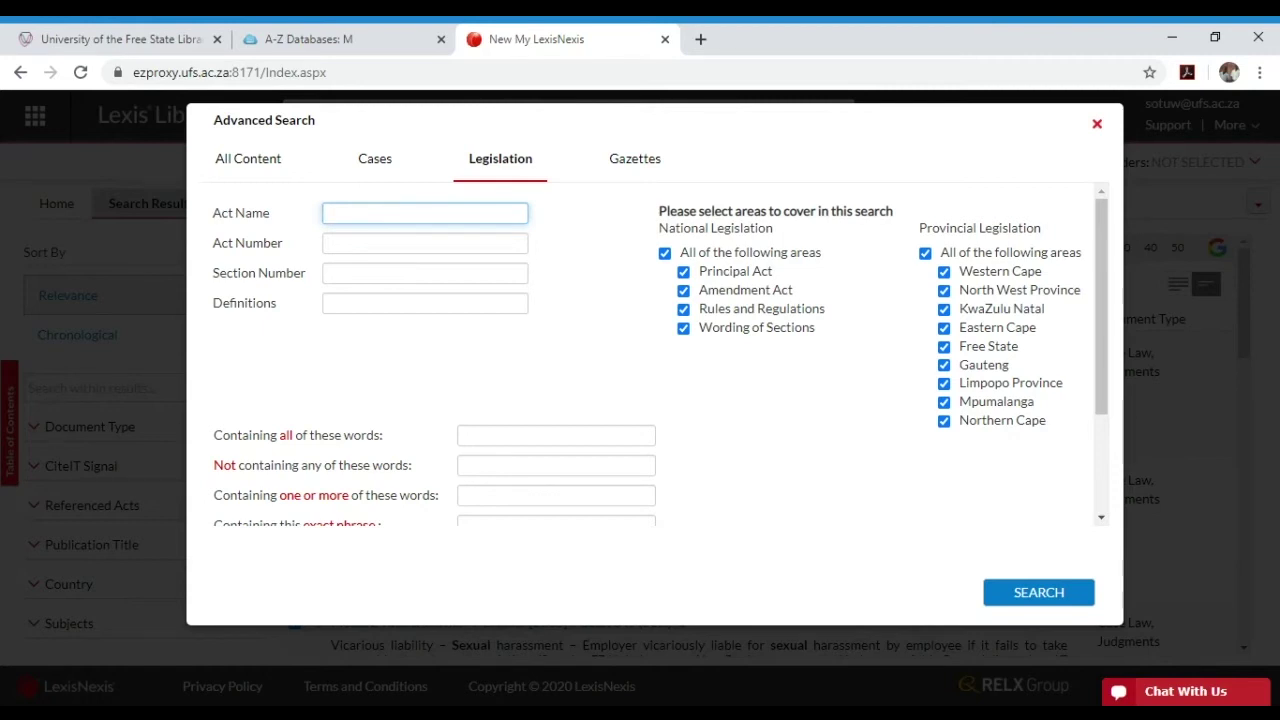
{"action": "left_click", "coordinate": [324, 243]}
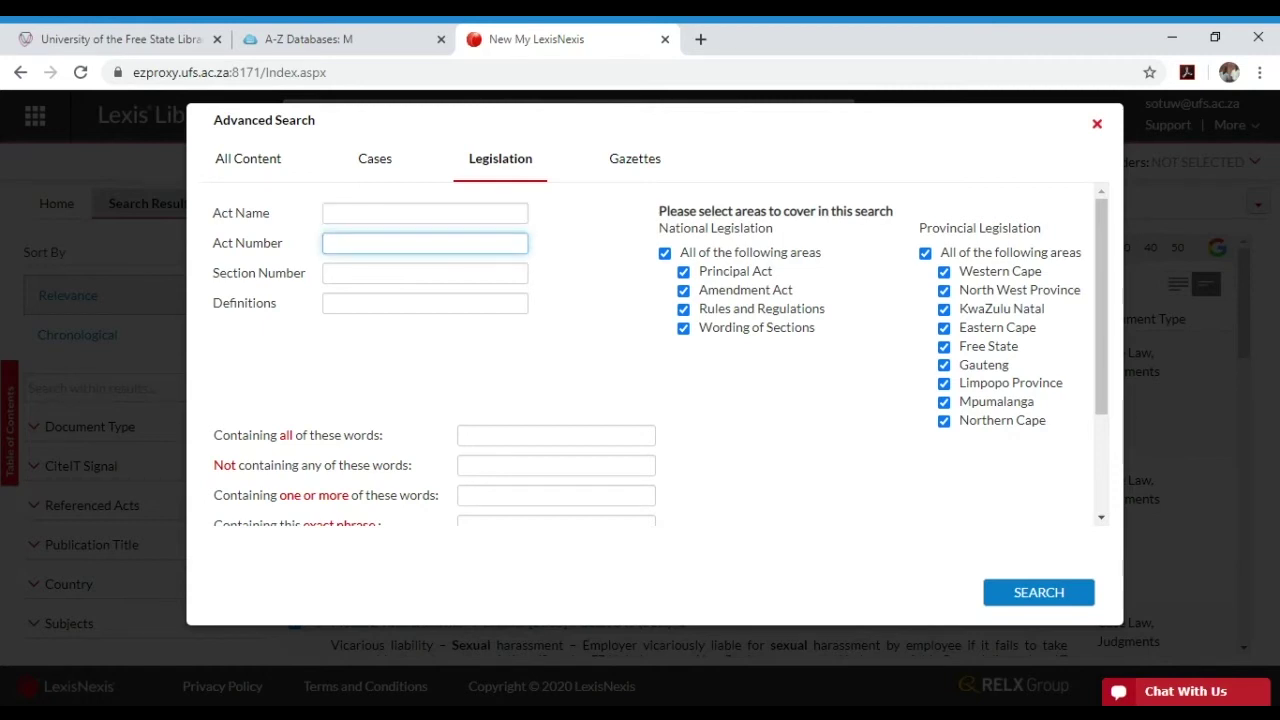
{"action": "type", "text": "51 1977"}
{"action": "left_click", "coordinate": [424, 273]}
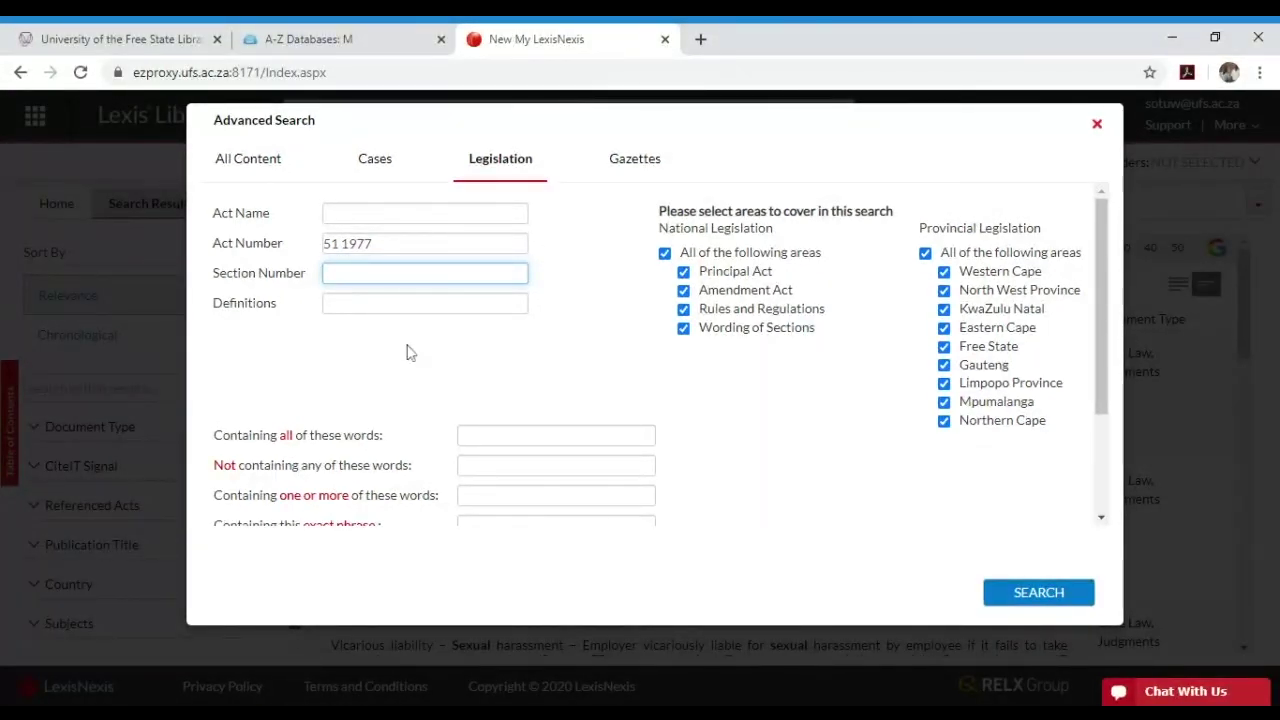
{"action": "left_click", "coordinate": [1018, 596]}
{"action": "left_click", "coordinate": [1018, 594]}
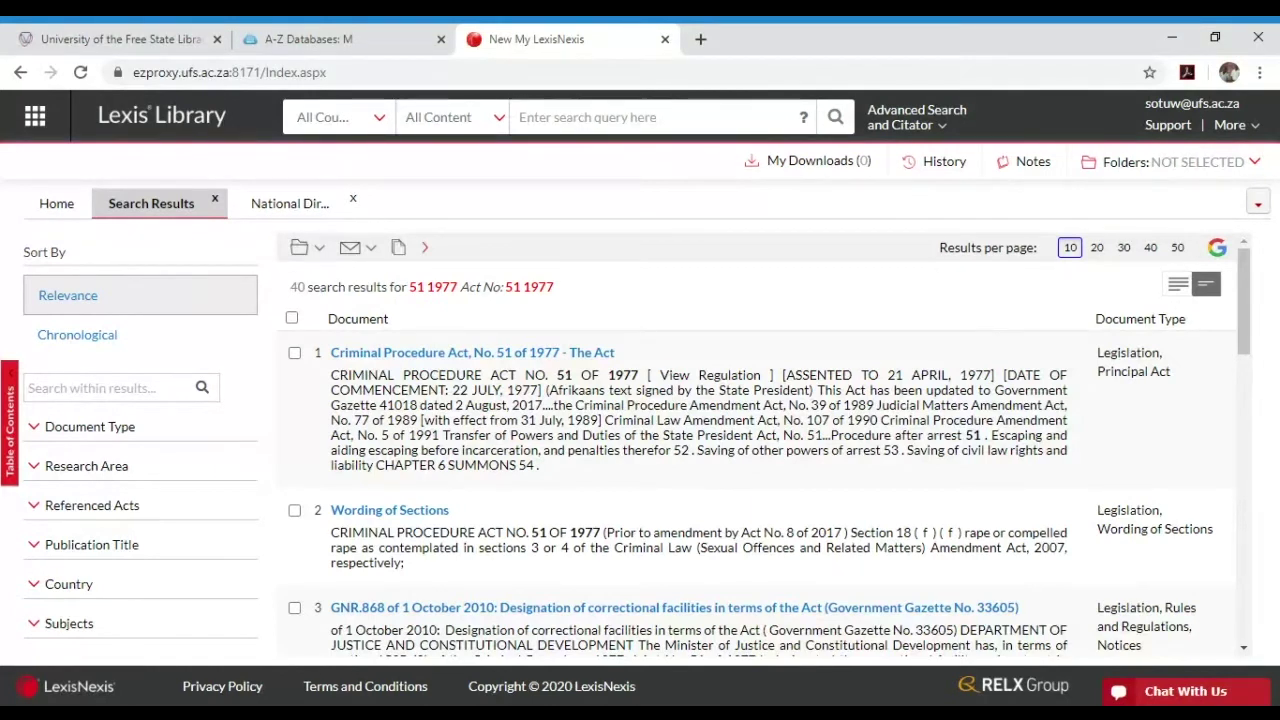
Open the Criminal Procedure Act result past the clients alert and select its 'as amended by' heading.
{"action": "left_click", "coordinate": [434, 356]}
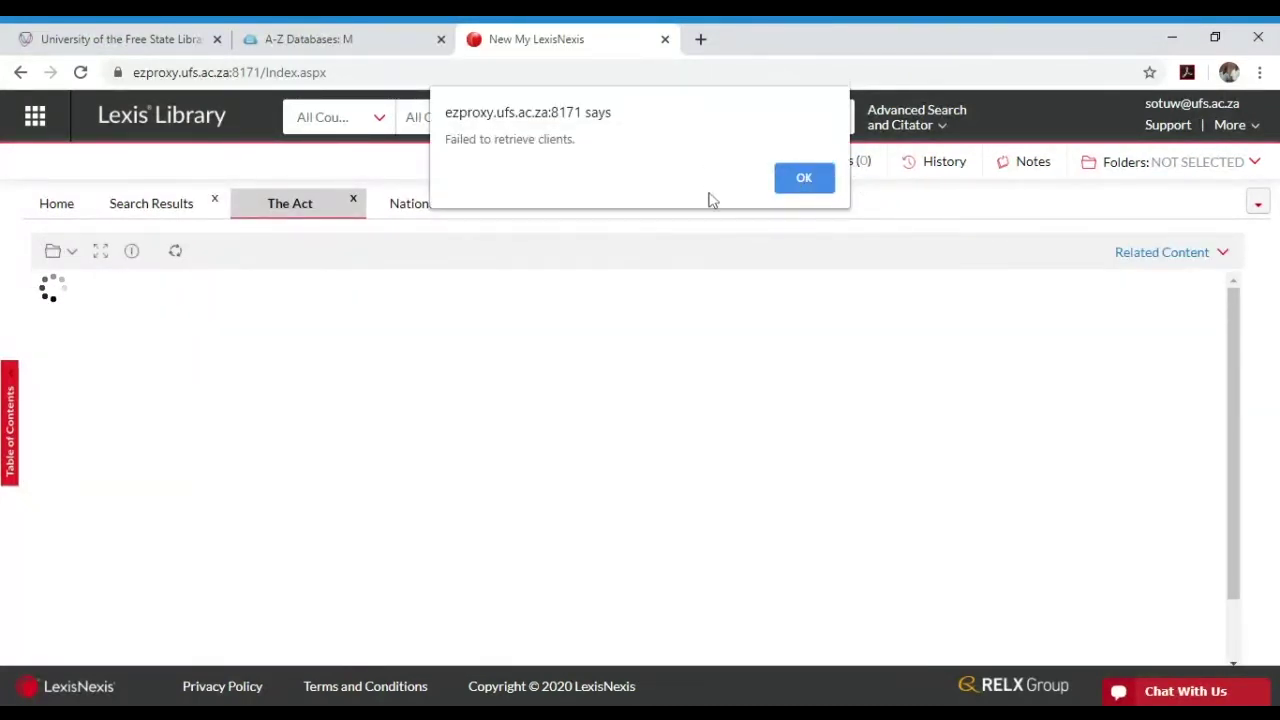
{"action": "left_click", "coordinate": [802, 182]}
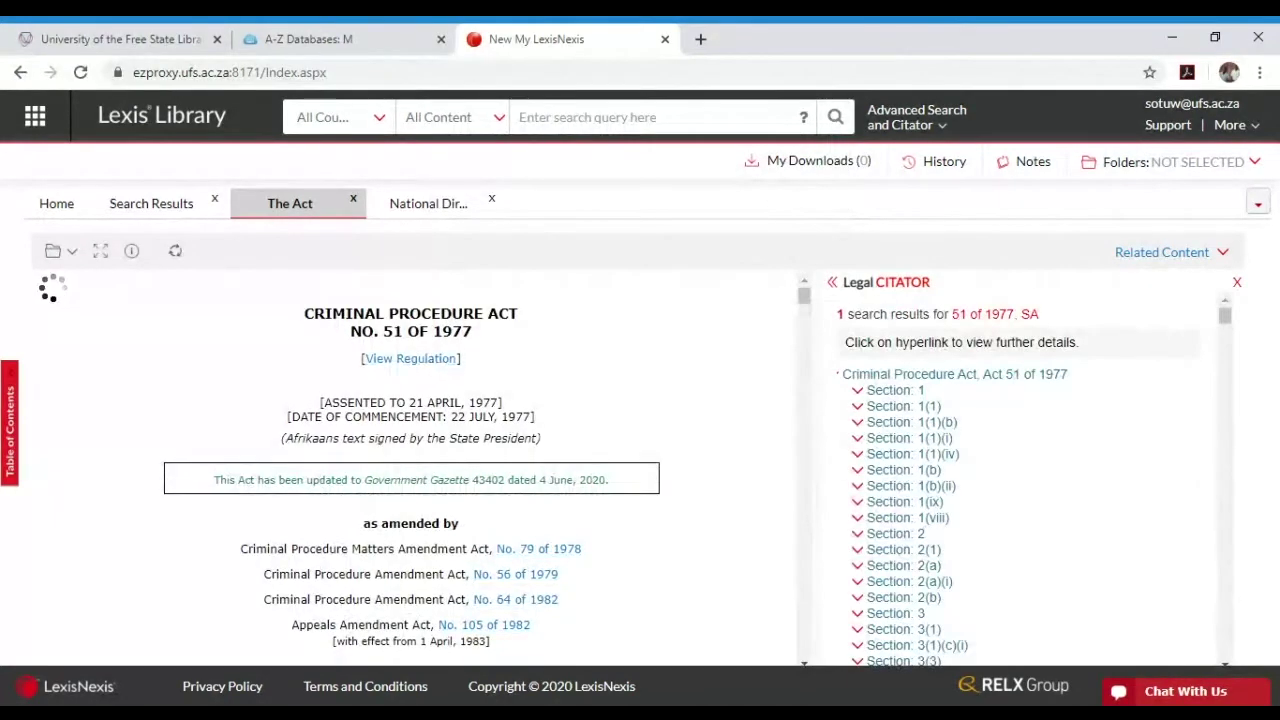
{"action": "scroll", "coordinate": [537, 437], "scroll_direction": "down", "scroll_amount": 10}
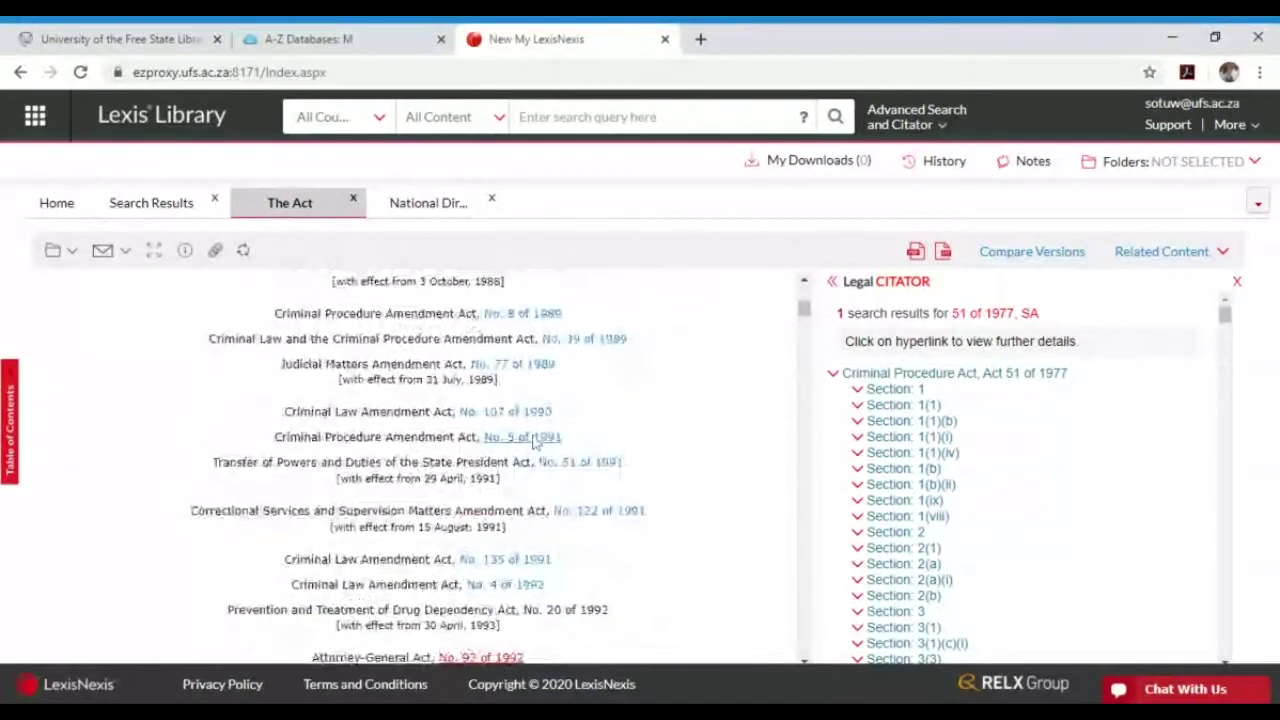
{"action": "scroll", "coordinate": [627, 487], "scroll_direction": "up", "scroll_amount": 3}
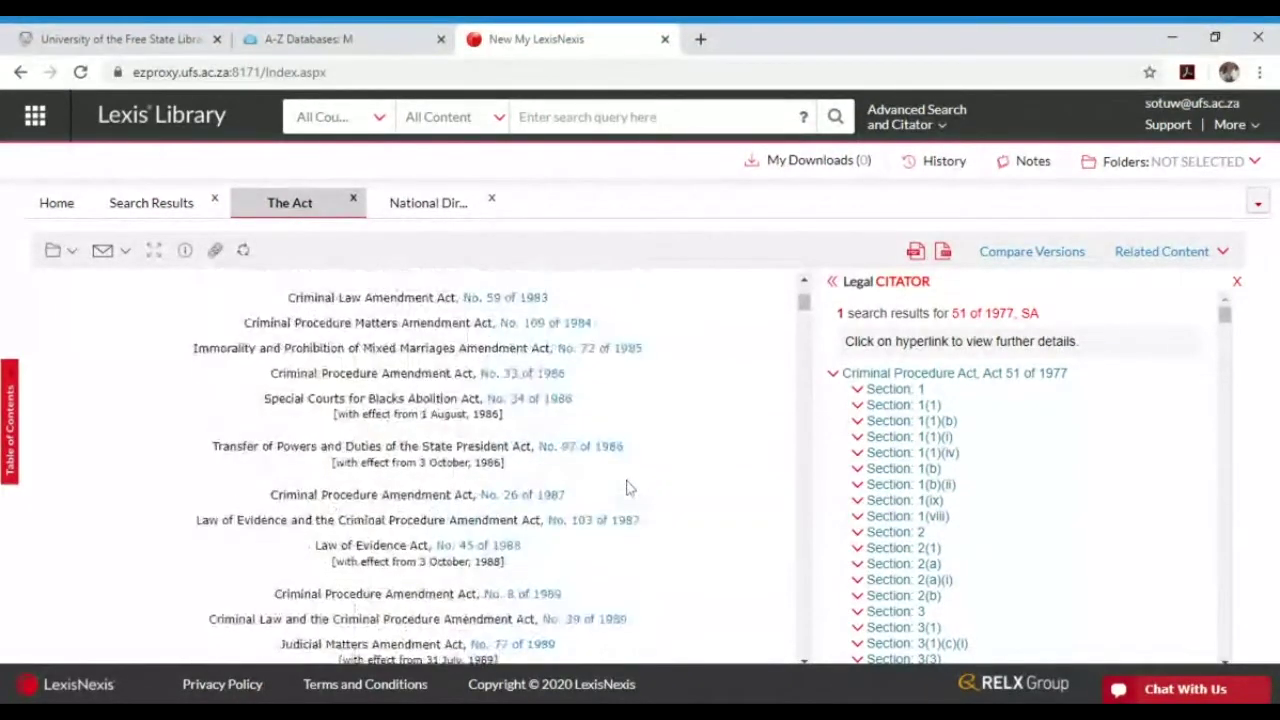
{"action": "scroll", "coordinate": [627, 487], "scroll_direction": "up", "scroll_amount": 3}
{"action": "scroll", "coordinate": [627, 487], "scroll_direction": "up", "scroll_amount": 1}
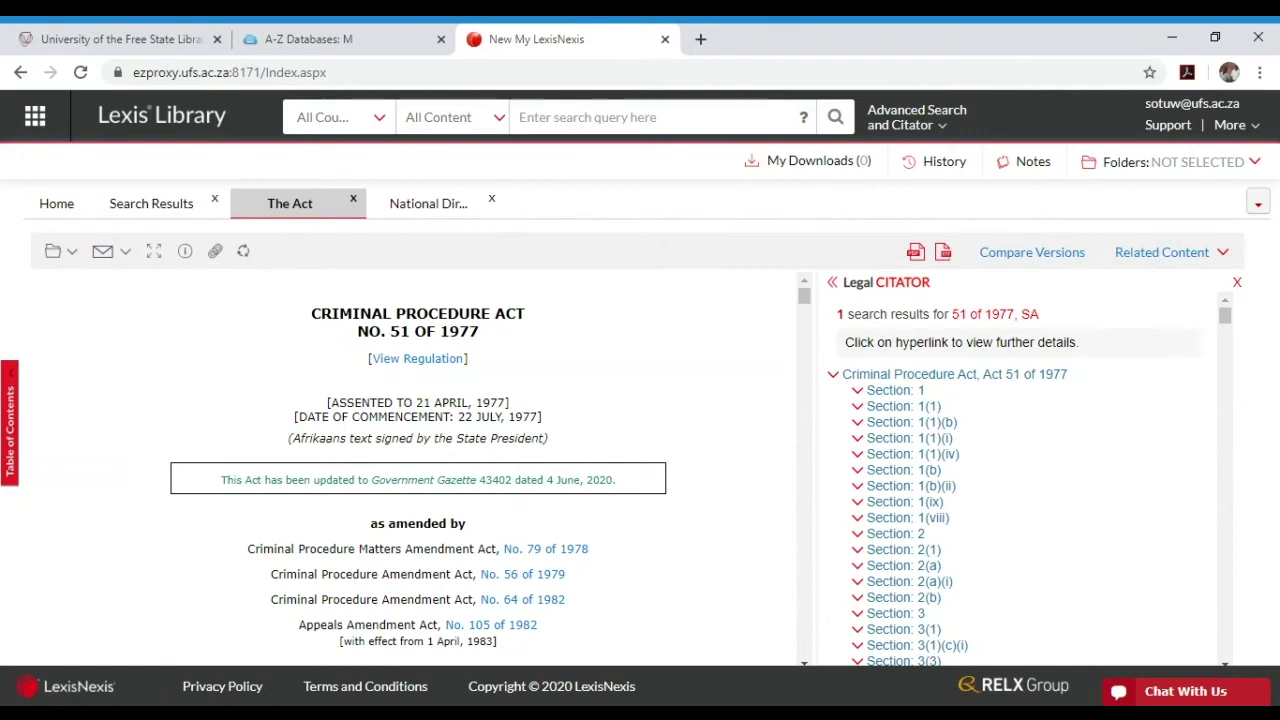
{"action": "scroll", "coordinate": [378, 455], "scroll_direction": "down", "scroll_amount": 1}
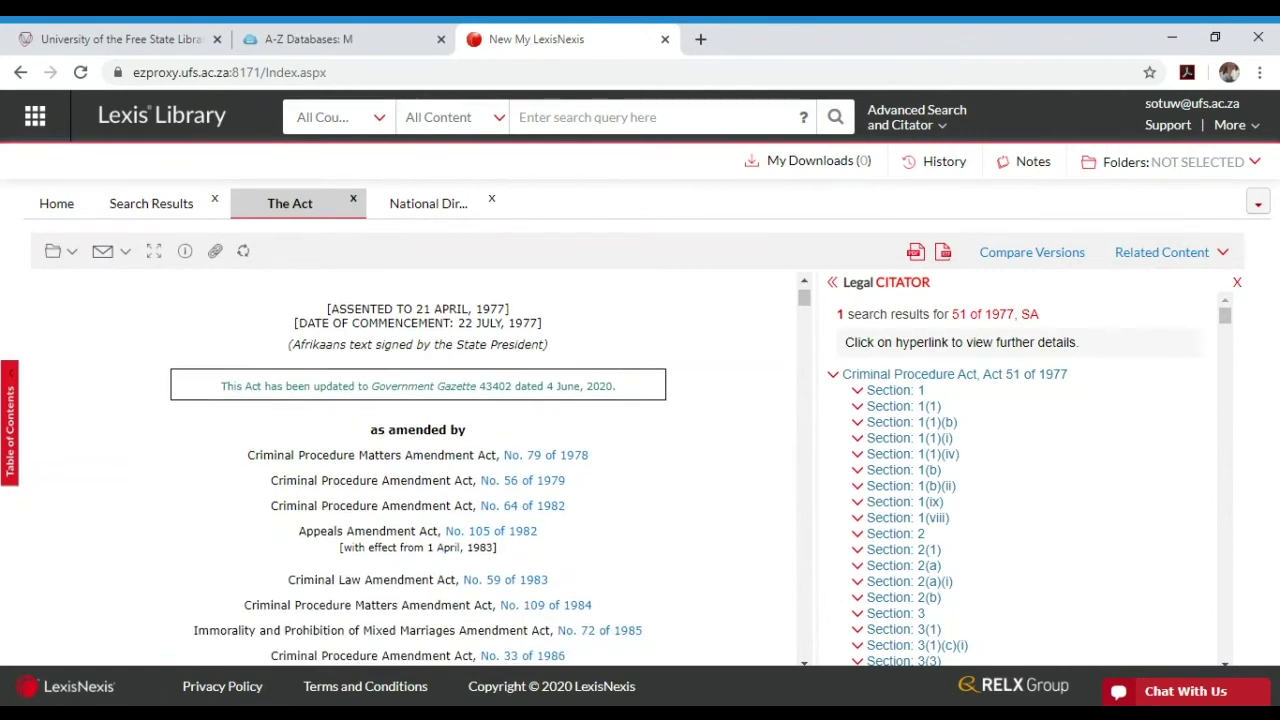
{"action": "left_click_drag", "start_coordinate": [369, 430], "coordinate": [493, 456]}
Search the selected text, then reopen the Criminal Procedure Act result past the clients alert.
{"action": "left_click", "coordinate": [680, 437]}
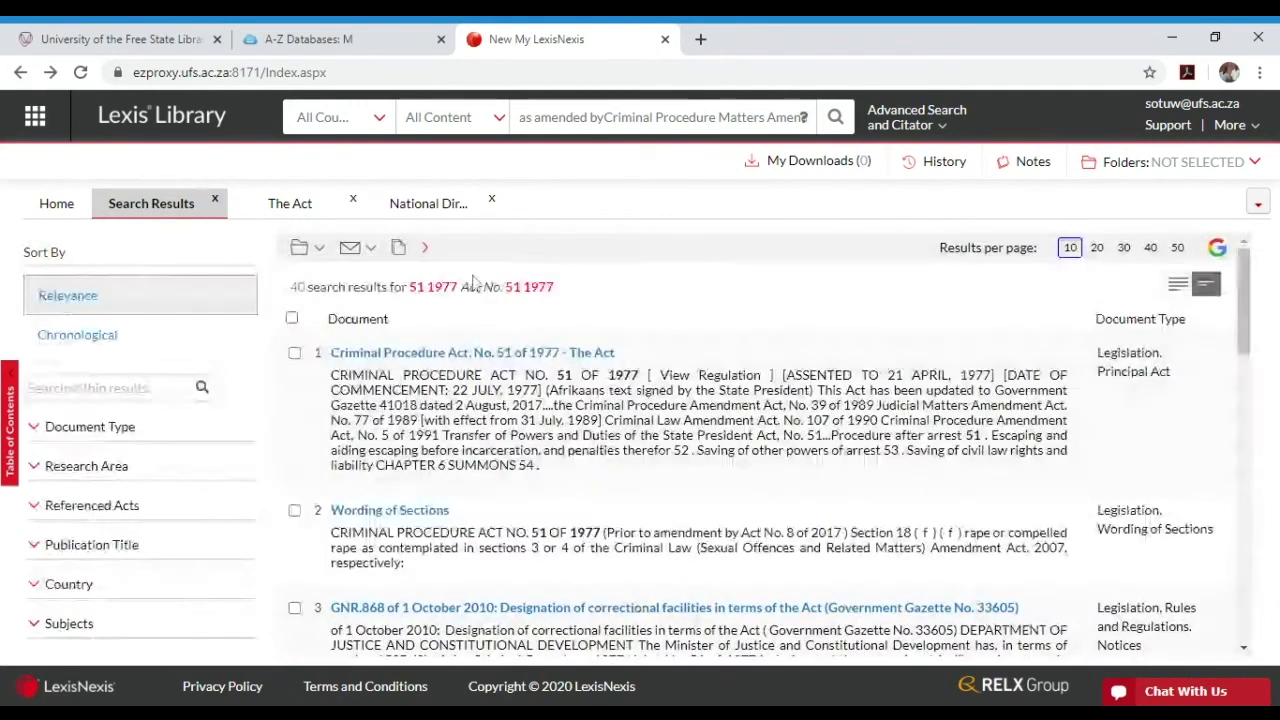
{"action": "left_click", "coordinate": [425, 360]}
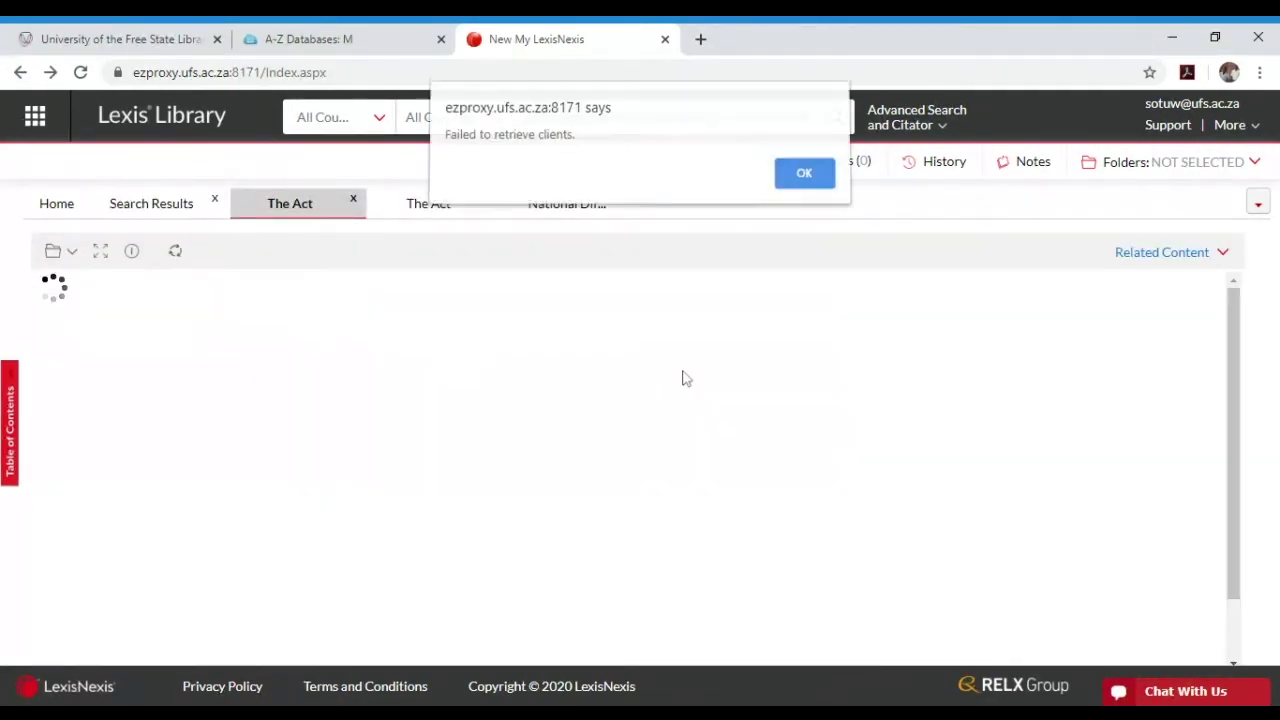
{"action": "left_click", "coordinate": [784, 183]}
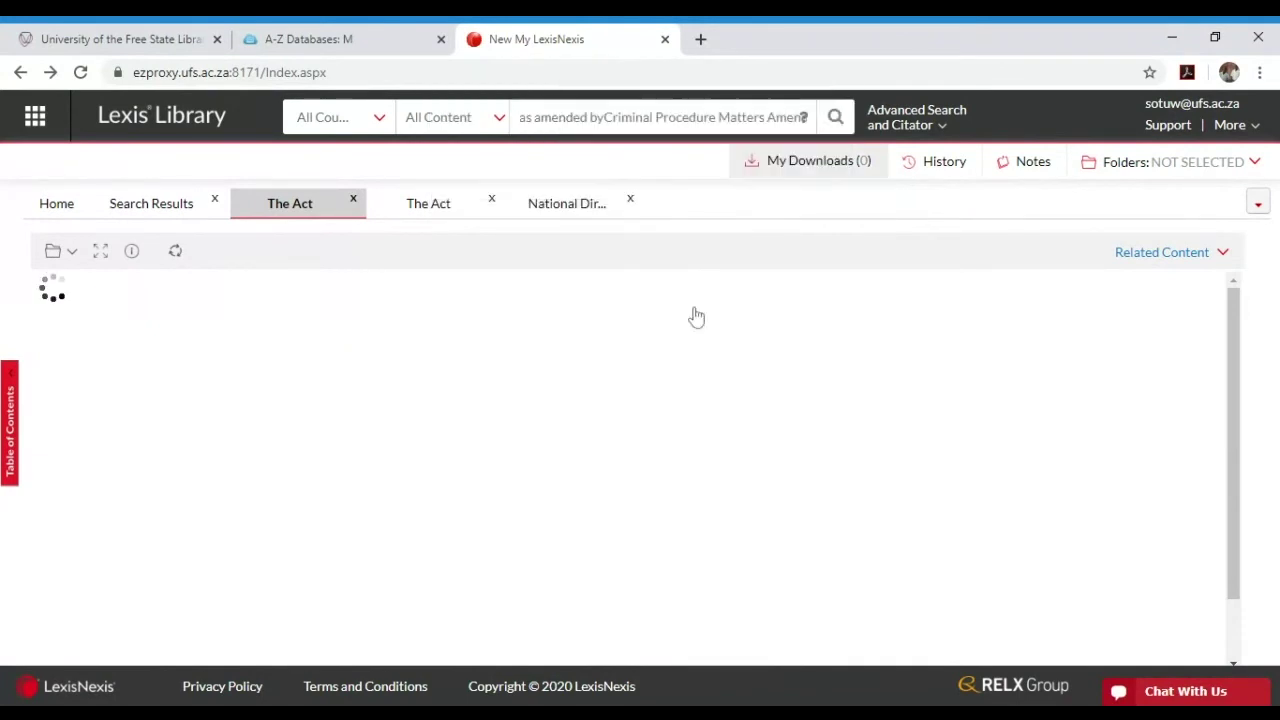
Scroll through the Act text and its Legal Citator section list.
{"action": "scroll", "coordinate": [476, 456], "scroll_direction": "down", "scroll_amount": 2}
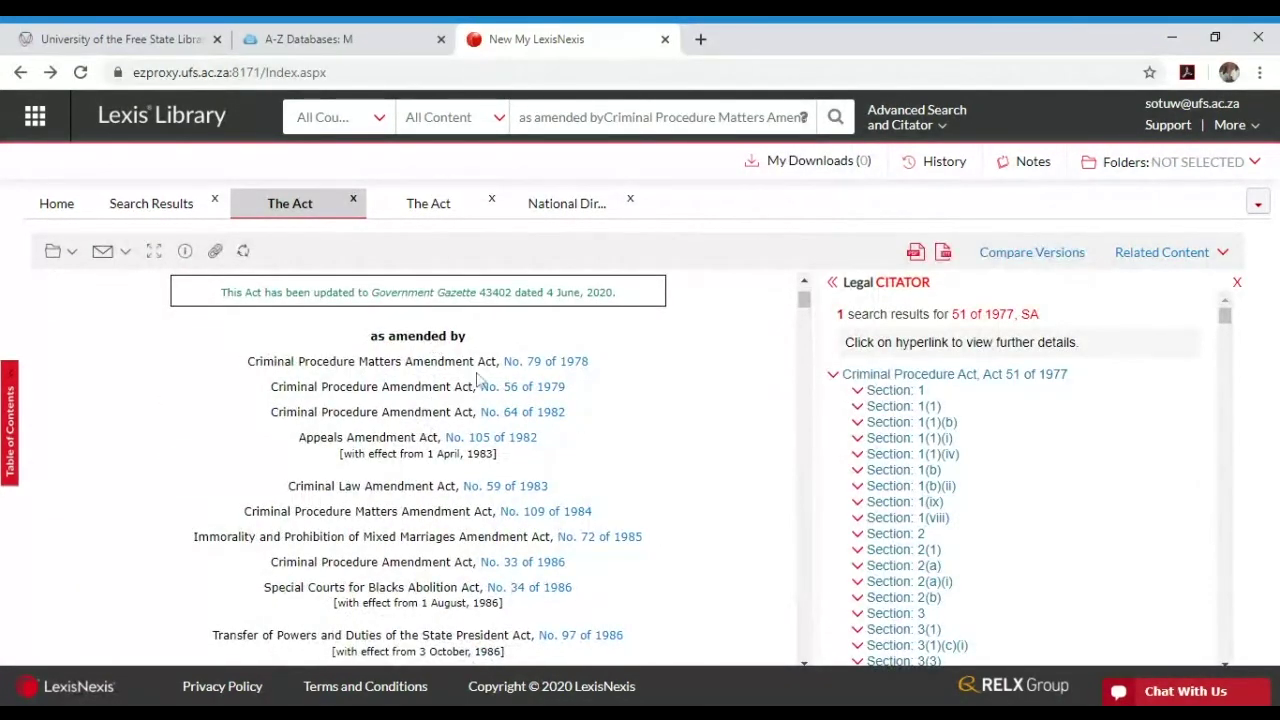
{"action": "scroll", "coordinate": [585, 373], "scroll_direction": "down", "scroll_amount": 1}
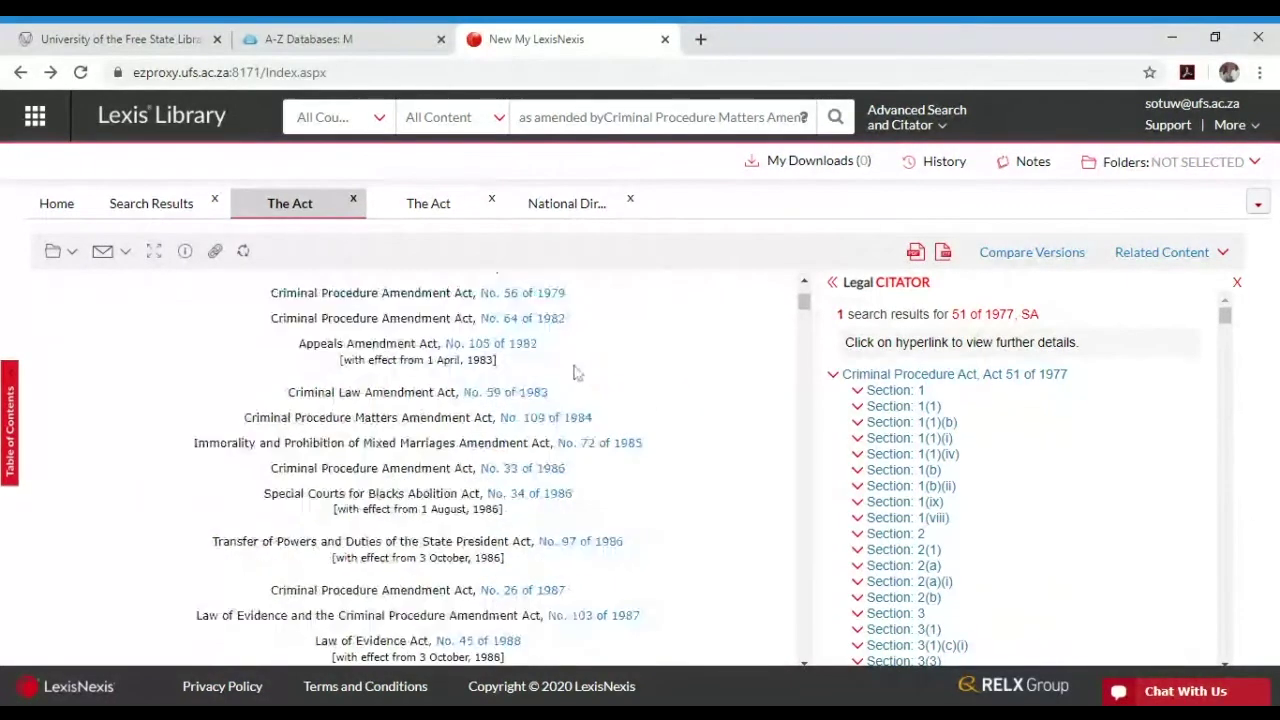
{"action": "scroll", "coordinate": [565, 382], "scroll_direction": "down", "scroll_amount": 1}
{"action": "scroll", "coordinate": [557, 390], "scroll_direction": "down", "scroll_amount": 1}
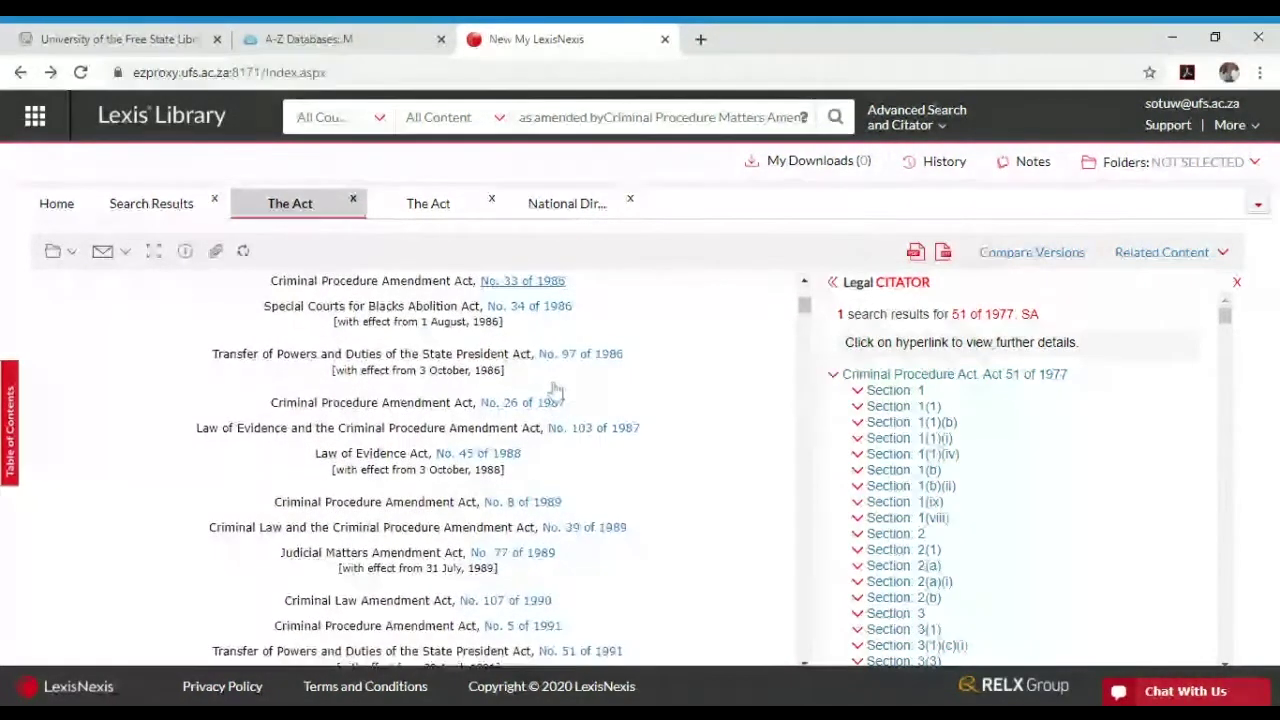
{"action": "scroll", "coordinate": [557, 390], "scroll_direction": "down", "scroll_amount": 1}
{"action": "scroll", "coordinate": [557, 390], "scroll_direction": "down", "scroll_amount": 4}
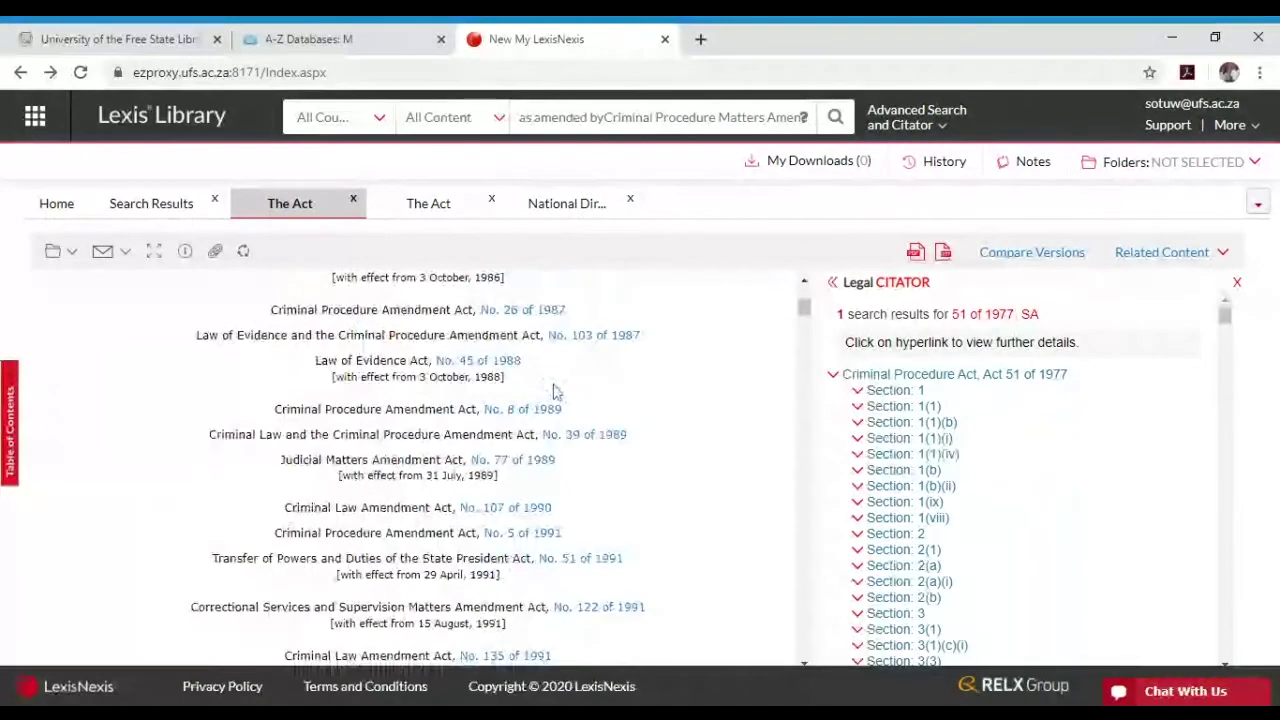
{"action": "scroll", "coordinate": [557, 390], "scroll_direction": "down", "scroll_amount": 7}
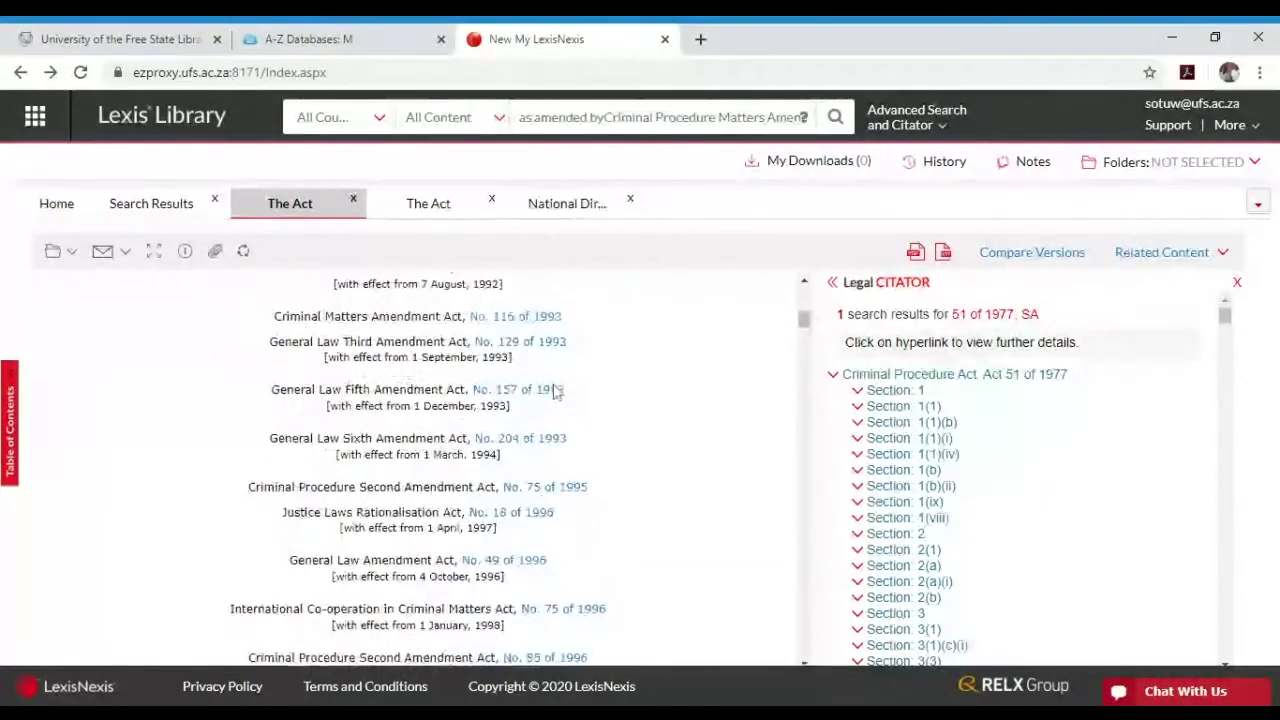
{"action": "scroll", "coordinate": [557, 390], "scroll_direction": "down", "scroll_amount": 10}
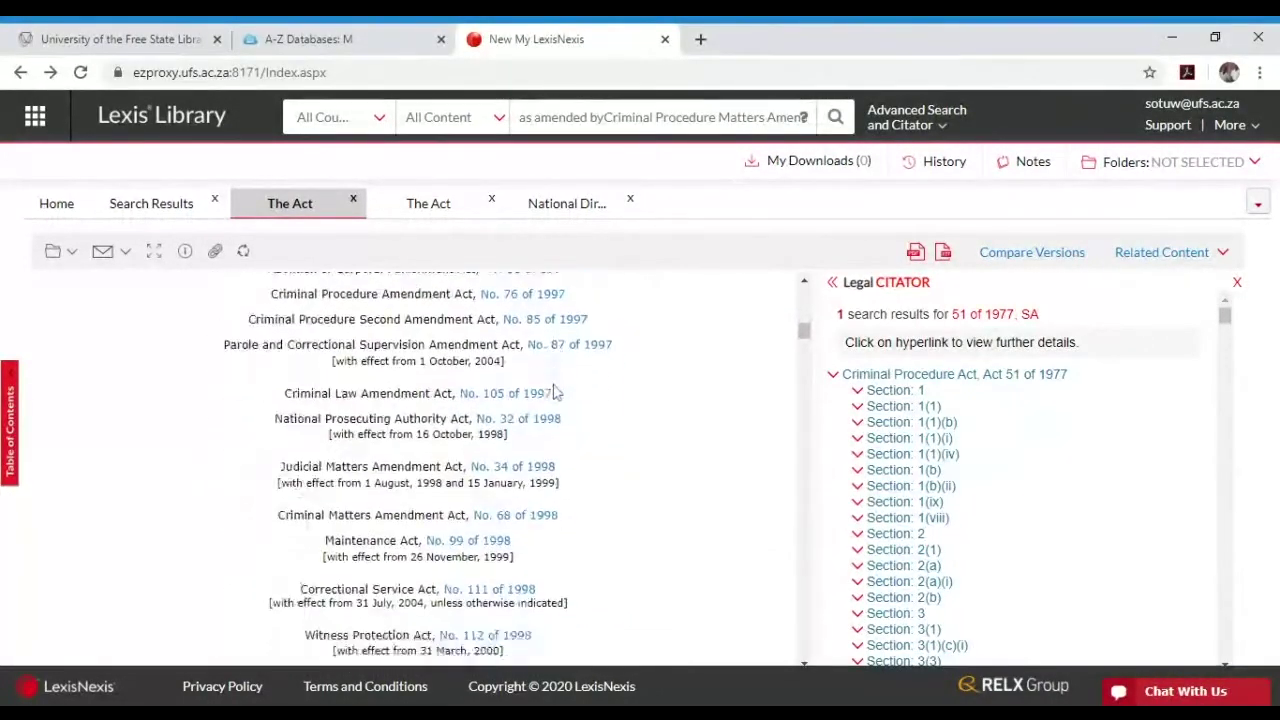
{"action": "scroll", "coordinate": [557, 390], "scroll_direction": "down", "scroll_amount": 10}
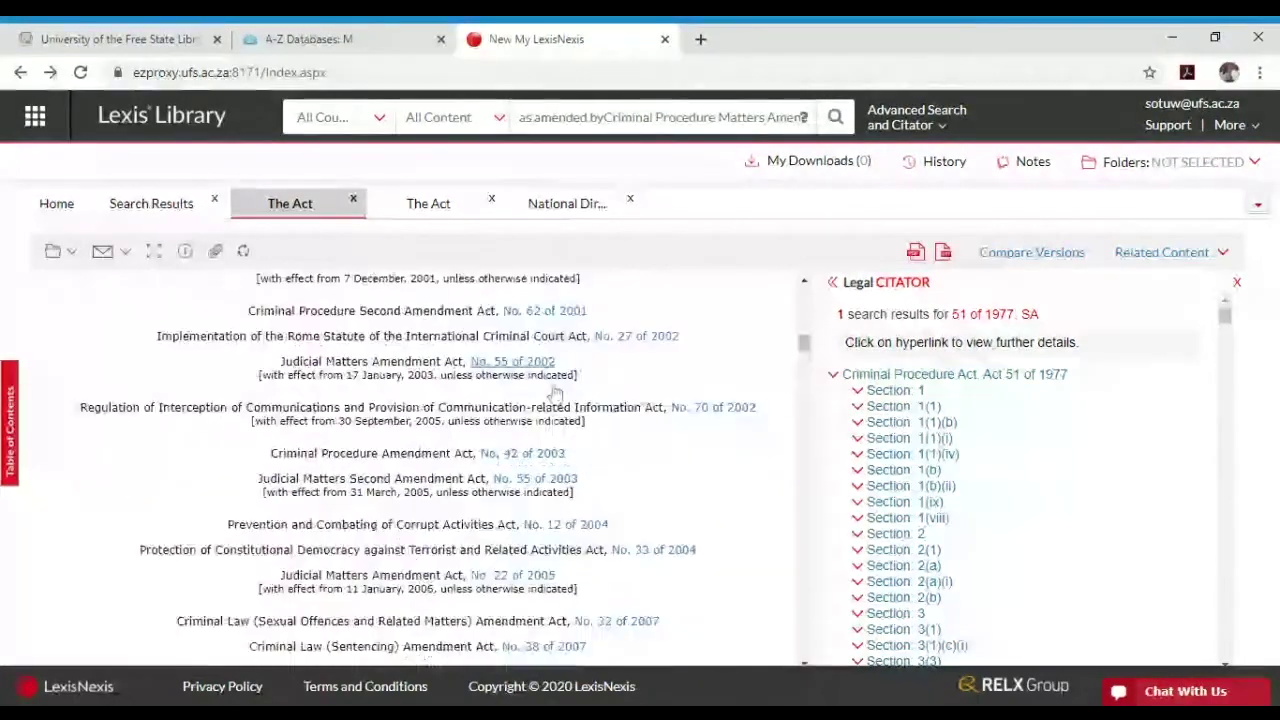
{"action": "scroll", "coordinate": [557, 392], "scroll_direction": "down", "scroll_amount": 5}
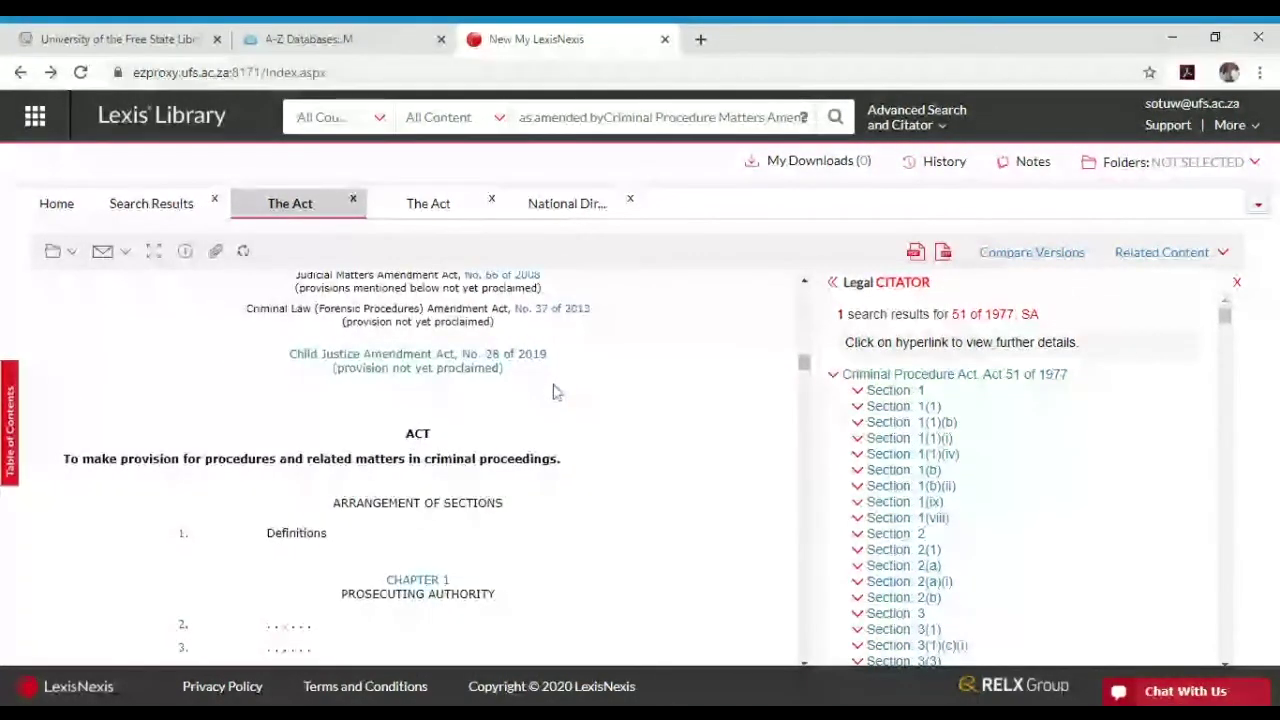
{"action": "scroll", "coordinate": [557, 392], "scroll_direction": "up", "scroll_amount": 1}
{"action": "scroll", "coordinate": [557, 392], "scroll_direction": "up", "scroll_amount": 1}
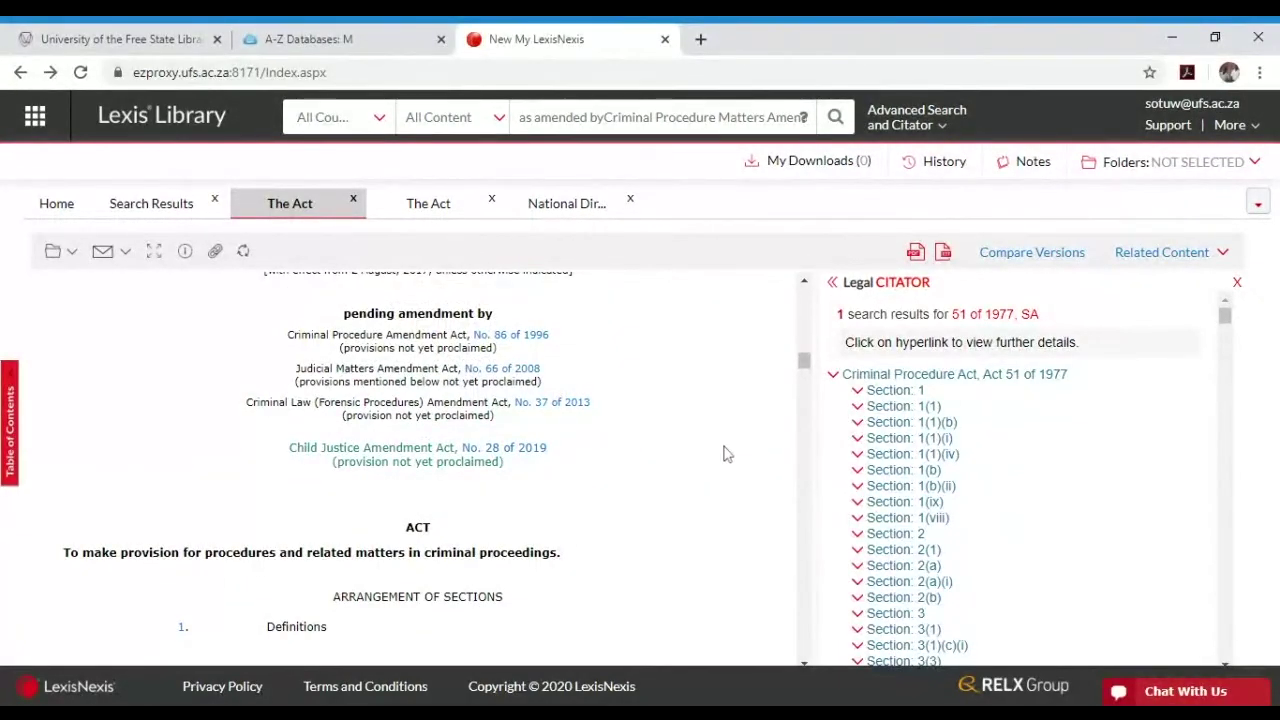
{"action": "scroll", "coordinate": [714, 454], "scroll_direction": "up", "scroll_amount": 10}
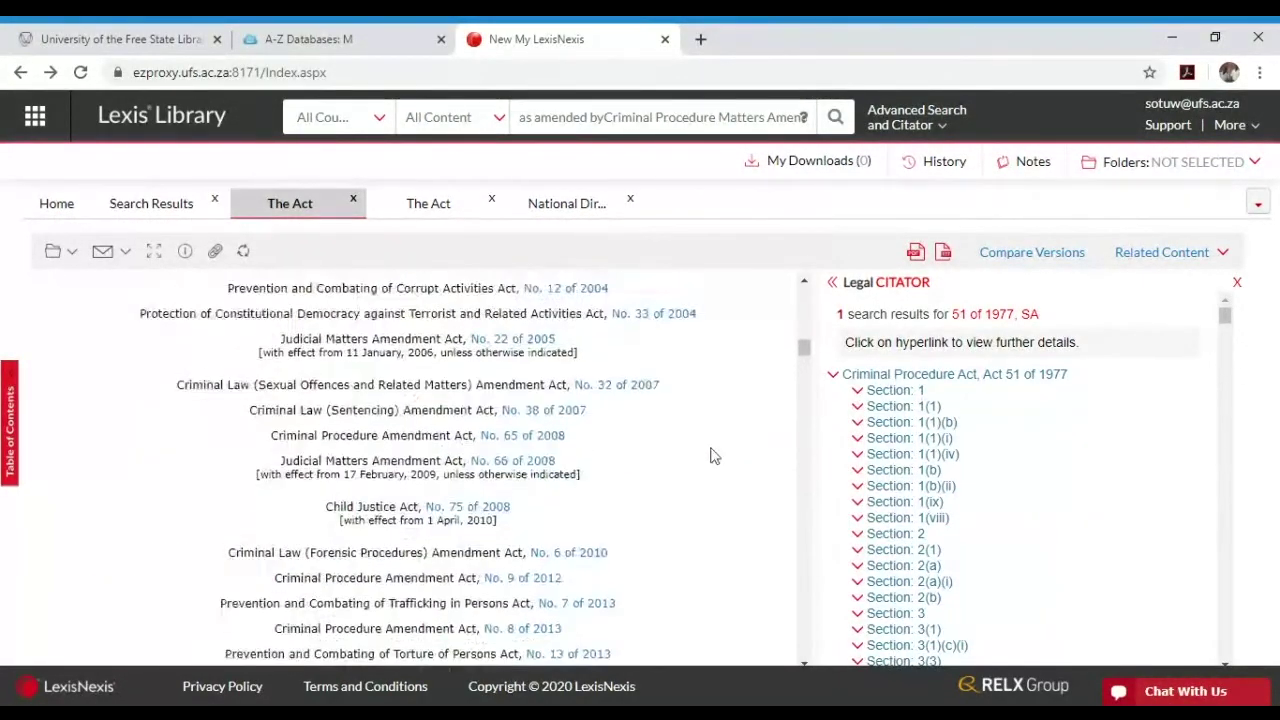
{"action": "scroll", "coordinate": [709, 455], "scroll_direction": "up", "scroll_amount": 6}
{"action": "scroll", "coordinate": [708, 455], "scroll_direction": "up", "scroll_amount": 2}
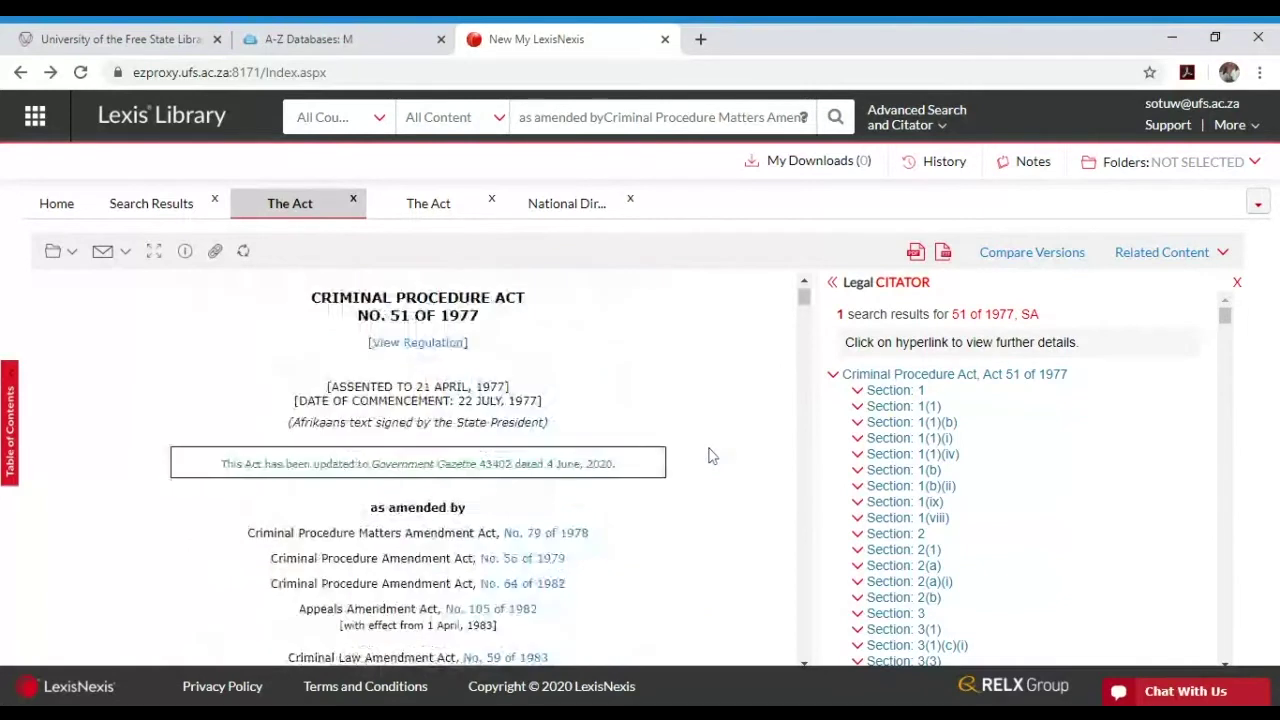
{"action": "scroll", "coordinate": [708, 455], "scroll_direction": "up", "scroll_amount": 1}
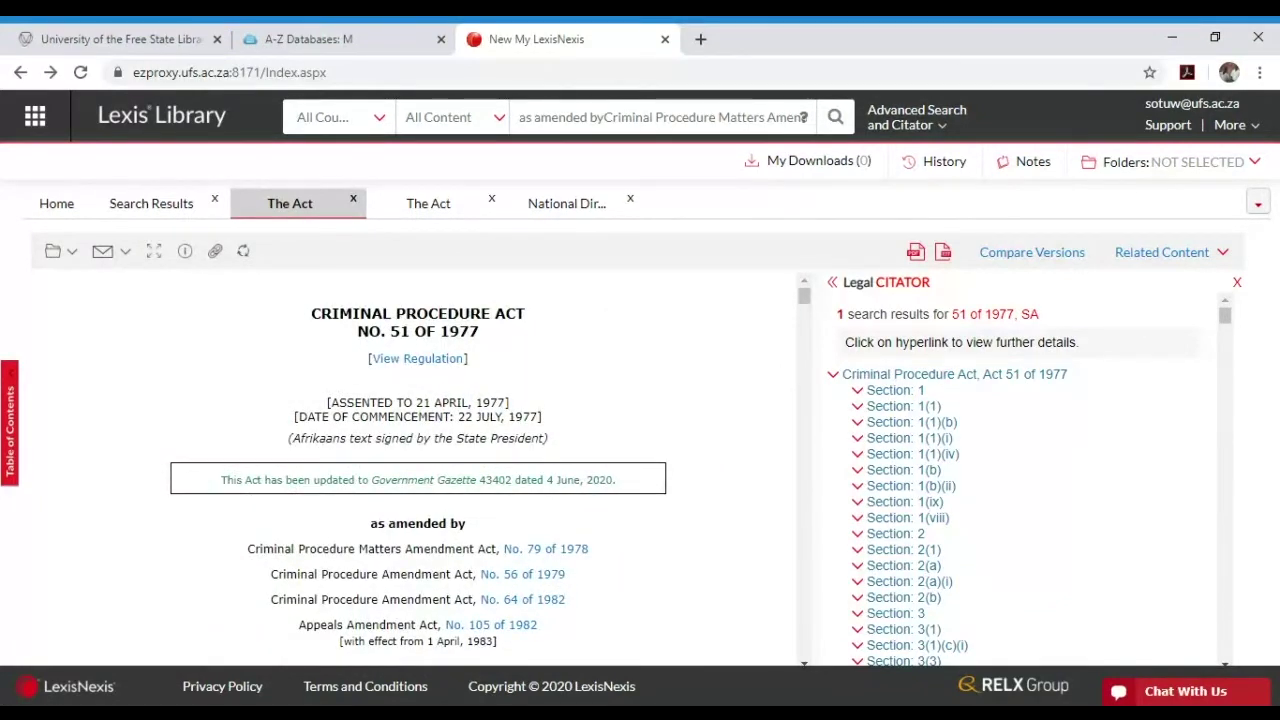
Open the Act's Consolidated Rules and Regulations via View Regulation and browse the list.
{"action": "left_click", "coordinate": [400, 369]}
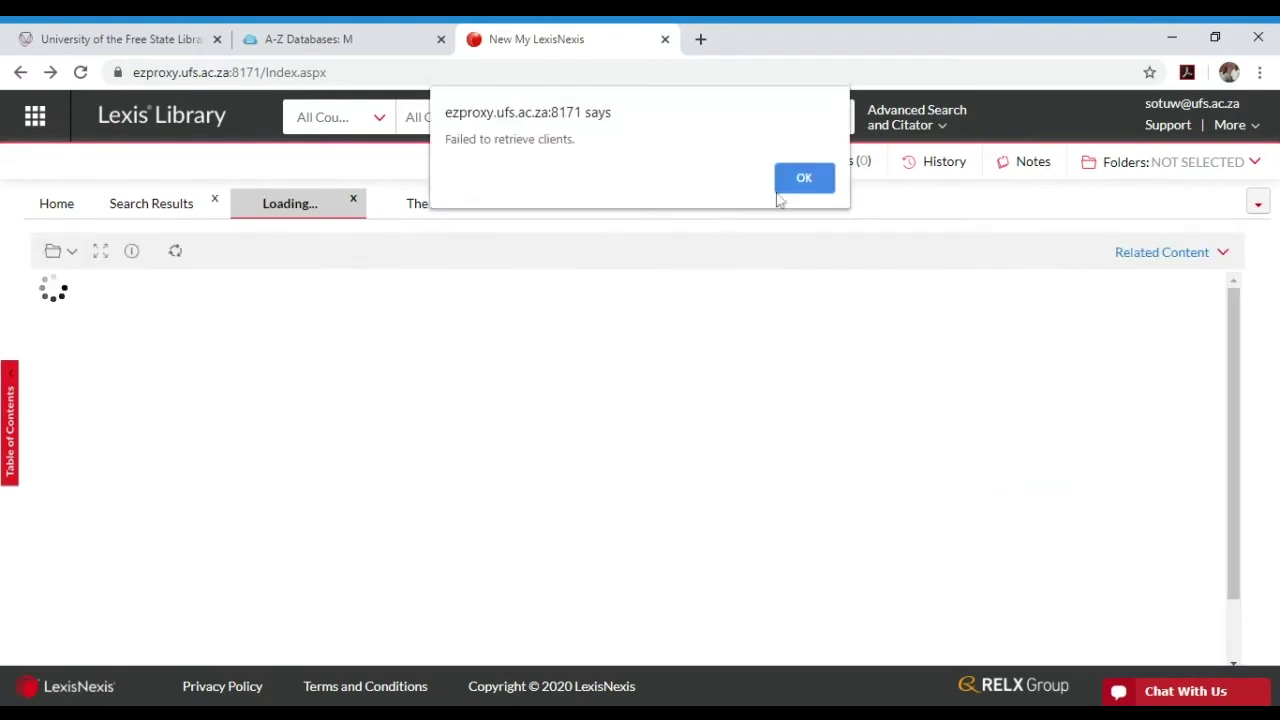
{"action": "left_click", "coordinate": [782, 182]}
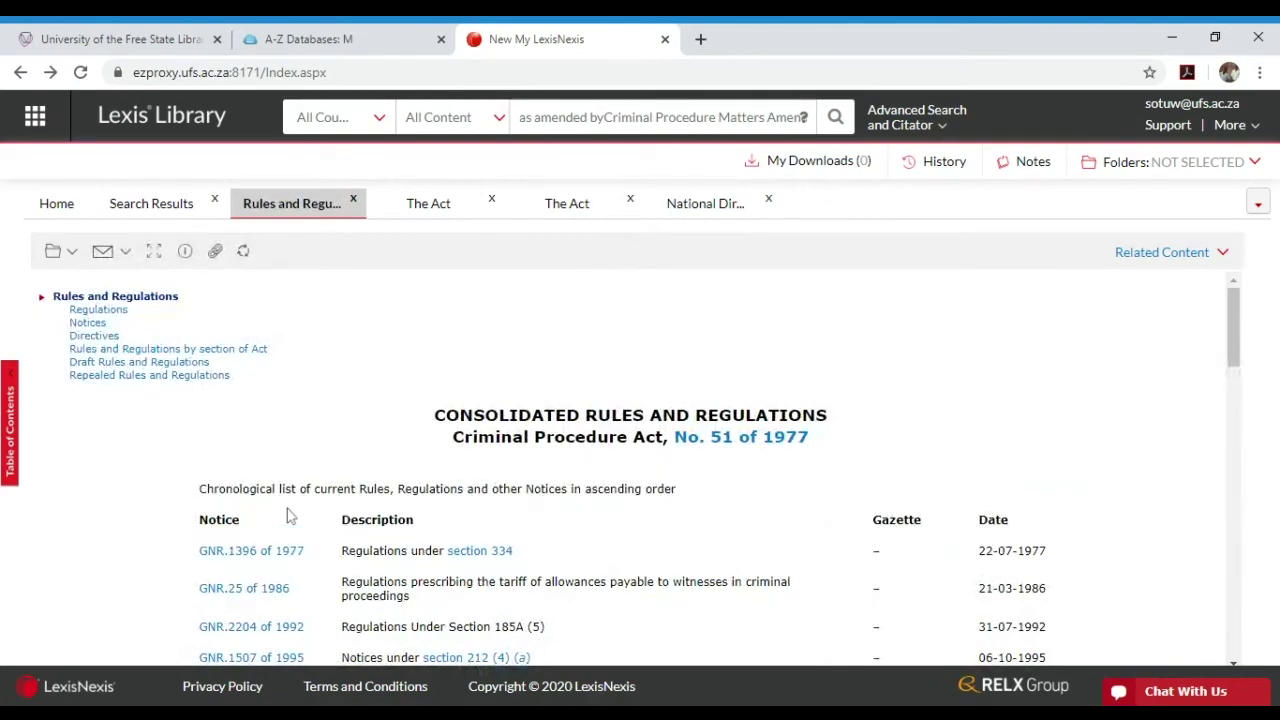
{"action": "scroll", "coordinate": [289, 515], "scroll_direction": "down", "scroll_amount": 8}
{"action": "scroll", "coordinate": [289, 515], "scroll_direction": "down", "scroll_amount": 10}
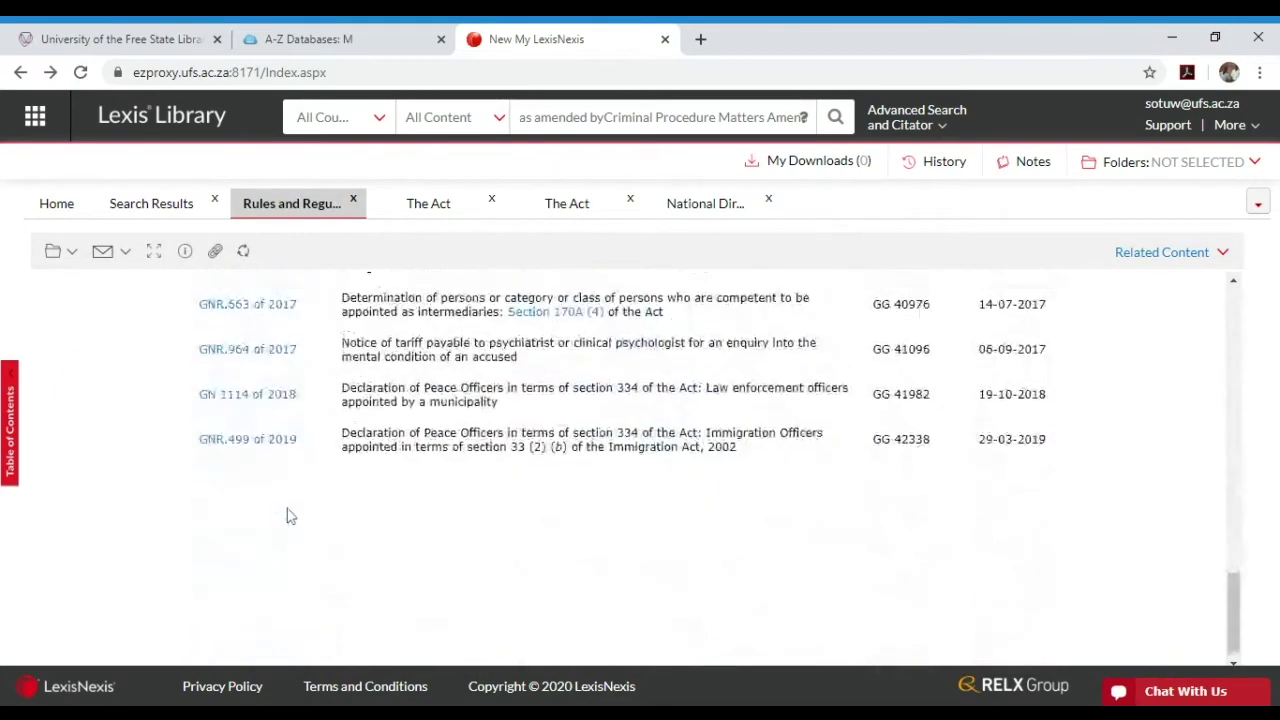
{"action": "scroll", "coordinate": [287, 514], "scroll_direction": "up", "scroll_amount": 15}
{"action": "scroll", "coordinate": [287, 515], "scroll_direction": "up", "scroll_amount": 2}
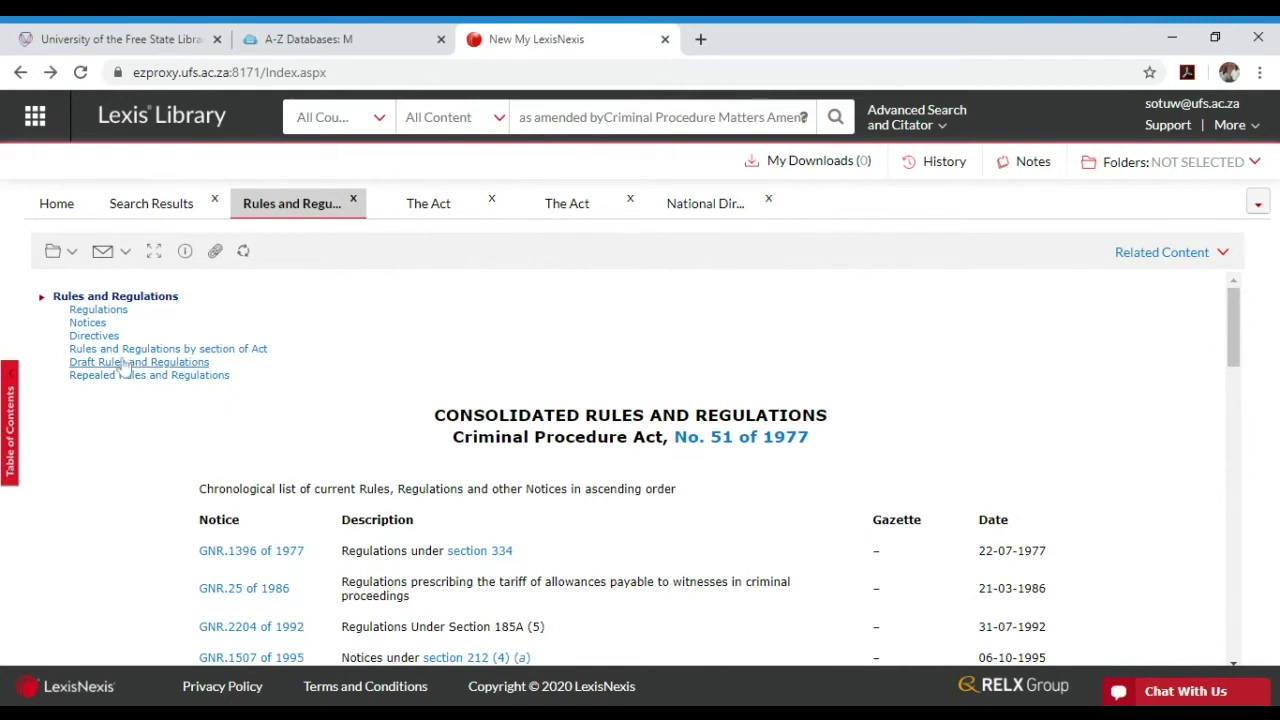
Show the current Regulations list, then return to Criminal Procedure Act No. 51 of 1977.
{"action": "left_click", "coordinate": [77, 314]}
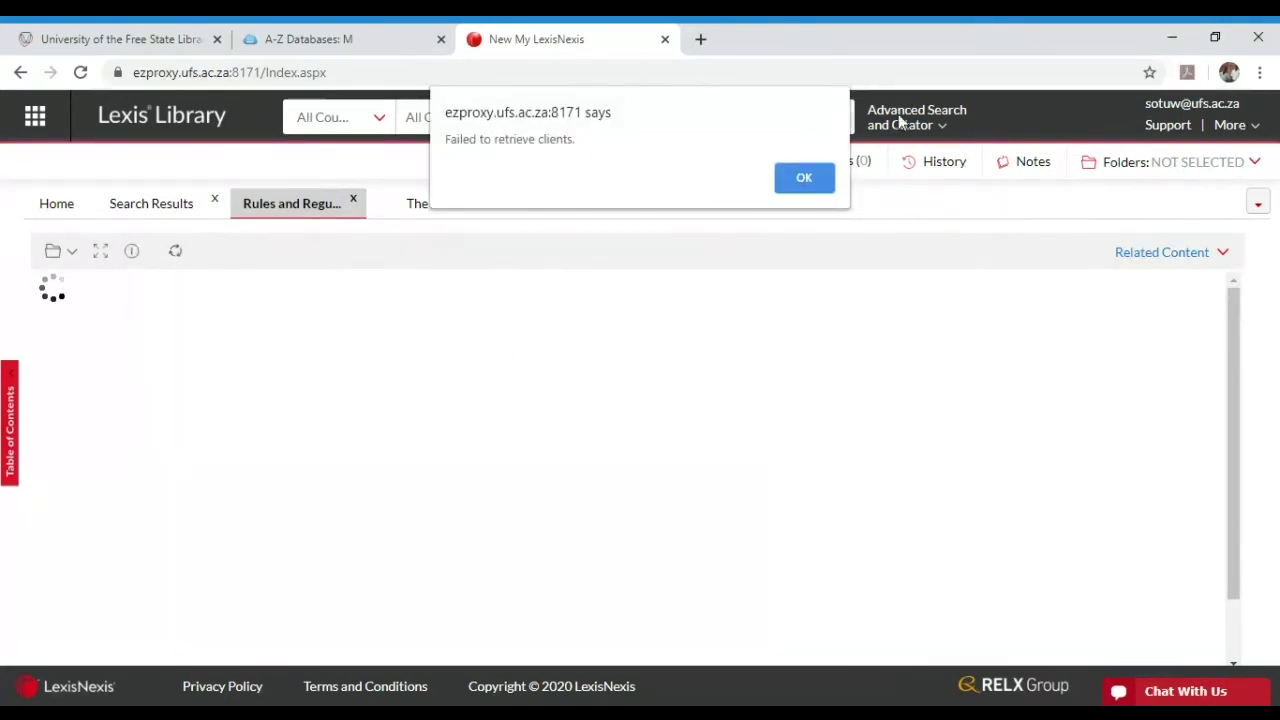
{"action": "left_click", "coordinate": [782, 184]}
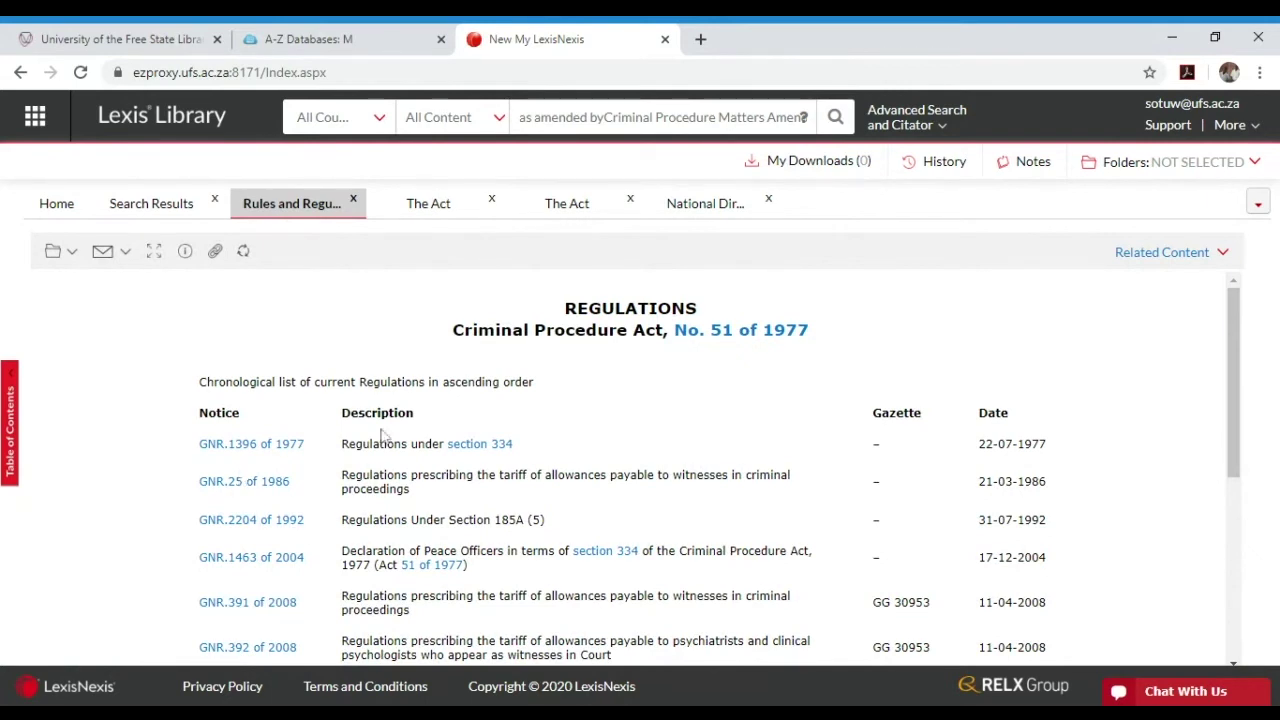
{"action": "left_click", "coordinate": [710, 340]}
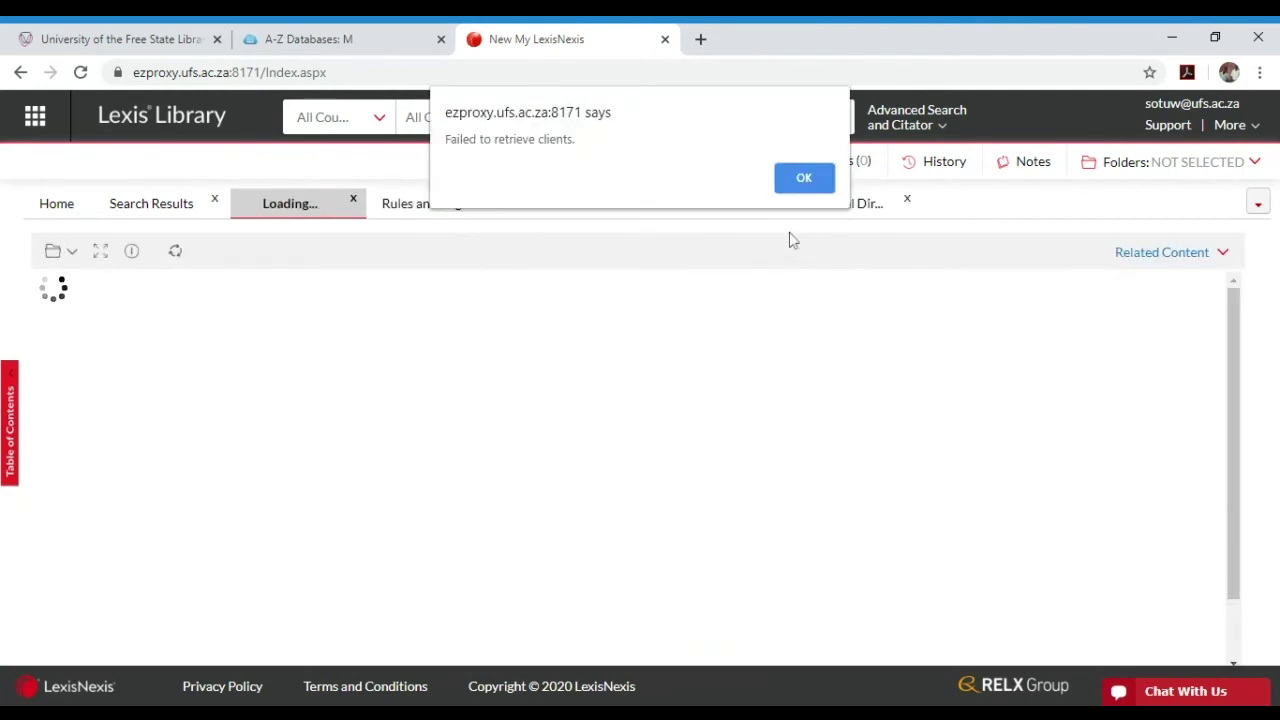
{"action": "left_click", "coordinate": [803, 178]}
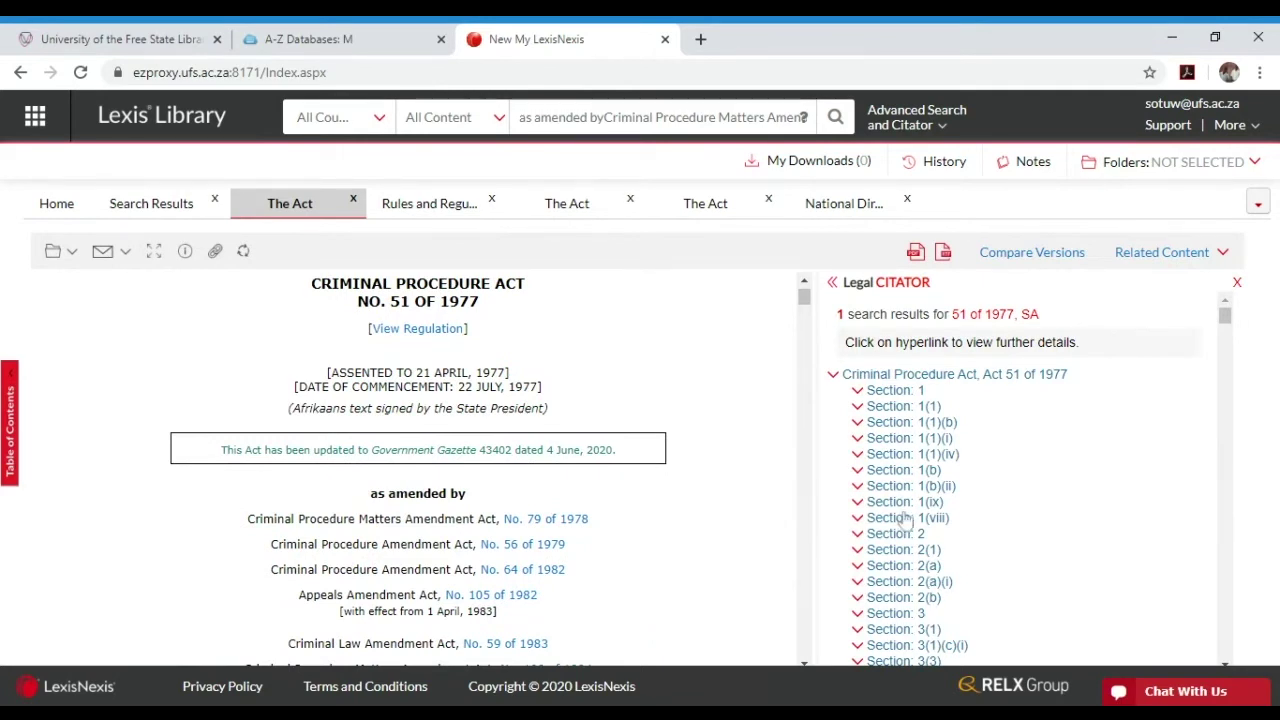
{"action": "scroll", "coordinate": [905, 520], "scroll_direction": "down", "scroll_amount": 10}
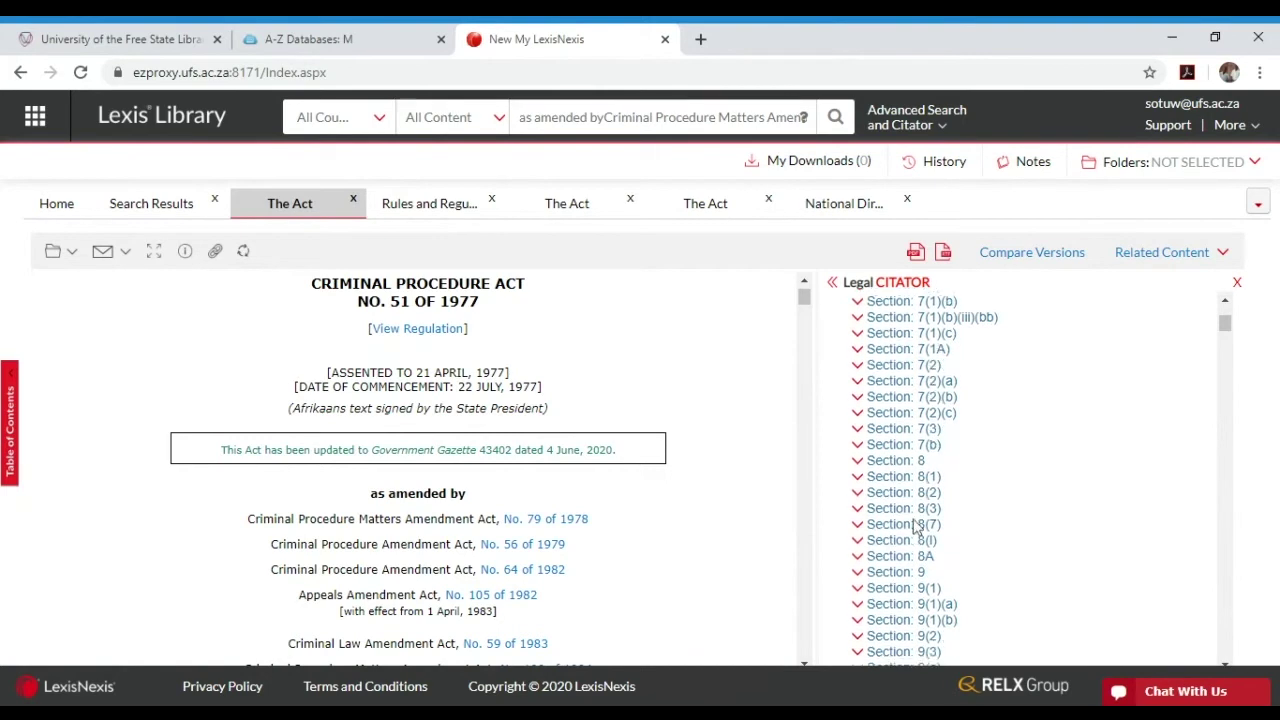
{"action": "scroll", "coordinate": [915, 540], "scroll_direction": "down", "scroll_amount": 15}
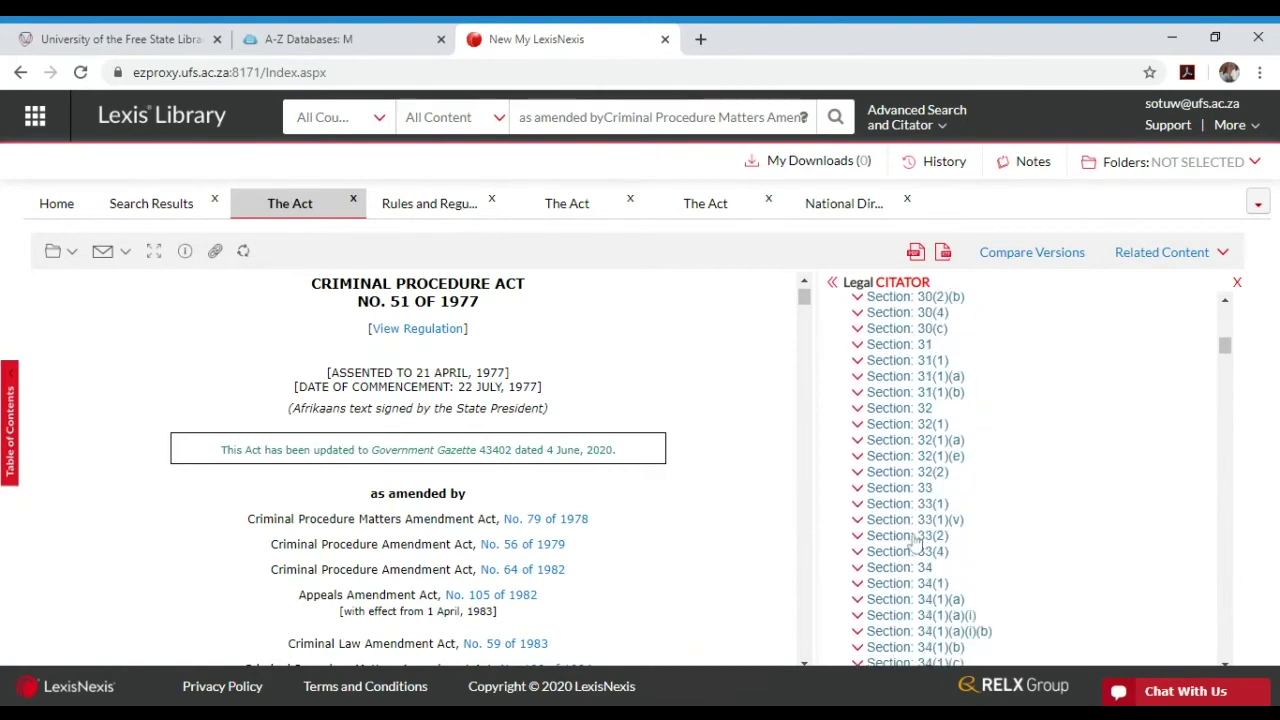
{"action": "scroll", "coordinate": [915, 540], "scroll_direction": "down", "scroll_amount": 15}
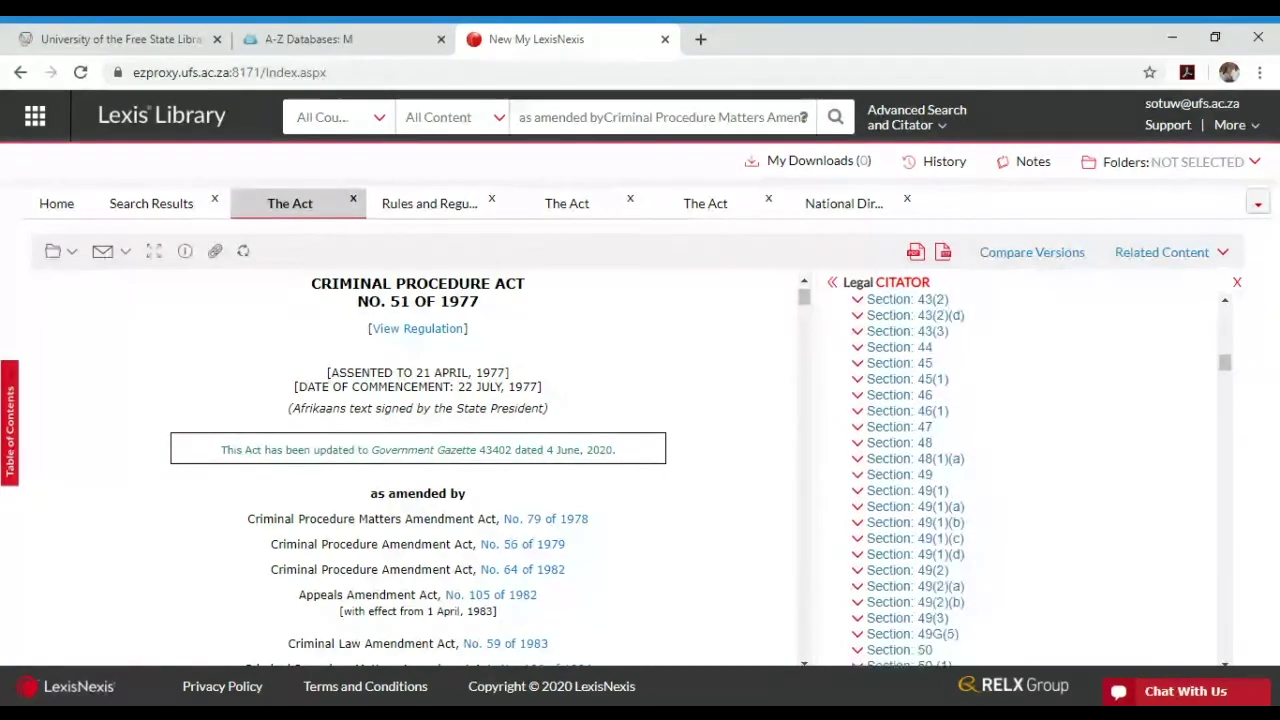
{"action": "scroll", "coordinate": [960, 460], "scroll_direction": "down", "scroll_amount": 5}
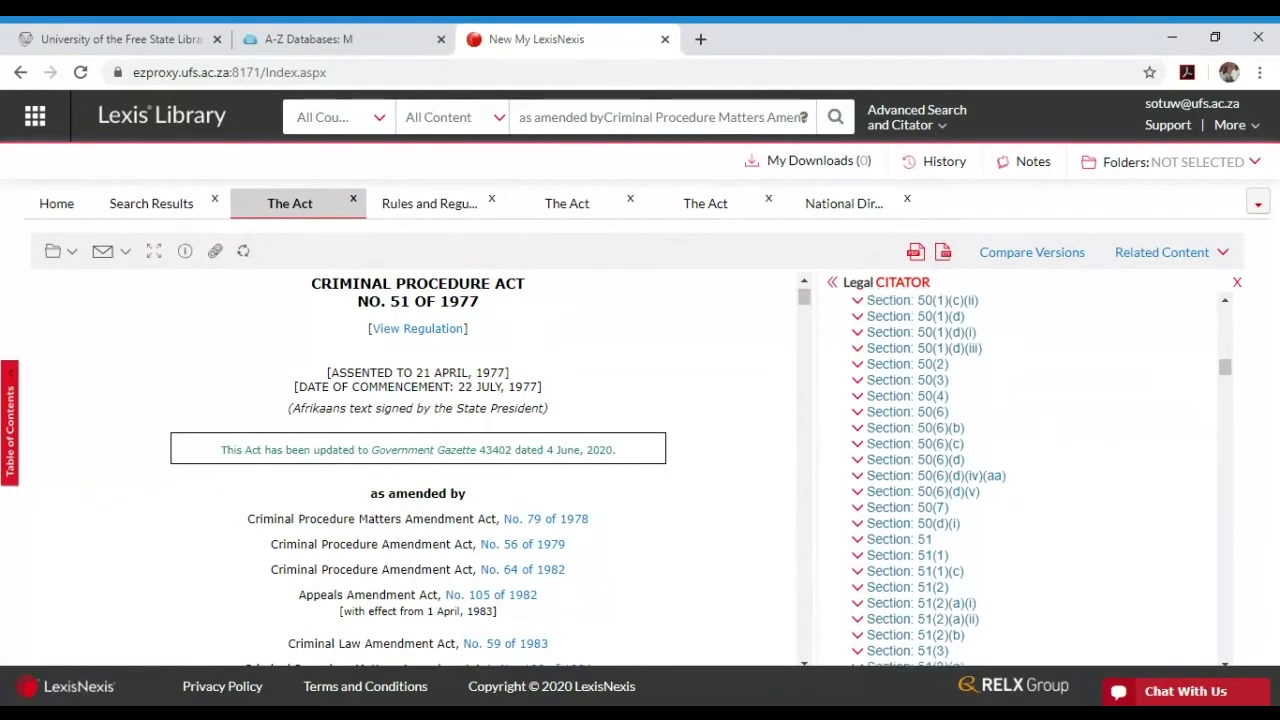
{"action": "scroll", "coordinate": [925, 487], "scroll_direction": "down", "scroll_amount": 8}
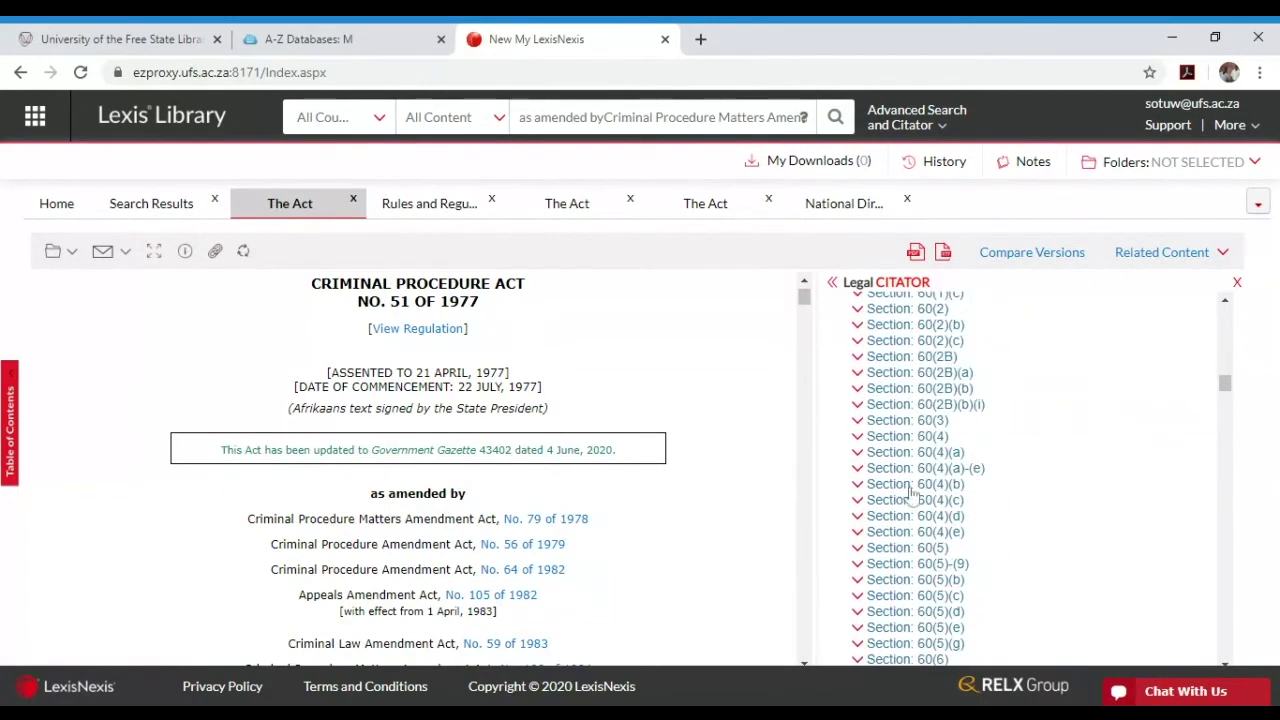
{"action": "scroll", "coordinate": [912, 490], "scroll_direction": "up", "scroll_amount": 8}
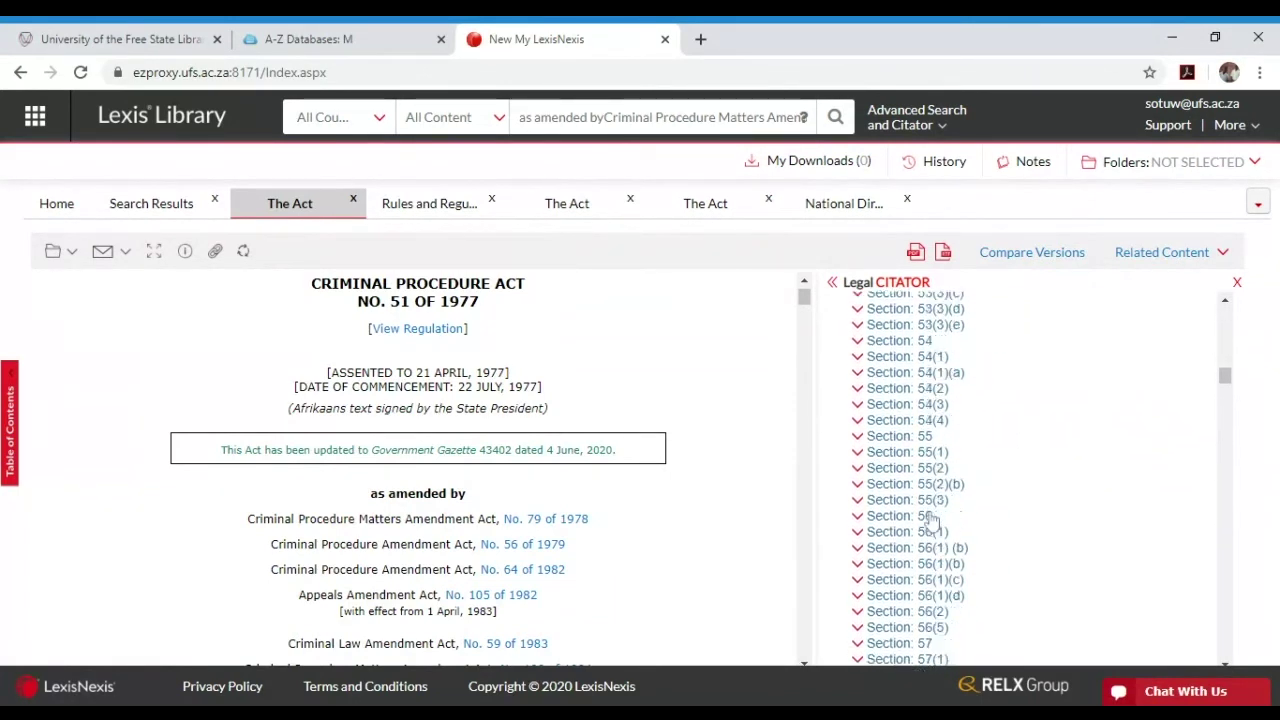
{"action": "scroll", "coordinate": [930, 518], "scroll_direction": "up", "scroll_amount": 20}
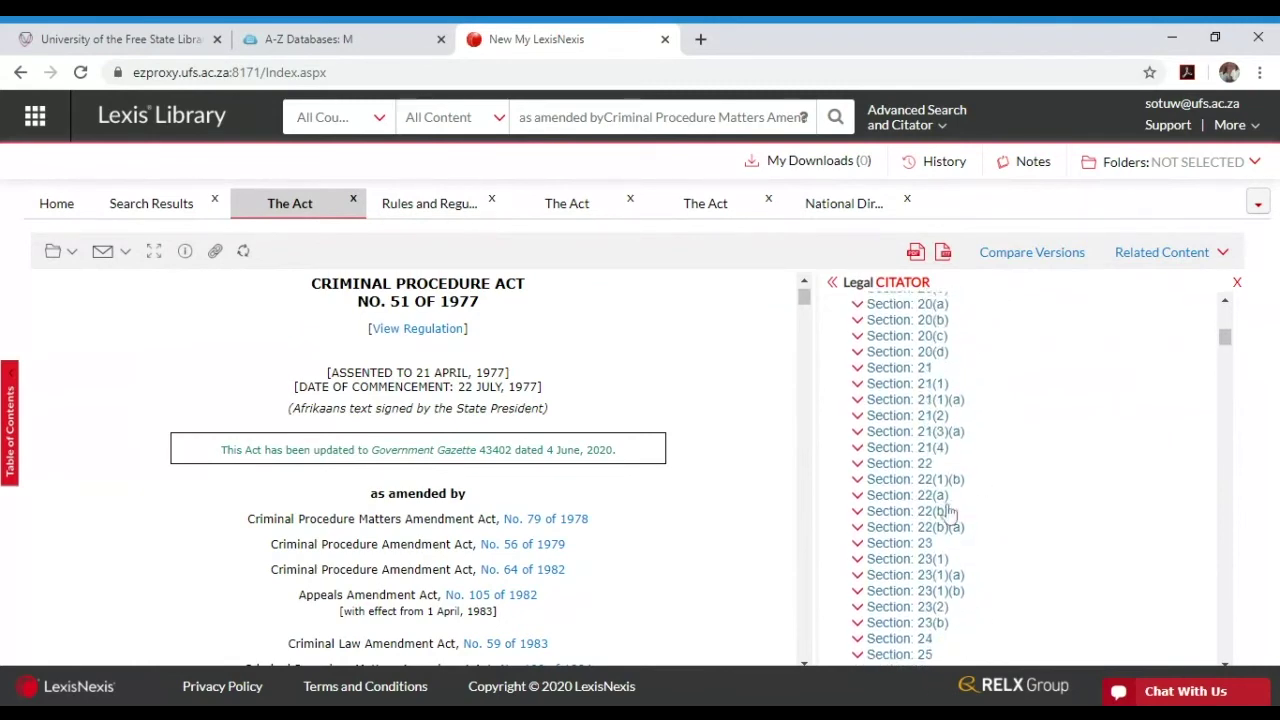
{"action": "scroll", "coordinate": [940, 505], "scroll_direction": "up", "scroll_amount": 15}
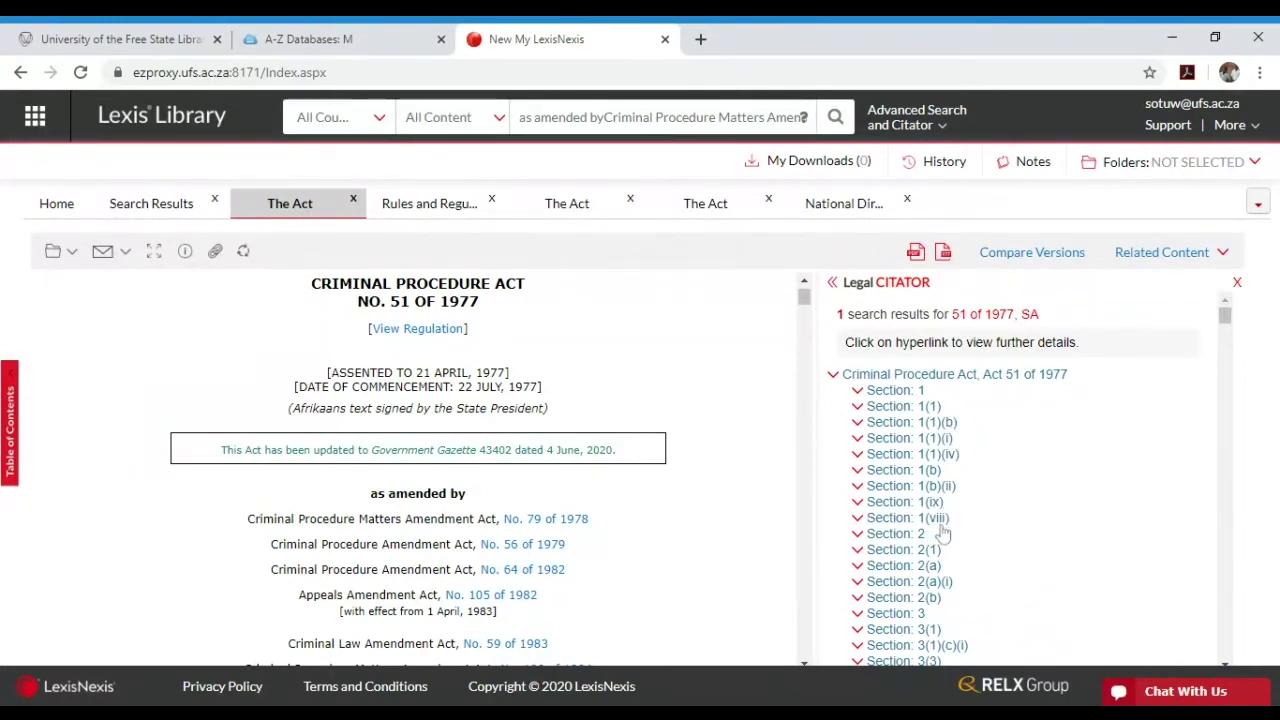
{"action": "scroll", "coordinate": [943, 535], "scroll_direction": "down", "scroll_amount": 12}
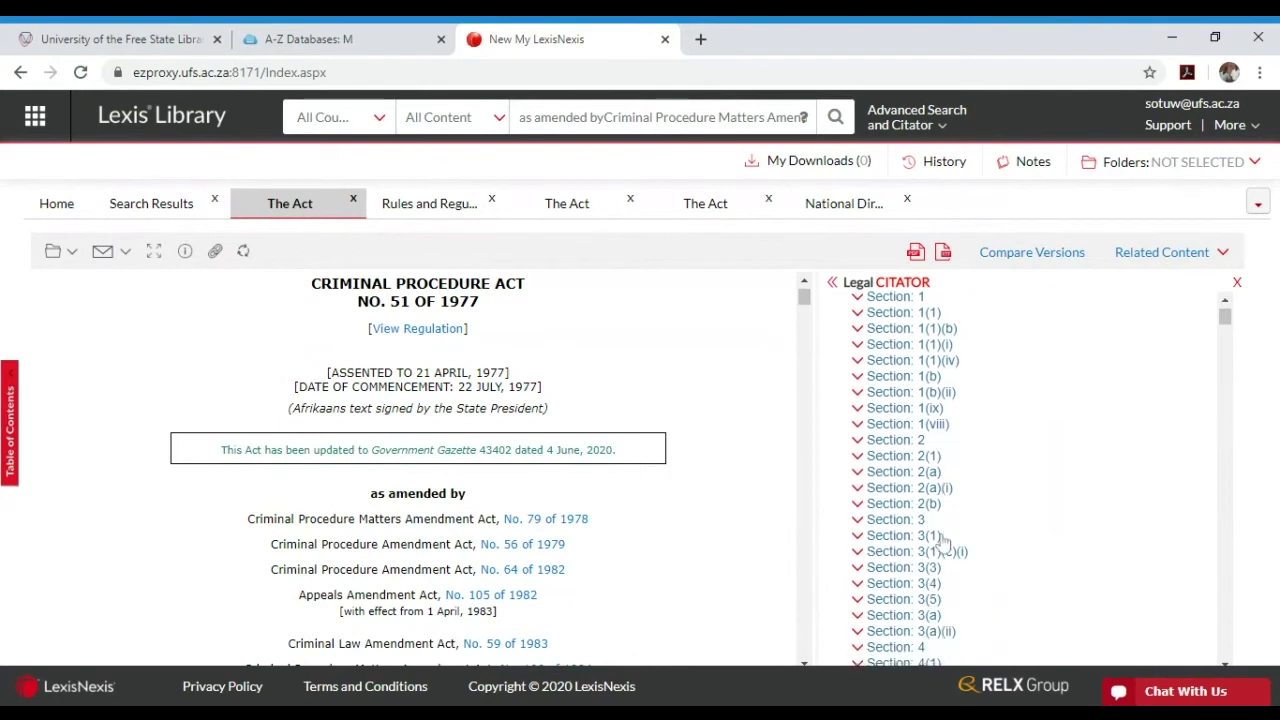
{"action": "scroll", "coordinate": [960, 553], "scroll_direction": "down", "scroll_amount": 10}
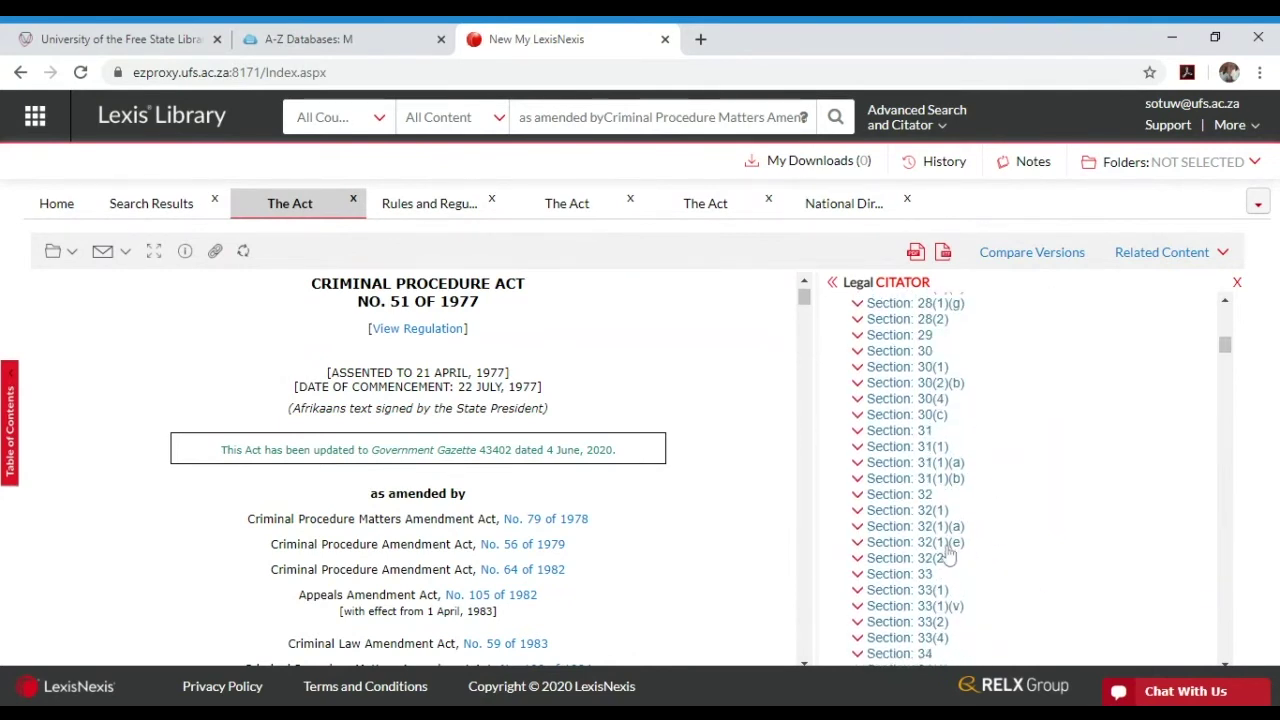
{"action": "scroll", "coordinate": [965, 545], "scroll_direction": "up", "scroll_amount": 15}
{"action": "scroll", "coordinate": [928, 540], "scroll_direction": "up", "scroll_amount": 8}
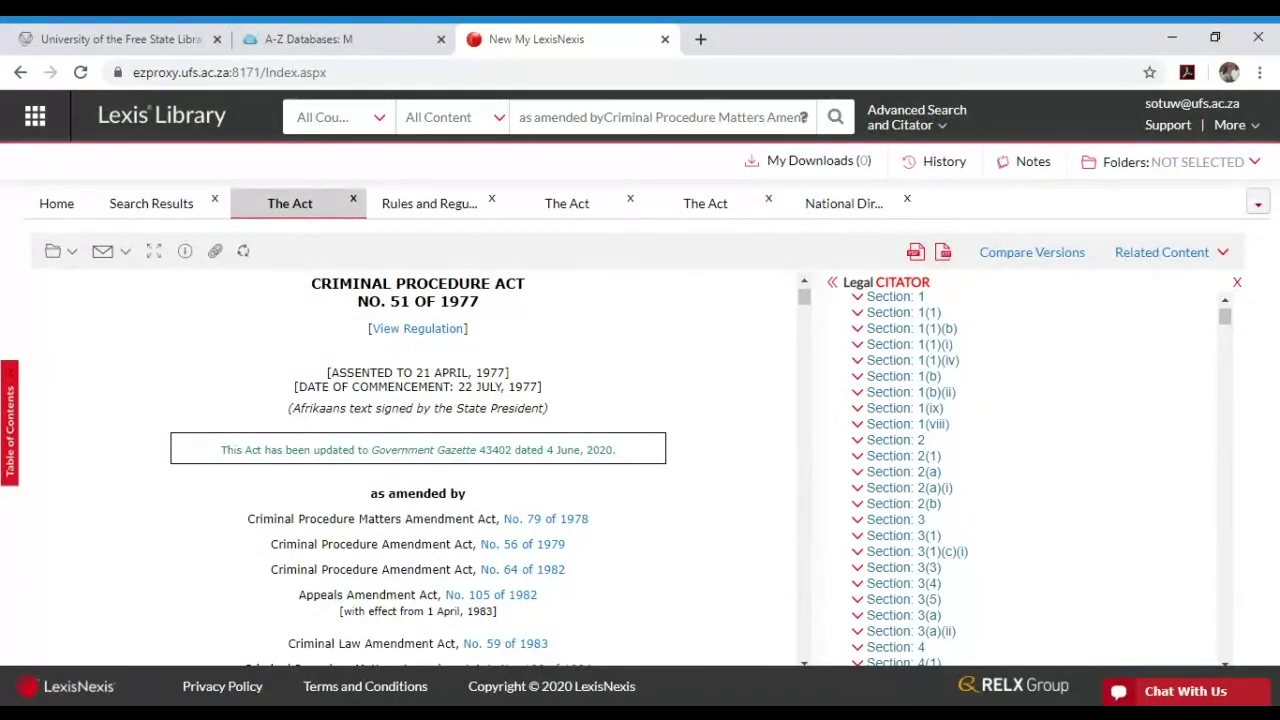
List the cases citing Section 3 and scroll back to the Ex Parte Prokureur-Generaal entries.
{"action": "left_click", "coordinate": [892, 523]}
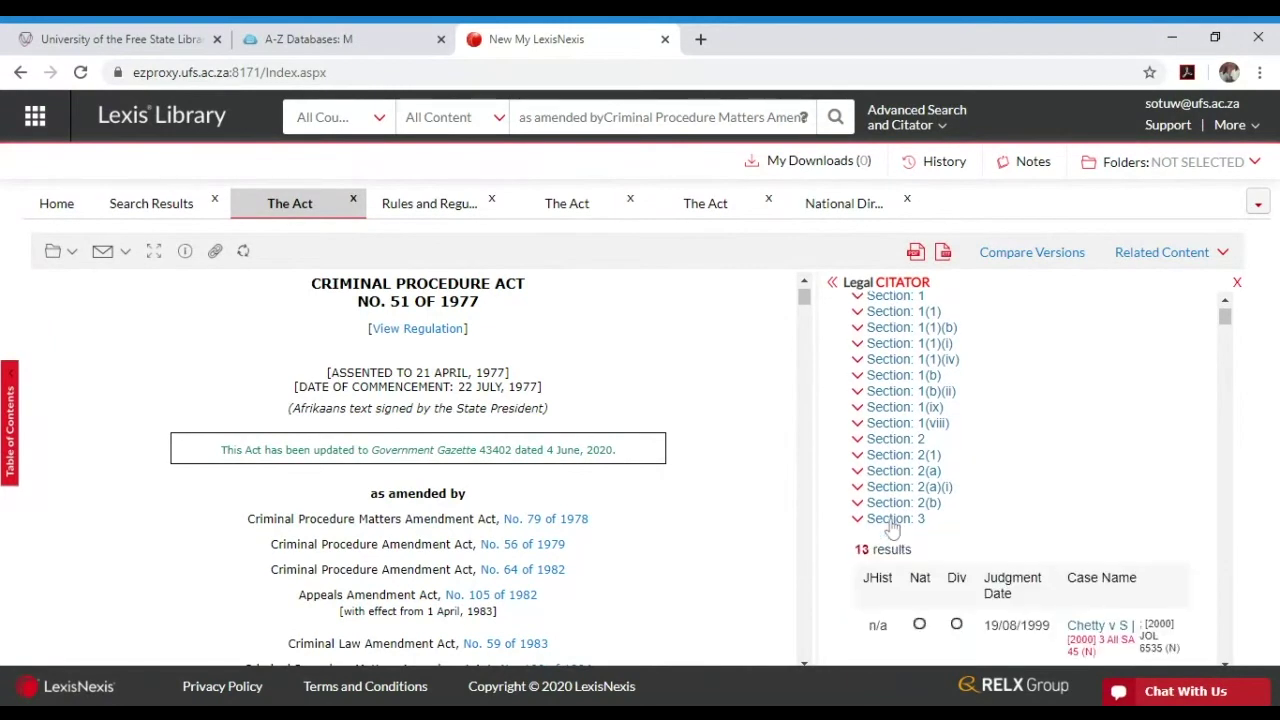
{"action": "scroll", "coordinate": [1022, 492], "scroll_direction": "down", "scroll_amount": 2}
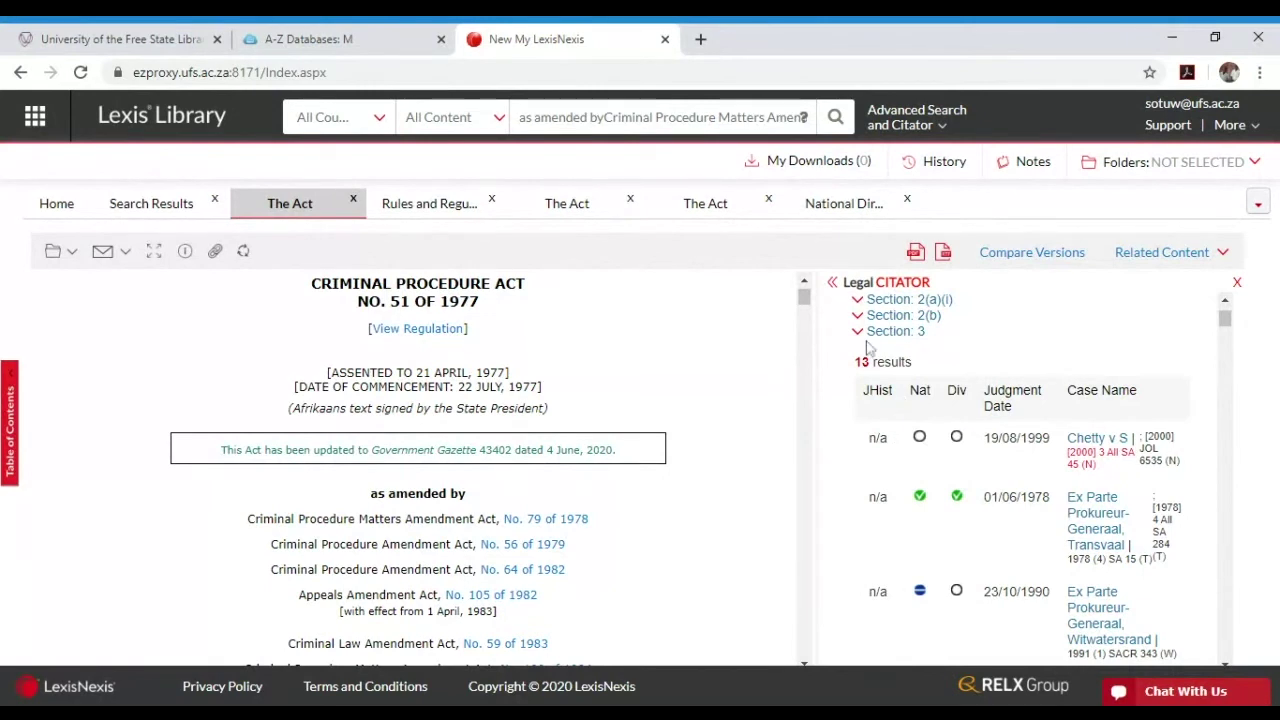
{"action": "scroll", "coordinate": [940, 385], "scroll_direction": "down", "scroll_amount": 2}
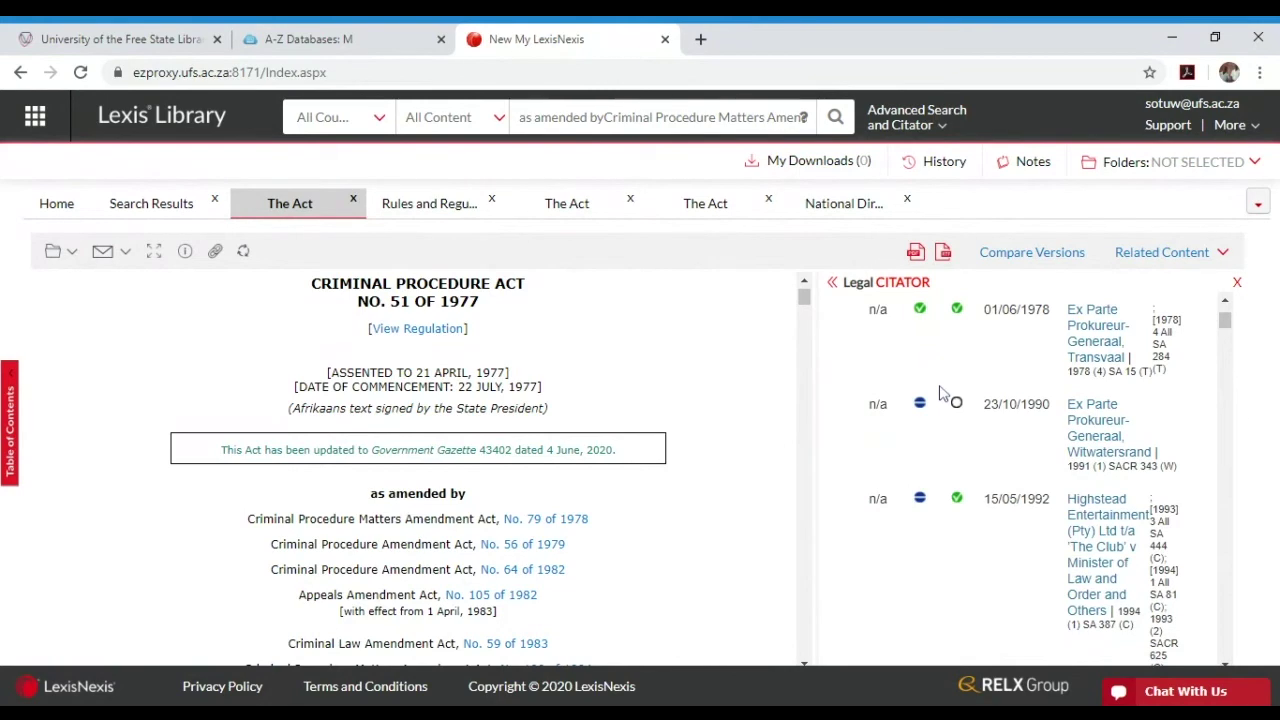
{"action": "scroll", "coordinate": [940, 393], "scroll_direction": "down", "scroll_amount": 3}
{"action": "scroll", "coordinate": [940, 393], "scroll_direction": "down", "scroll_amount": 5}
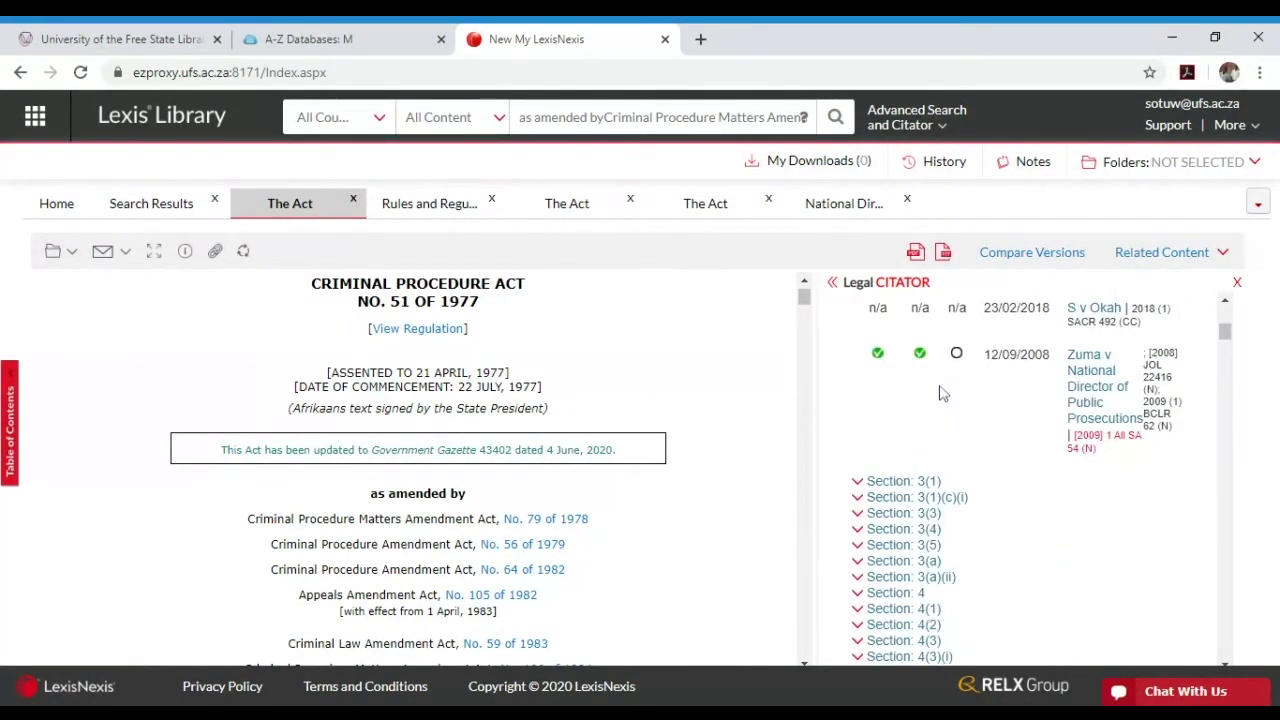
{"action": "scroll", "coordinate": [940, 393], "scroll_direction": "up", "scroll_amount": 3}
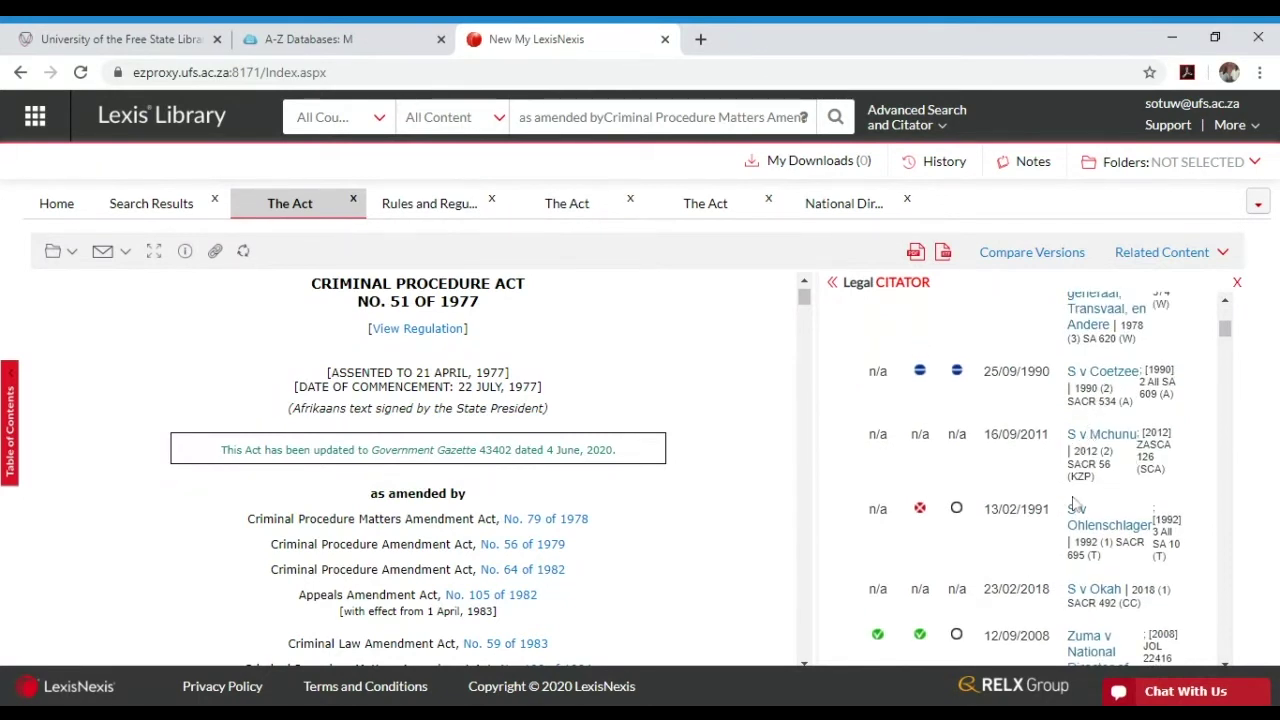
{"action": "scroll", "coordinate": [940, 500], "scroll_direction": "up", "scroll_amount": 2}
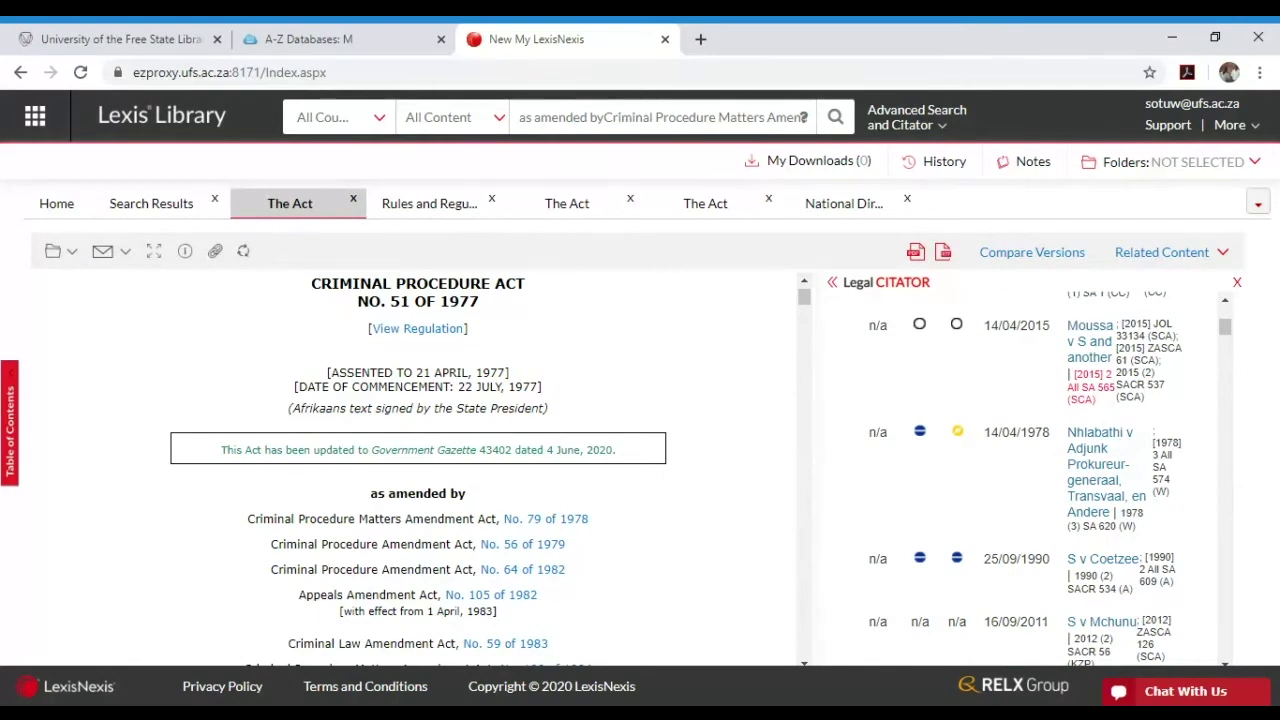
{"action": "scroll", "coordinate": [960, 510], "scroll_direction": "up", "scroll_amount": 6}
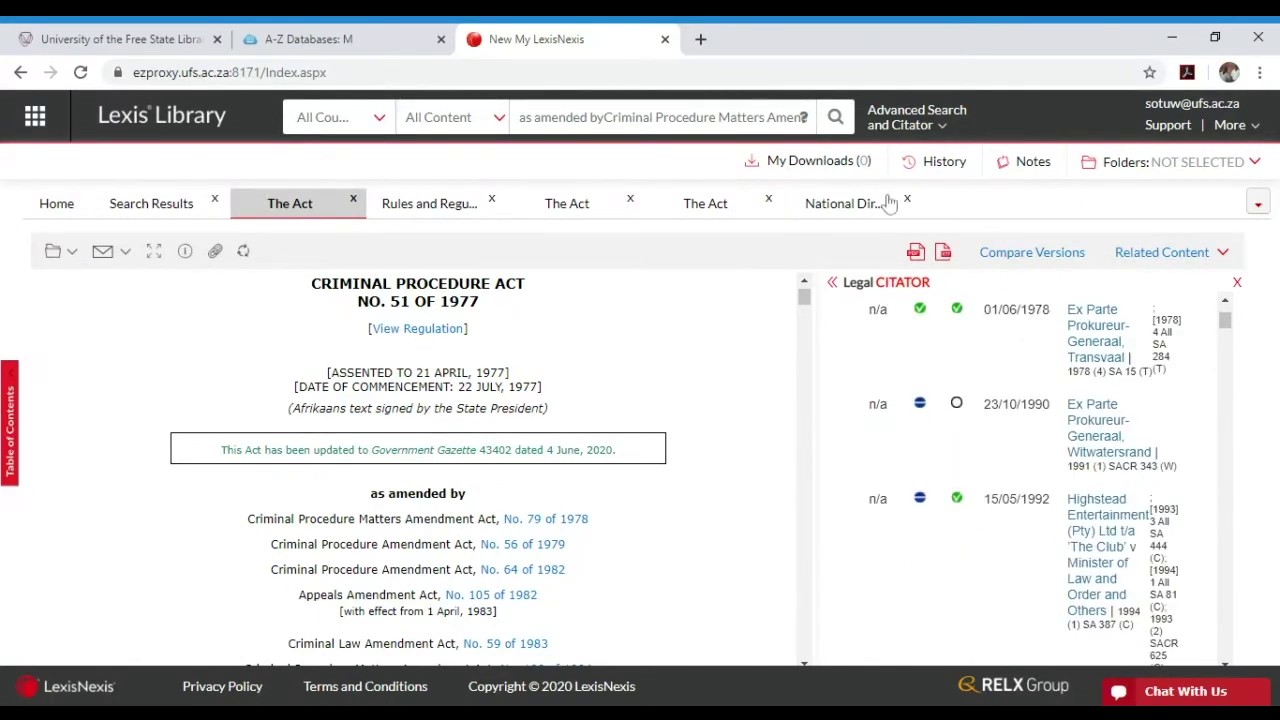
Search legislation for Act Name 'labour relations act' and Section Number 38, with Act Number cleared.
{"action": "left_click", "coordinate": [886, 116]}
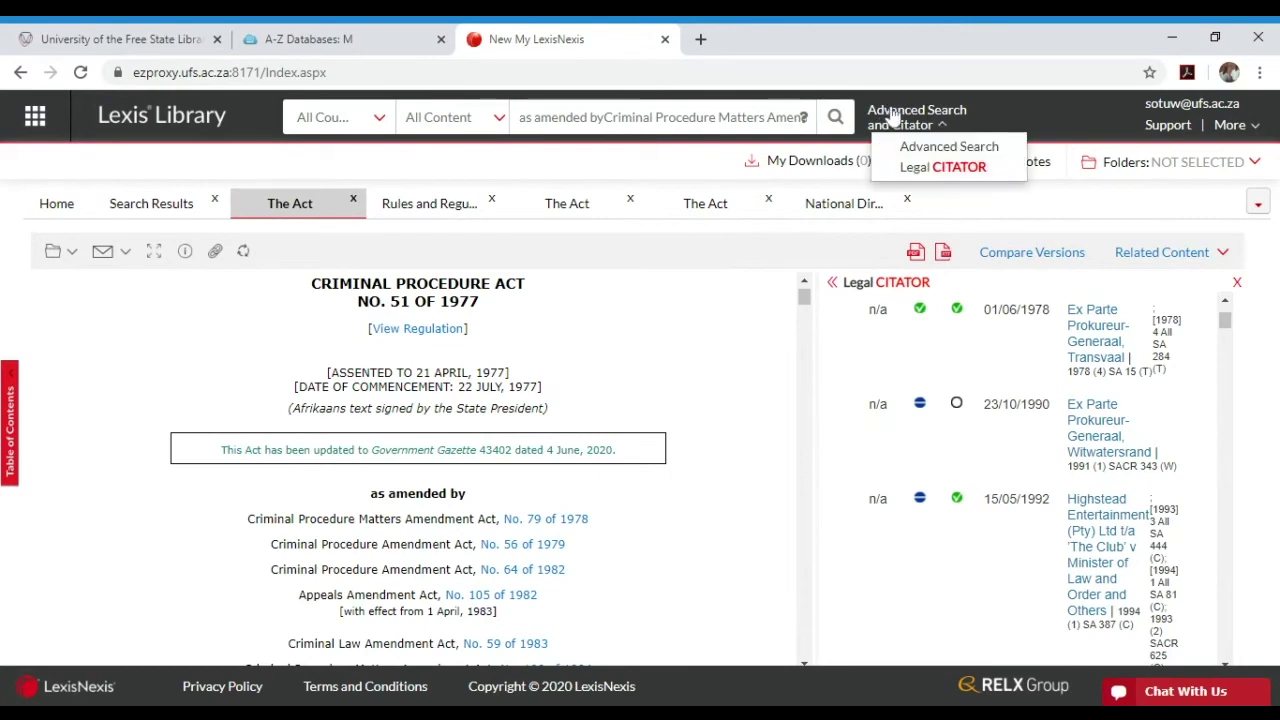
{"action": "left_click", "coordinate": [905, 150]}
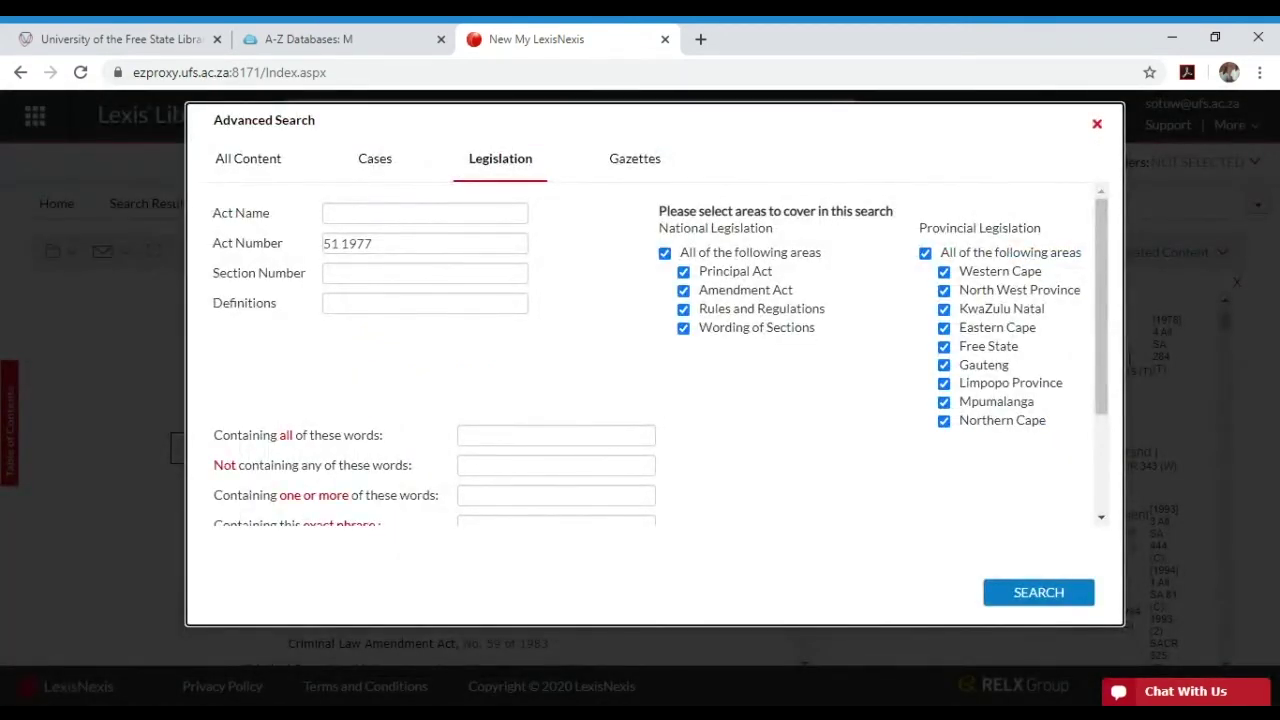
{"action": "key", "text": "BackSpace"}
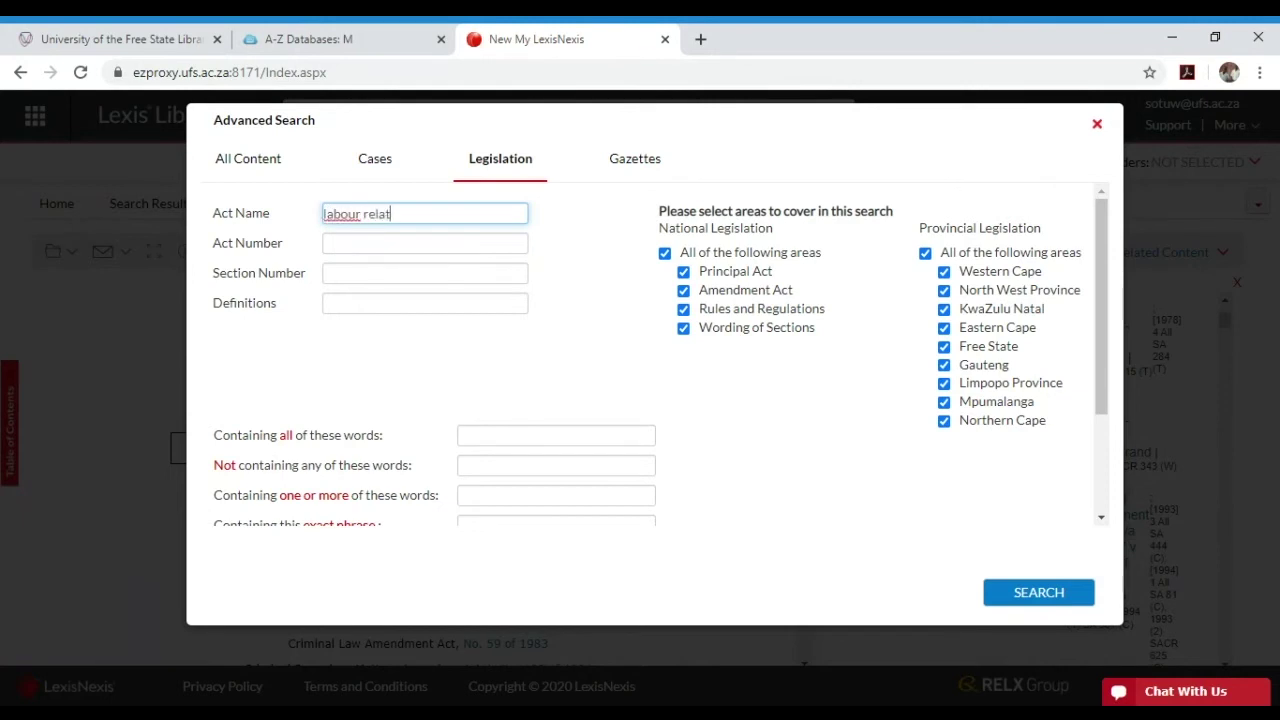
{"action": "type", "text": "ac"}
{"action": "key", "text": "Tab"}
{"action": "key", "text": "Tab"}
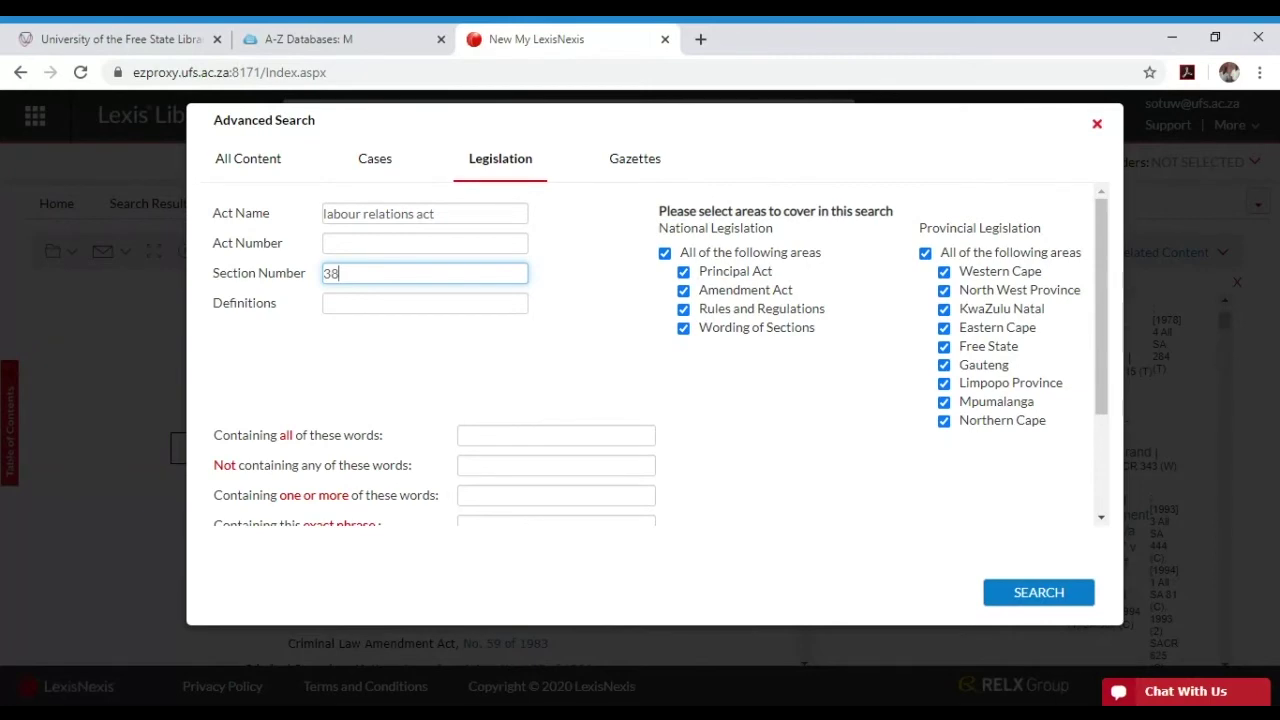
{"action": "left_click", "coordinate": [1017, 598]}
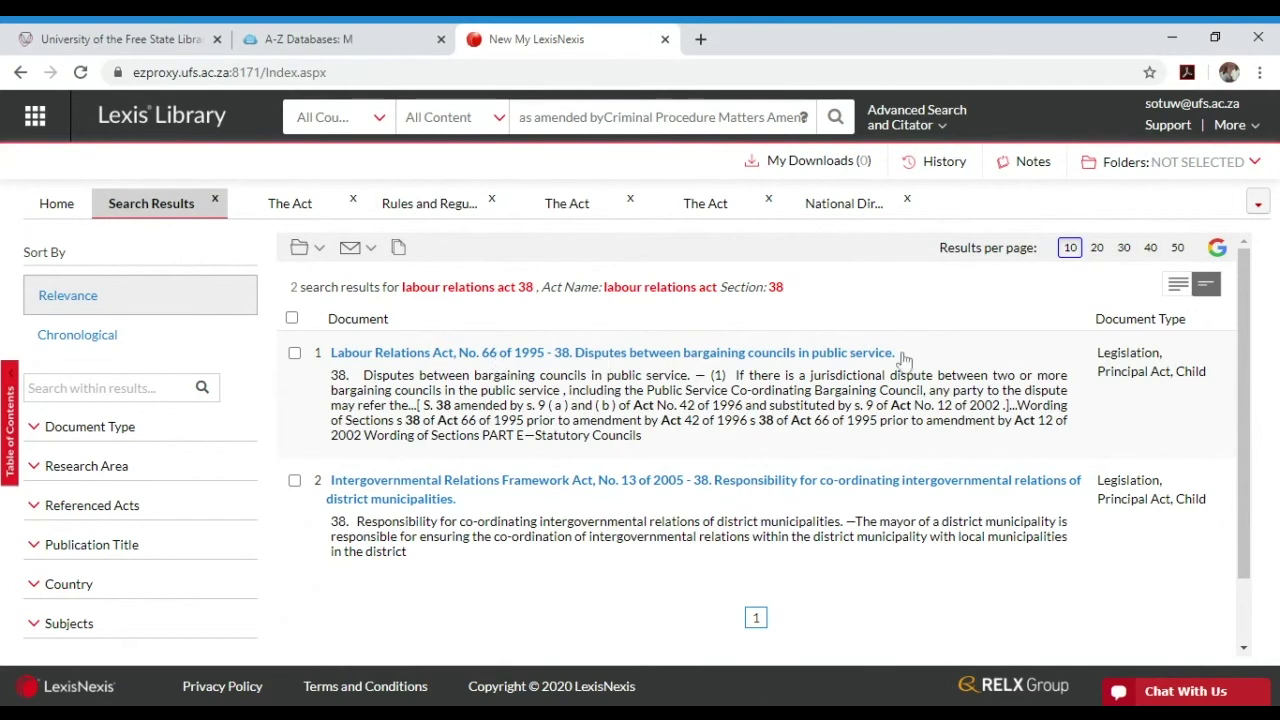
Open the first result, Labour Relations Act No. 66 of 1995 section 38 on bargaining council disputes.
{"action": "left_click", "coordinate": [568, 356]}
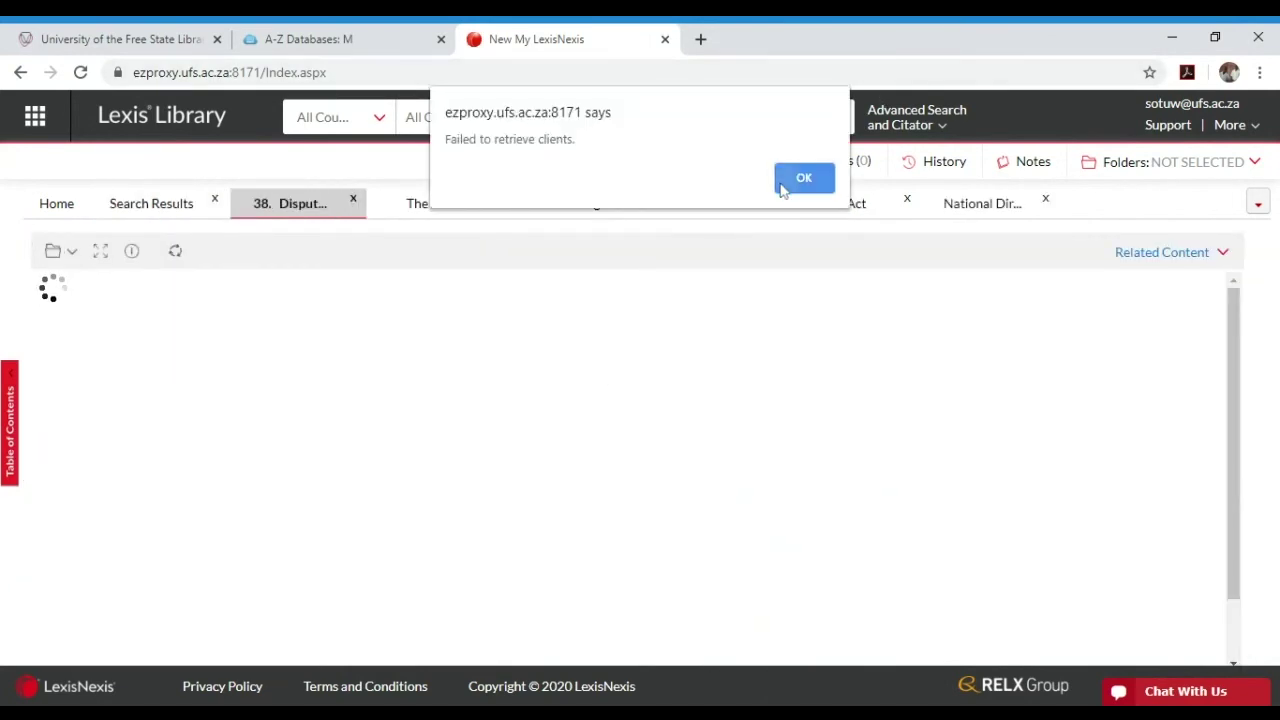
Dismiss both 'Failed to retrieve clients' alerts so section 38 and its citator entry display.
{"action": "left_click", "coordinate": [800, 178]}
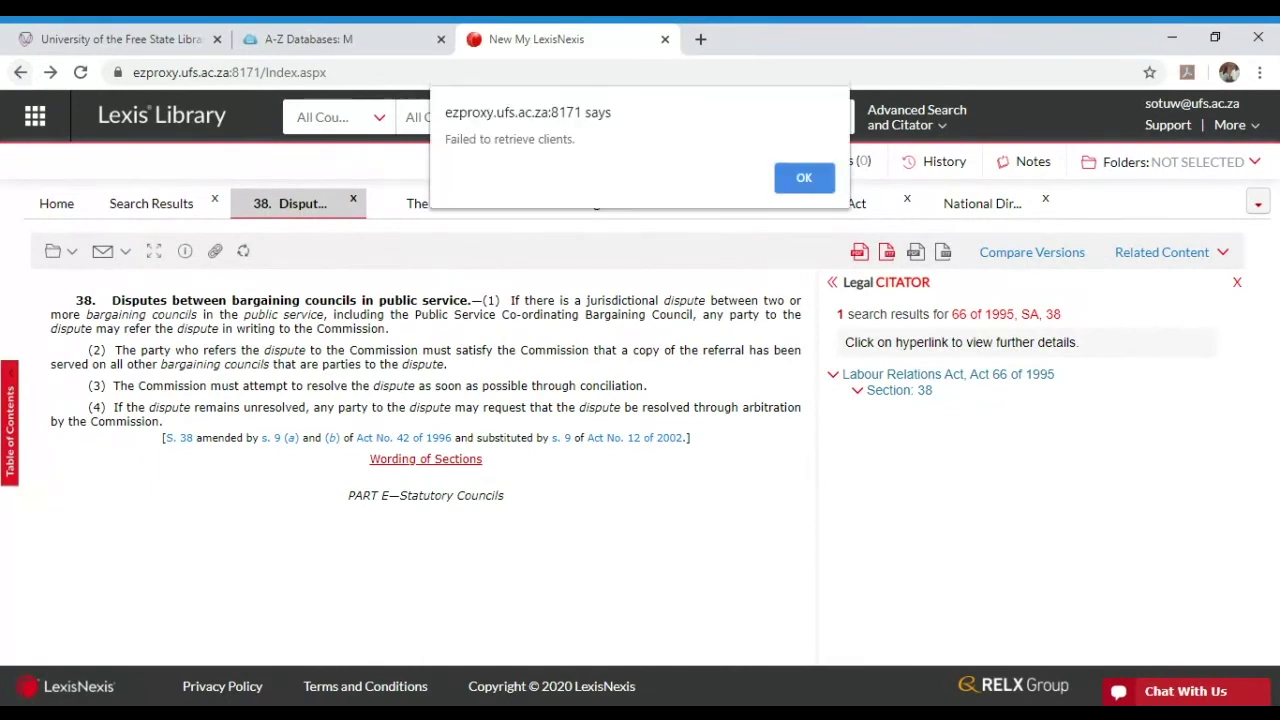
{"action": "left_click", "coordinate": [800, 179]}
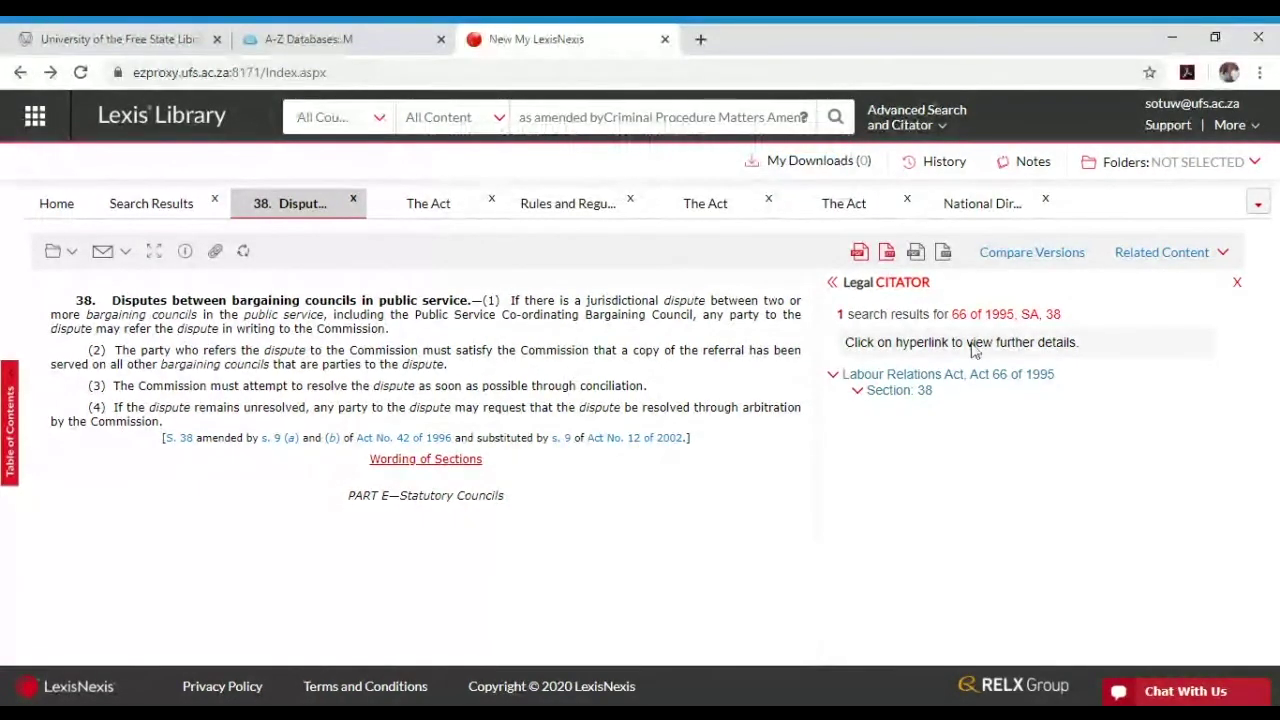
{"action": "left_click", "coordinate": [900, 122]}
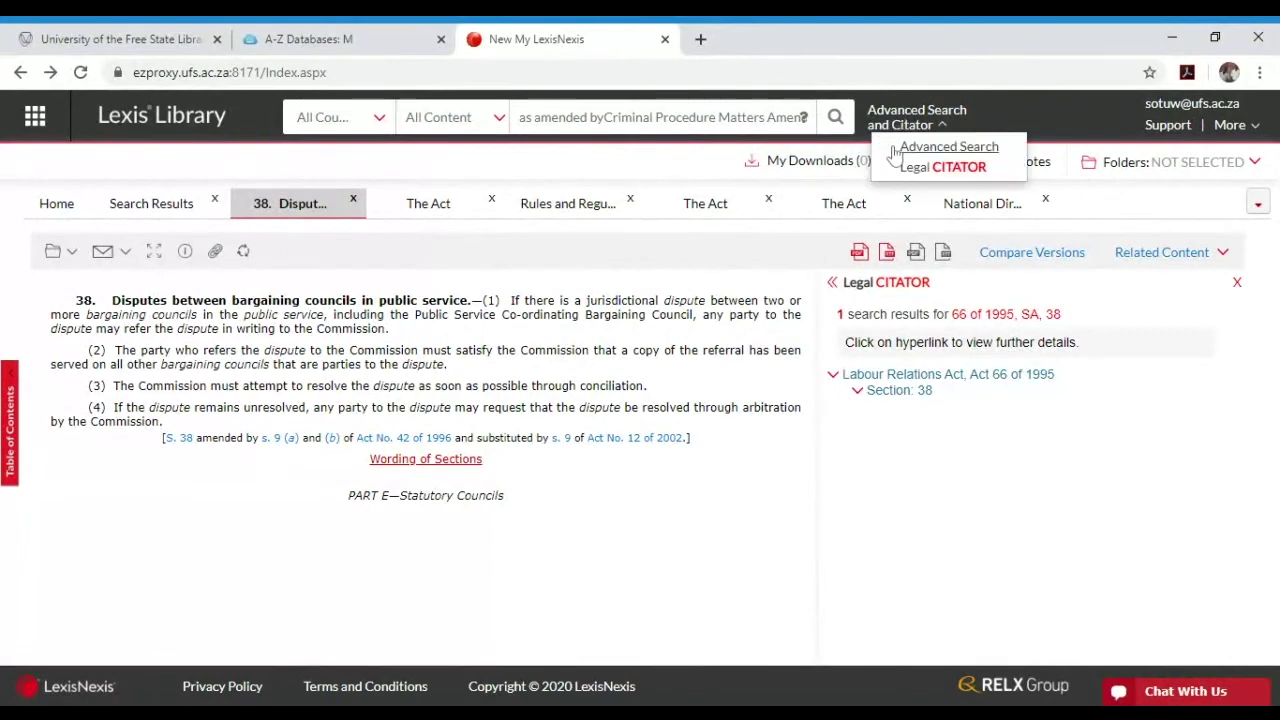
Rerun the search by act name only without section 38 and open the principal Act result.
{"action": "left_click", "coordinate": [897, 148]}
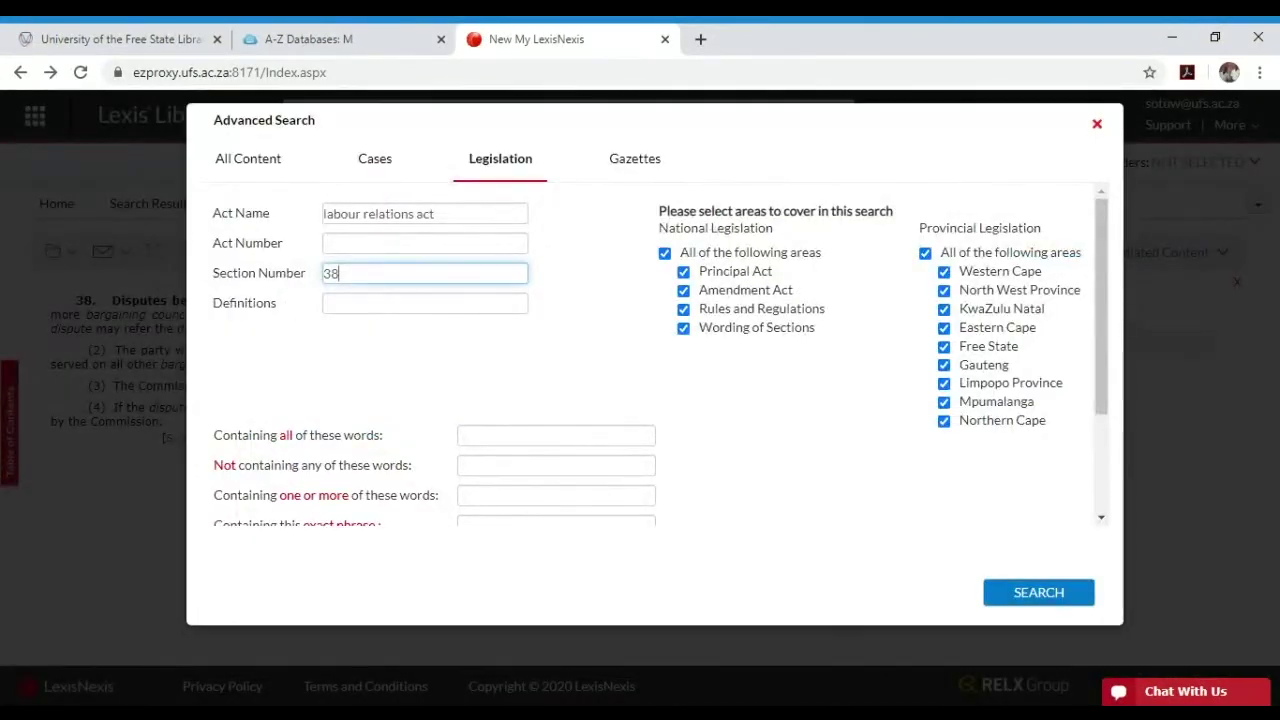
{"action": "key", "text": "BackSpace"}
{"action": "key", "text": "BackSpace"}
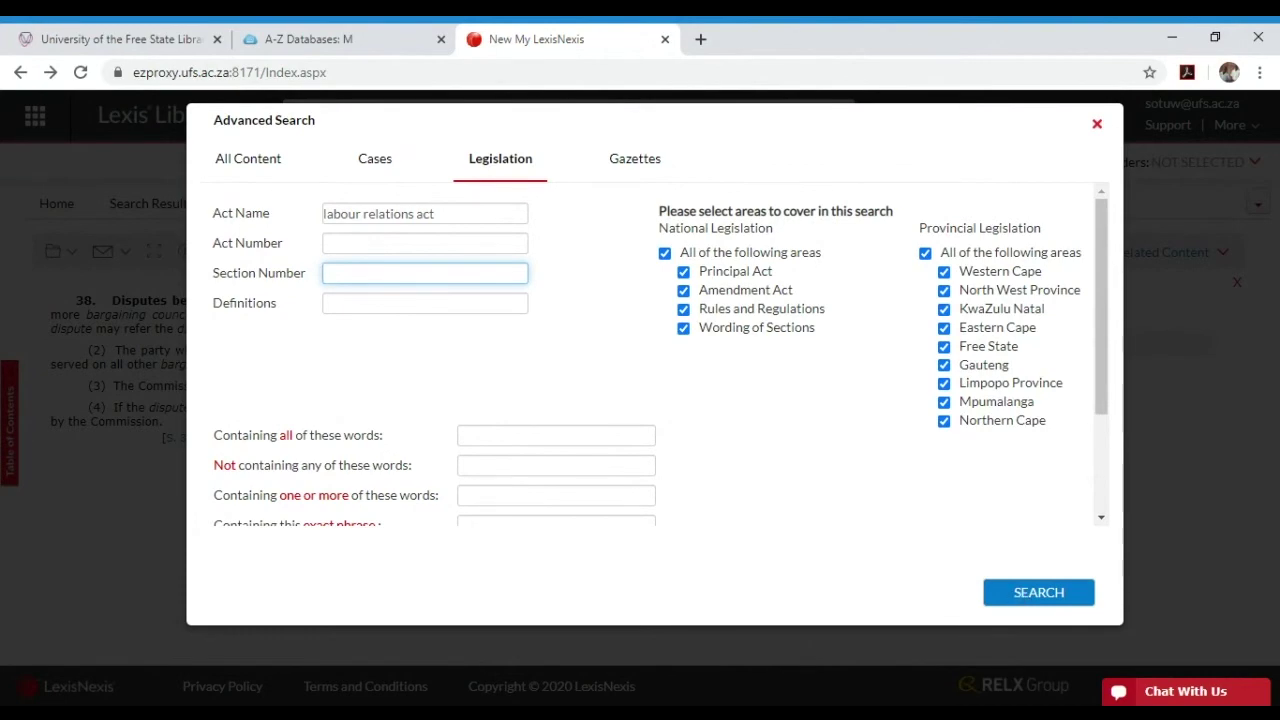
{"action": "left_click", "coordinate": [1017, 596]}
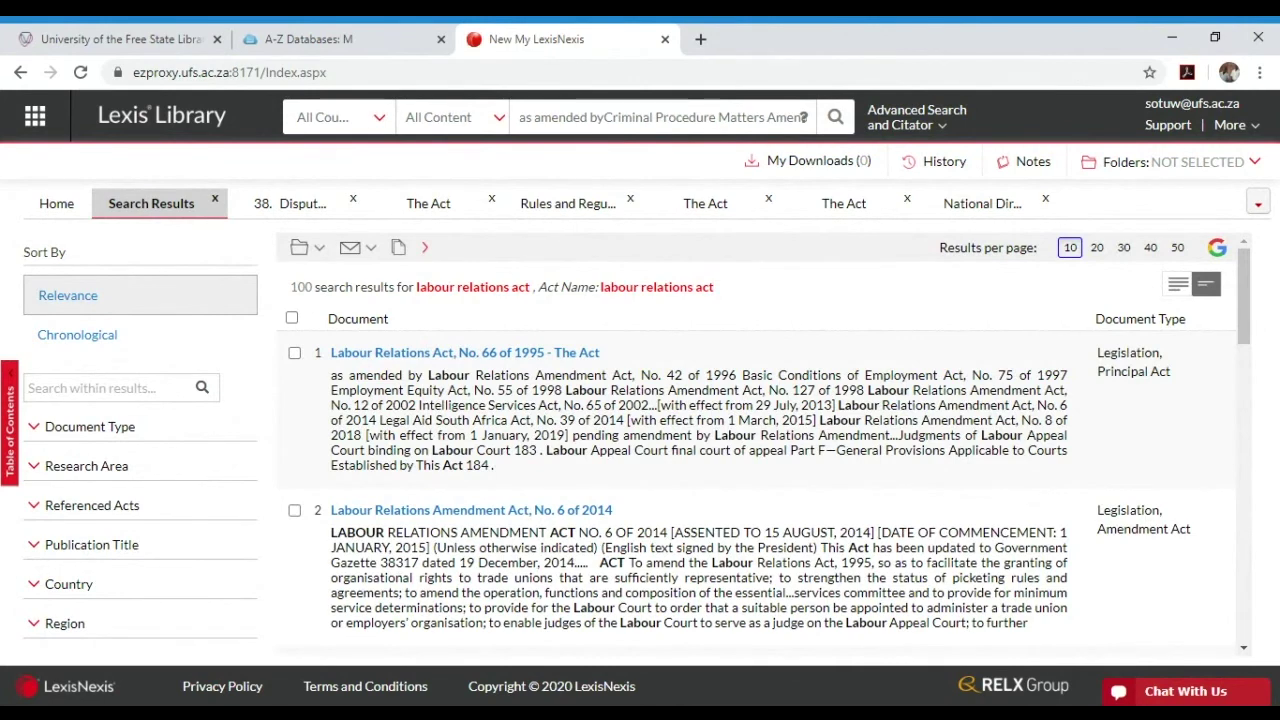
{"action": "scroll", "coordinate": [302, 458], "scroll_direction": "down", "scroll_amount": 2}
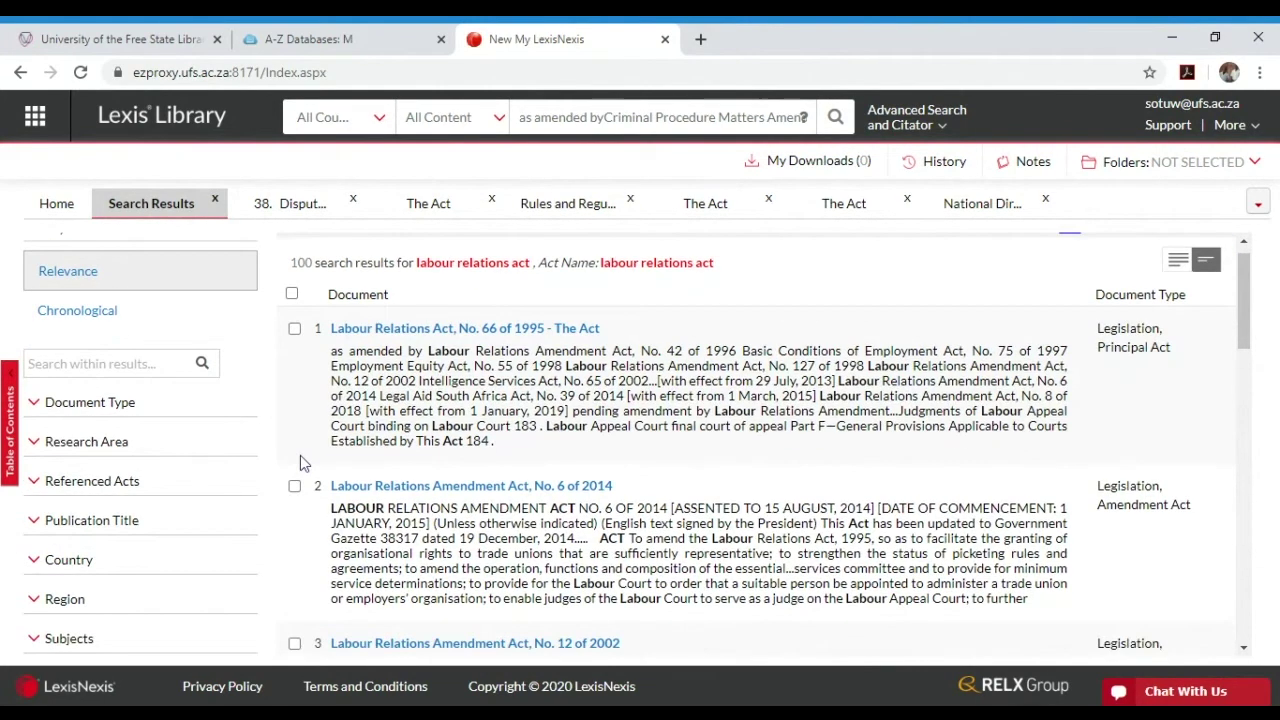
{"action": "scroll", "coordinate": [308, 462], "scroll_direction": "up", "scroll_amount": 2}
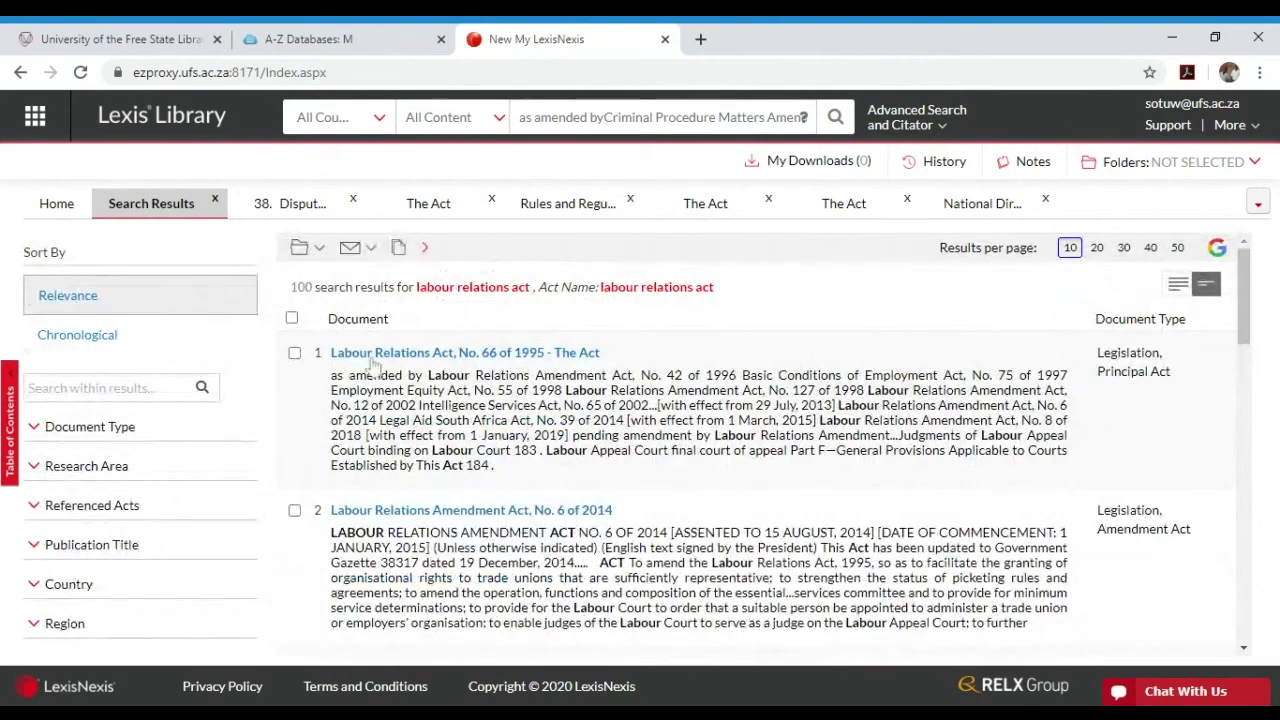
{"action": "left_click", "coordinate": [500, 358]}
Open 'Labour Relations Act, No. 66 of 1995 - The Act' from the first search result.
{"action": "left_click", "coordinate": [295, 354]}
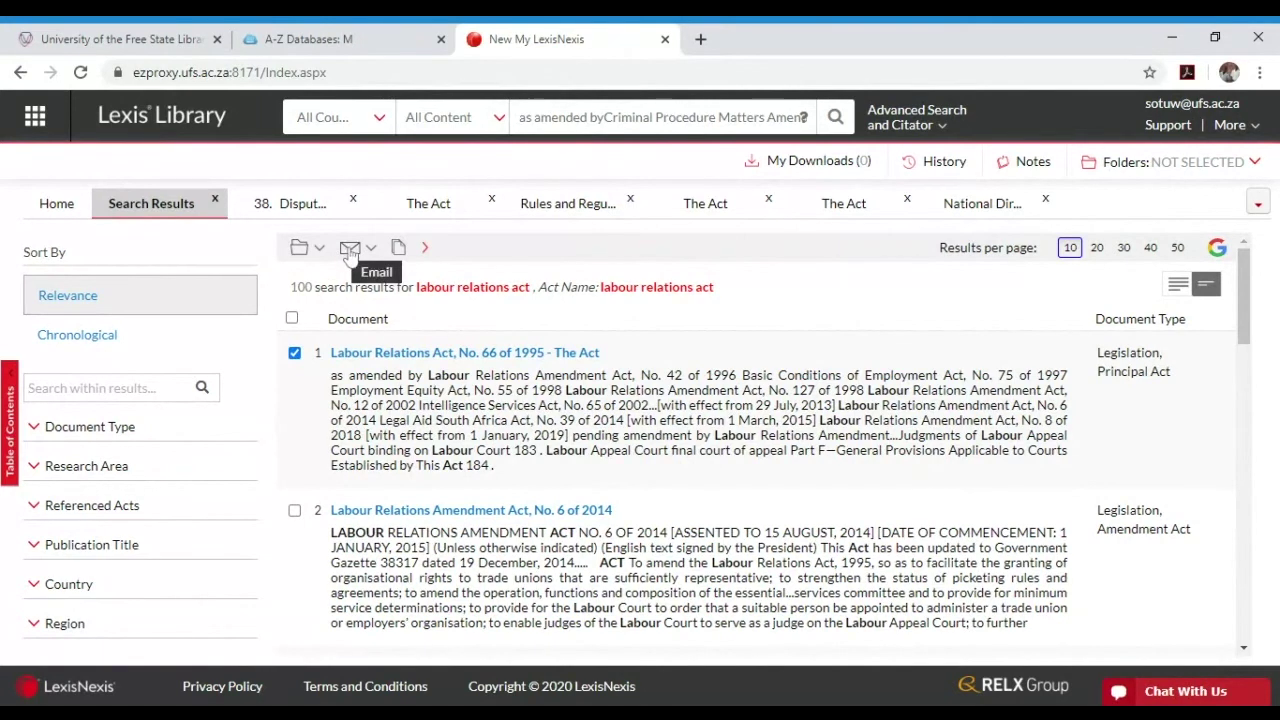
{"action": "left_click", "coordinate": [295, 353]}
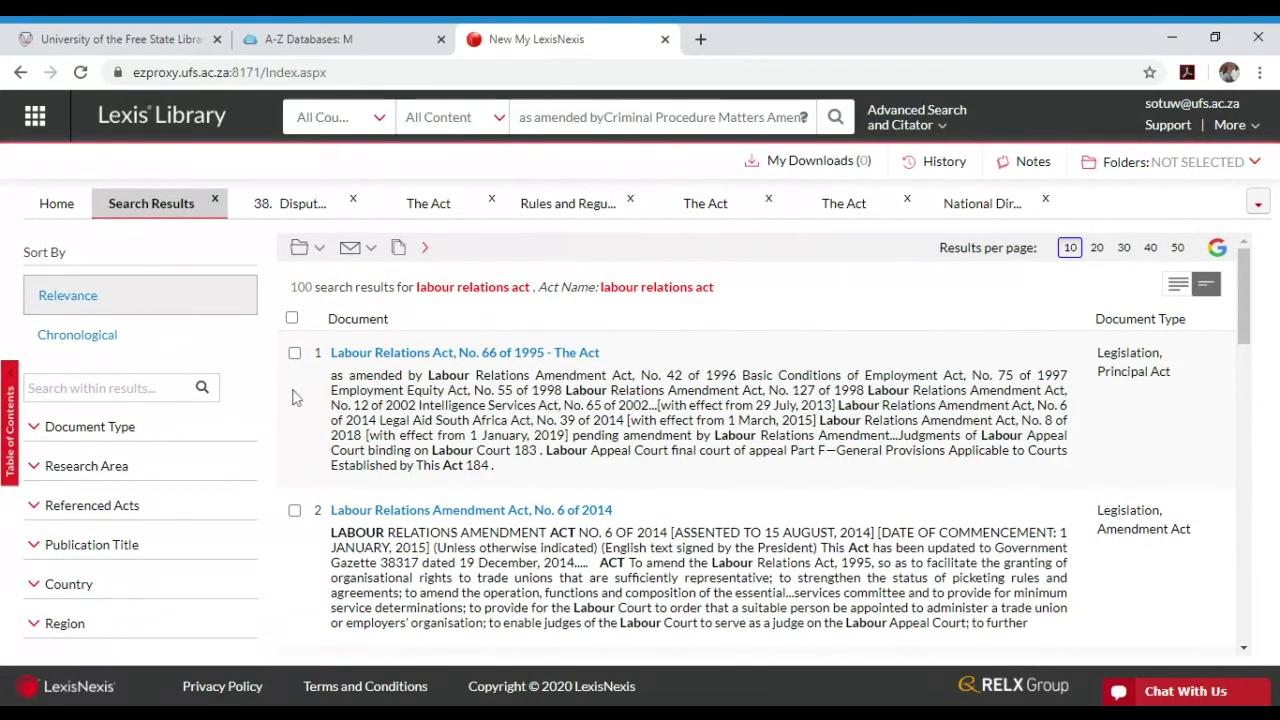
{"action": "left_click", "coordinate": [382, 356]}
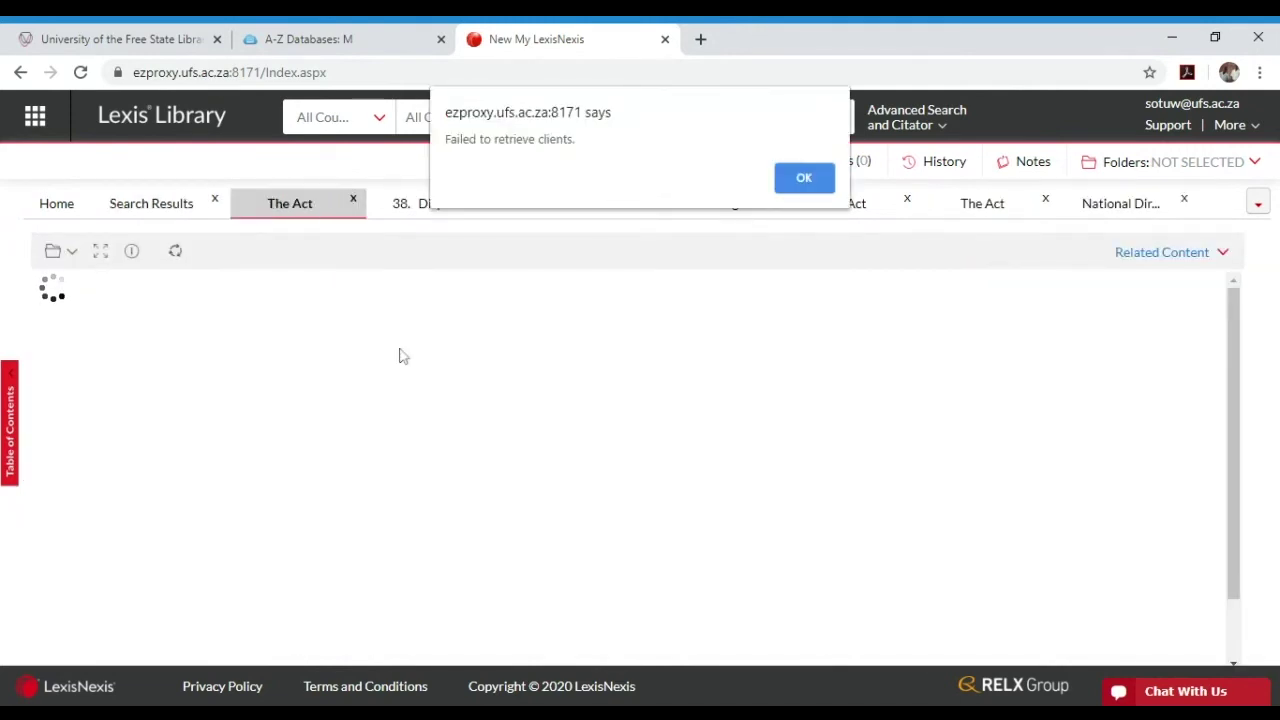
Dismiss the error alert and scroll the Arrangement of Sections to entry 24 under Part B—Collective Agreements.
{"action": "left_click", "coordinate": [803, 178]}
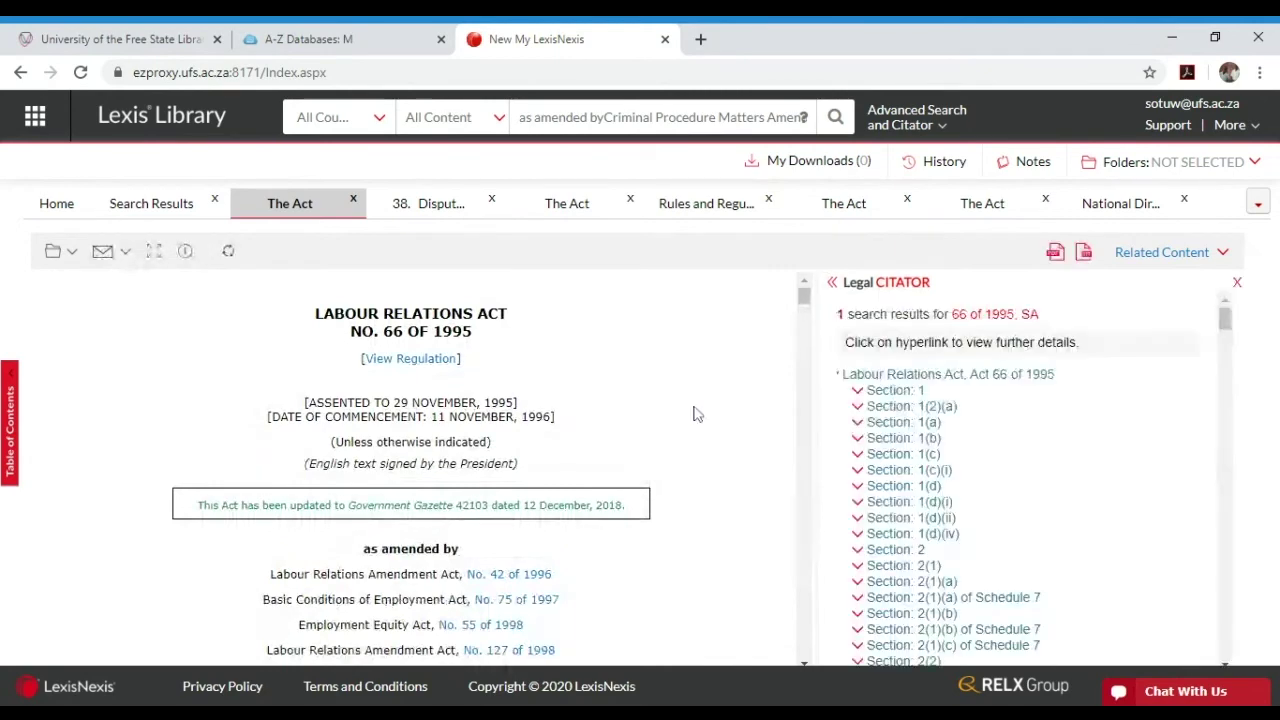
{"action": "scroll", "coordinate": [571, 486], "scroll_direction": "down", "scroll_amount": 6}
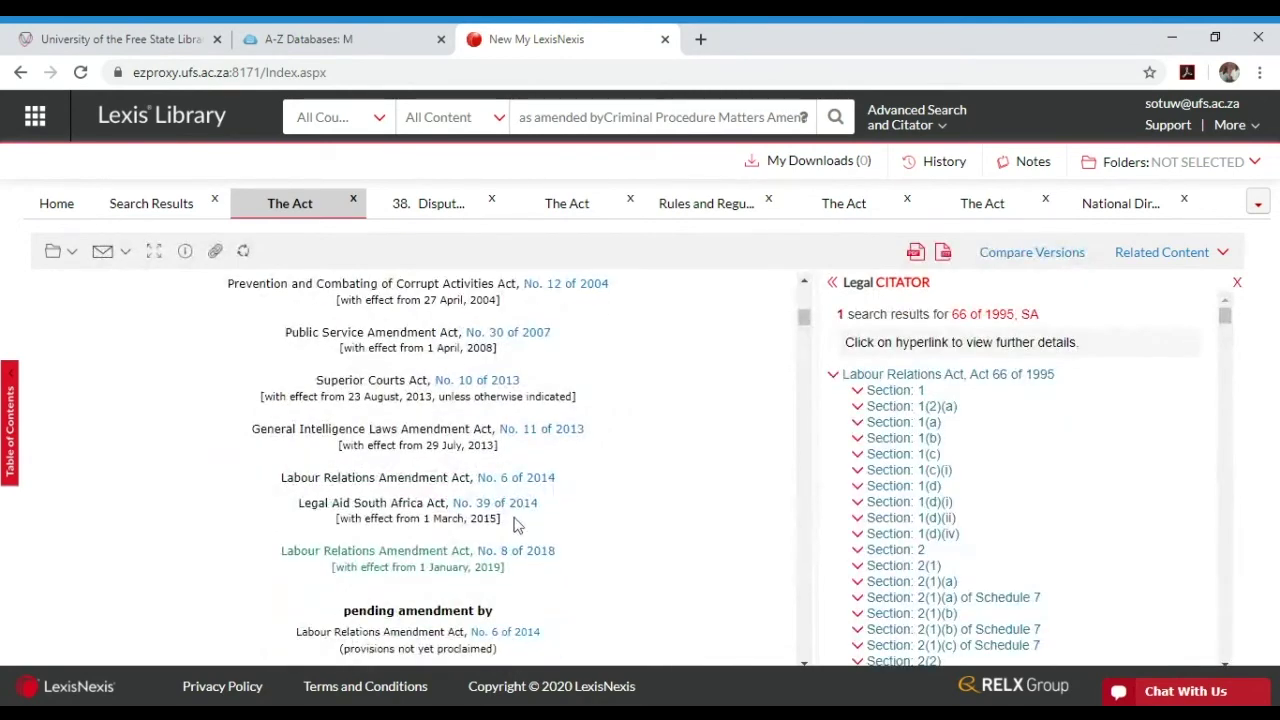
{"action": "scroll", "coordinate": [517, 525], "scroll_direction": "down", "scroll_amount": 15}
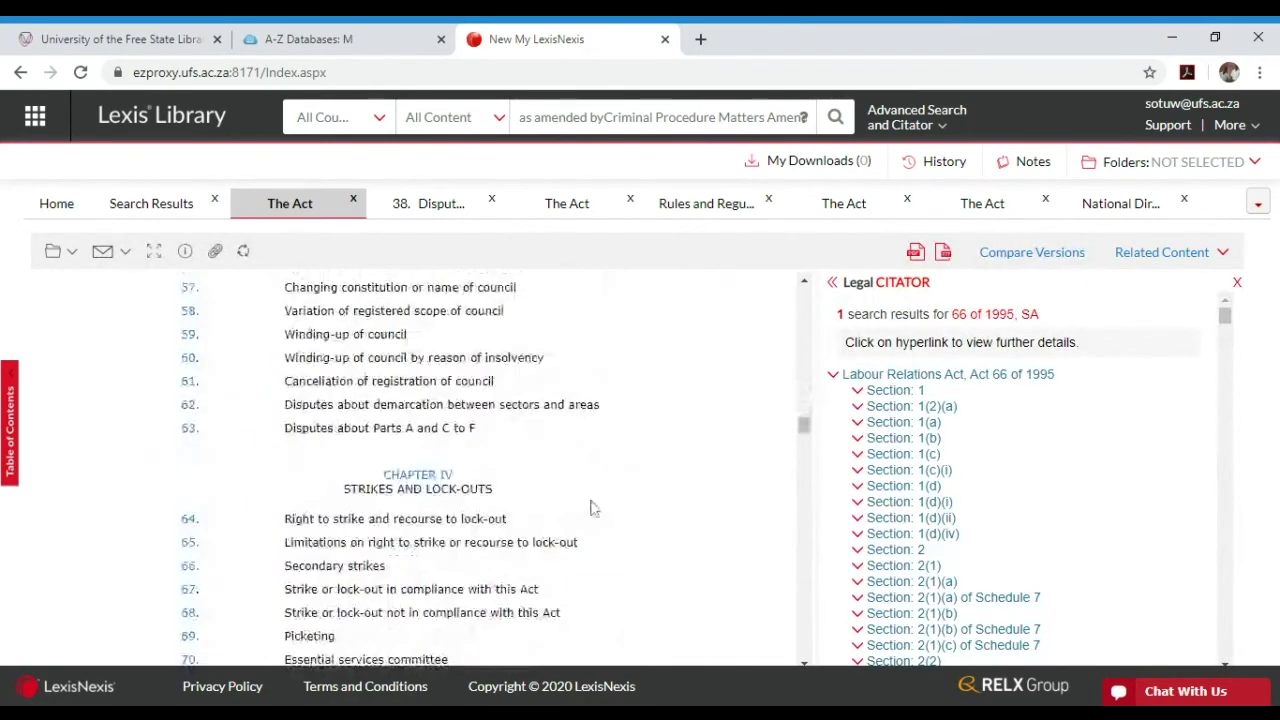
{"action": "scroll", "coordinate": [590, 508], "scroll_direction": "up", "scroll_amount": 10}
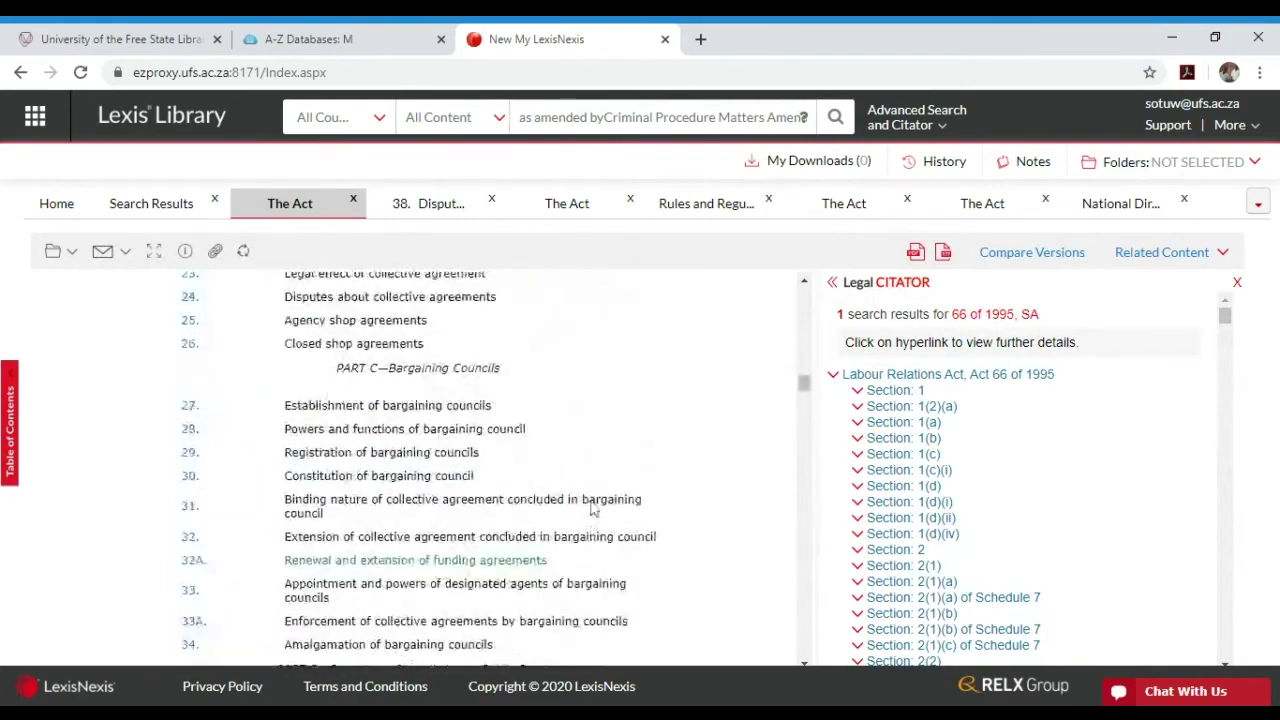
{"action": "scroll", "coordinate": [590, 508], "scroll_direction": "up", "scroll_amount": 8}
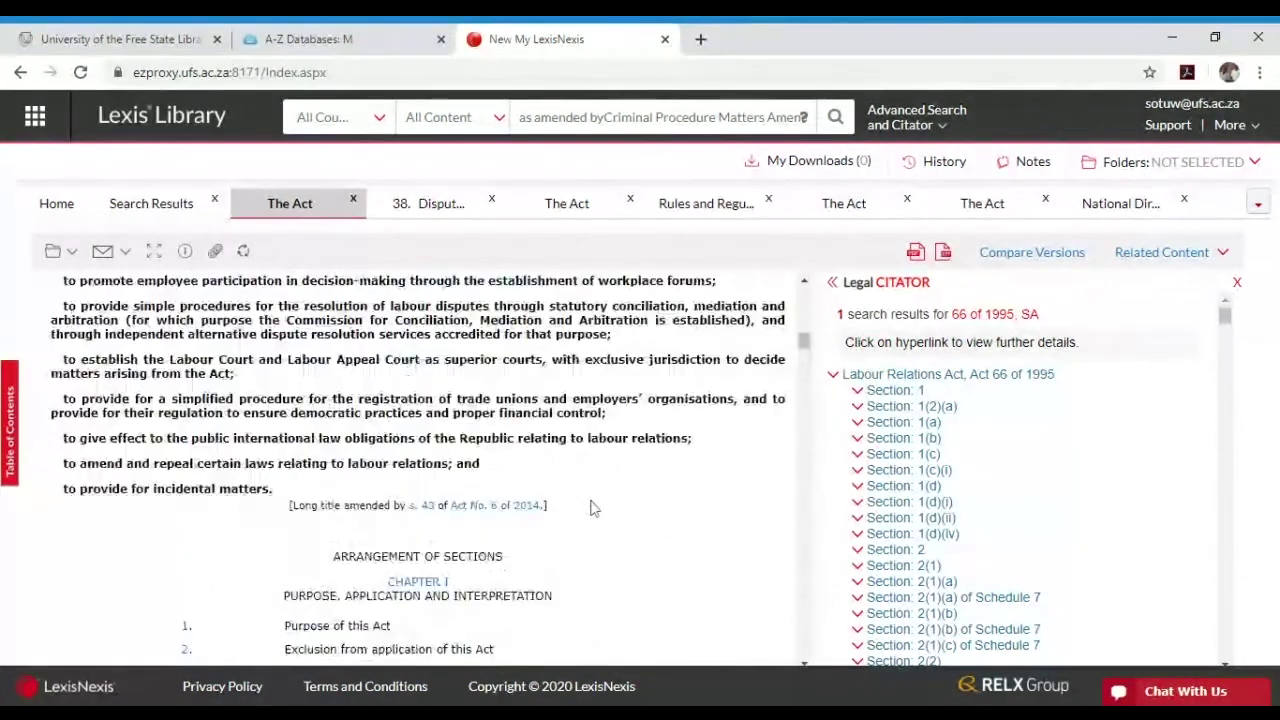
{"action": "scroll", "coordinate": [594, 511], "scroll_direction": "up", "scroll_amount": 1}
{"action": "scroll", "coordinate": [594, 511], "scroll_direction": "down", "scroll_amount": 4}
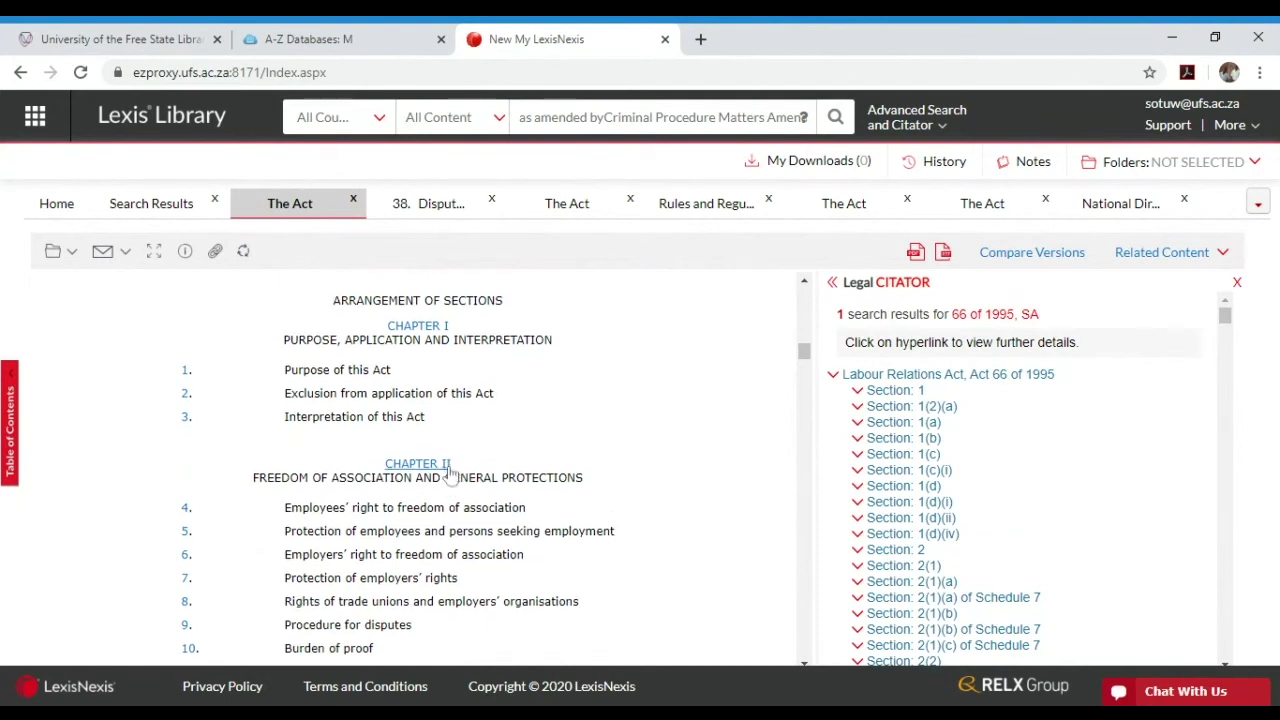
{"action": "scroll", "coordinate": [450, 474], "scroll_direction": "down", "scroll_amount": 1}
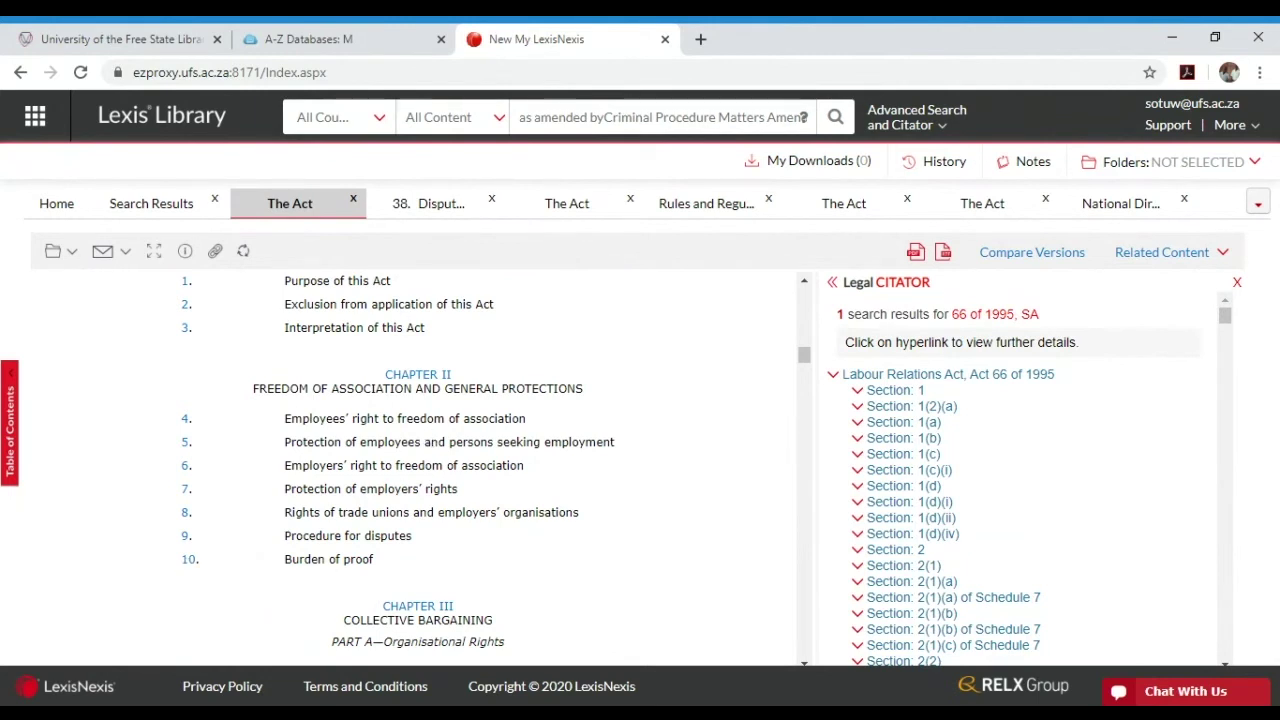
{"action": "scroll", "coordinate": [390, 560], "scroll_direction": "down", "scroll_amount": 3}
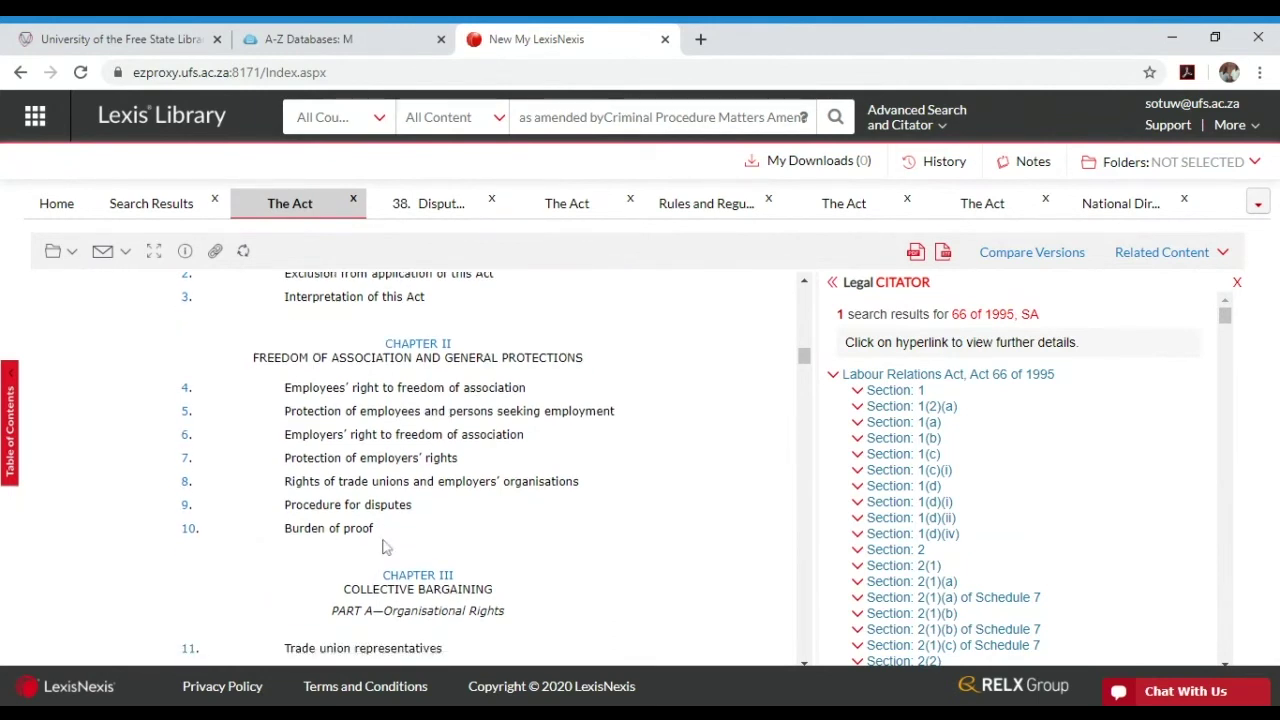
{"action": "scroll", "coordinate": [420, 555], "scroll_direction": "down", "scroll_amount": 1}
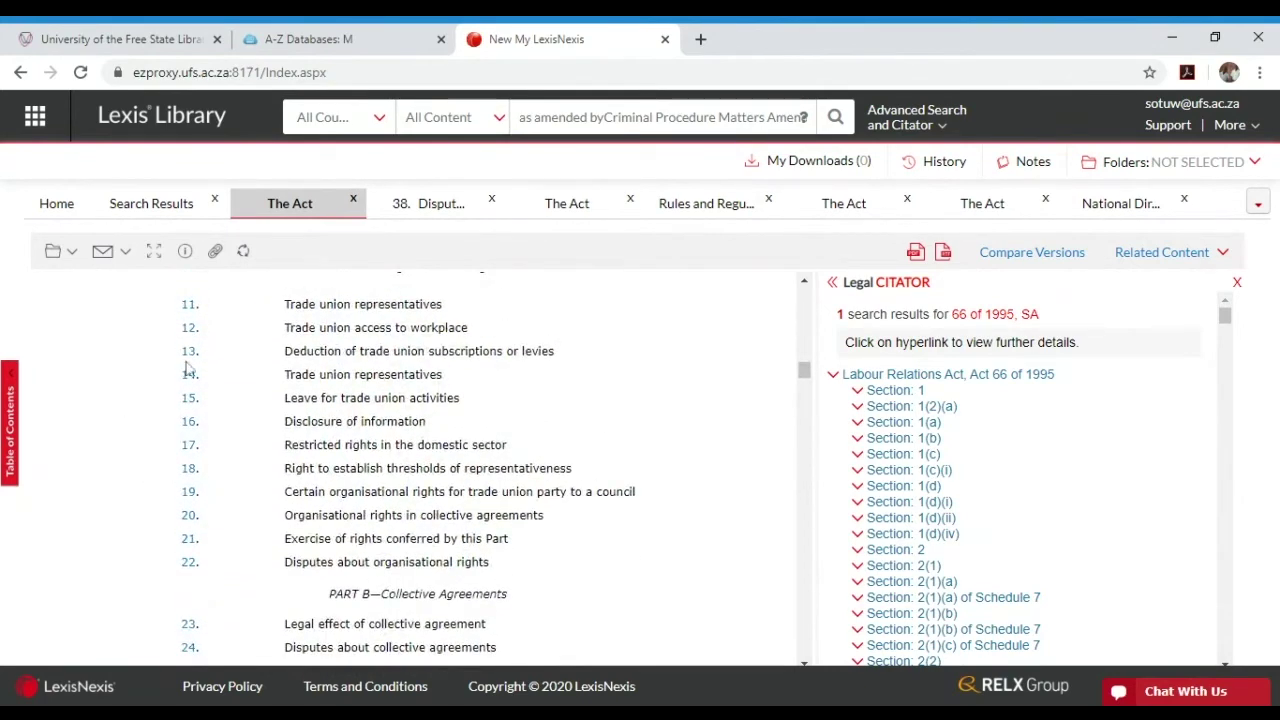
{"action": "scroll", "coordinate": [337, 462], "scroll_direction": "up", "scroll_amount": 1}
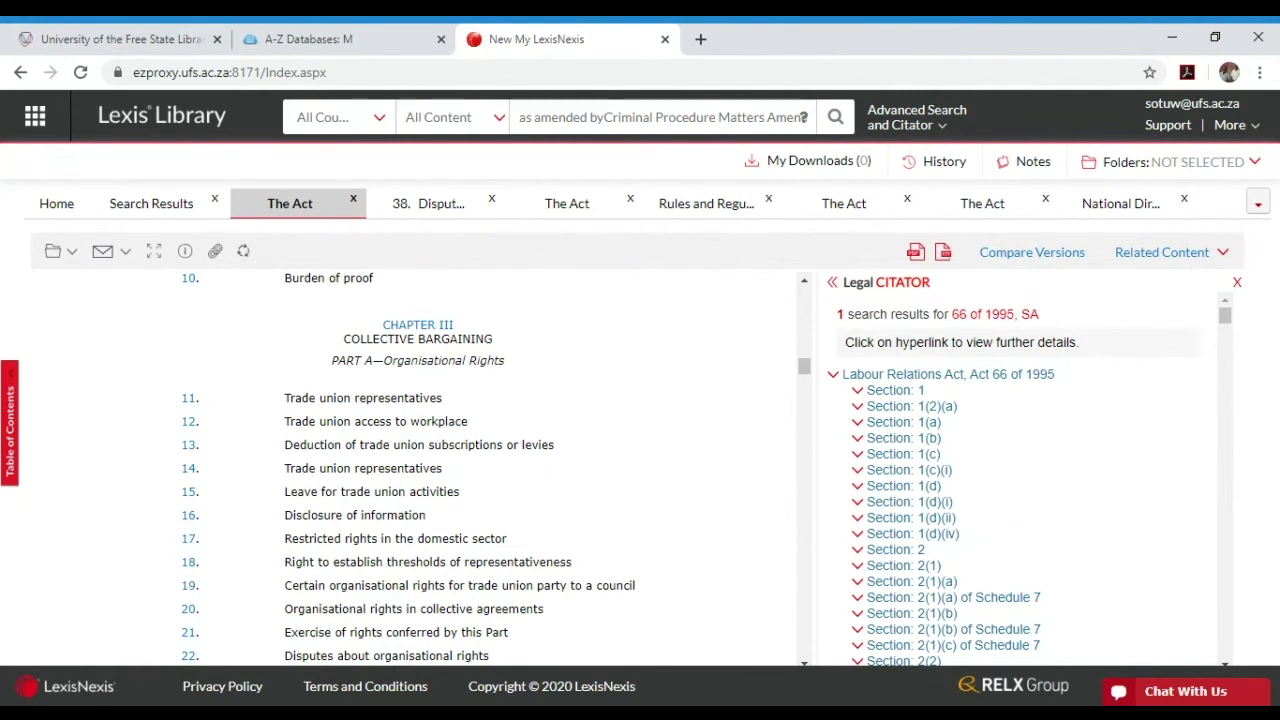
{"action": "scroll", "coordinate": [215, 588], "scroll_direction": "up", "scroll_amount": 1}
{"action": "scroll", "coordinate": [408, 470], "scroll_direction": "up", "scroll_amount": 1}
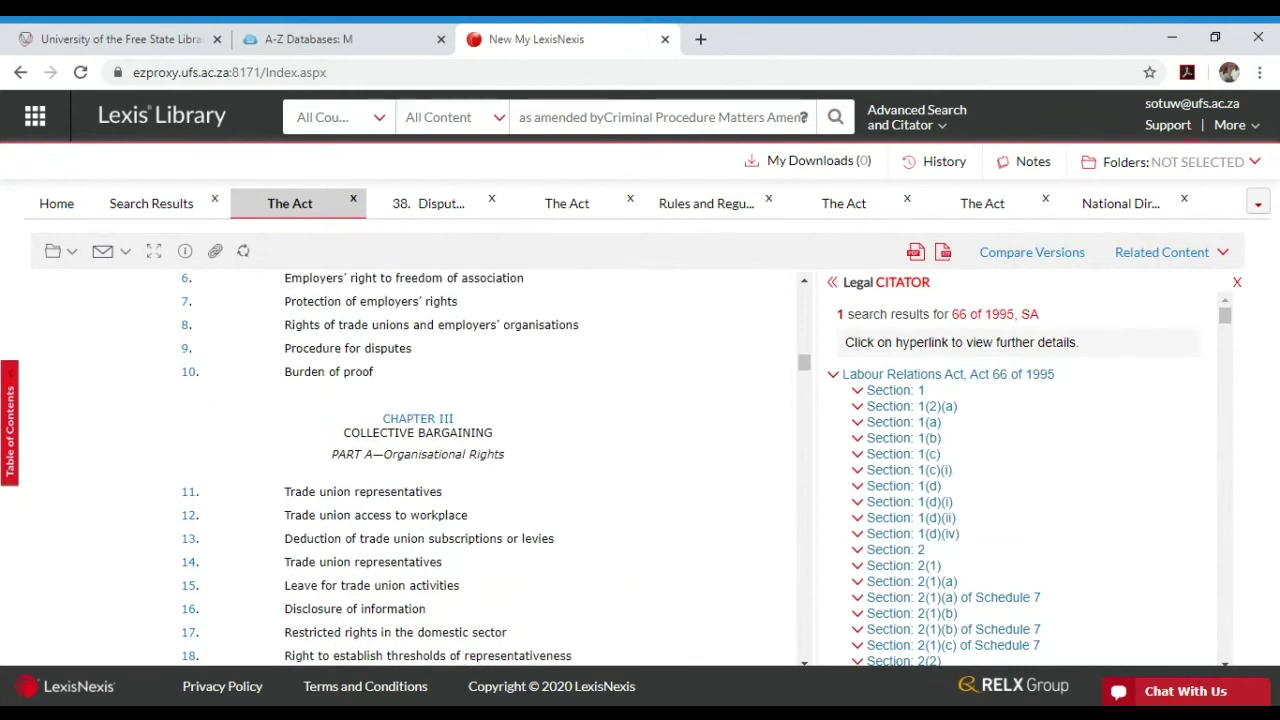
{"action": "scroll", "coordinate": [452, 607], "scroll_direction": "up", "scroll_amount": 4}
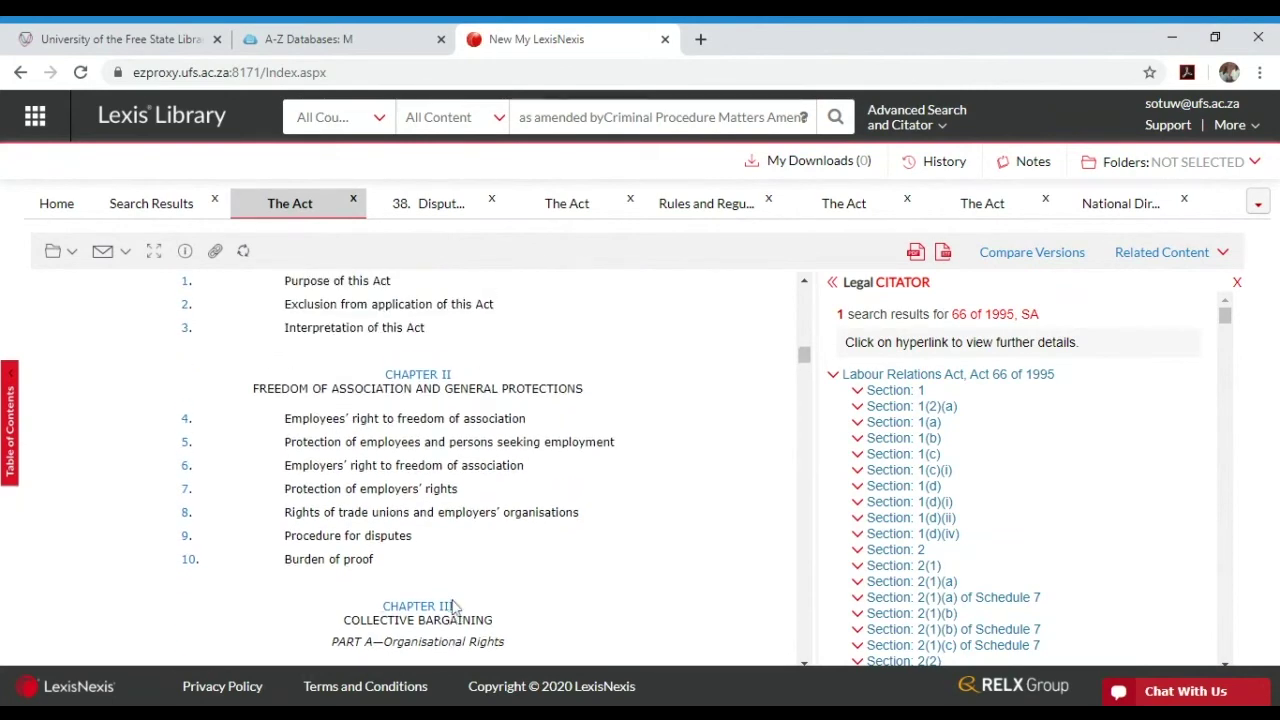
{"action": "scroll", "coordinate": [452, 607], "scroll_direction": "down", "scroll_amount": 7}
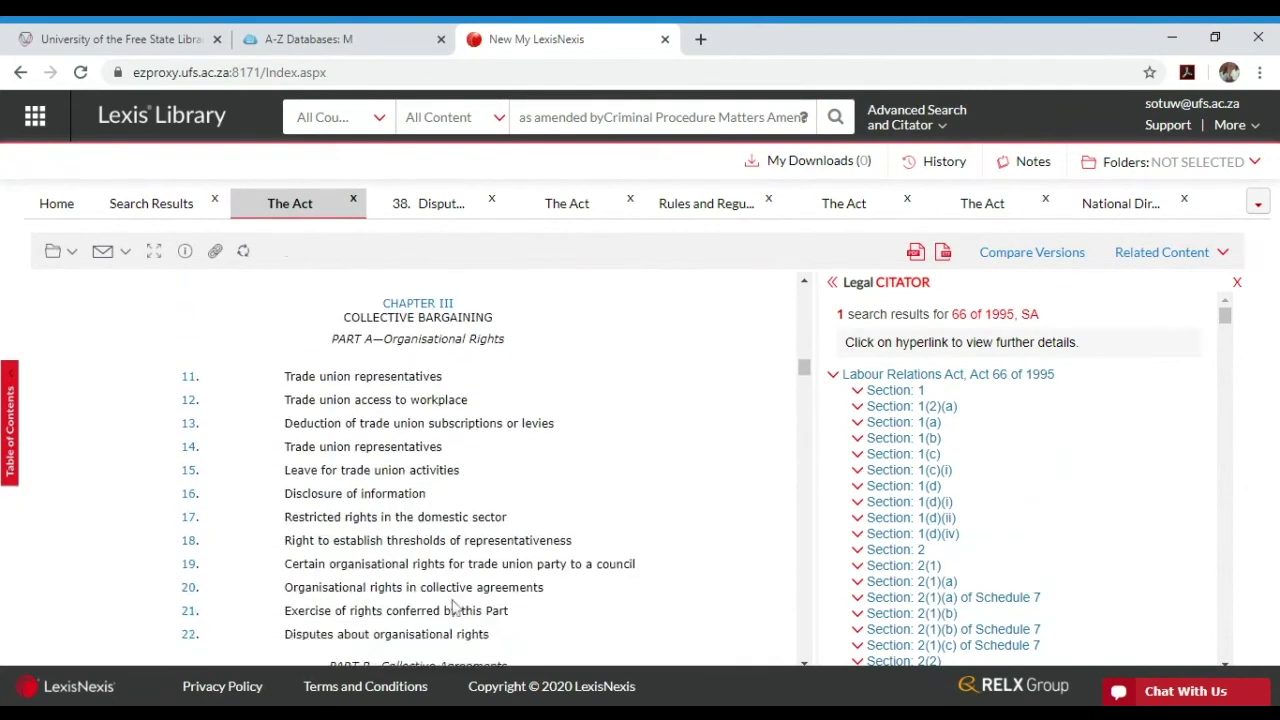
{"action": "scroll", "coordinate": [452, 607], "scroll_direction": "down", "scroll_amount": 3}
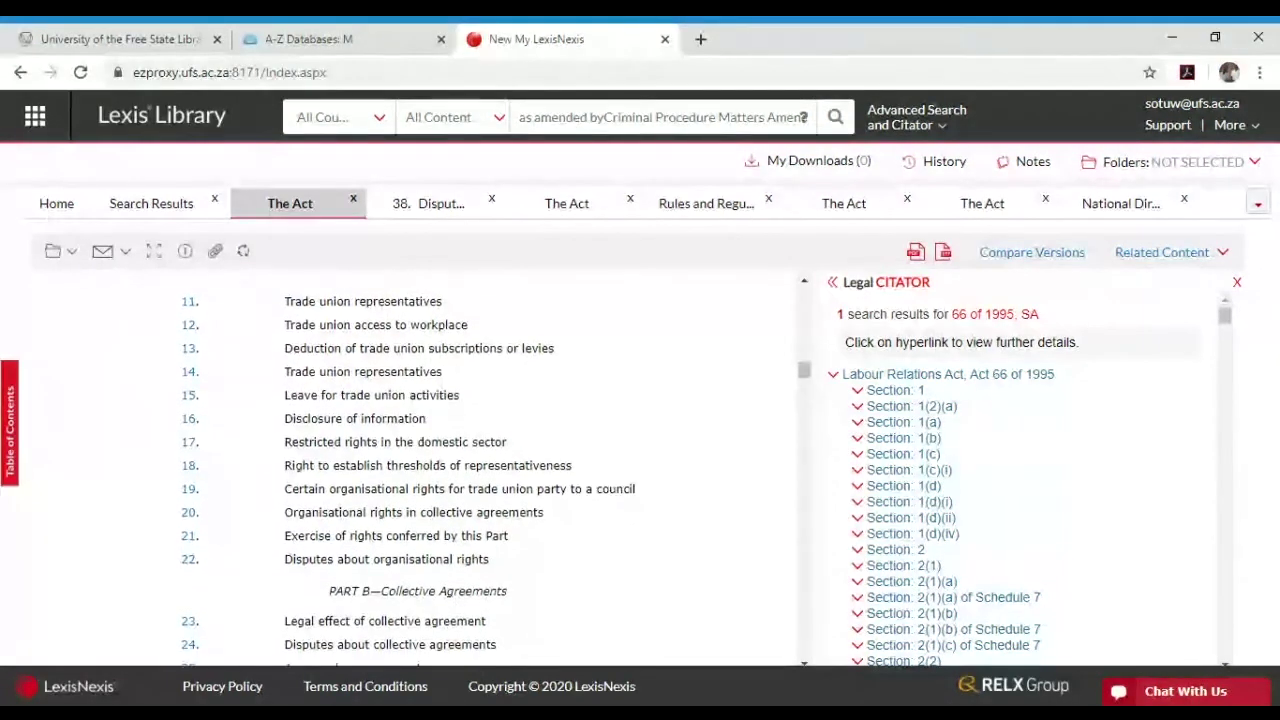
{"action": "scroll", "coordinate": [457, 609], "scroll_direction": "down", "scroll_amount": 3}
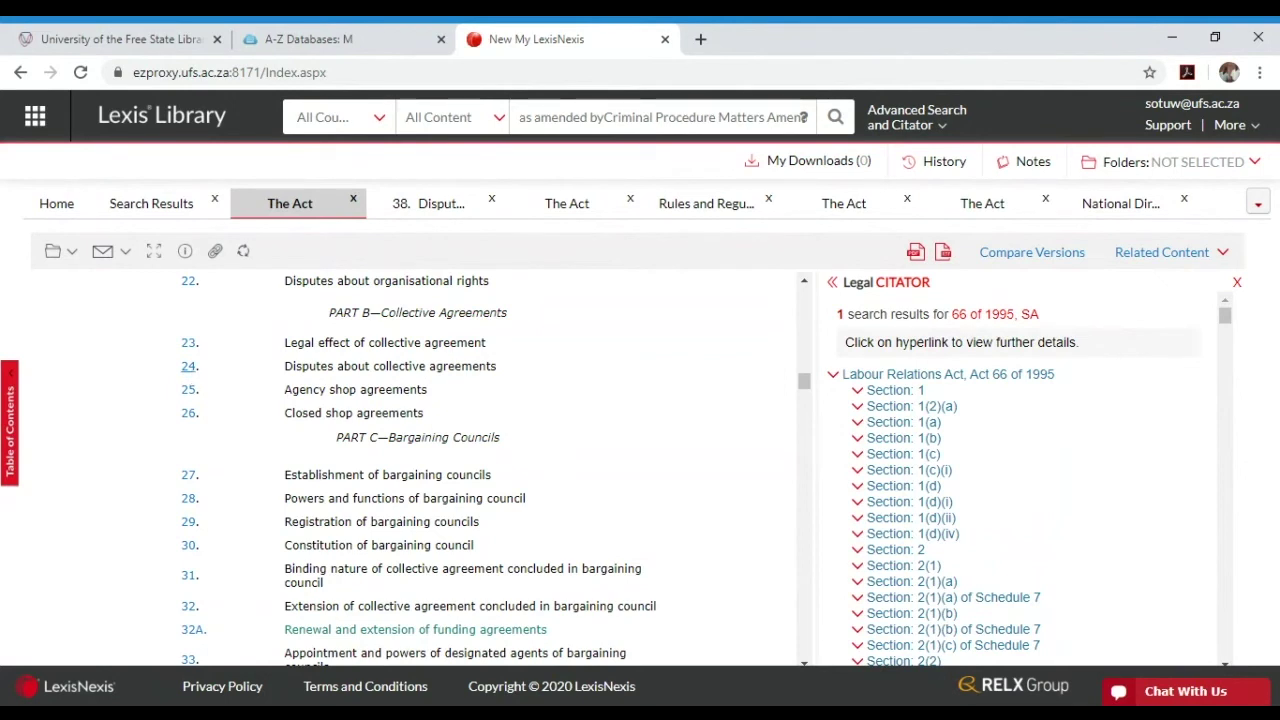
Open section 24, Disputes about collective agreements, past the 'Failed to retrieve clients' alert.
{"action": "left_click", "coordinate": [188, 366]}
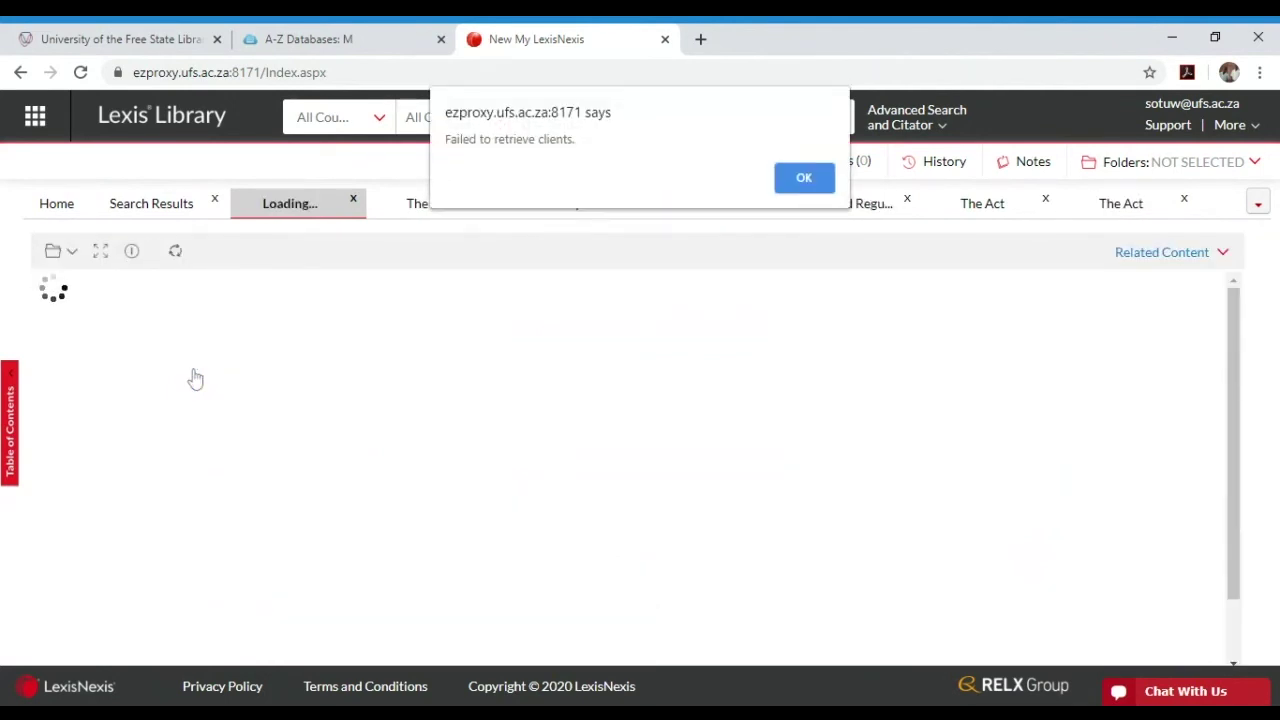
{"action": "left_click", "coordinate": [804, 177]}
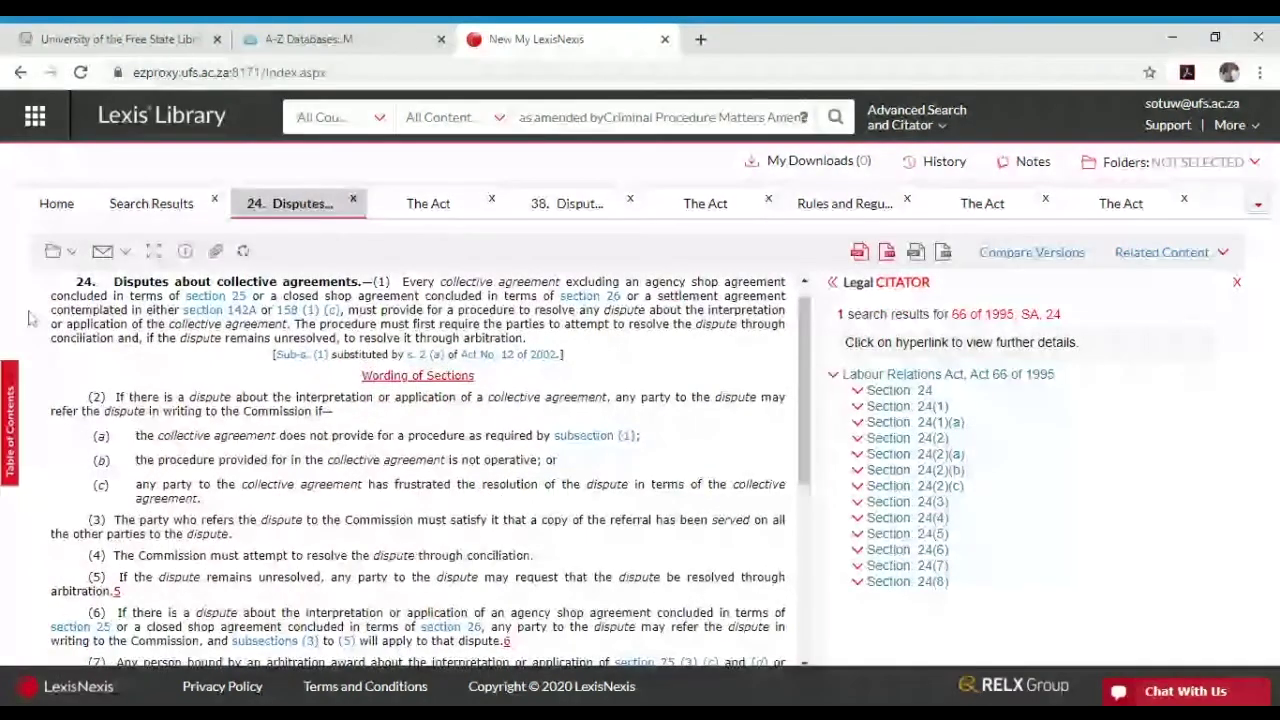
{"action": "left_click", "coordinate": [188, 297]}
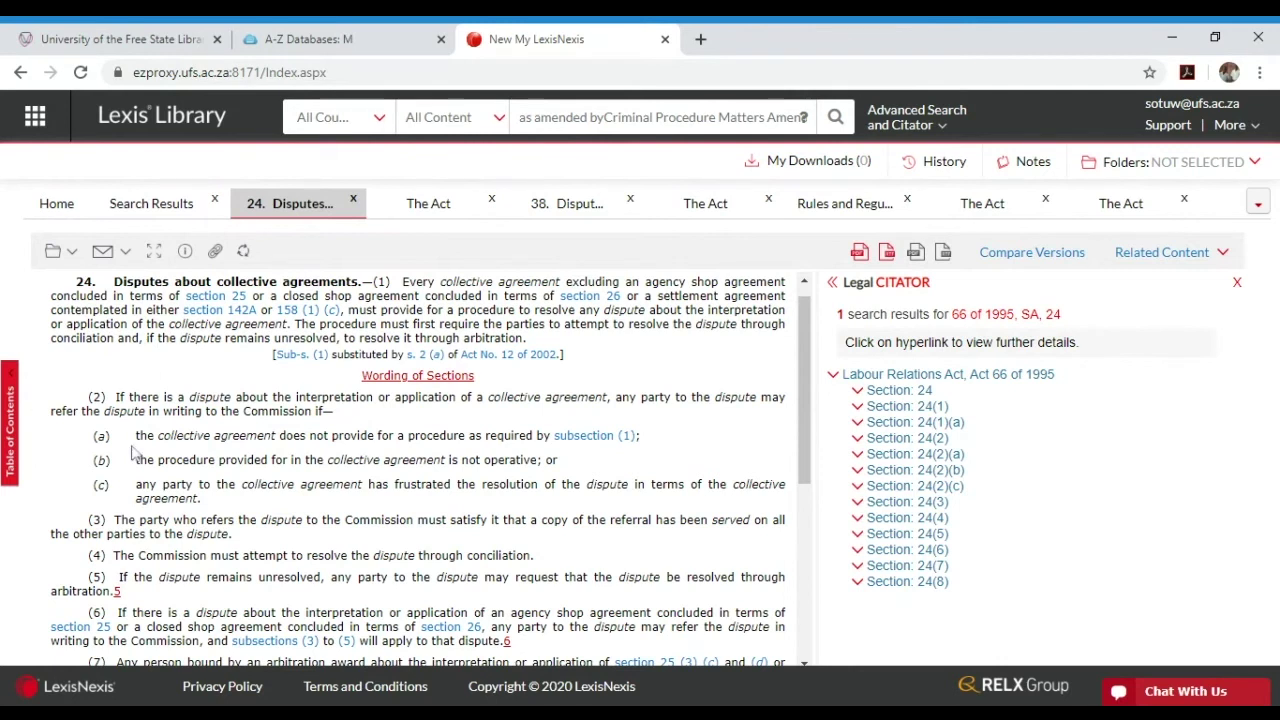
Run an Advanced legislation search with Act Name cleared and Act Number 66 1995.
{"action": "left_click", "coordinate": [888, 117]}
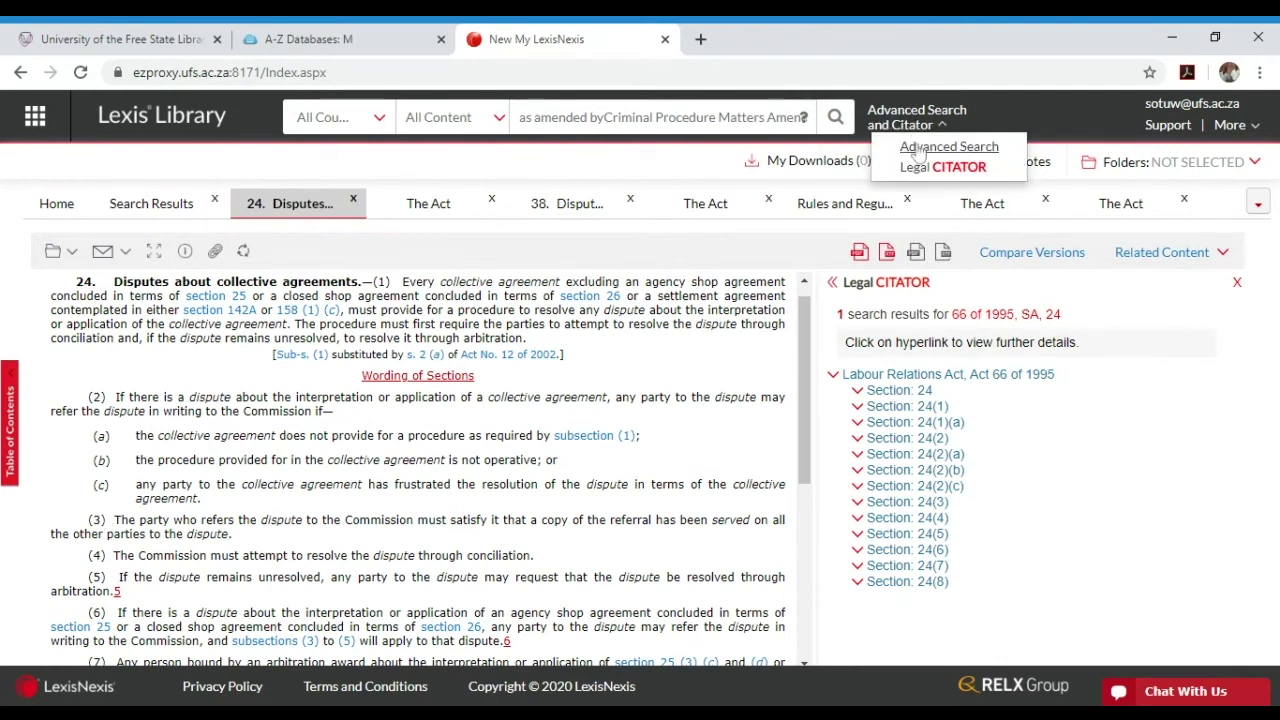
{"action": "left_click", "coordinate": [918, 147]}
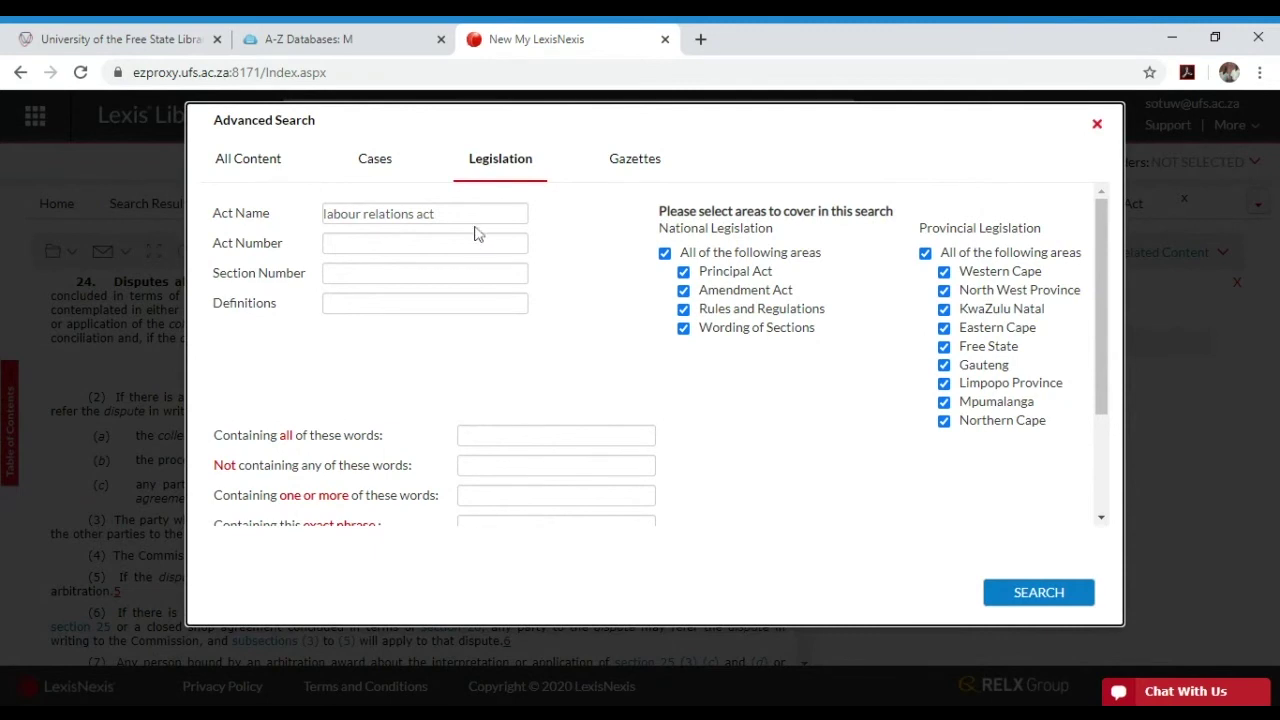
{"action": "triple_click", "coordinate": [422, 214]}
{"action": "key", "text": "BackSpace"}
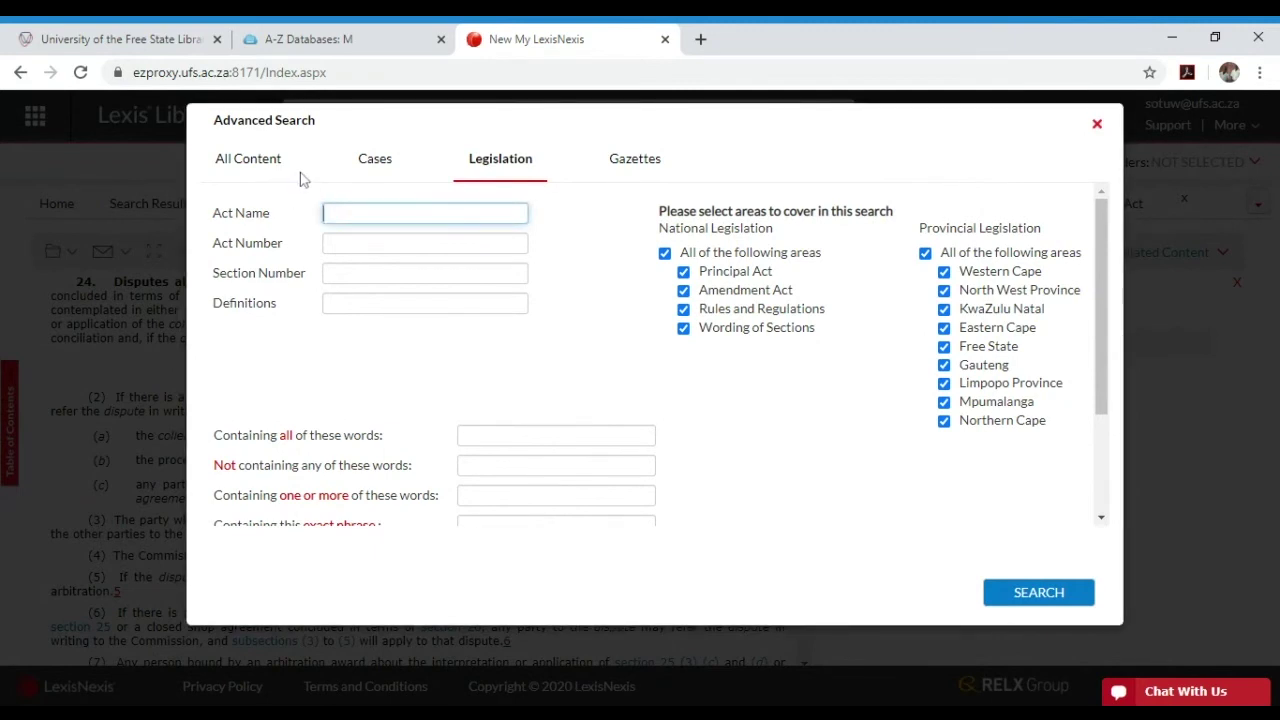
{"action": "left_click", "coordinate": [324, 246]}
{"action": "type", "text": "51 1977"}
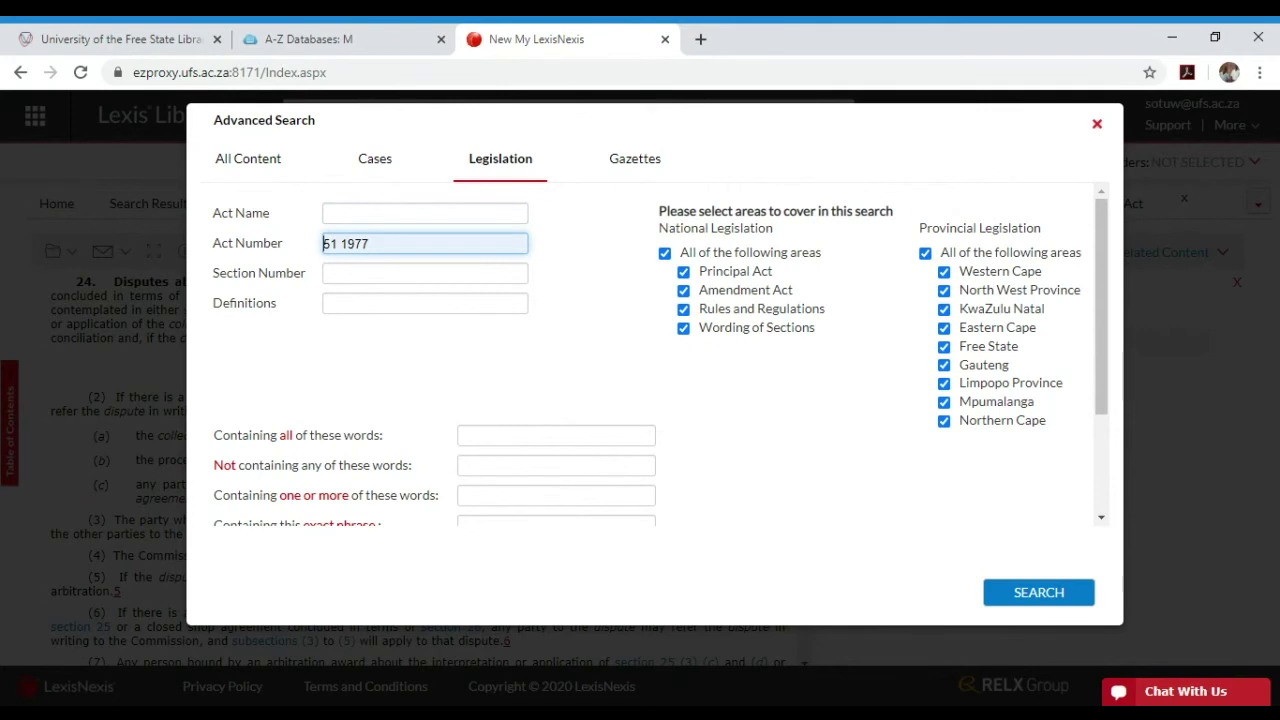
{"action": "key", "text": "ctrl+a"}
{"action": "key", "text": "BackSpace"}
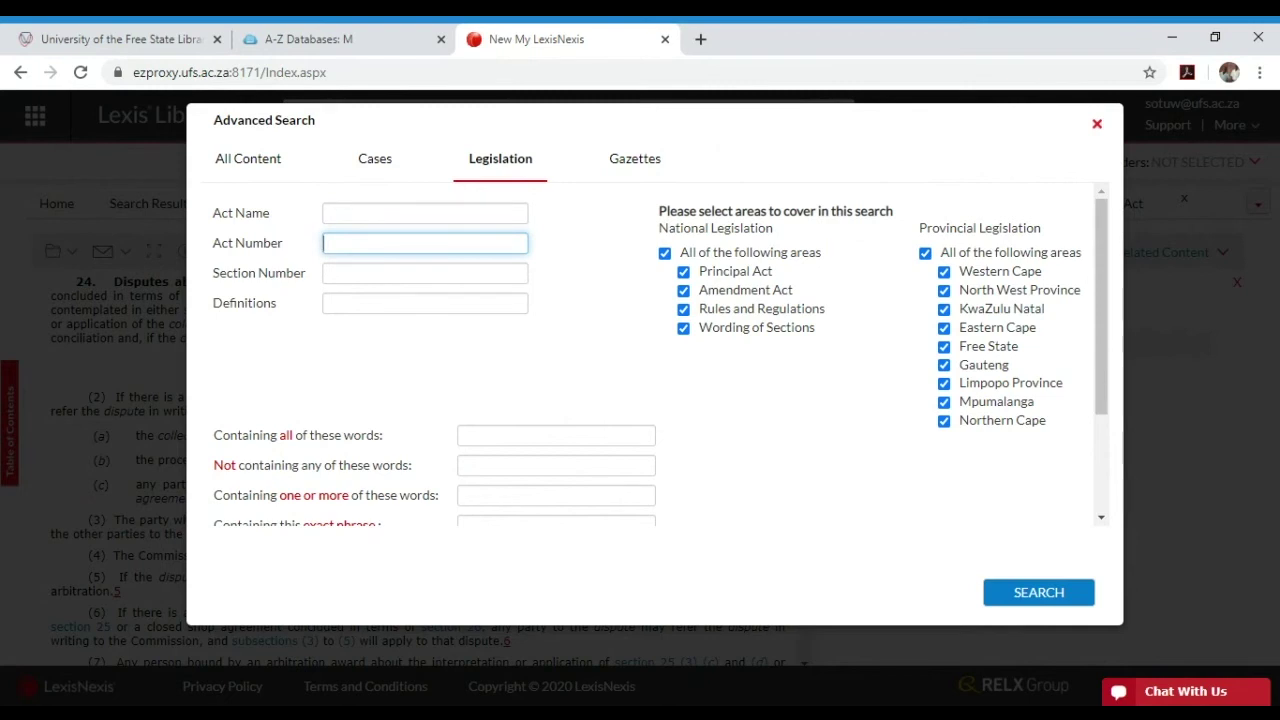
{"action": "type", "text": "66 1995"}
{"action": "left_click", "coordinate": [1036, 595]}
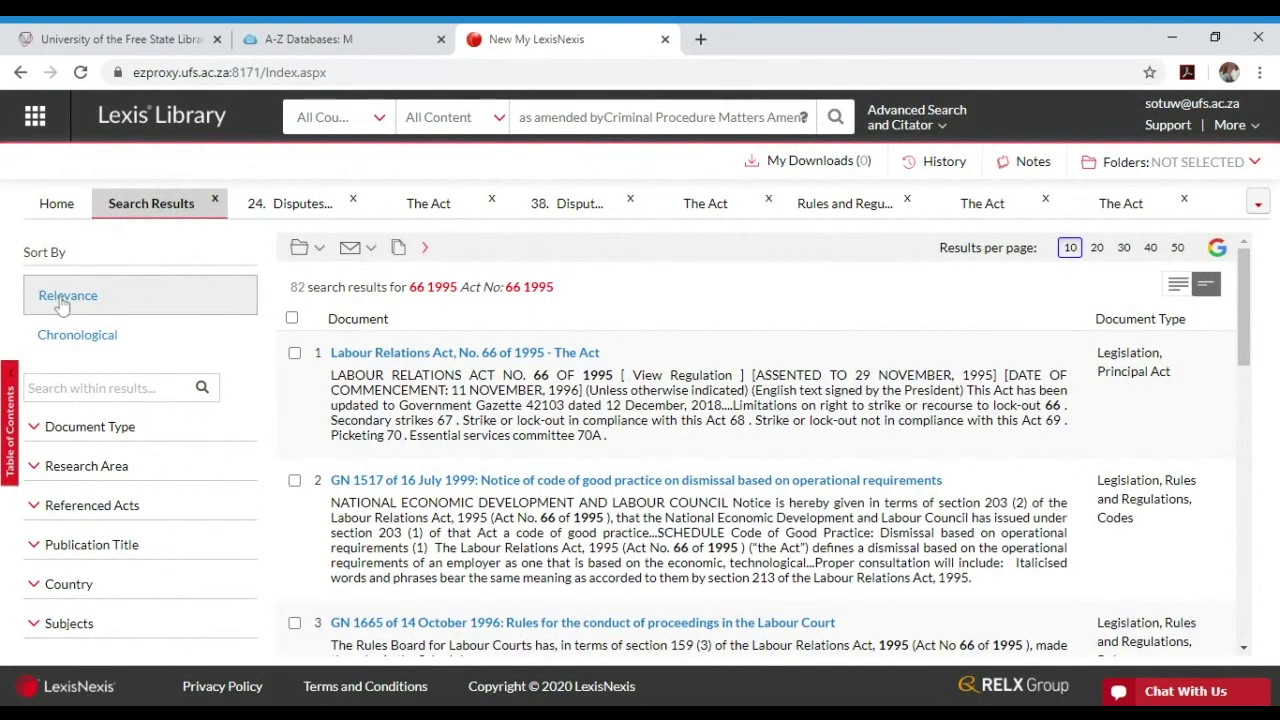
Open the first result, Labour Relations Act No. 66 of 1995, dismiss the alert, and scroll its text.
{"action": "left_click", "coordinate": [391, 358]}
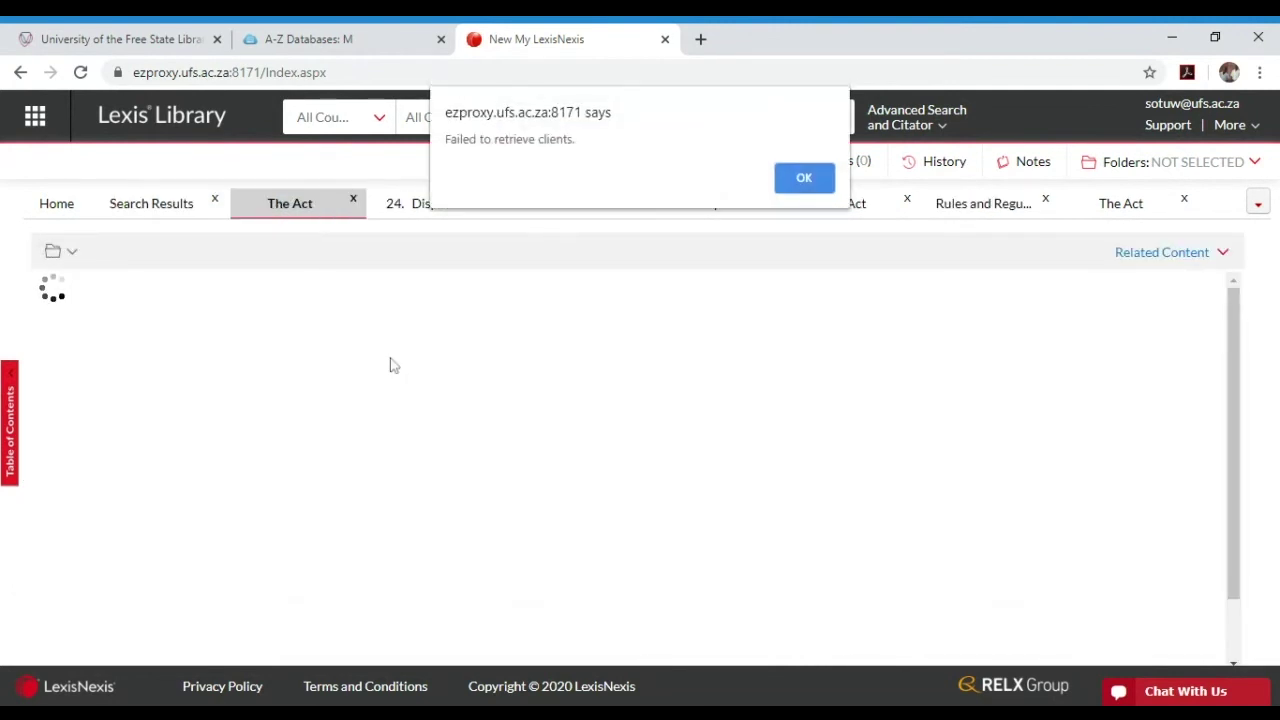
{"action": "left_click", "coordinate": [803, 180]}
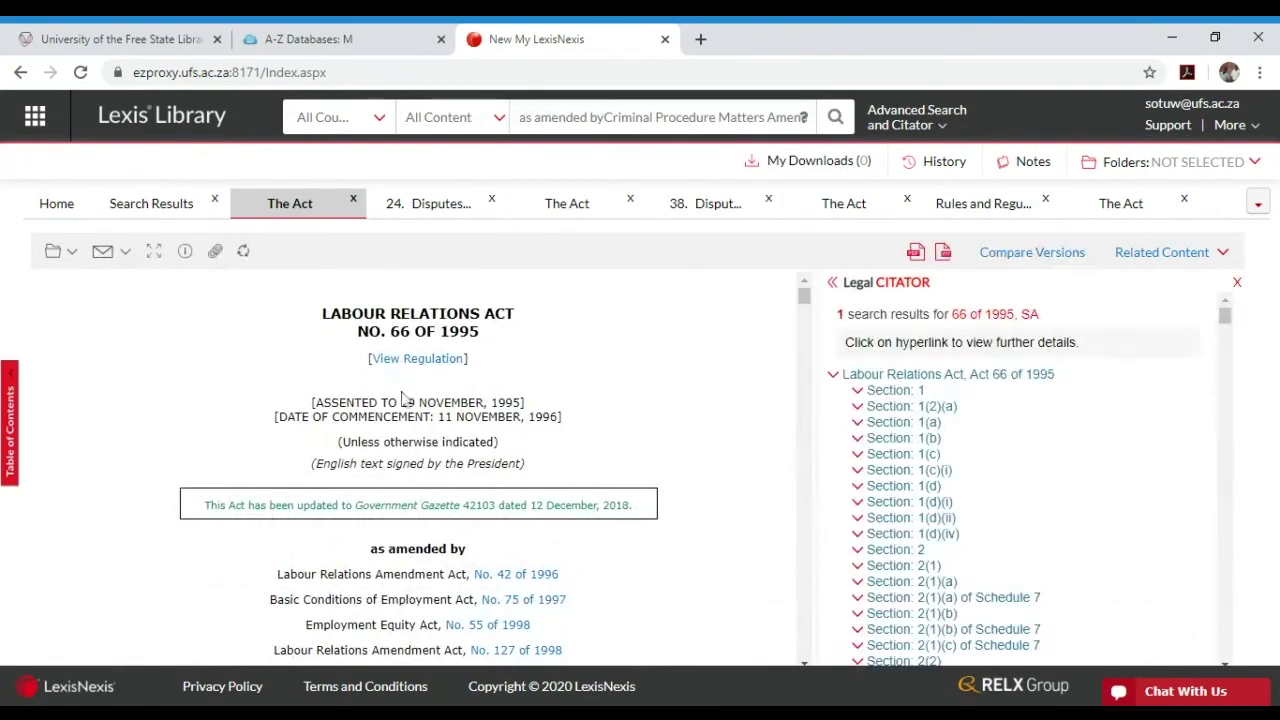
{"action": "scroll", "coordinate": [400, 420], "scroll_direction": "down", "scroll_amount": 15}
{"action": "scroll", "coordinate": [394, 433], "scroll_direction": "down", "scroll_amount": 15}
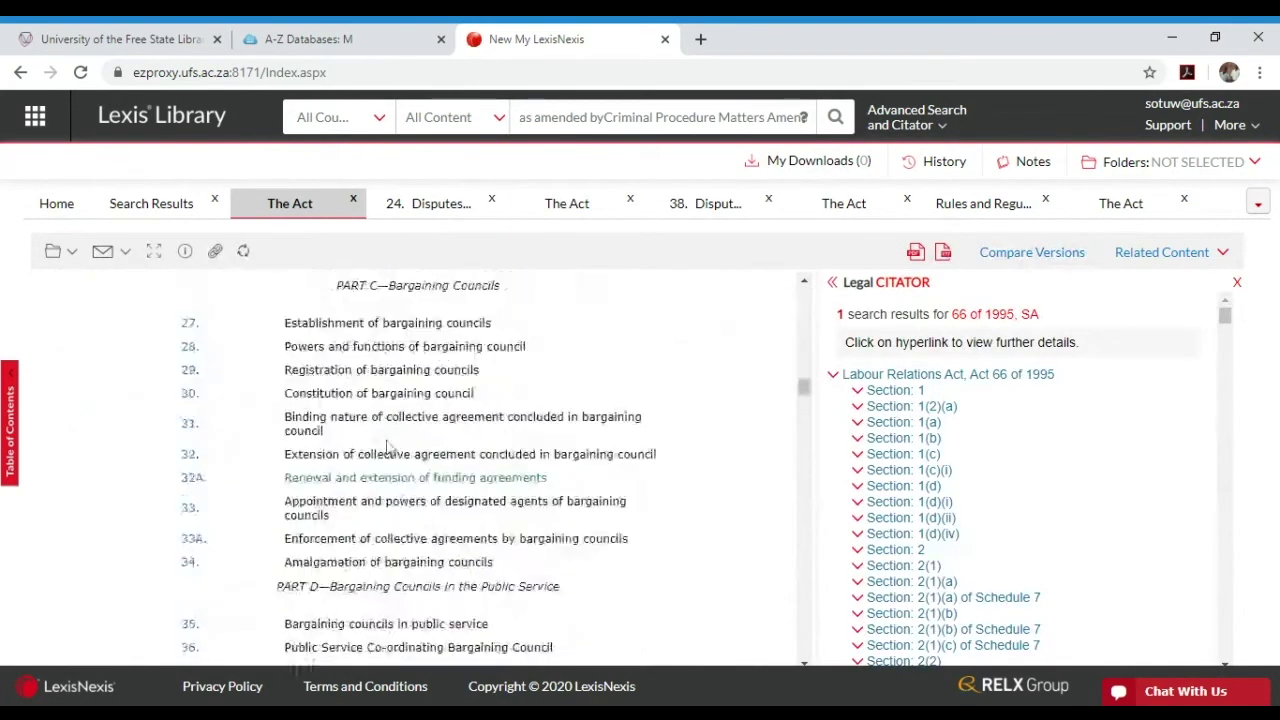